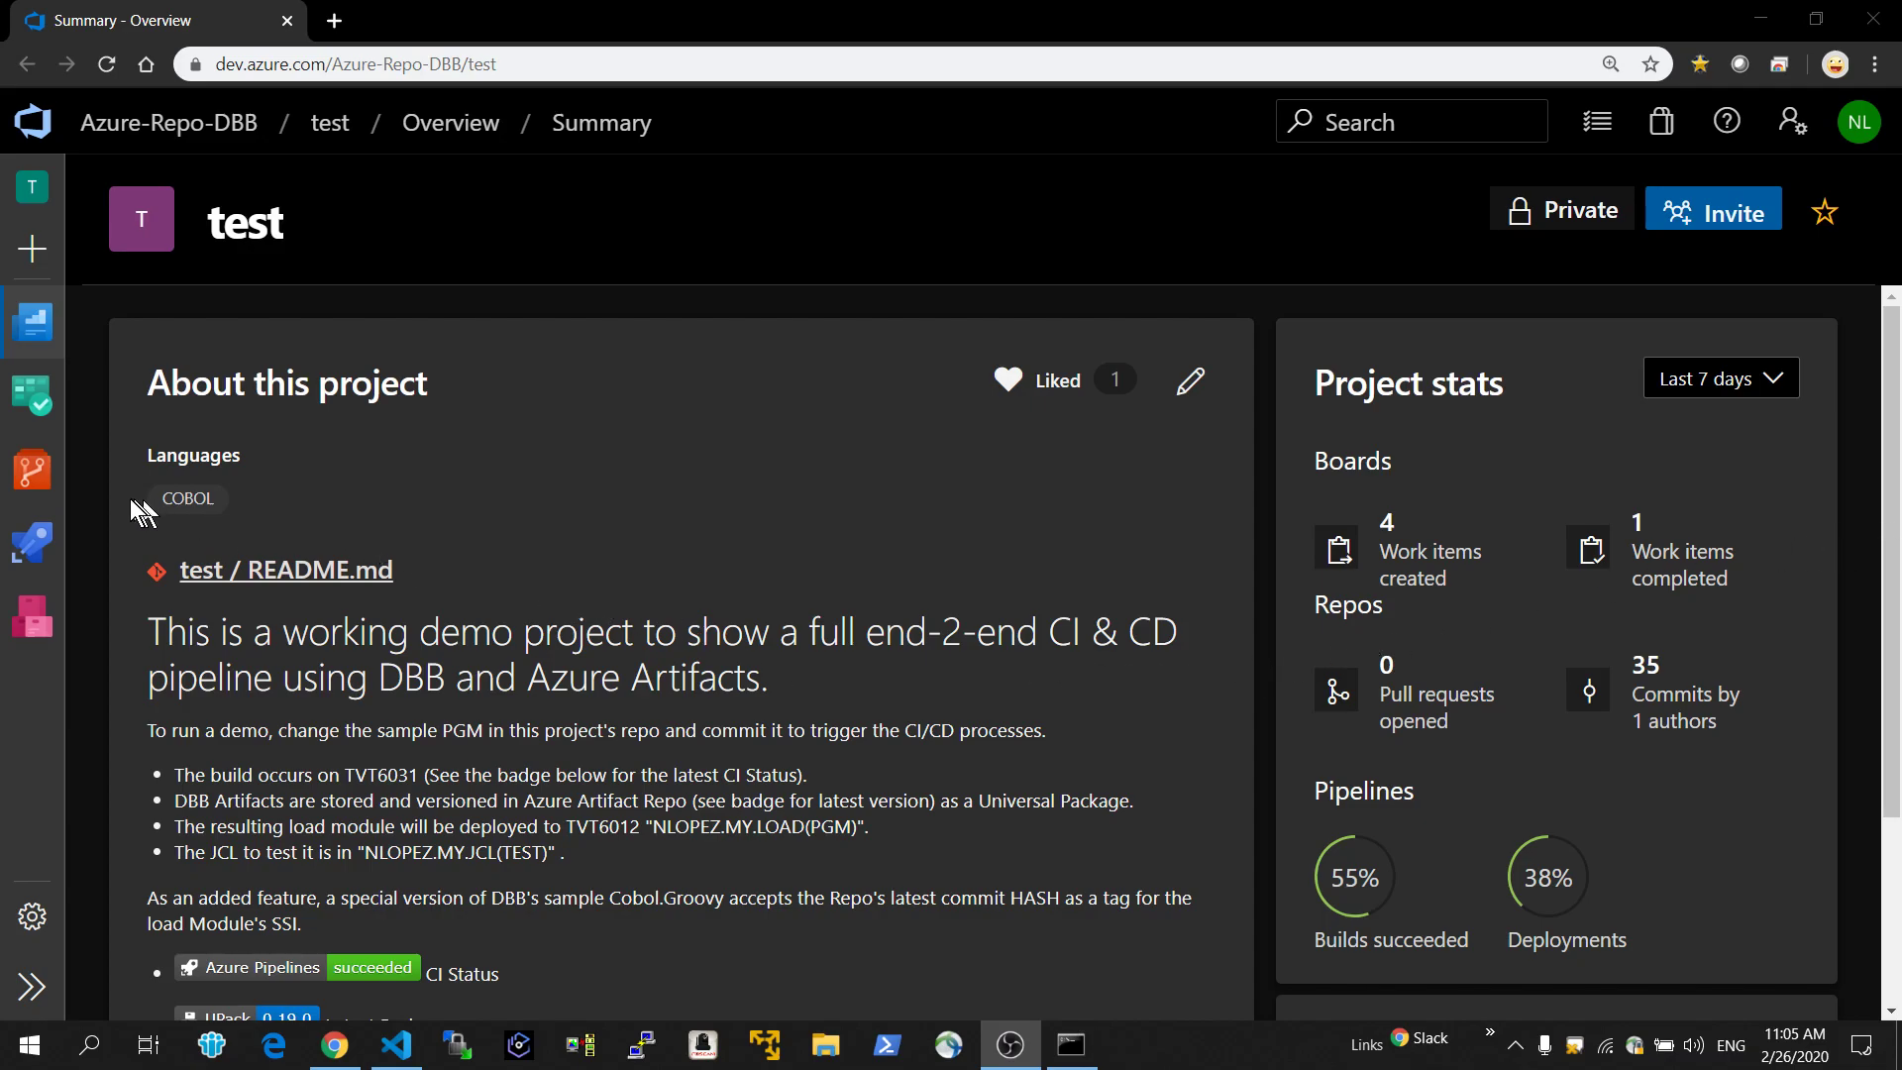
Open the pgm.cbl file from the source folder of the test repository and view its display line.
{"action": "mouse_move", "coordinate": [20, 460]}
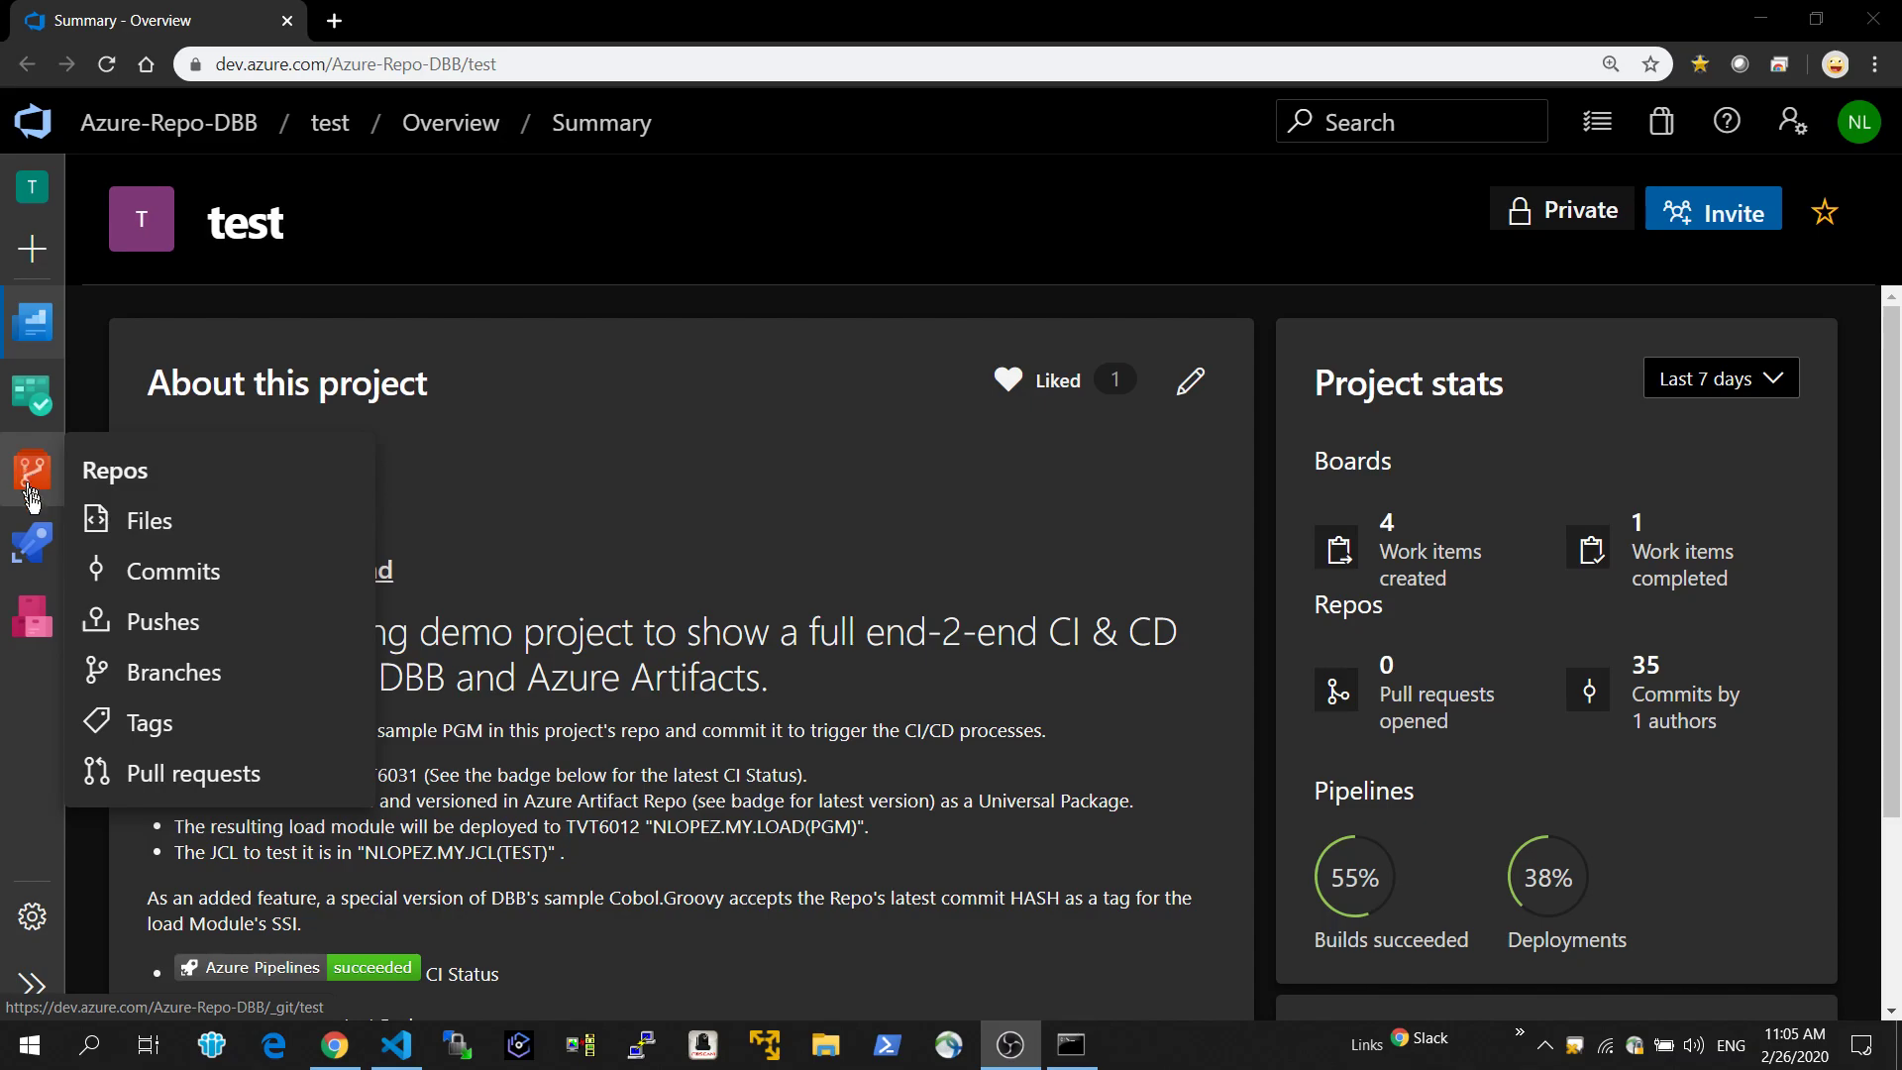
{"action": "mouse_move", "coordinate": [41, 541]}
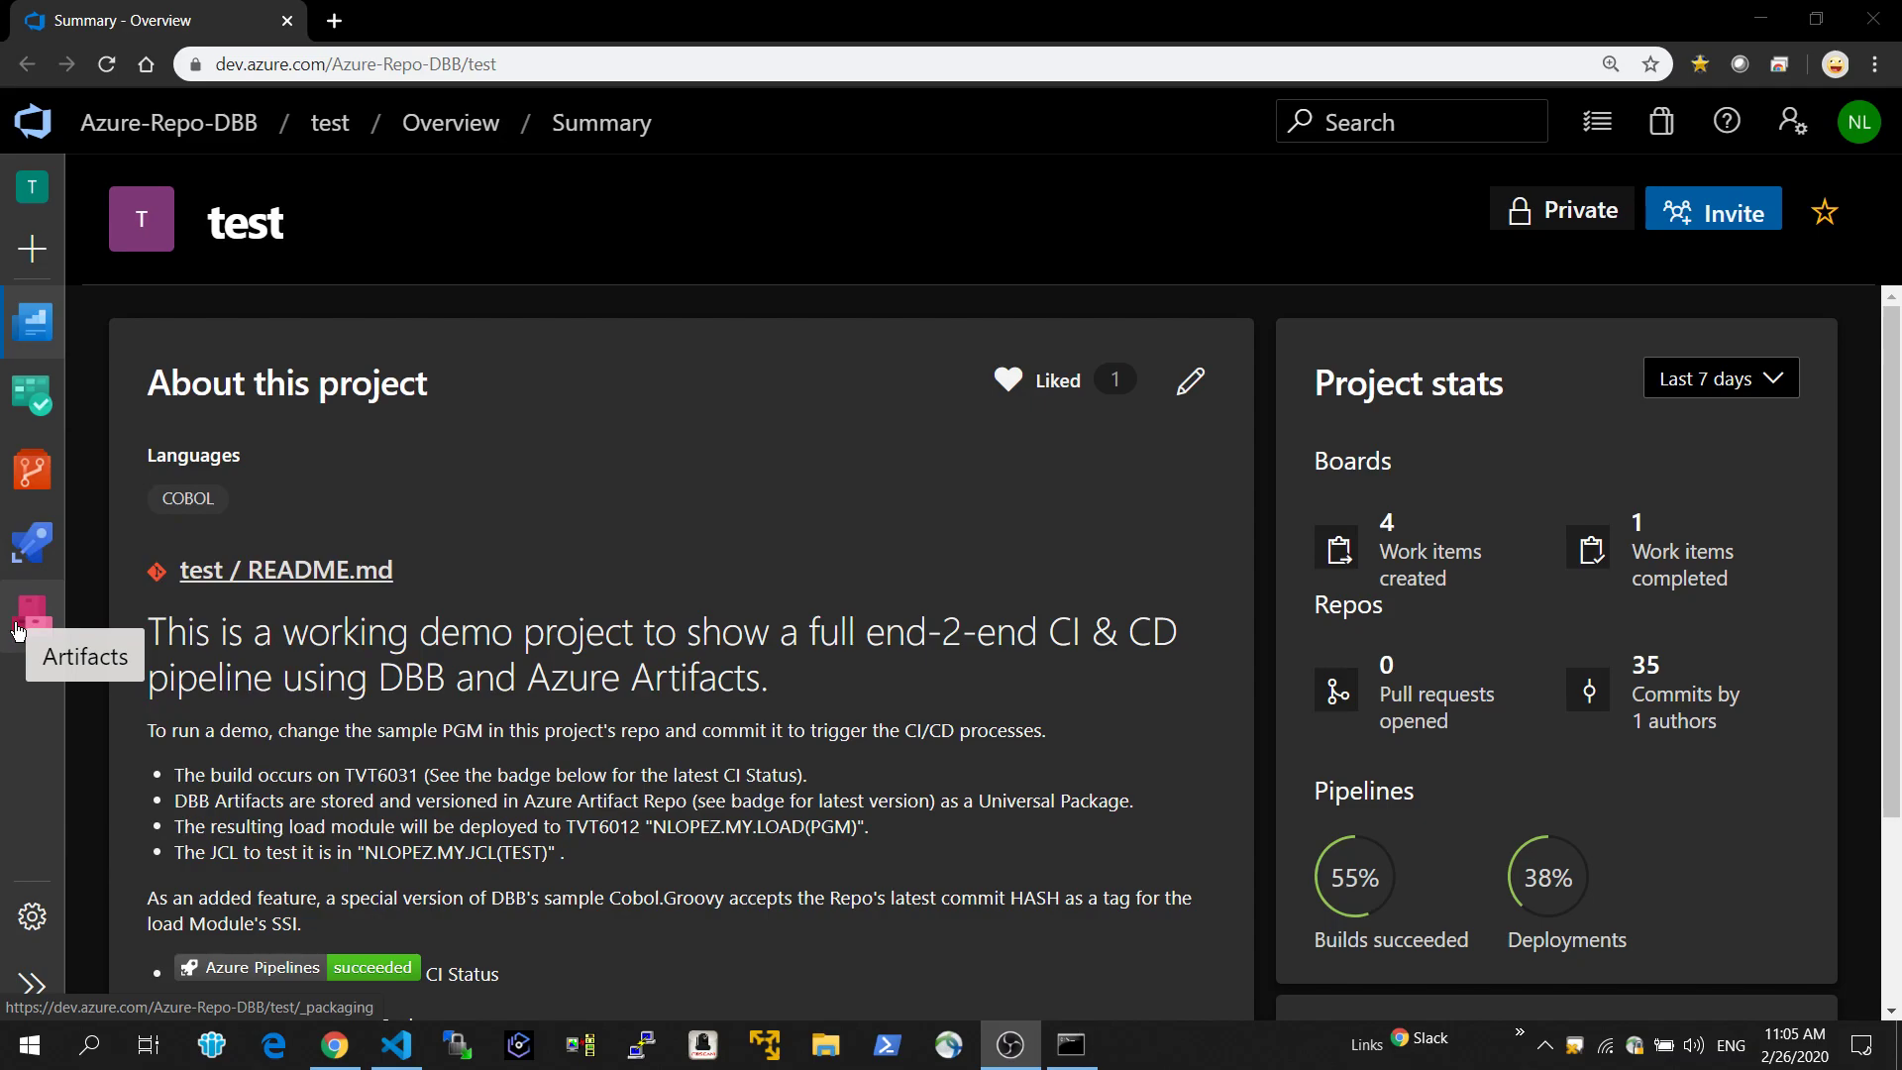
{"action": "left_click", "coordinate": [32, 477]}
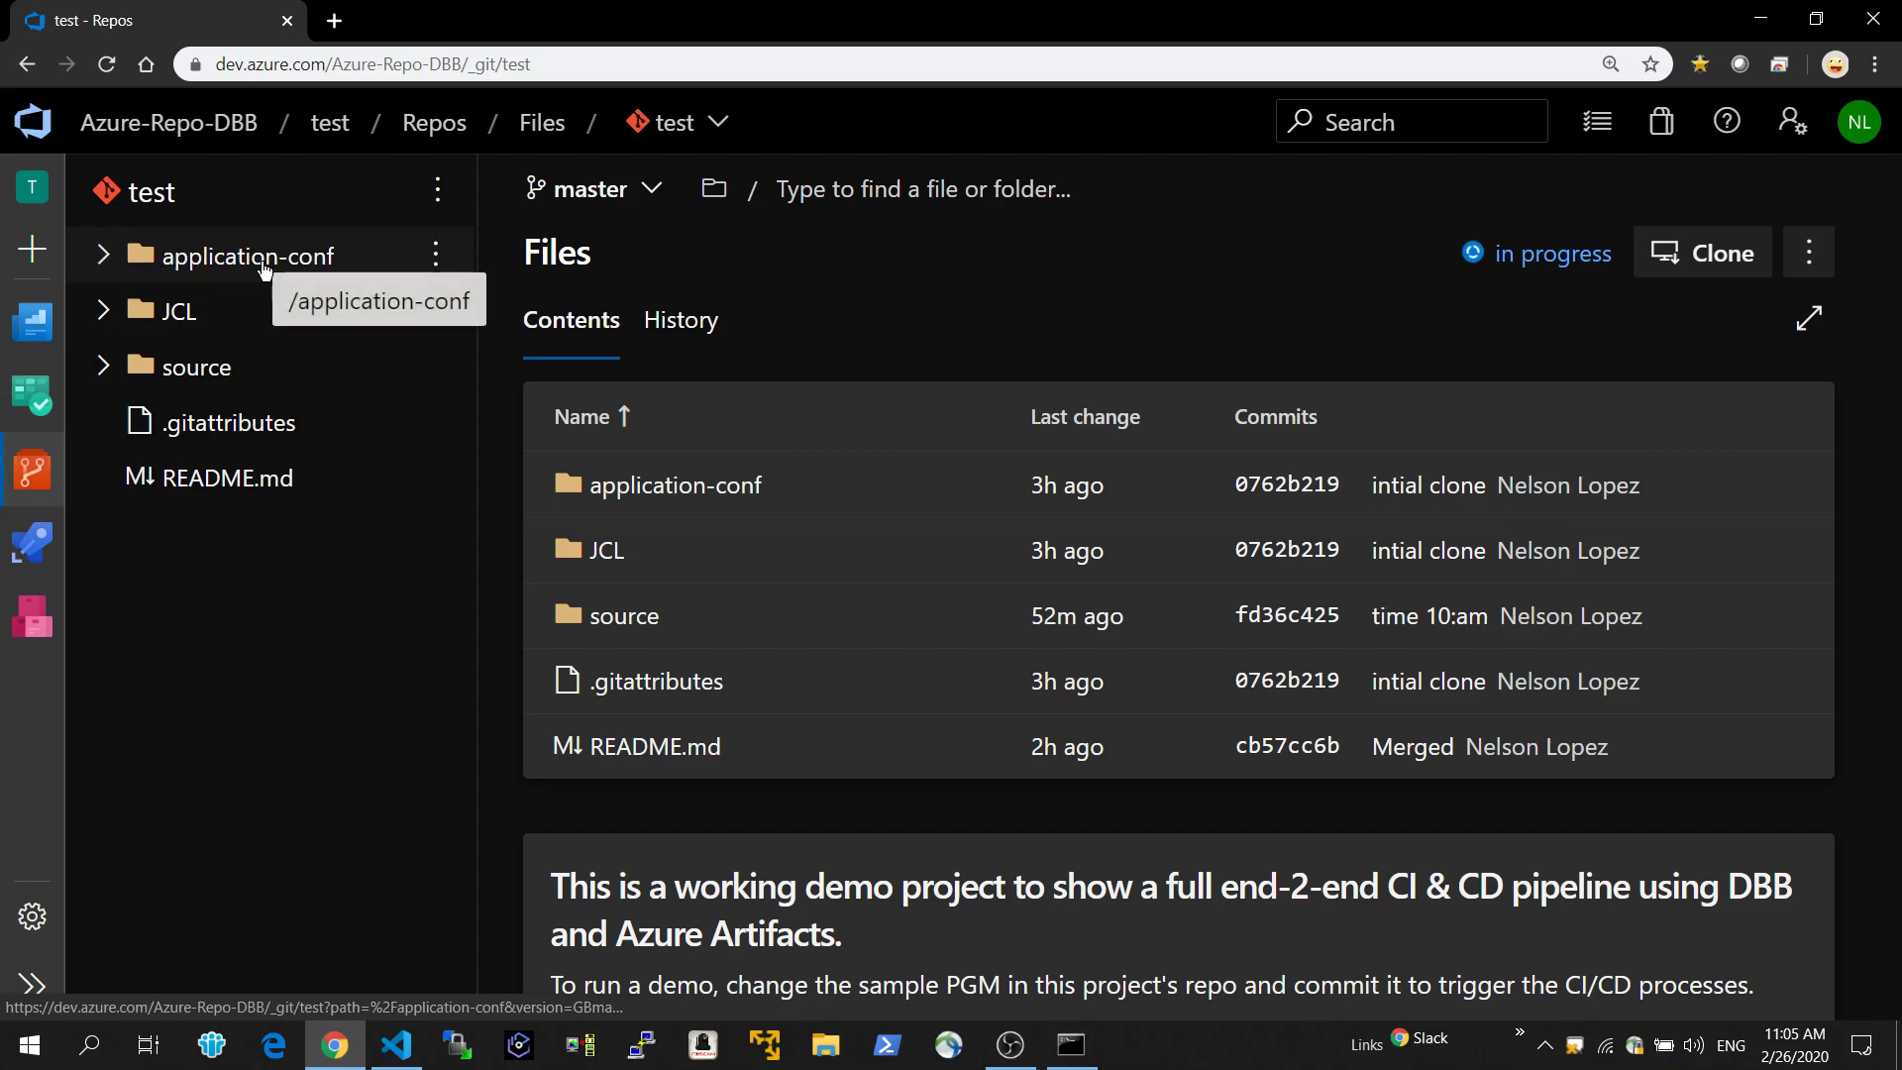
{"action": "left_click", "coordinate": [107, 372]}
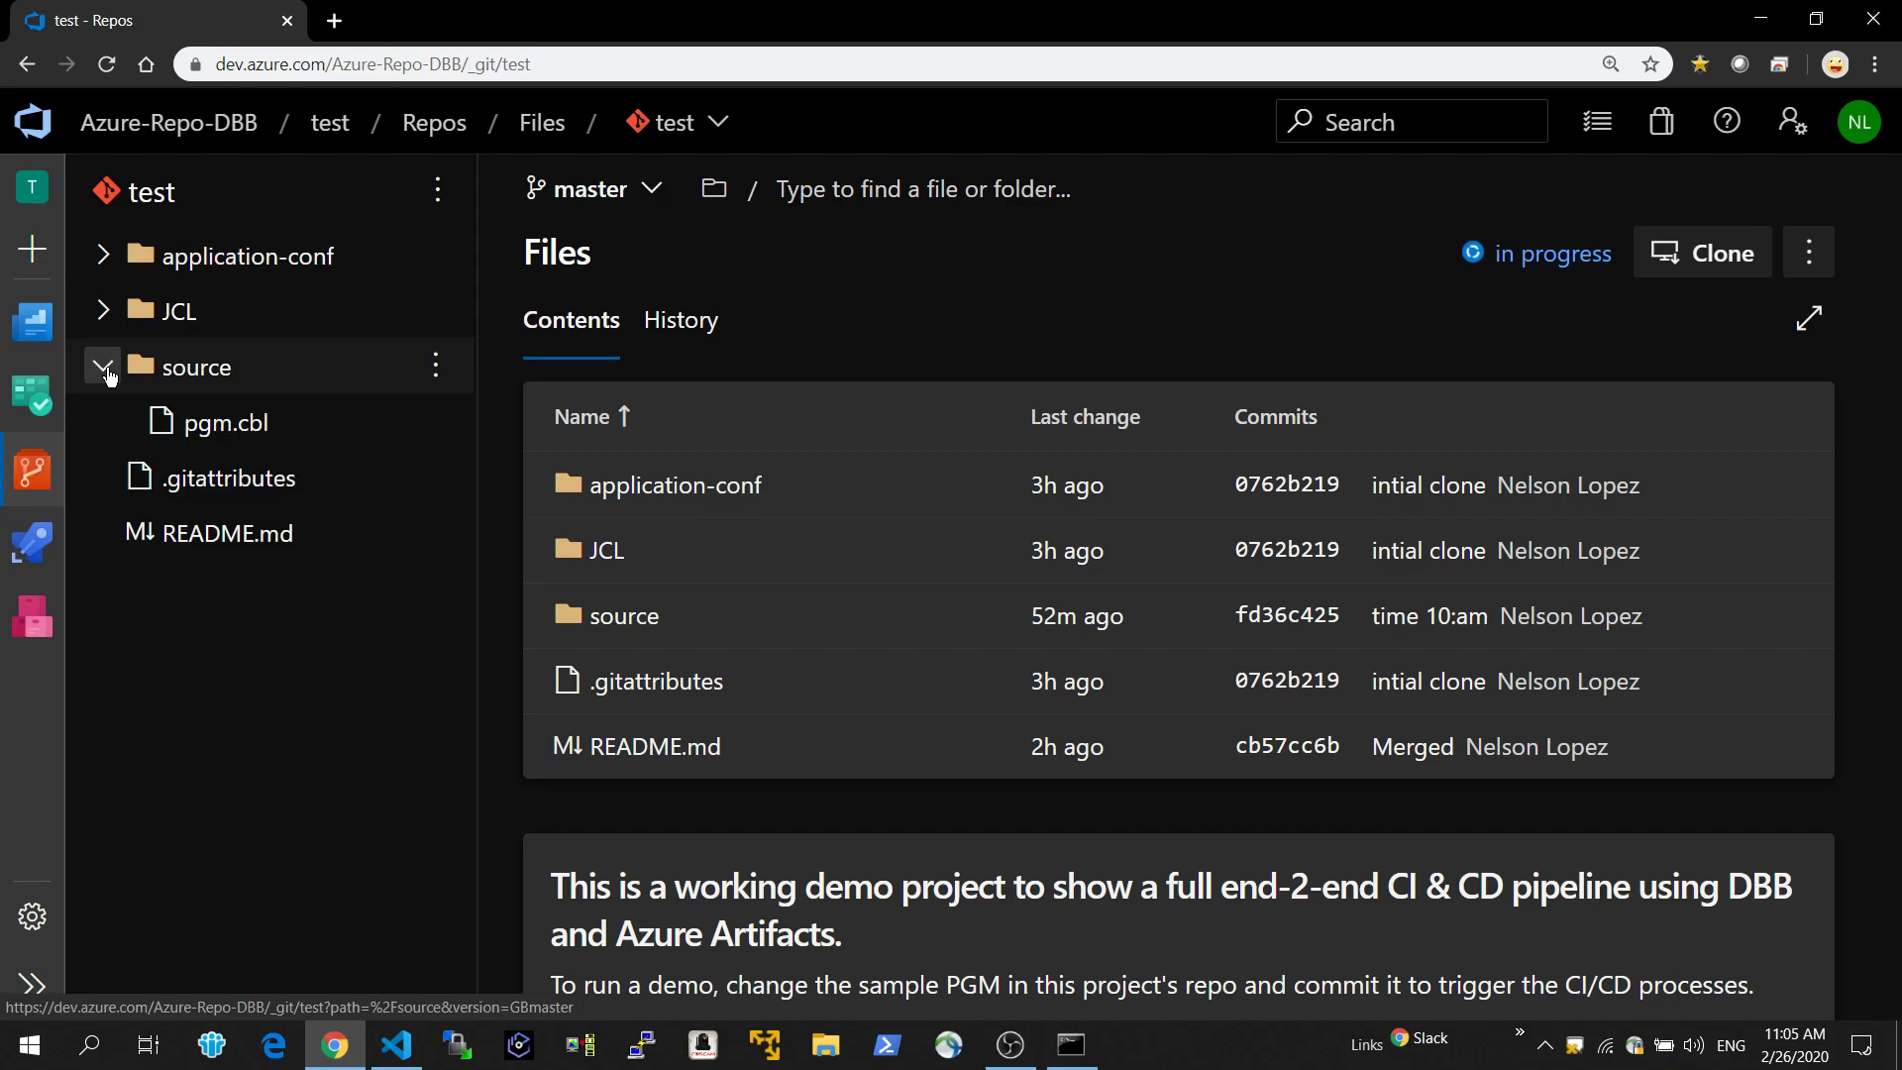
{"action": "left_click", "coordinate": [197, 436]}
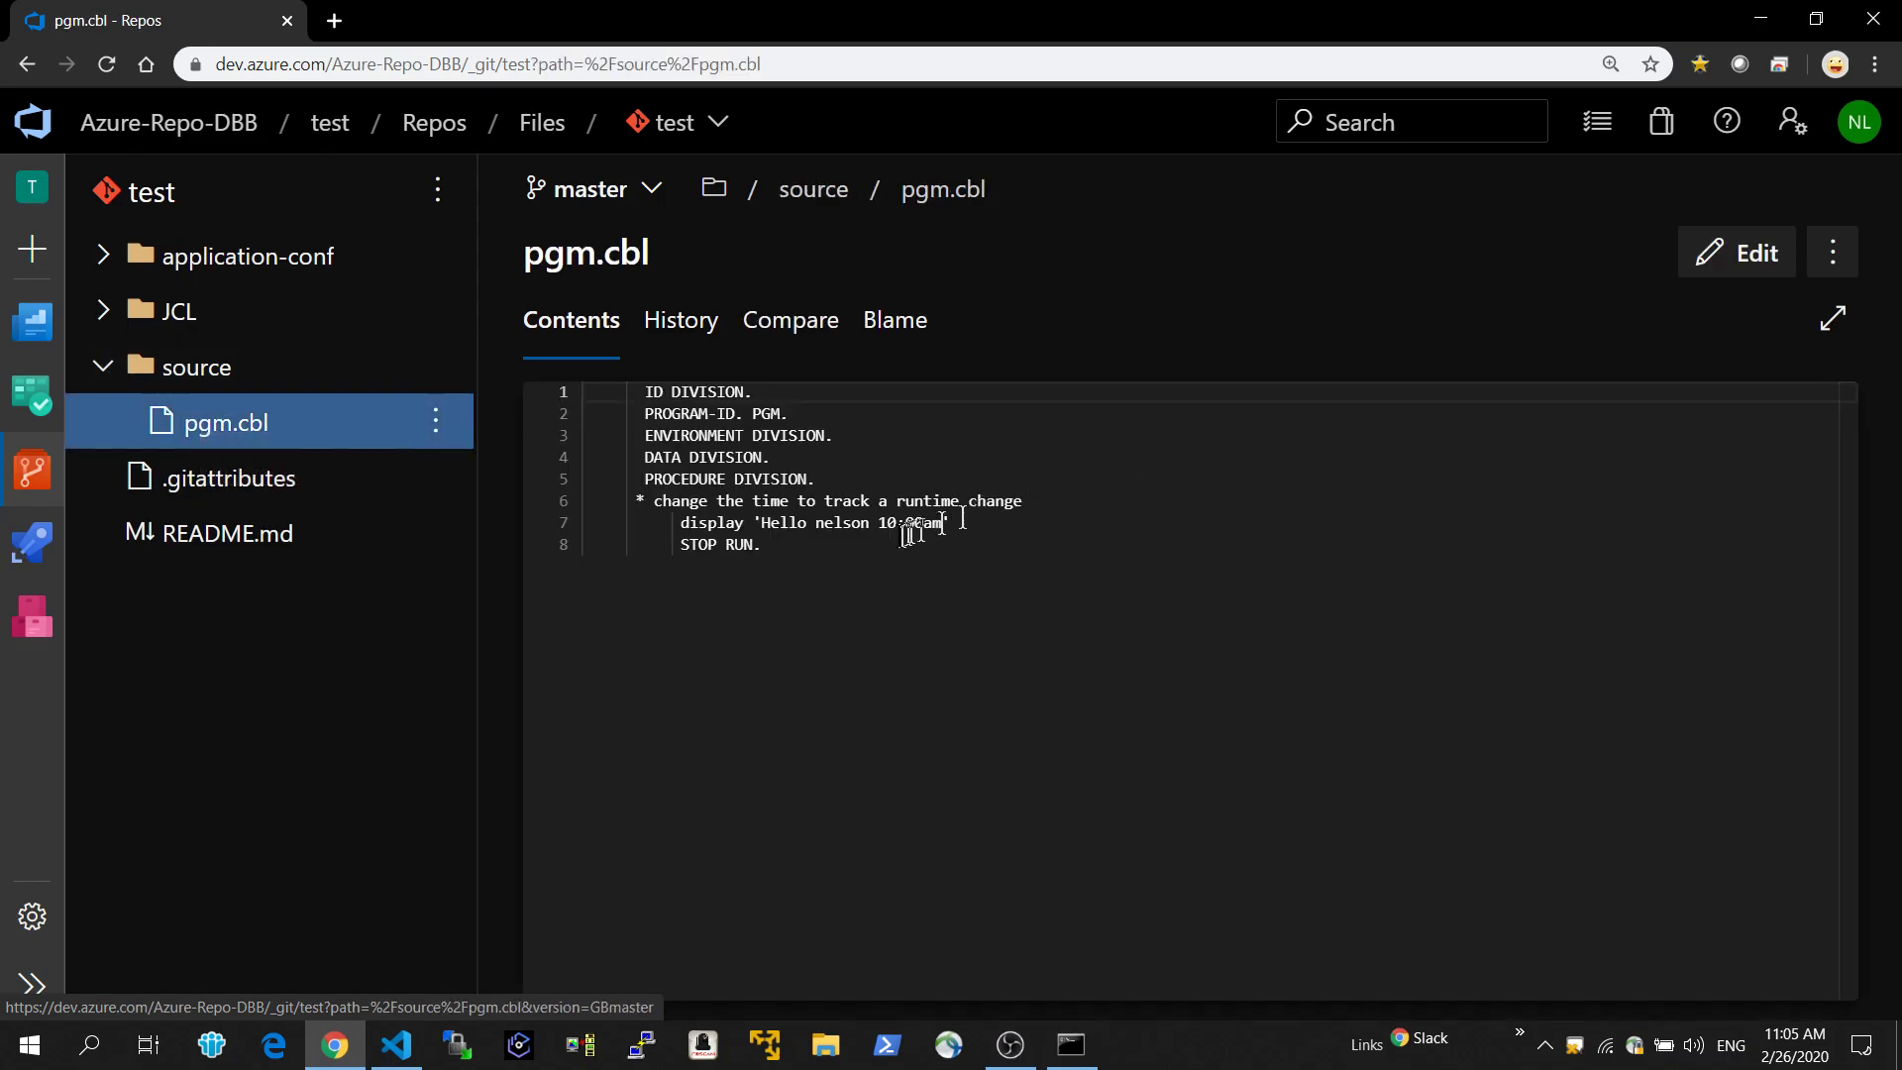
{"action": "left_click", "coordinate": [881, 522]}
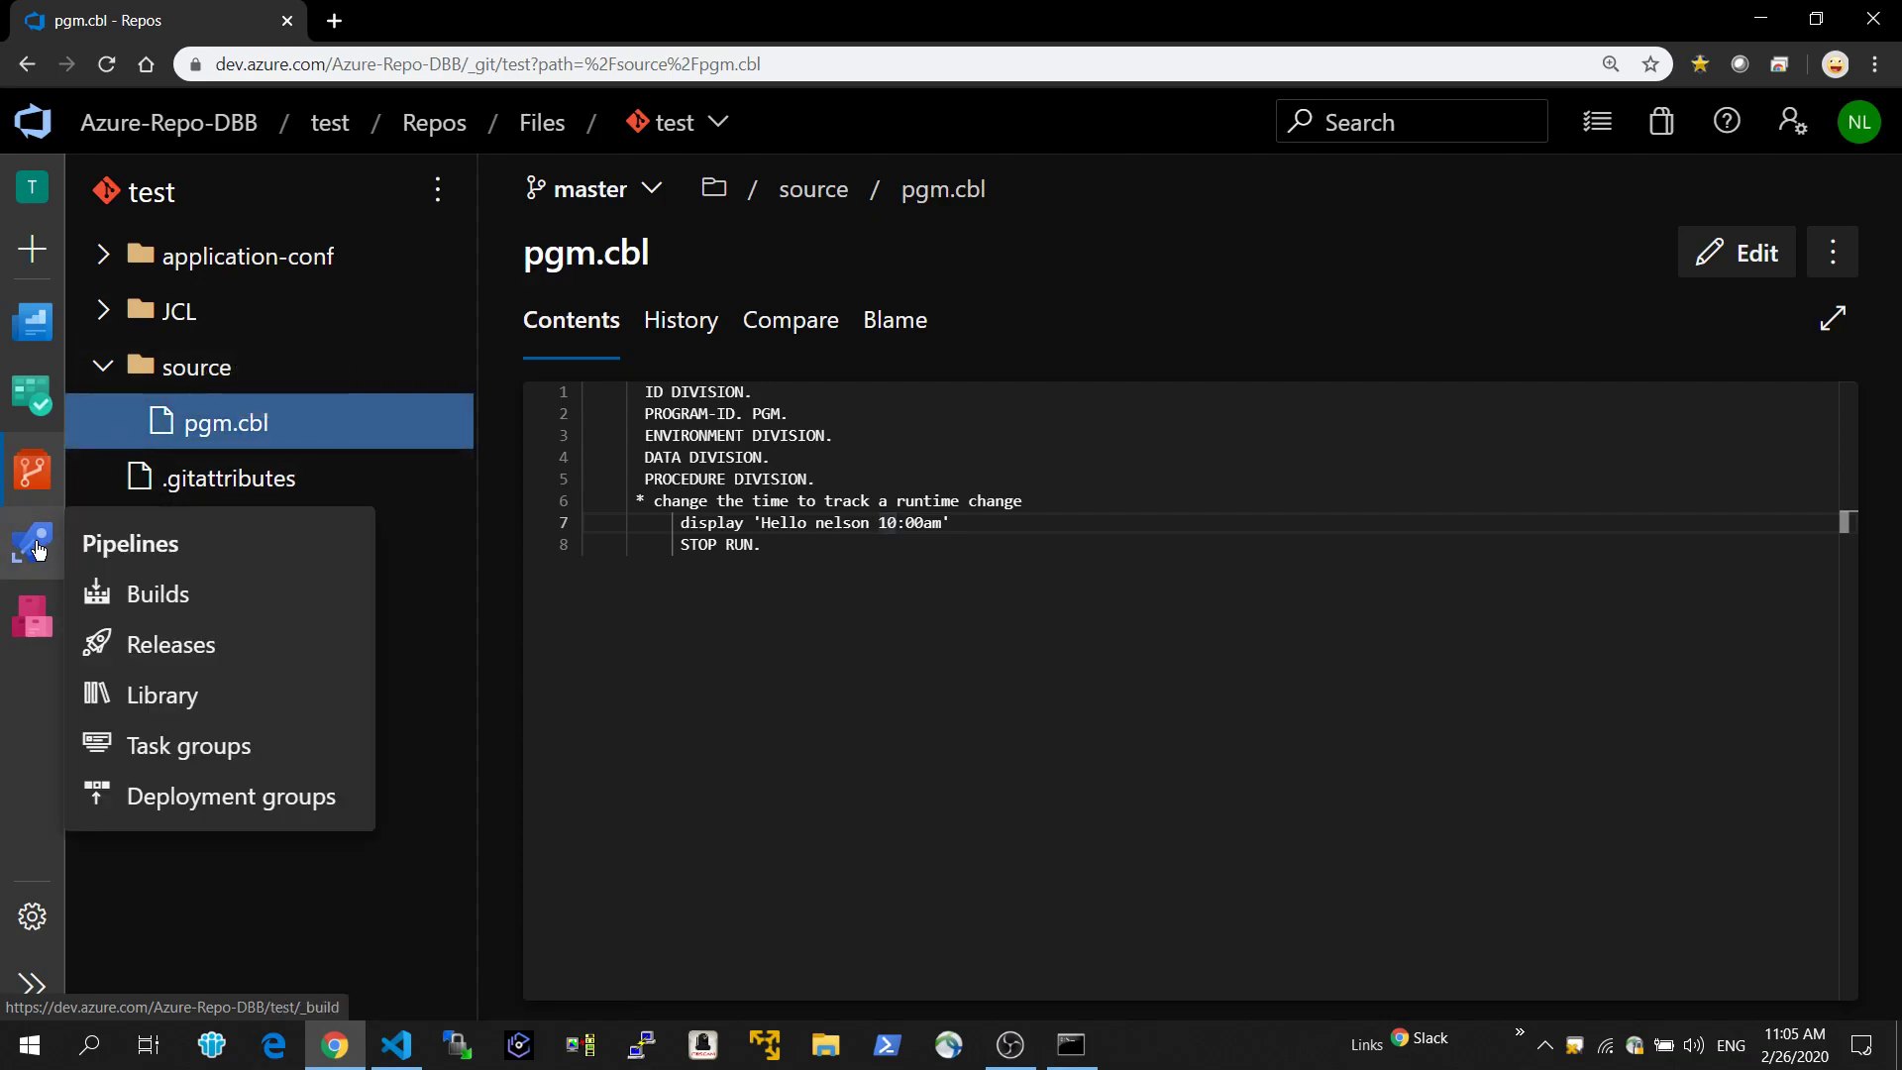
Open the test-CI build pipeline for editing and review its triggers and its list of tasks.
{"action": "left_click", "coordinate": [125, 592]}
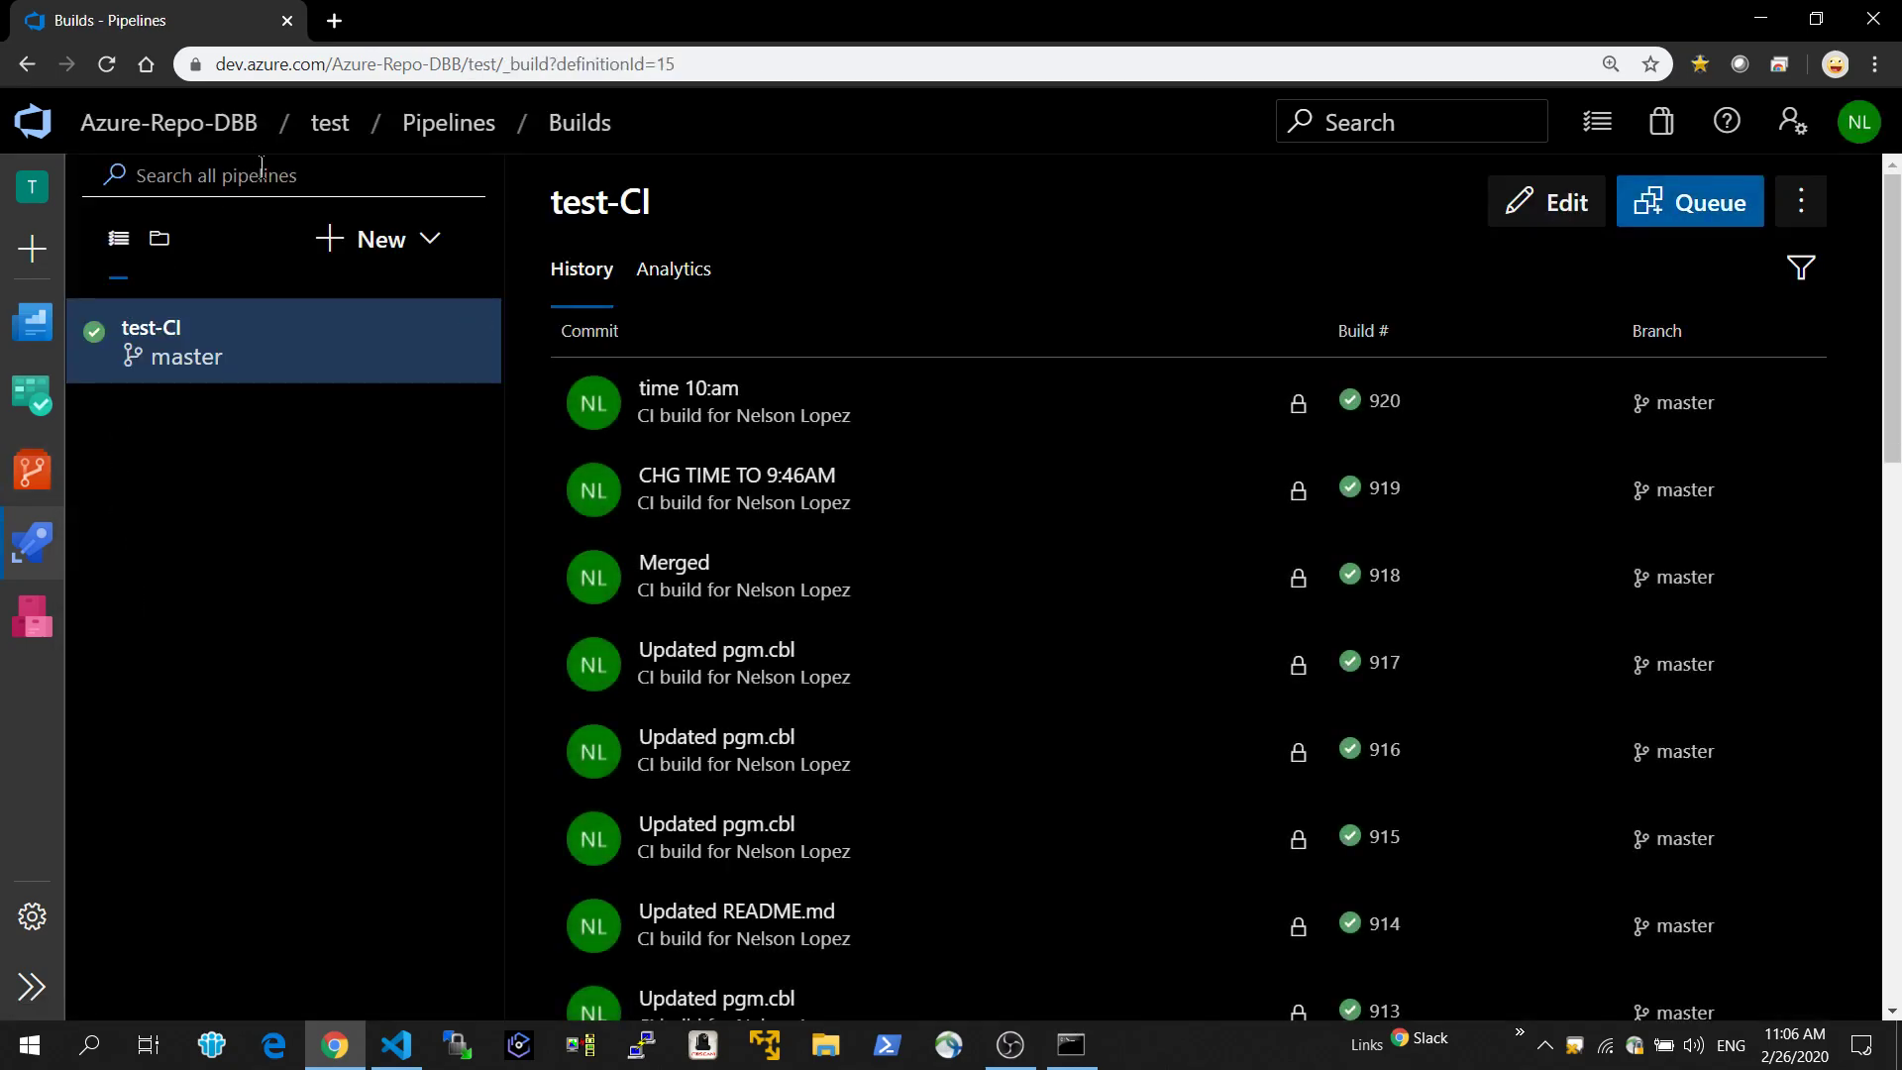
{"action": "left_click", "coordinate": [1563, 205]}
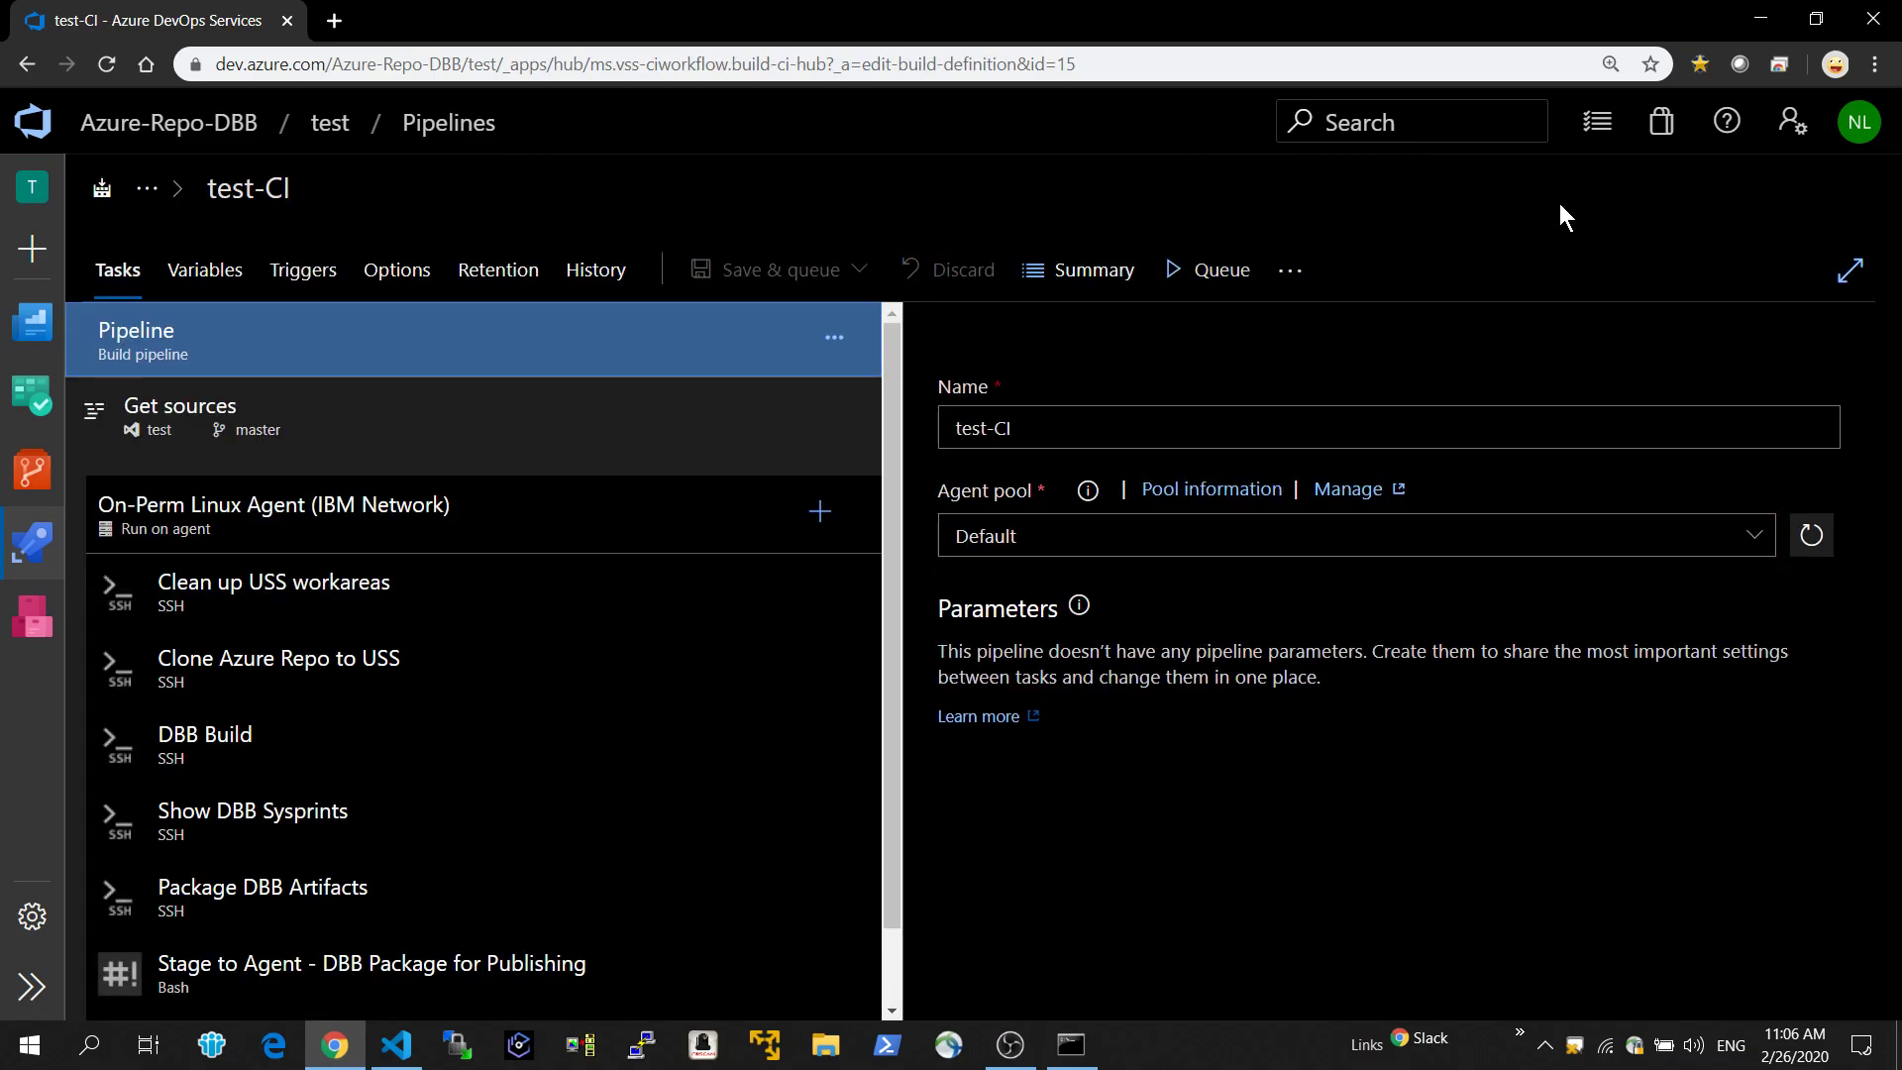
{"action": "left_click", "coordinate": [309, 280]}
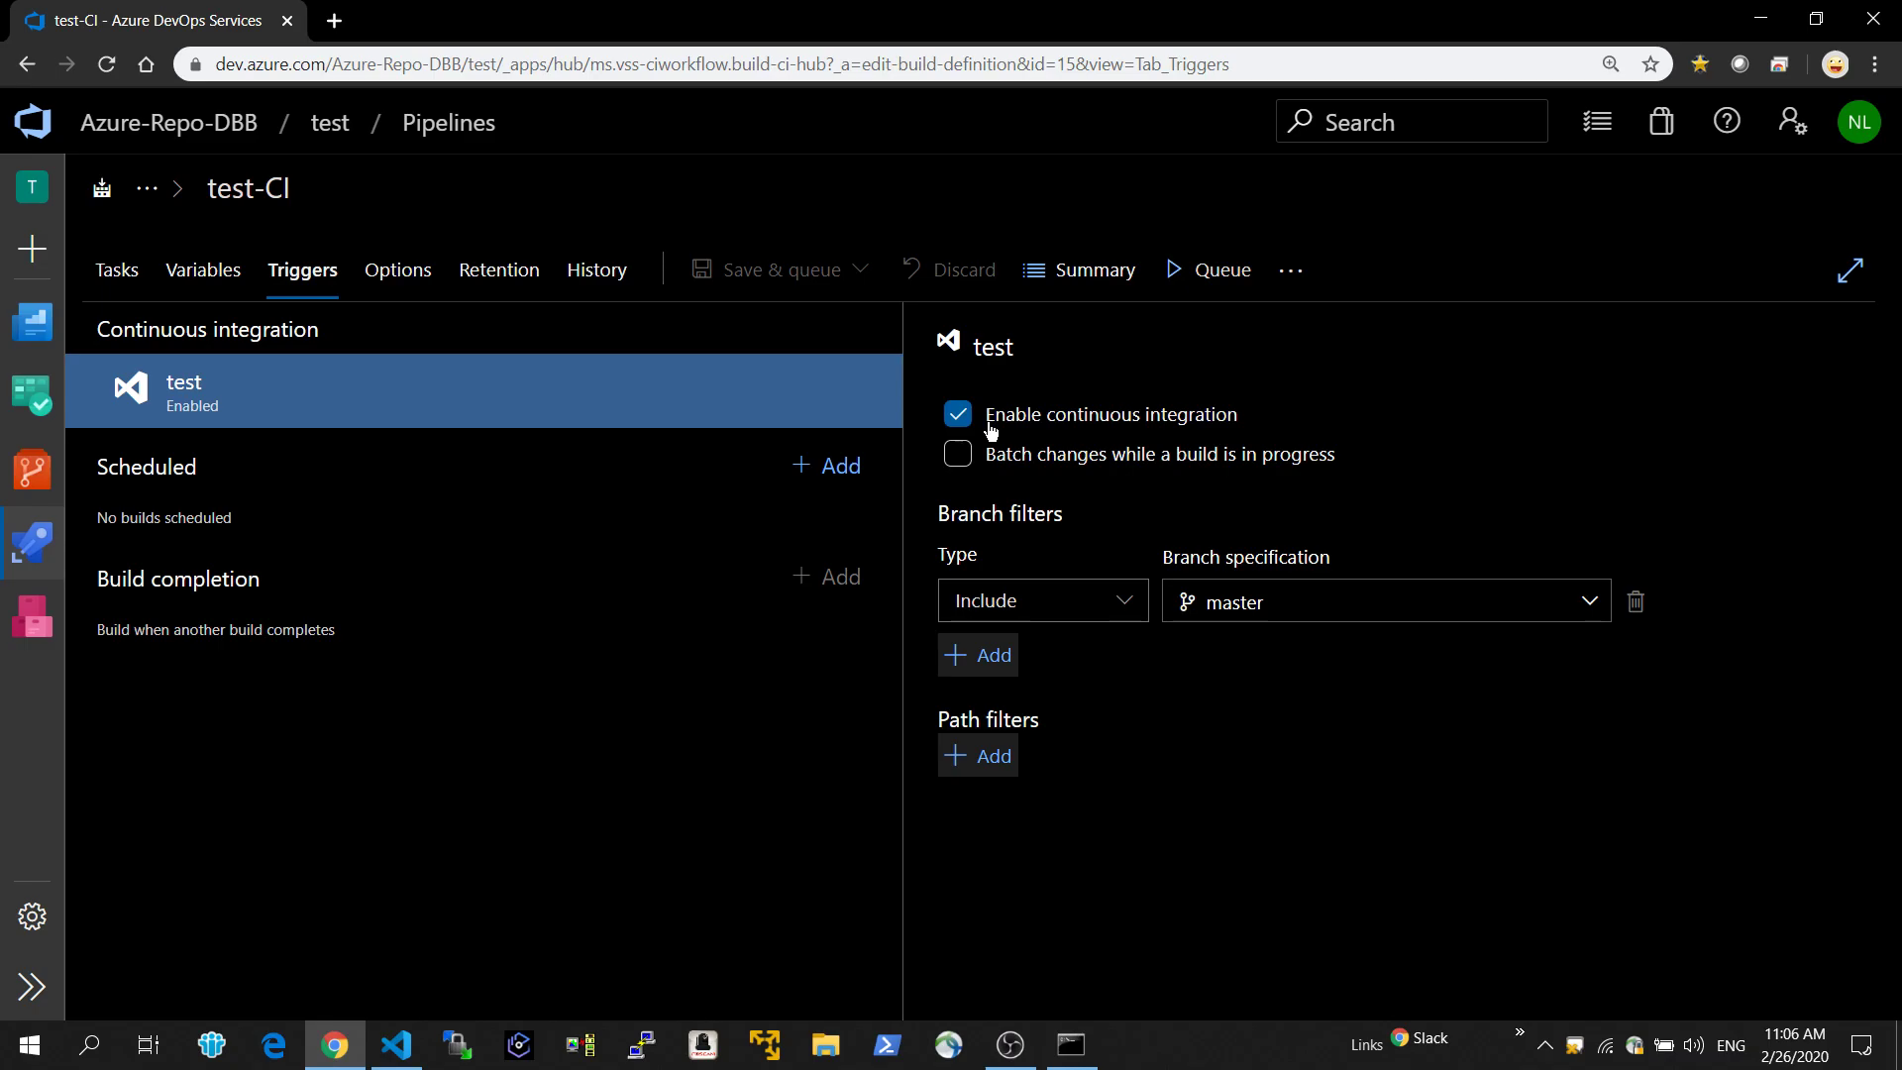
{"action": "left_click", "coordinate": [126, 280]}
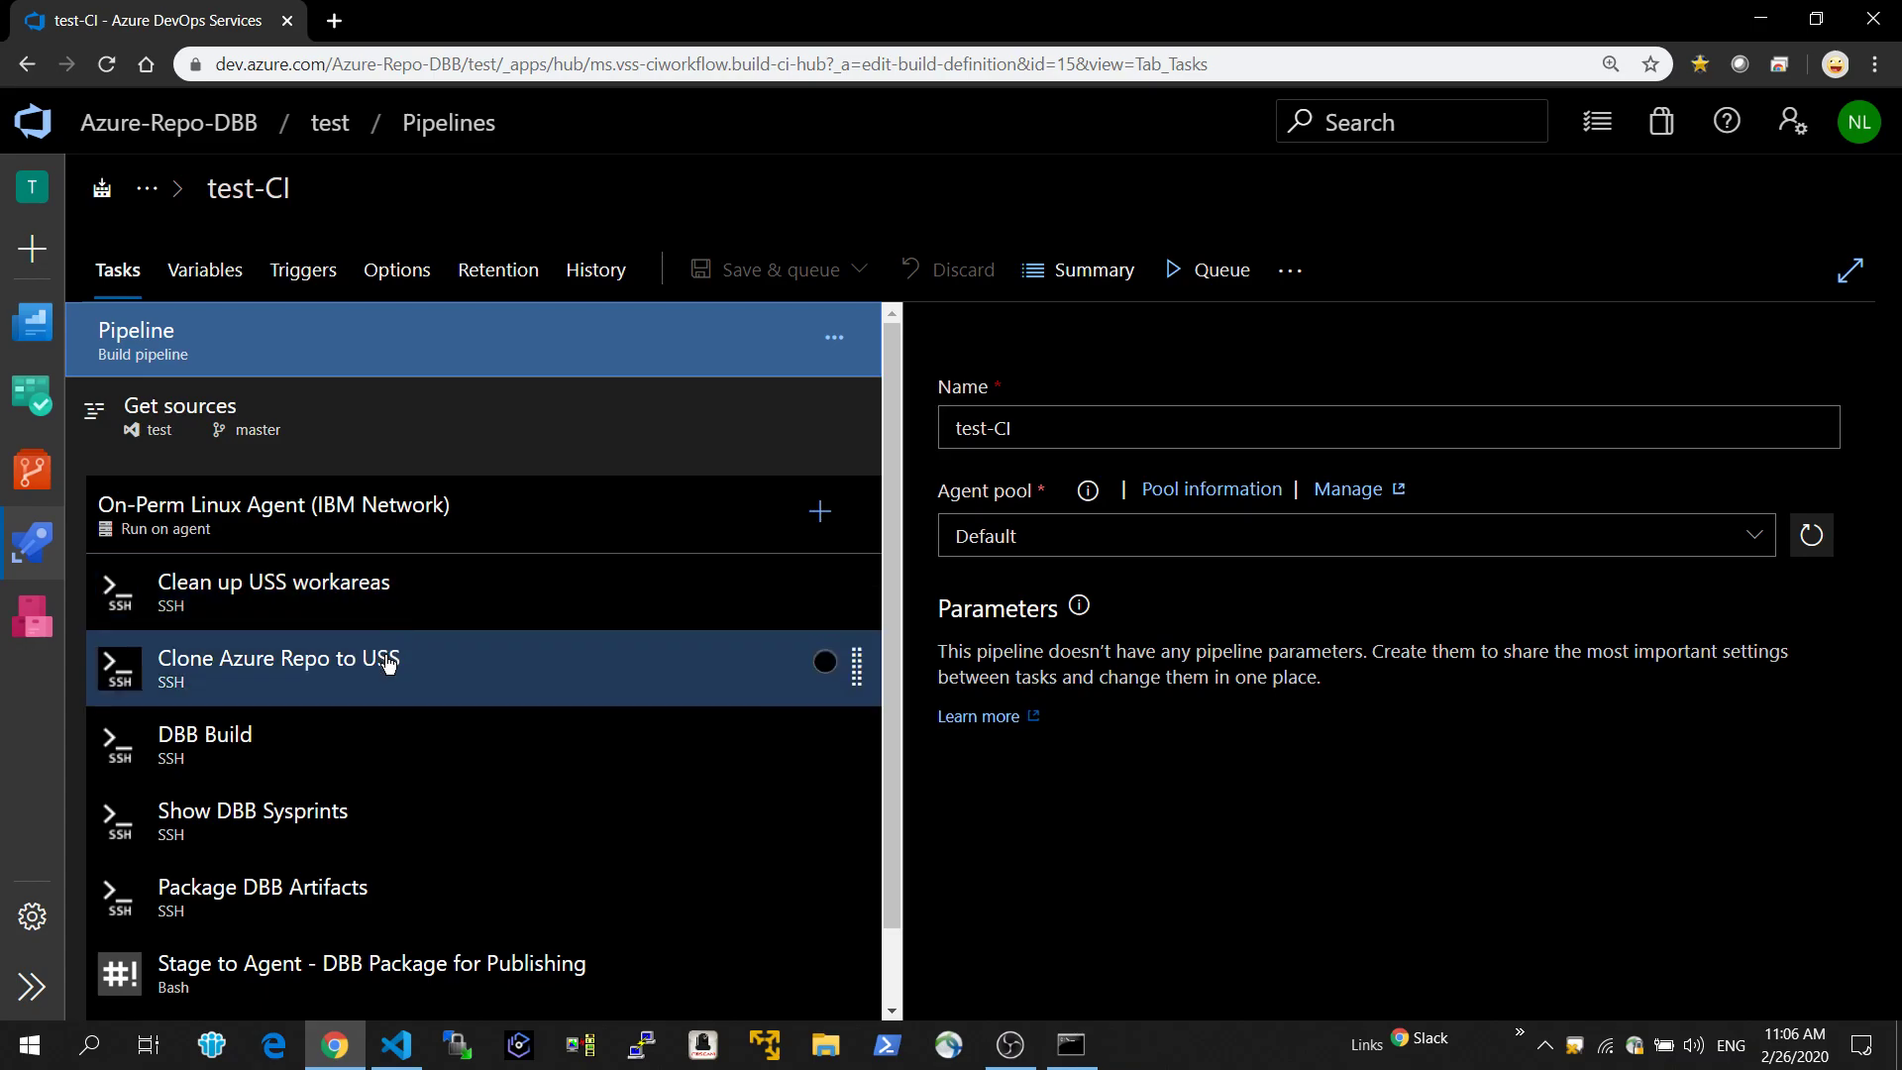
{"action": "scroll", "coordinate": [377, 735], "scroll_direction": "down", "scroll_amount": 1}
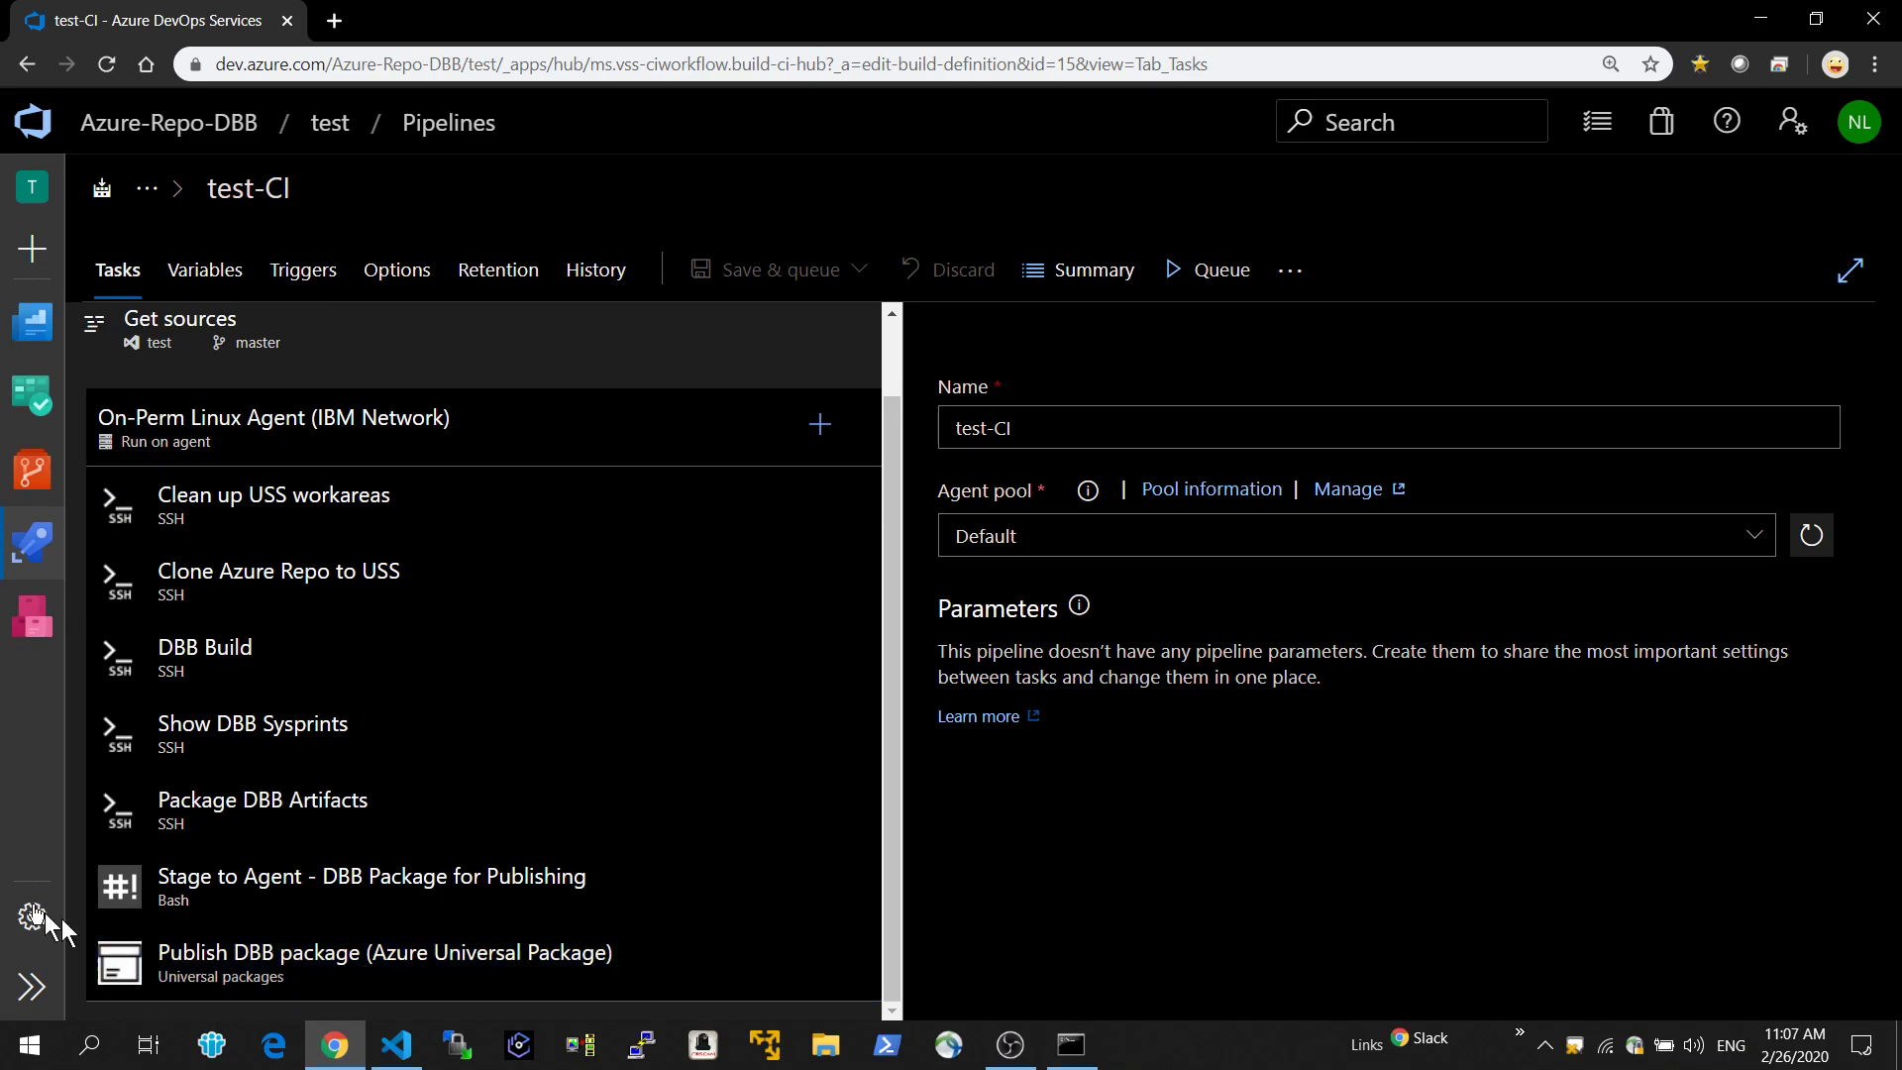
Open the Deploy DBB Artifacts release pipeline for editing and view the tasks of its DEV stage.
{"action": "mouse_move", "coordinate": [30, 560]}
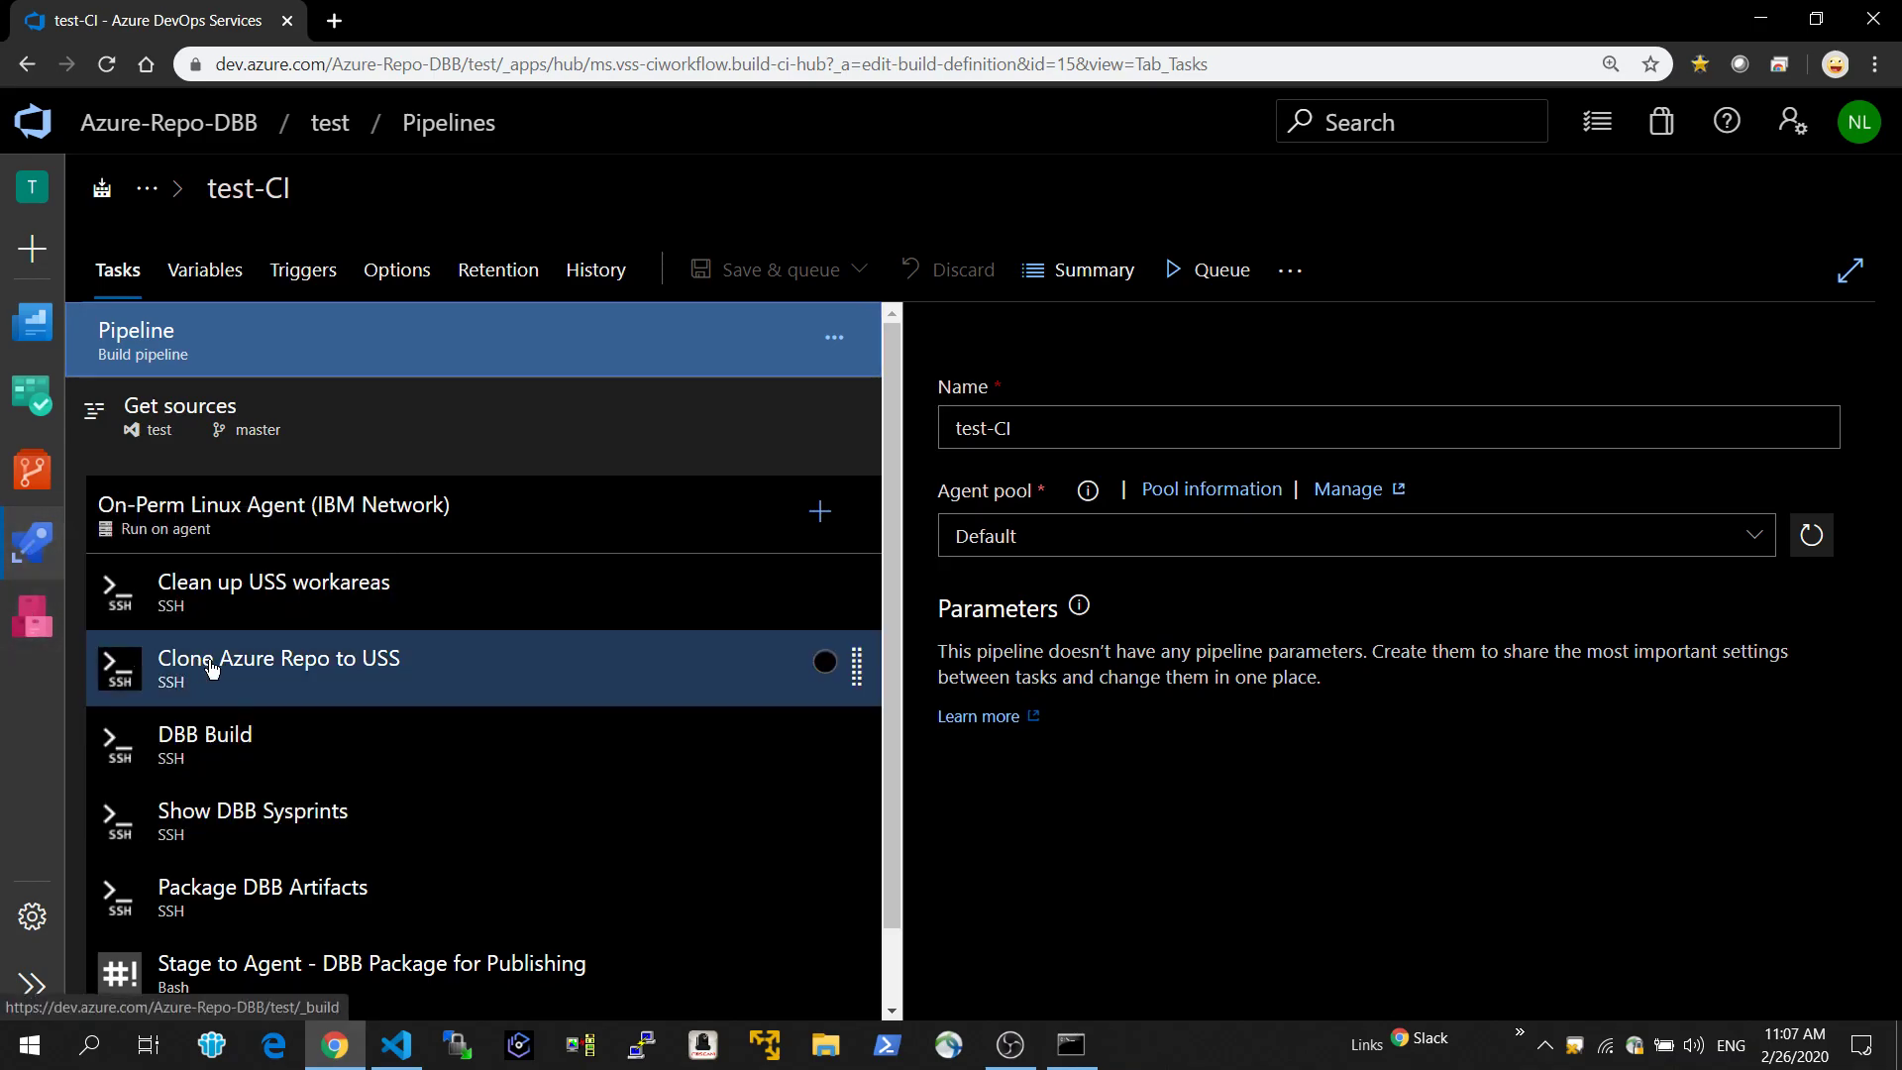
{"action": "left_click", "coordinate": [169, 646]}
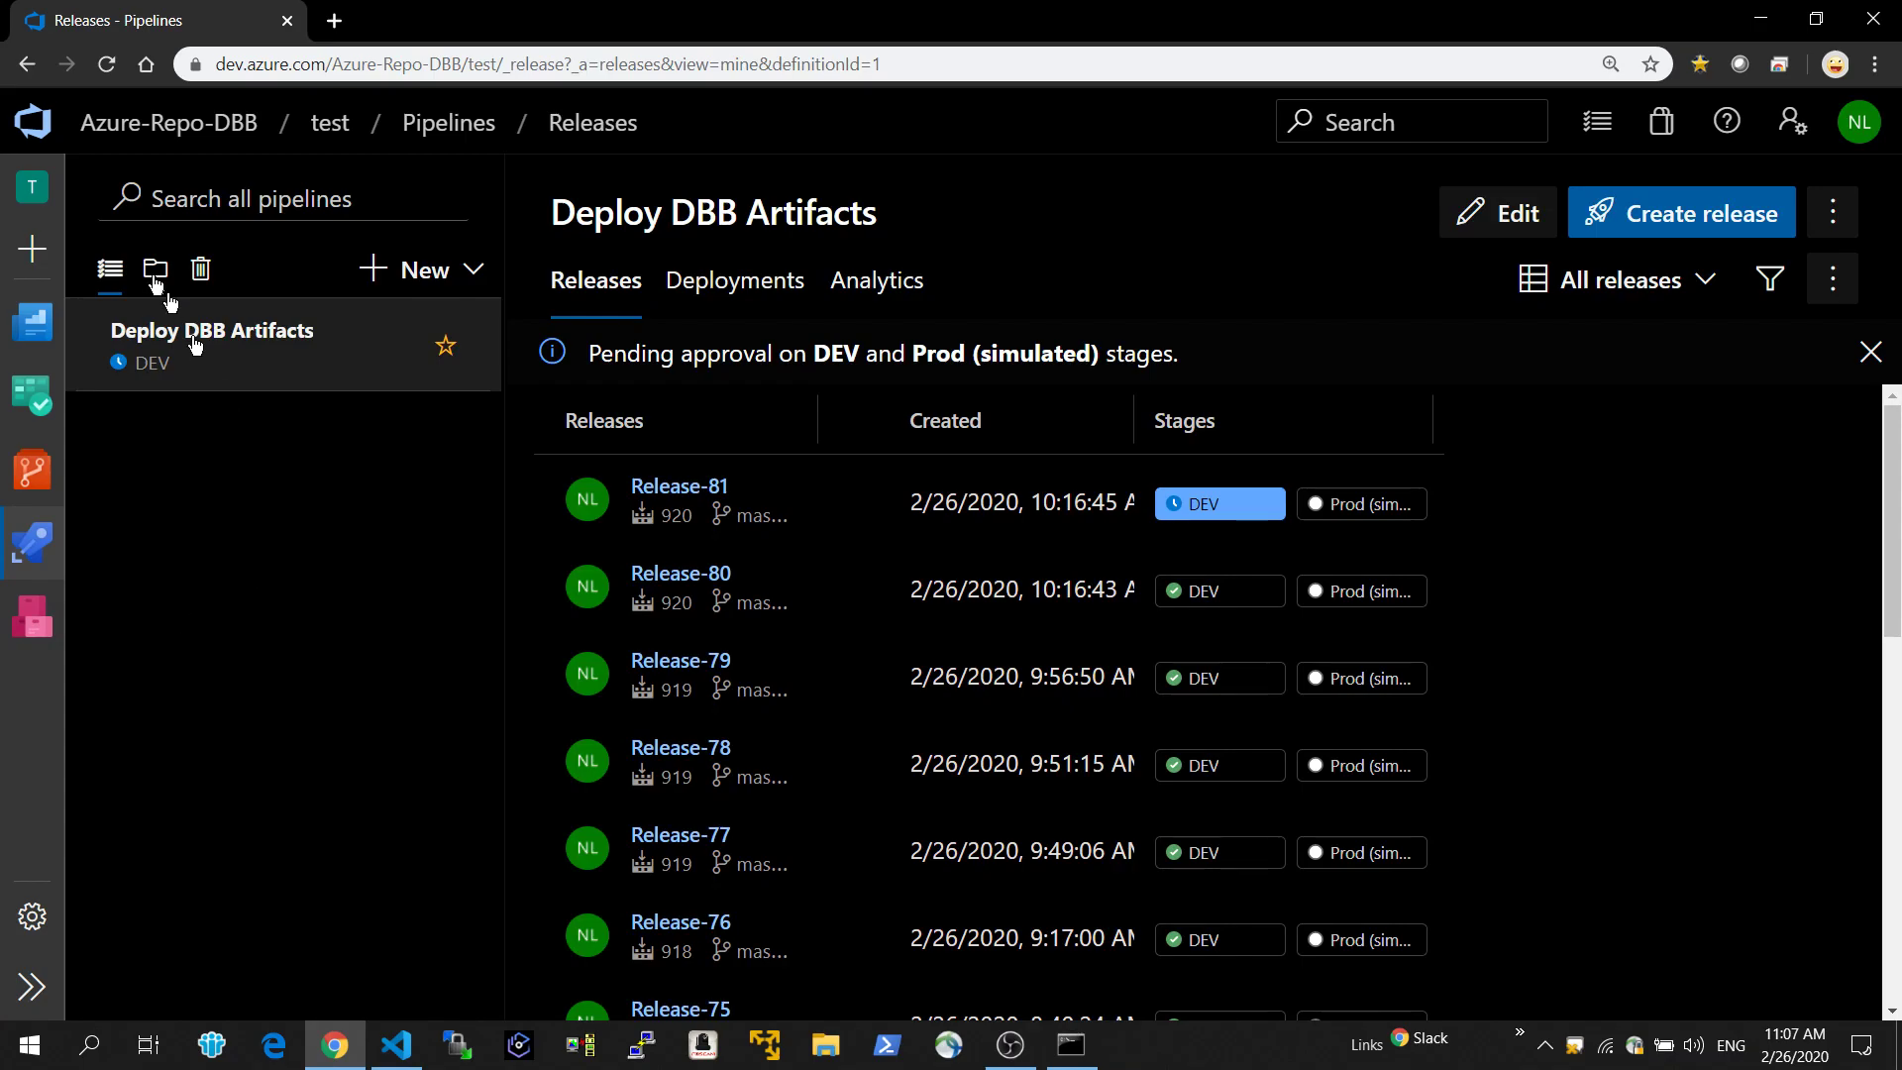
{"action": "left_click", "coordinate": [1532, 216]}
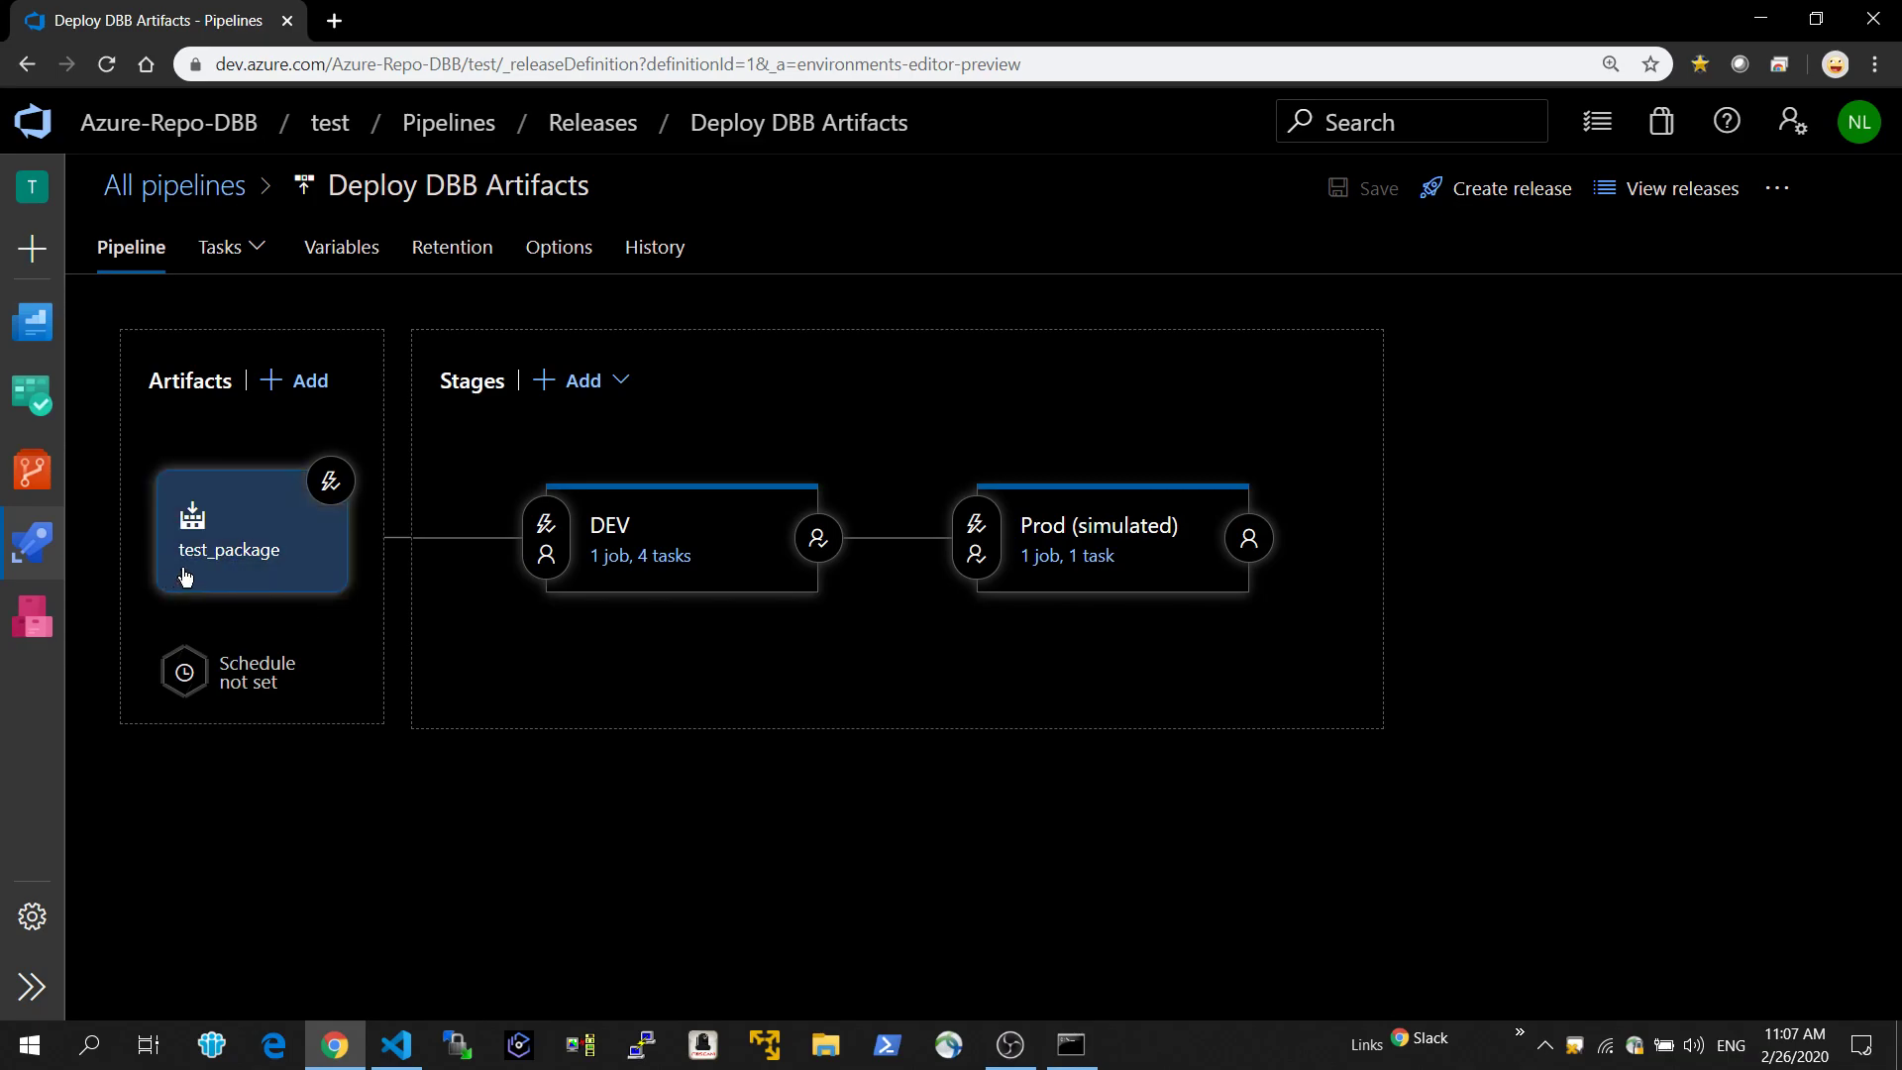
{"action": "left_click", "coordinate": [670, 558]}
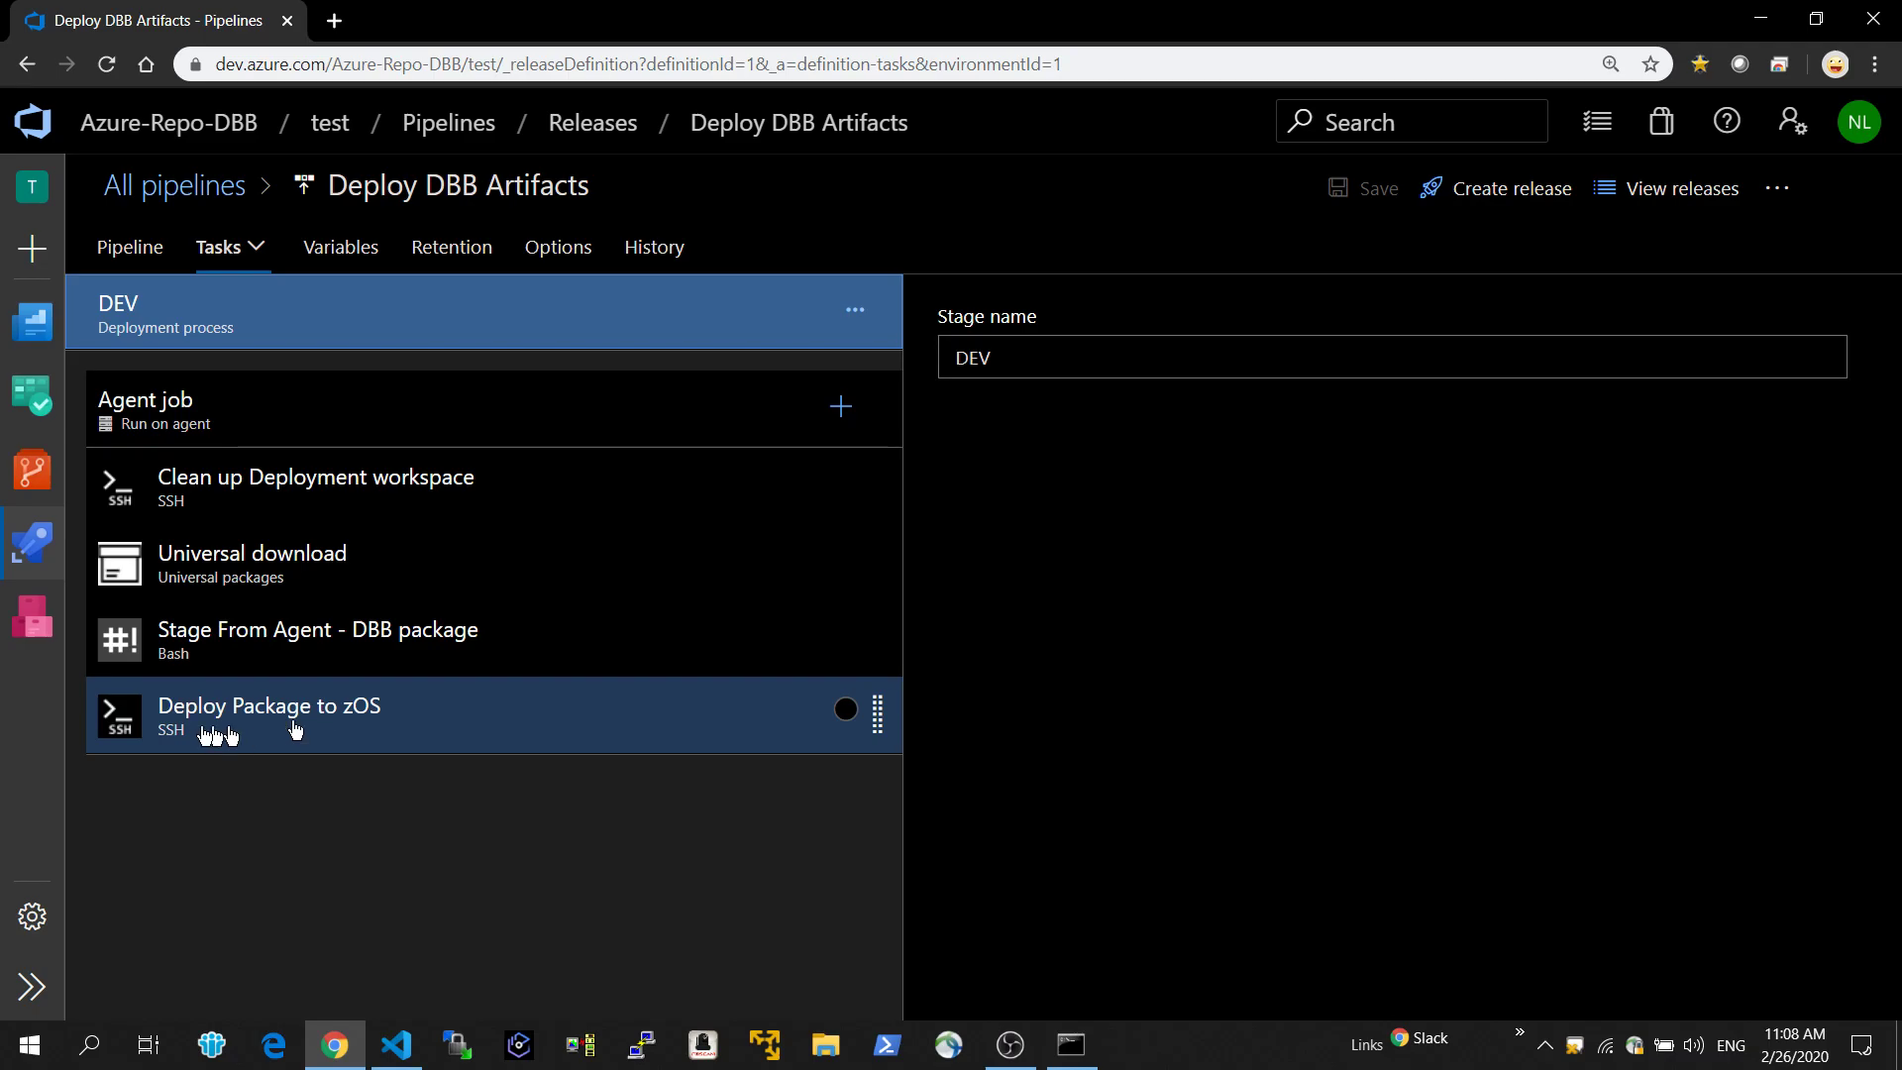
Open test_feed in Artifacts and look over the new feed form and the package tools offered for connecting to the feed.
{"action": "mouse_move", "coordinate": [48, 557]}
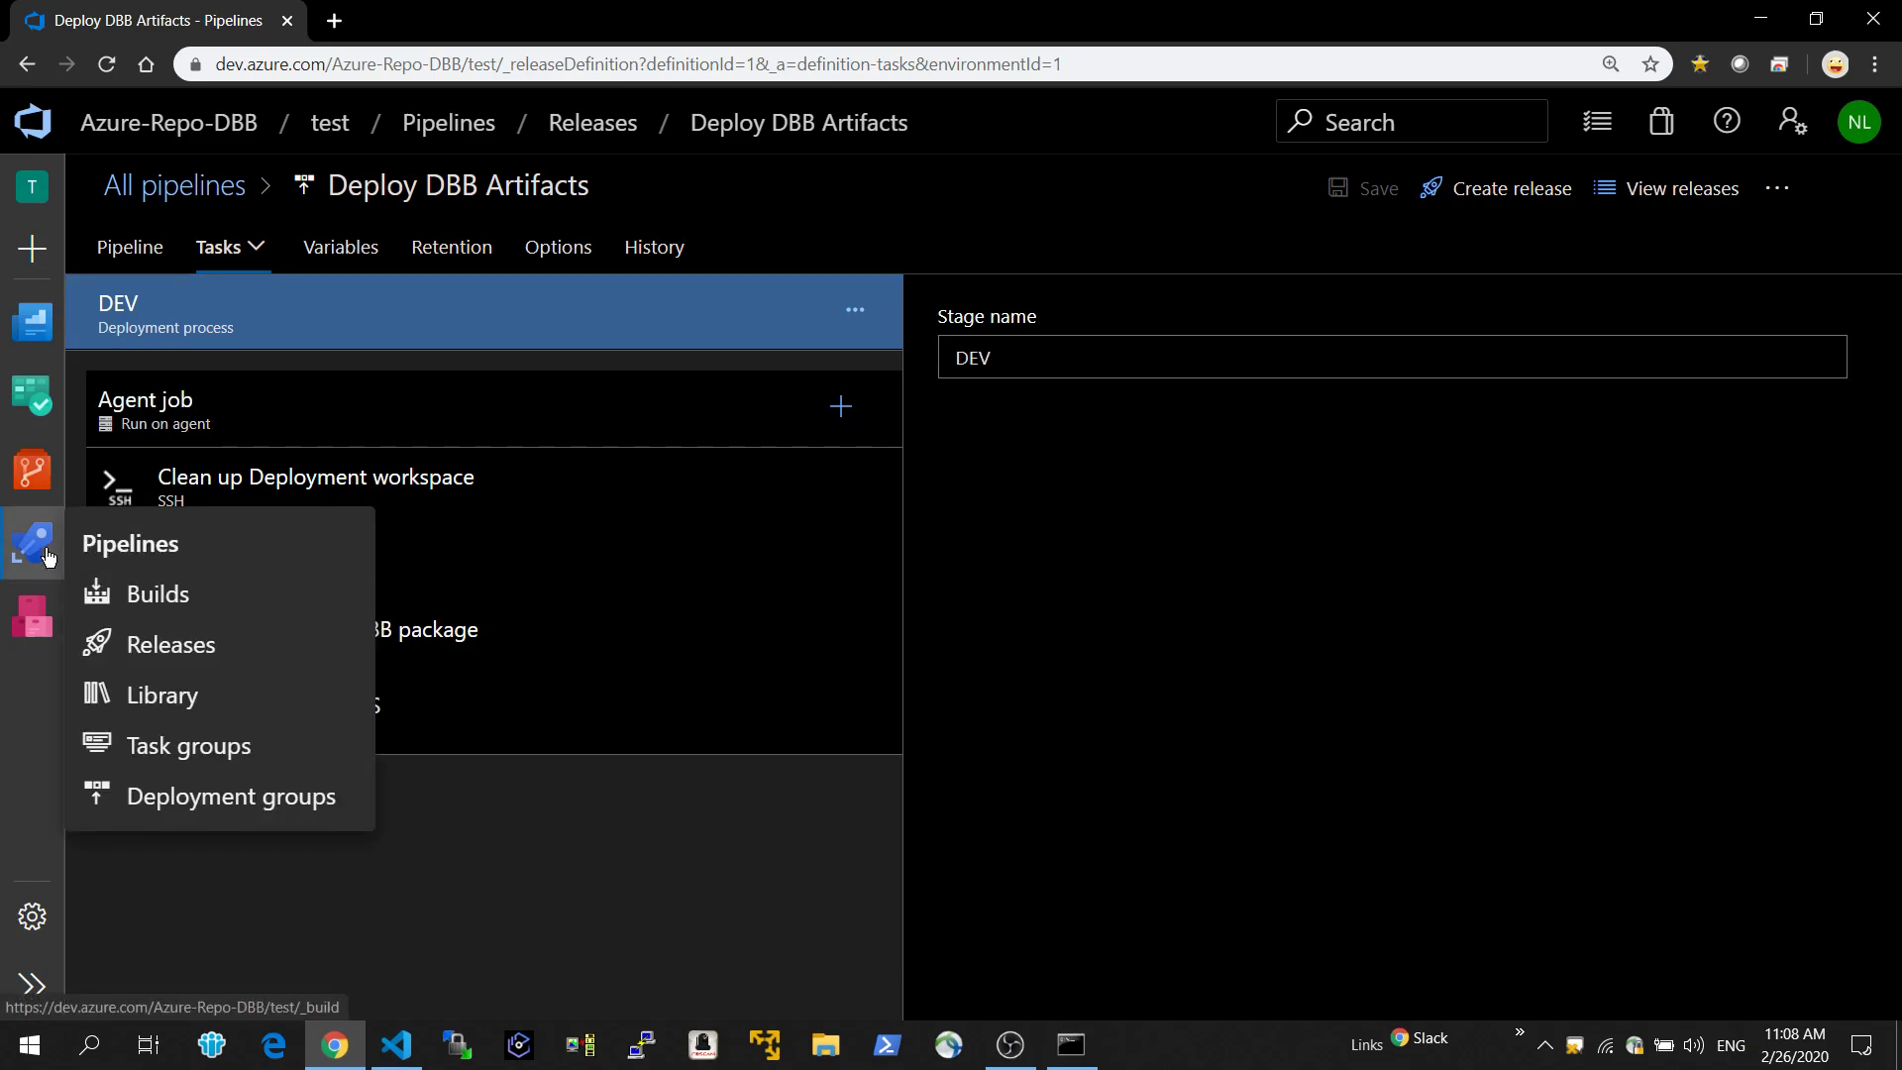
{"action": "left_click", "coordinate": [31, 623]}
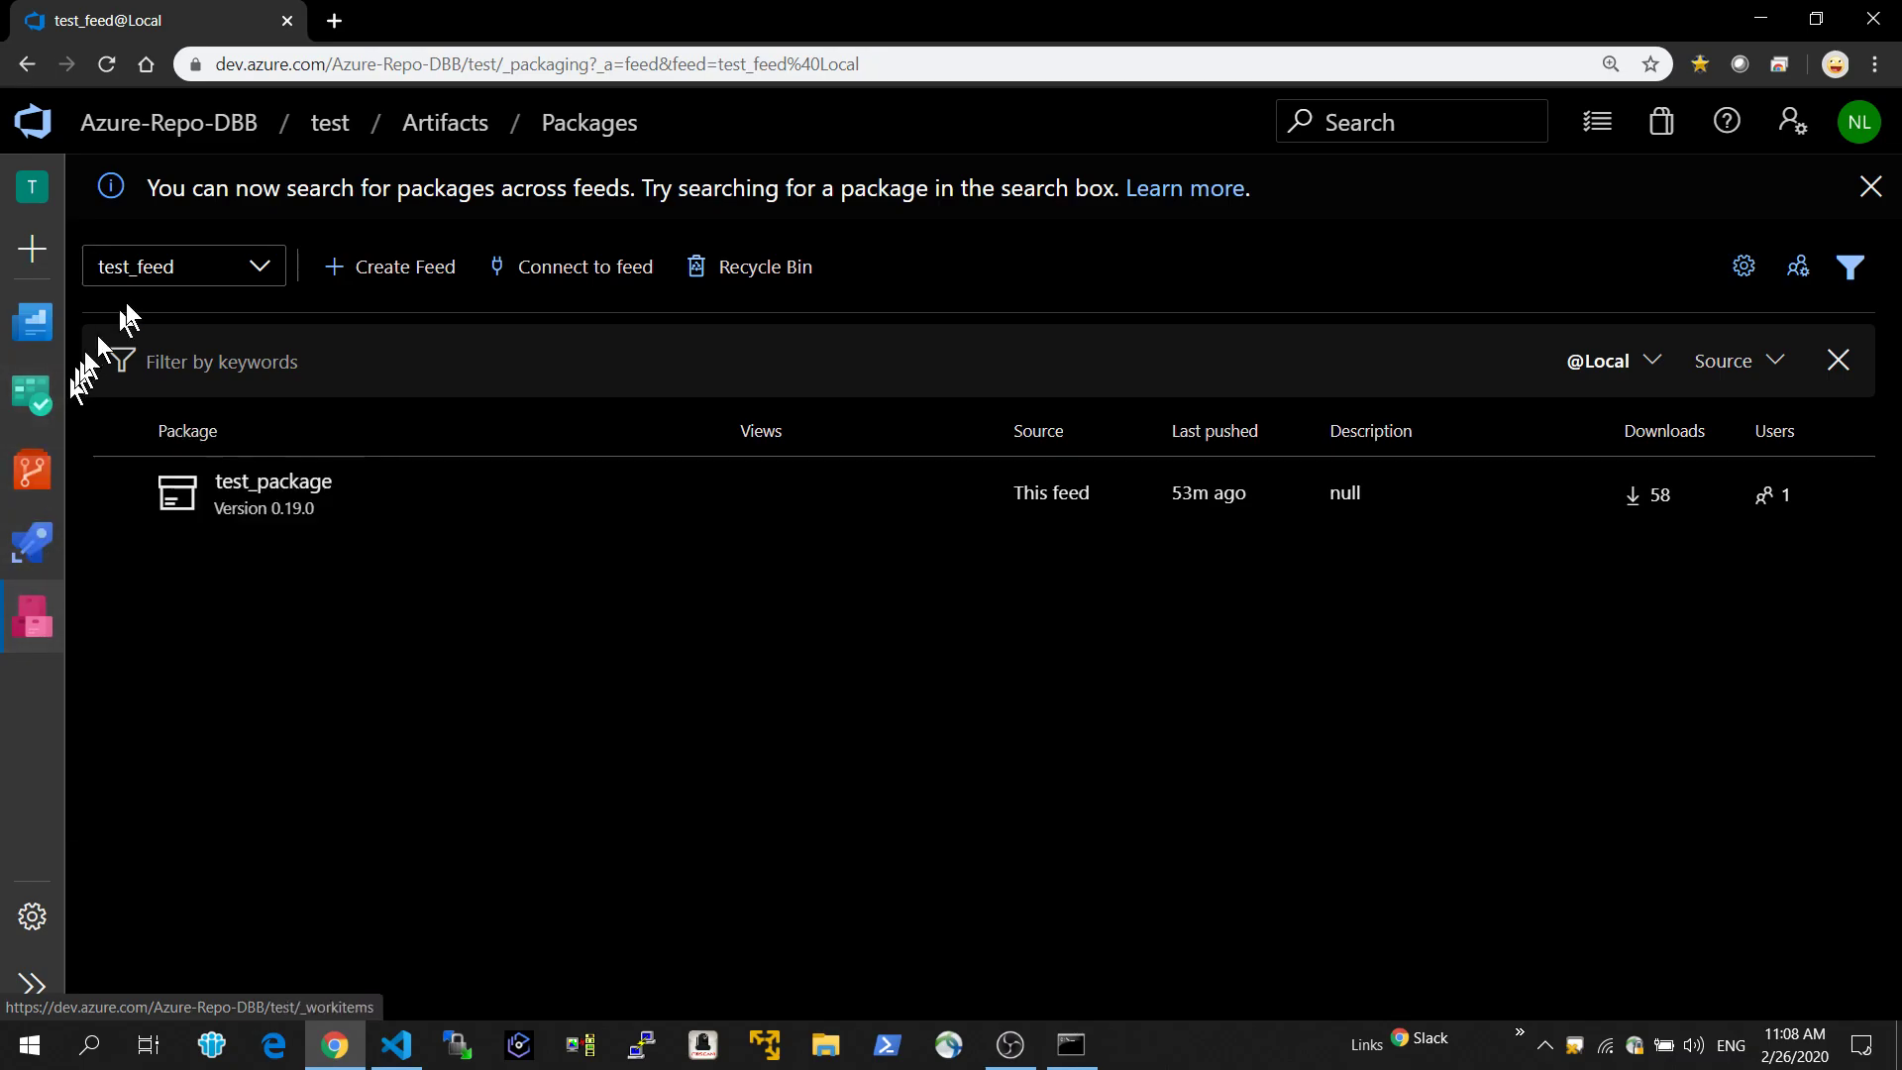
{"action": "left_click", "coordinate": [363, 278]}
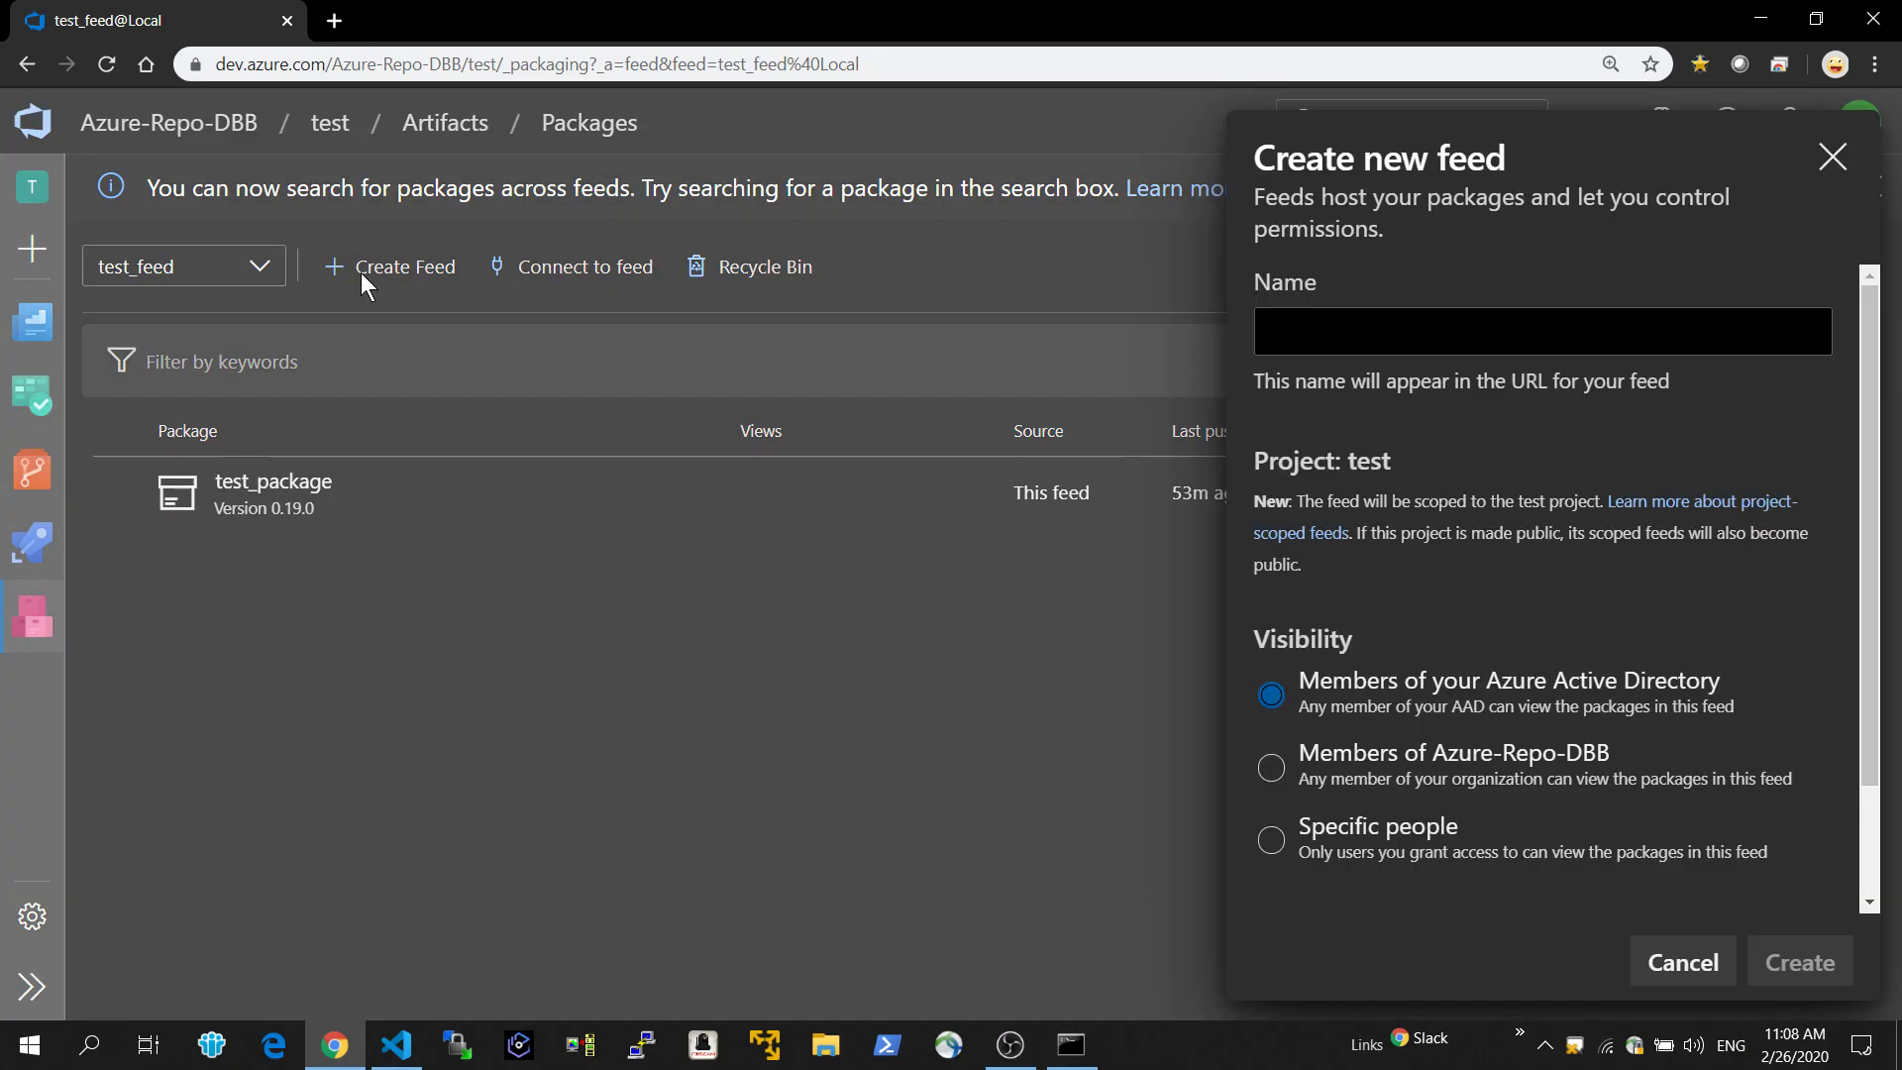
{"action": "left_click", "coordinate": [360, 272]}
{"action": "left_click", "coordinate": [500, 266]}
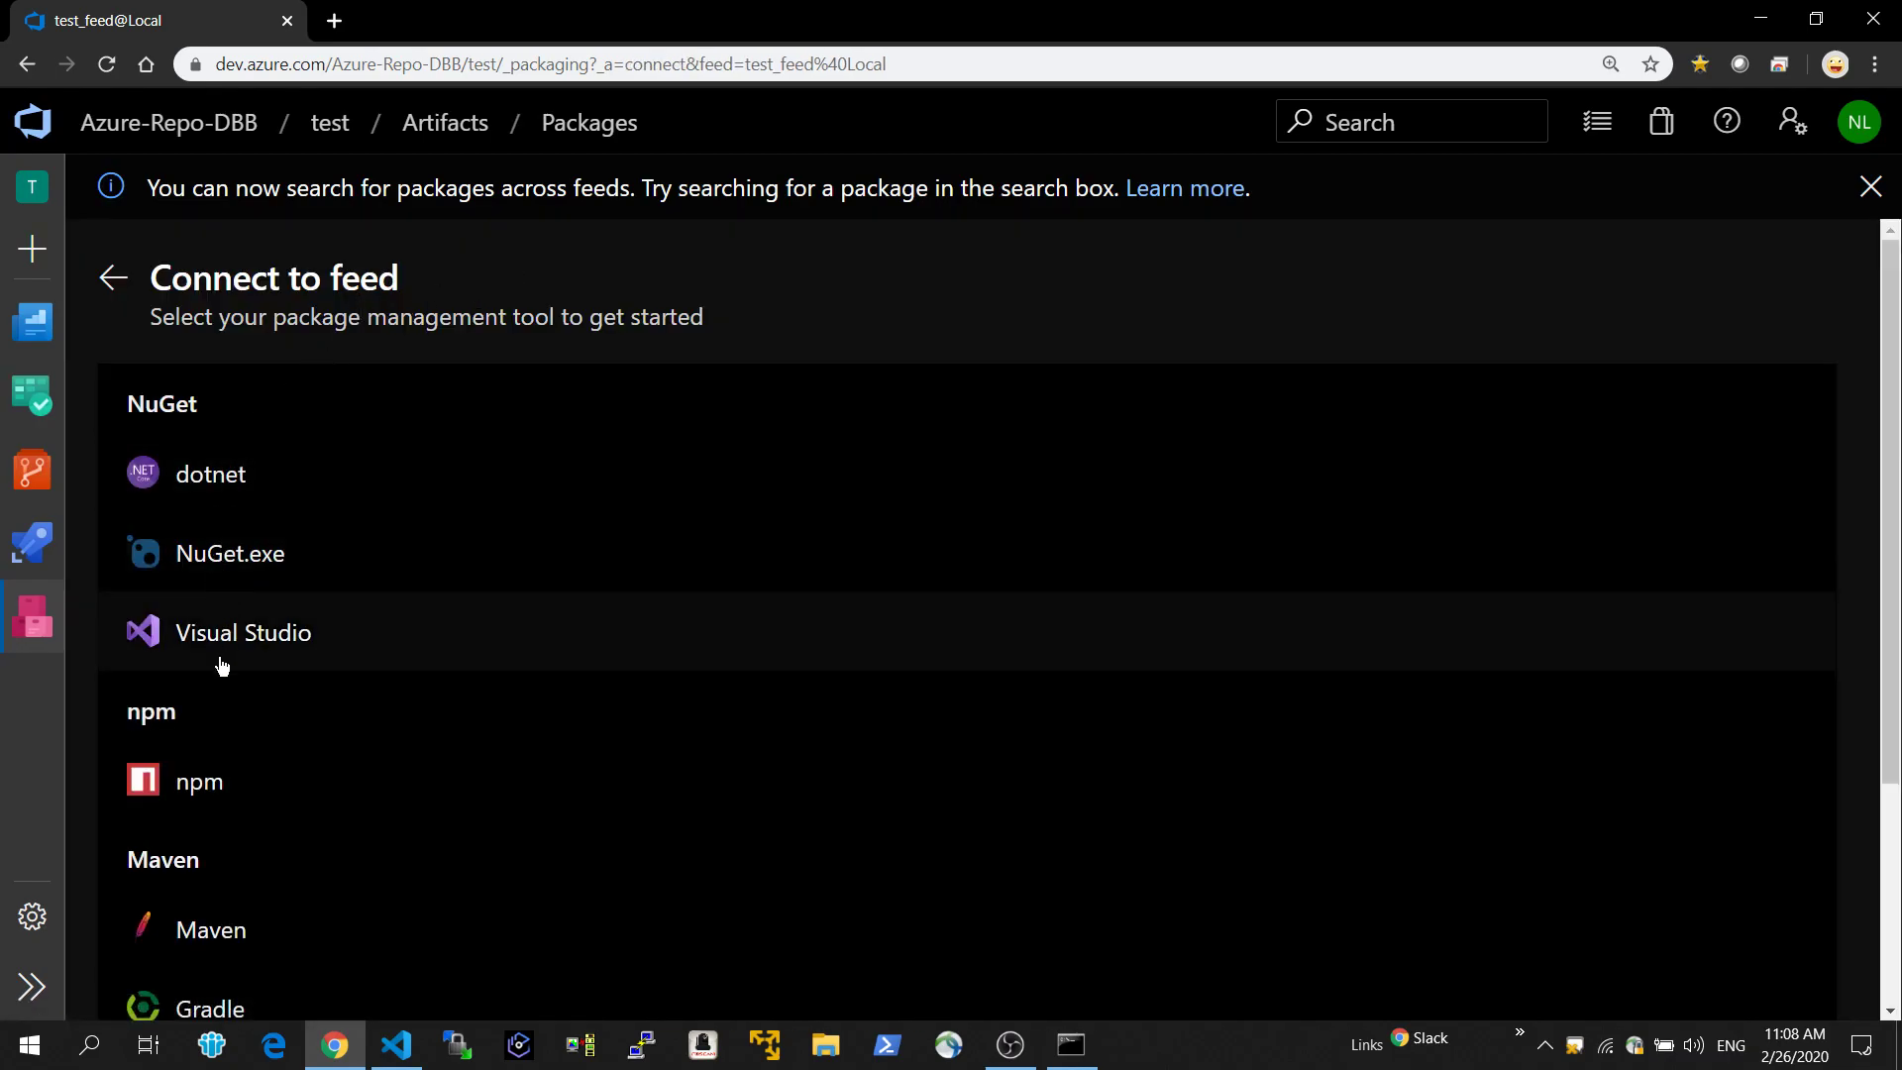
{"action": "scroll", "coordinate": [222, 666], "scroll_direction": "down", "scroll_amount": 3}
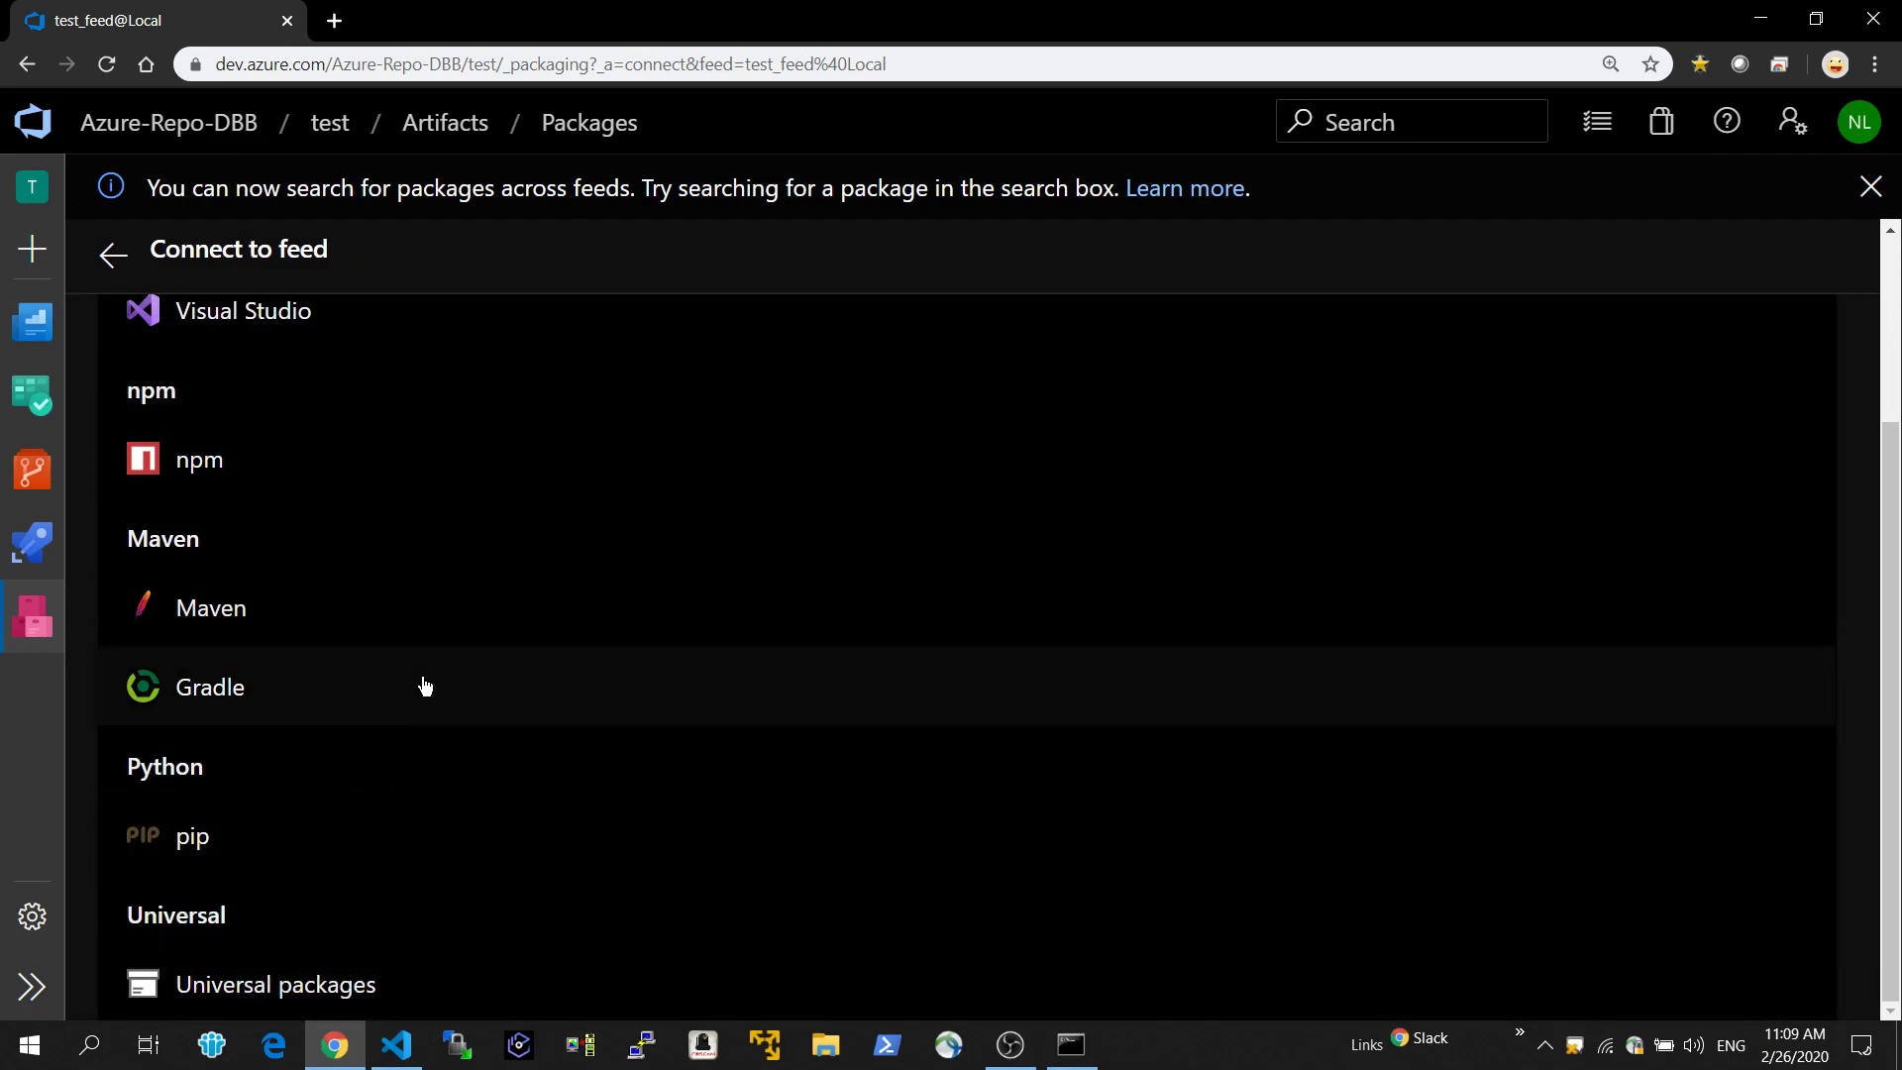
{"action": "scroll", "coordinate": [424, 686], "scroll_direction": "up", "scroll_amount": 3}
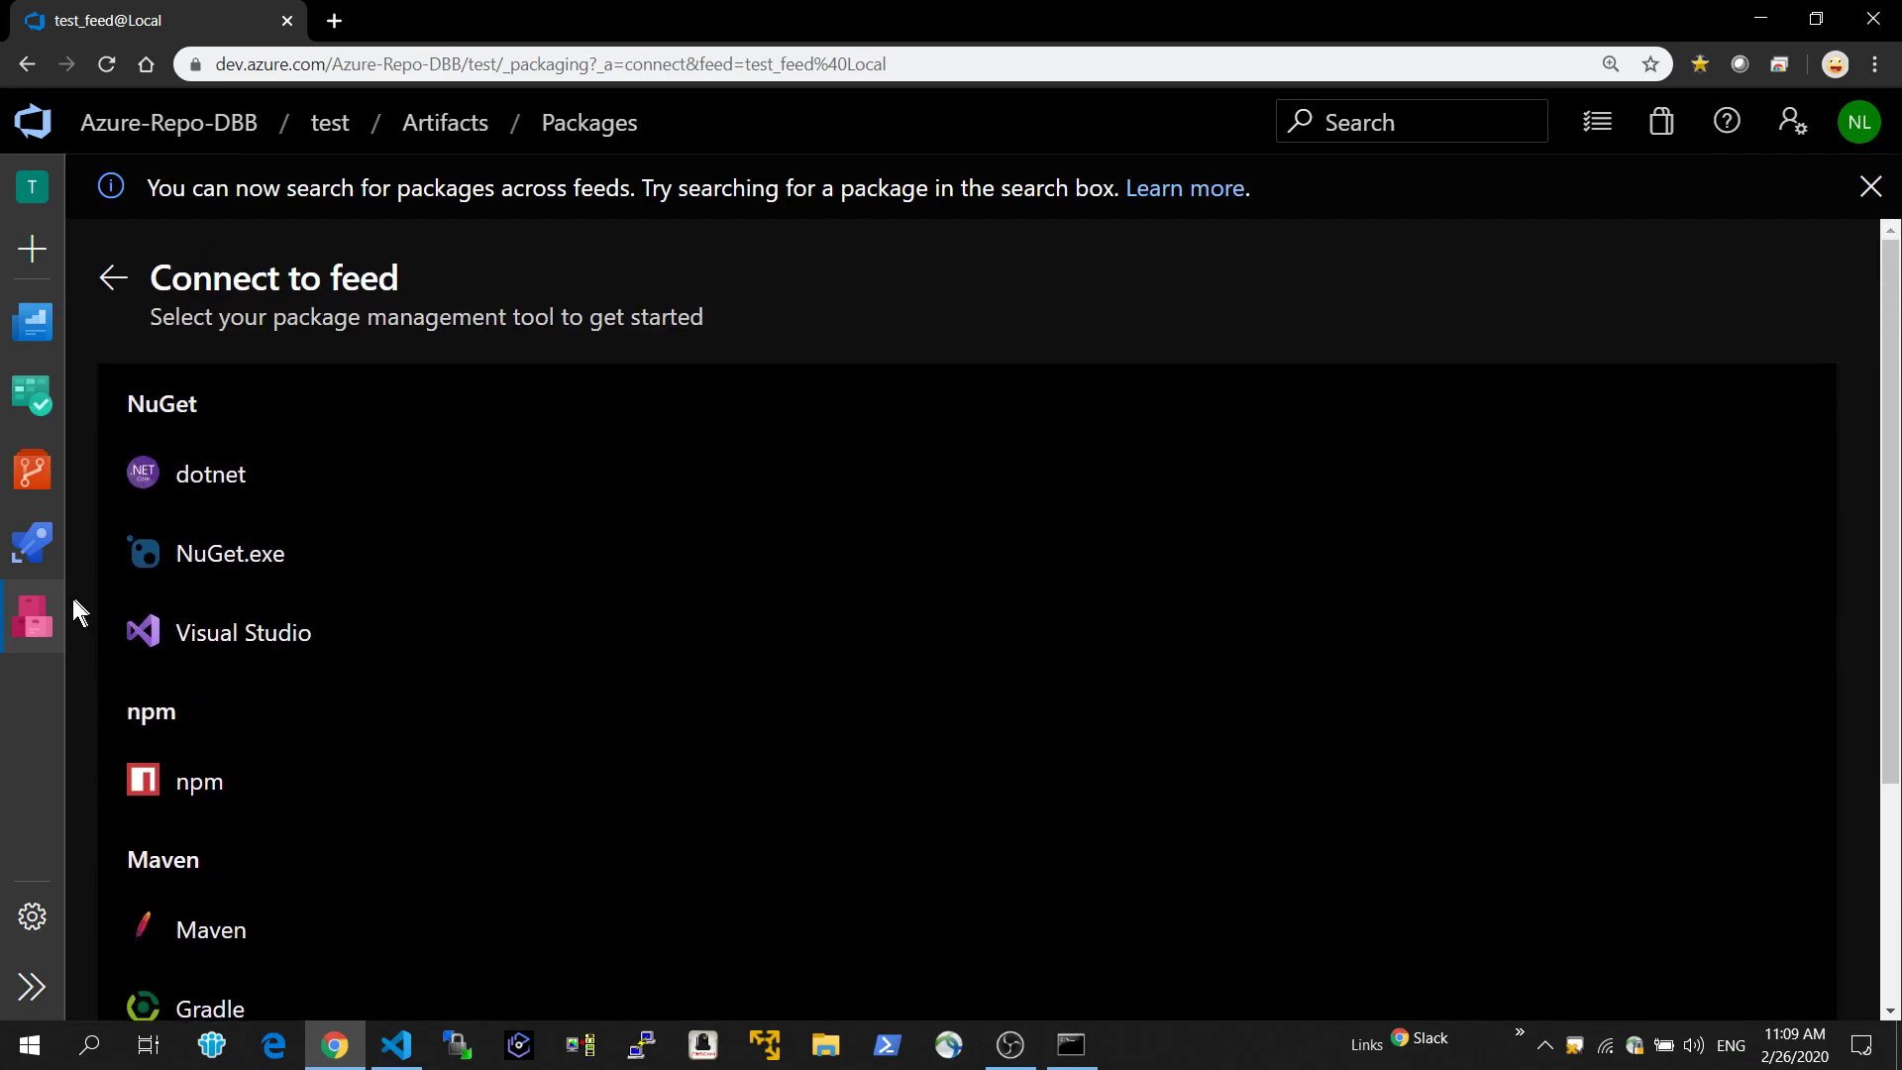
Return to the test_feed package list and view the published versions of test_package.
{"action": "left_click", "coordinate": [47, 619]}
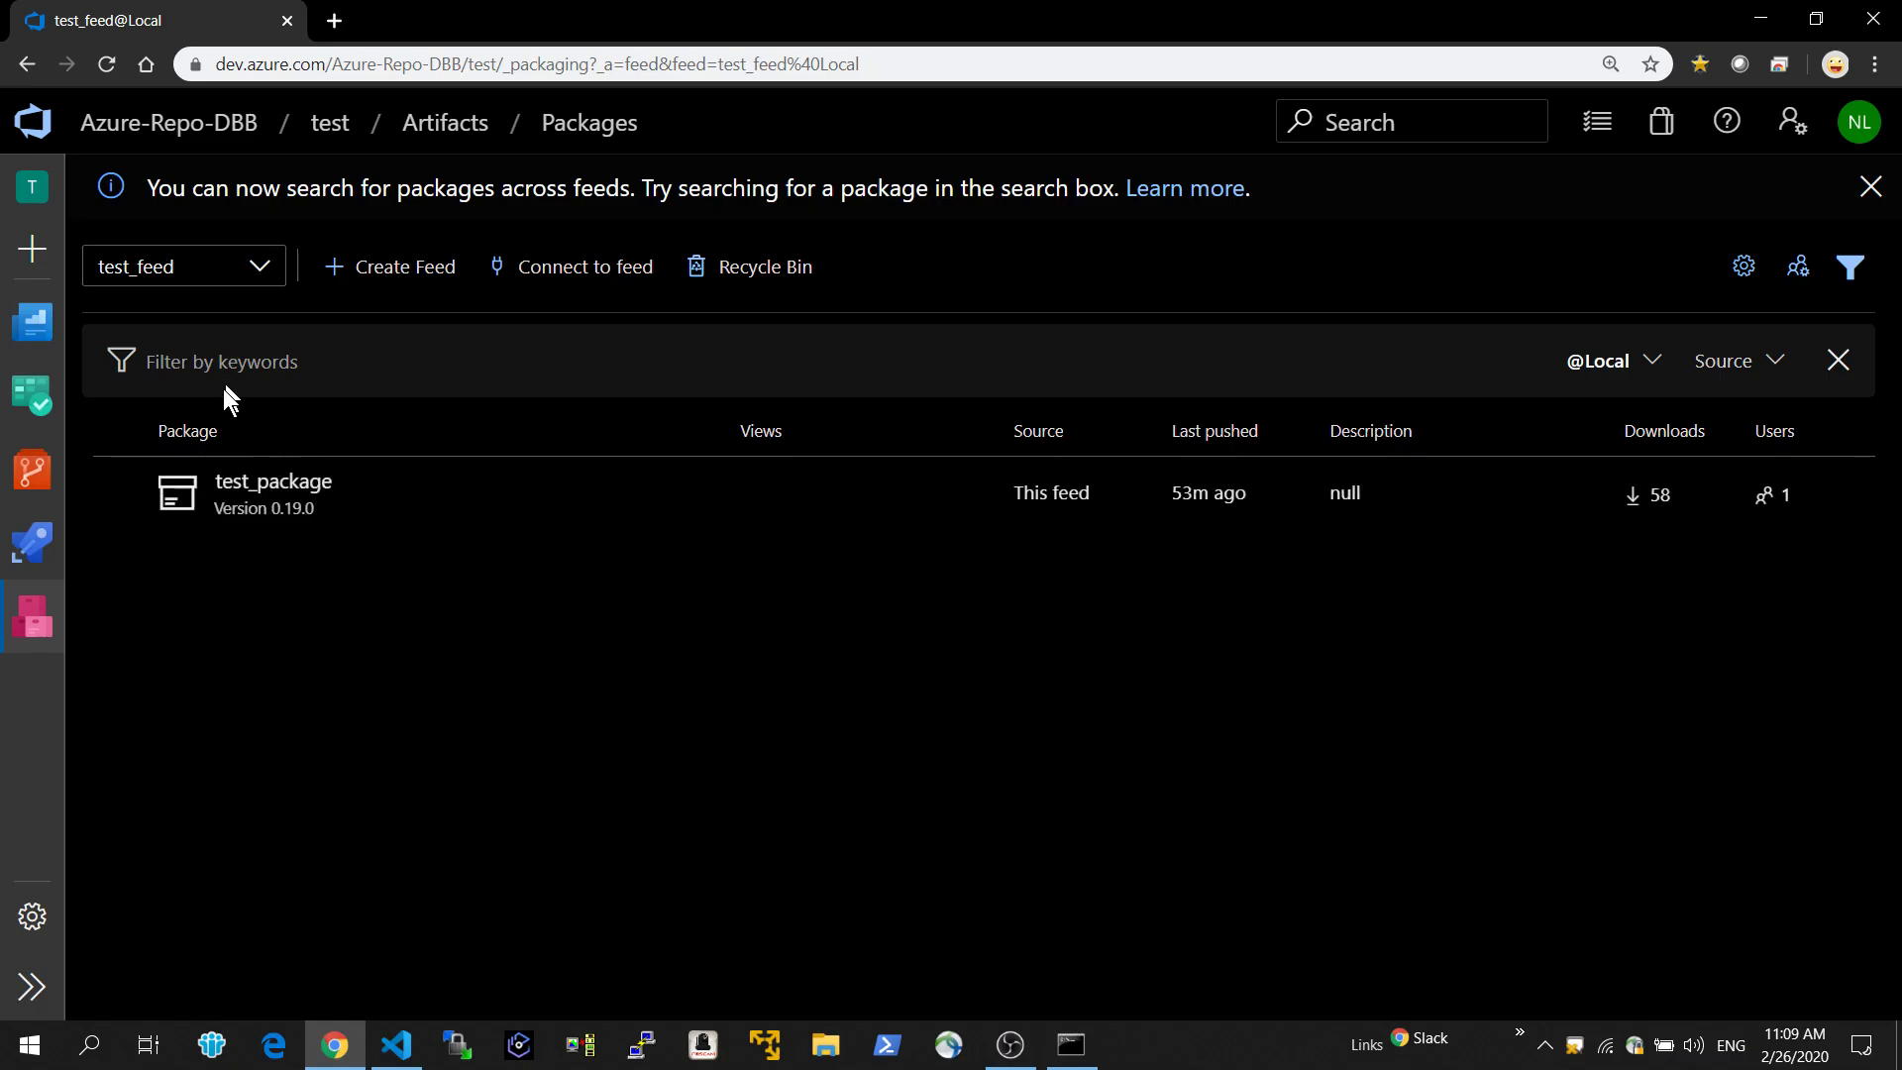
{"action": "left_click", "coordinate": [260, 491]}
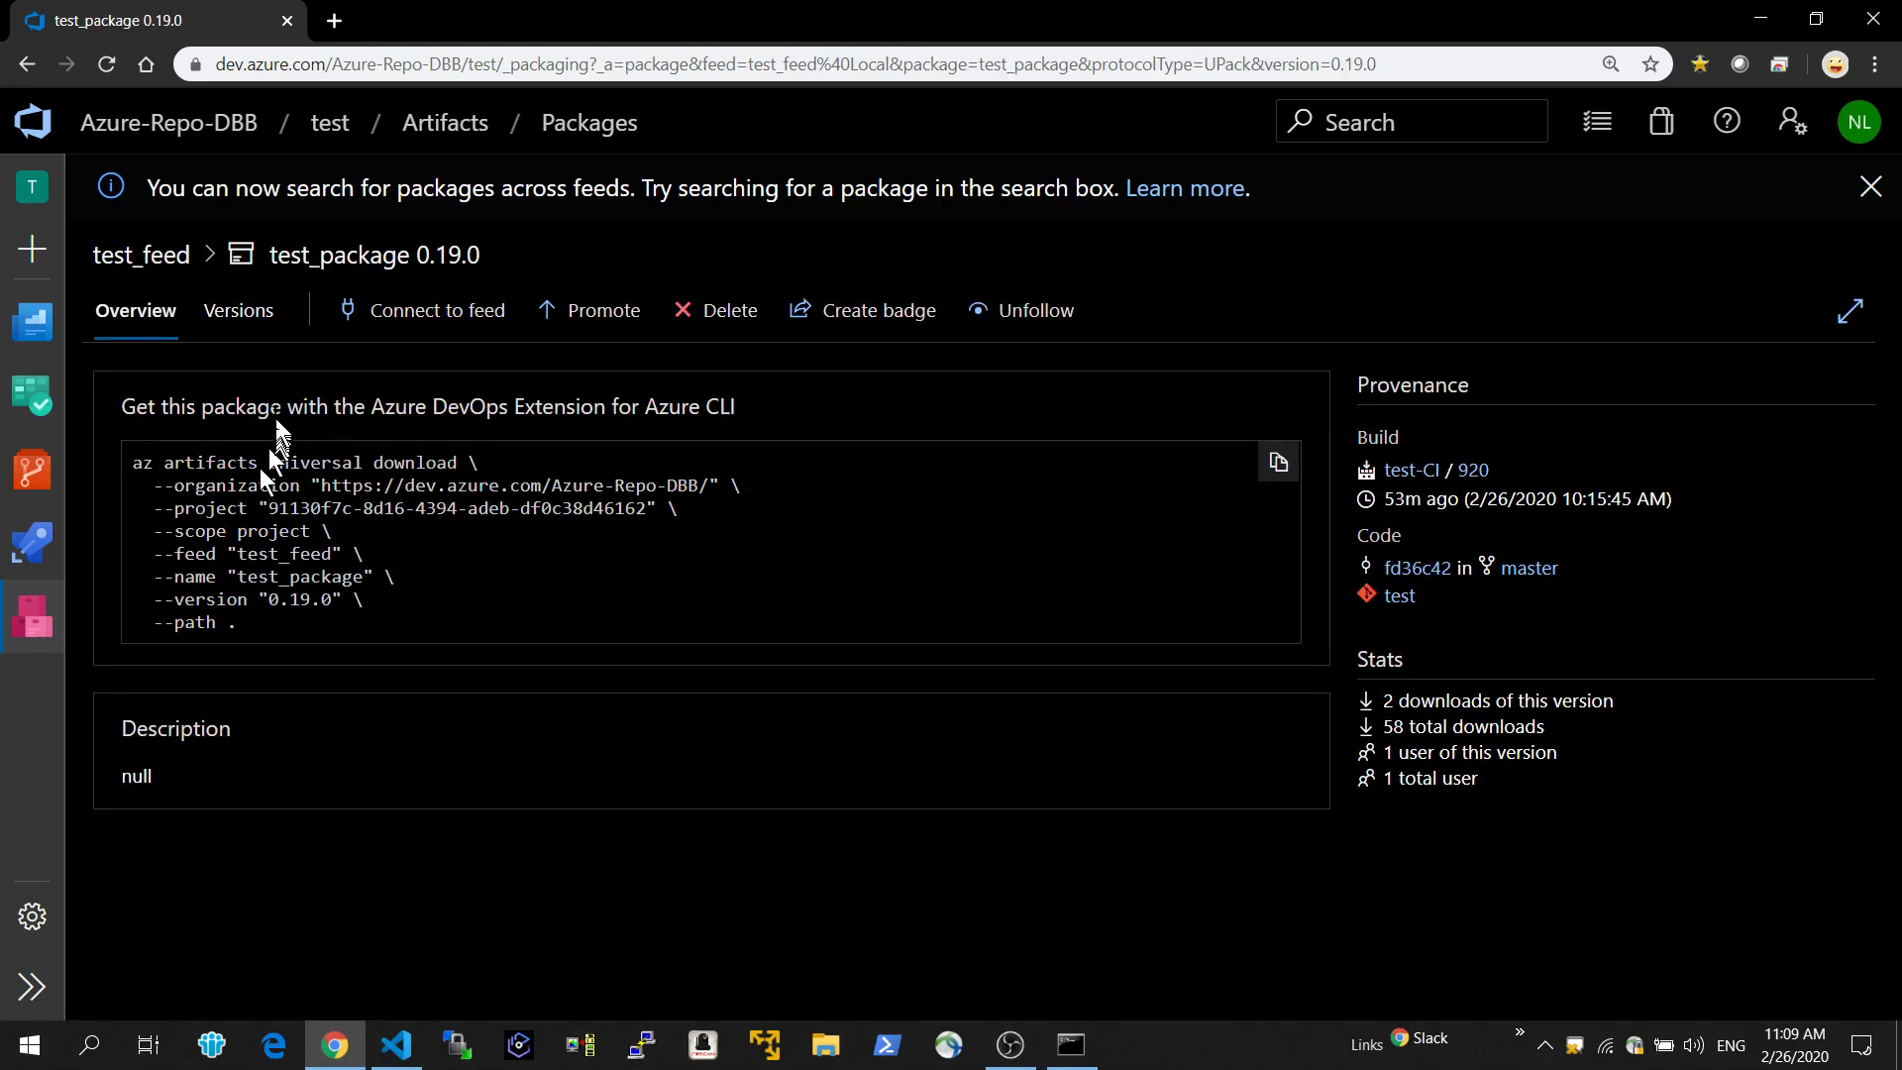
{"action": "left_click", "coordinate": [264, 311]}
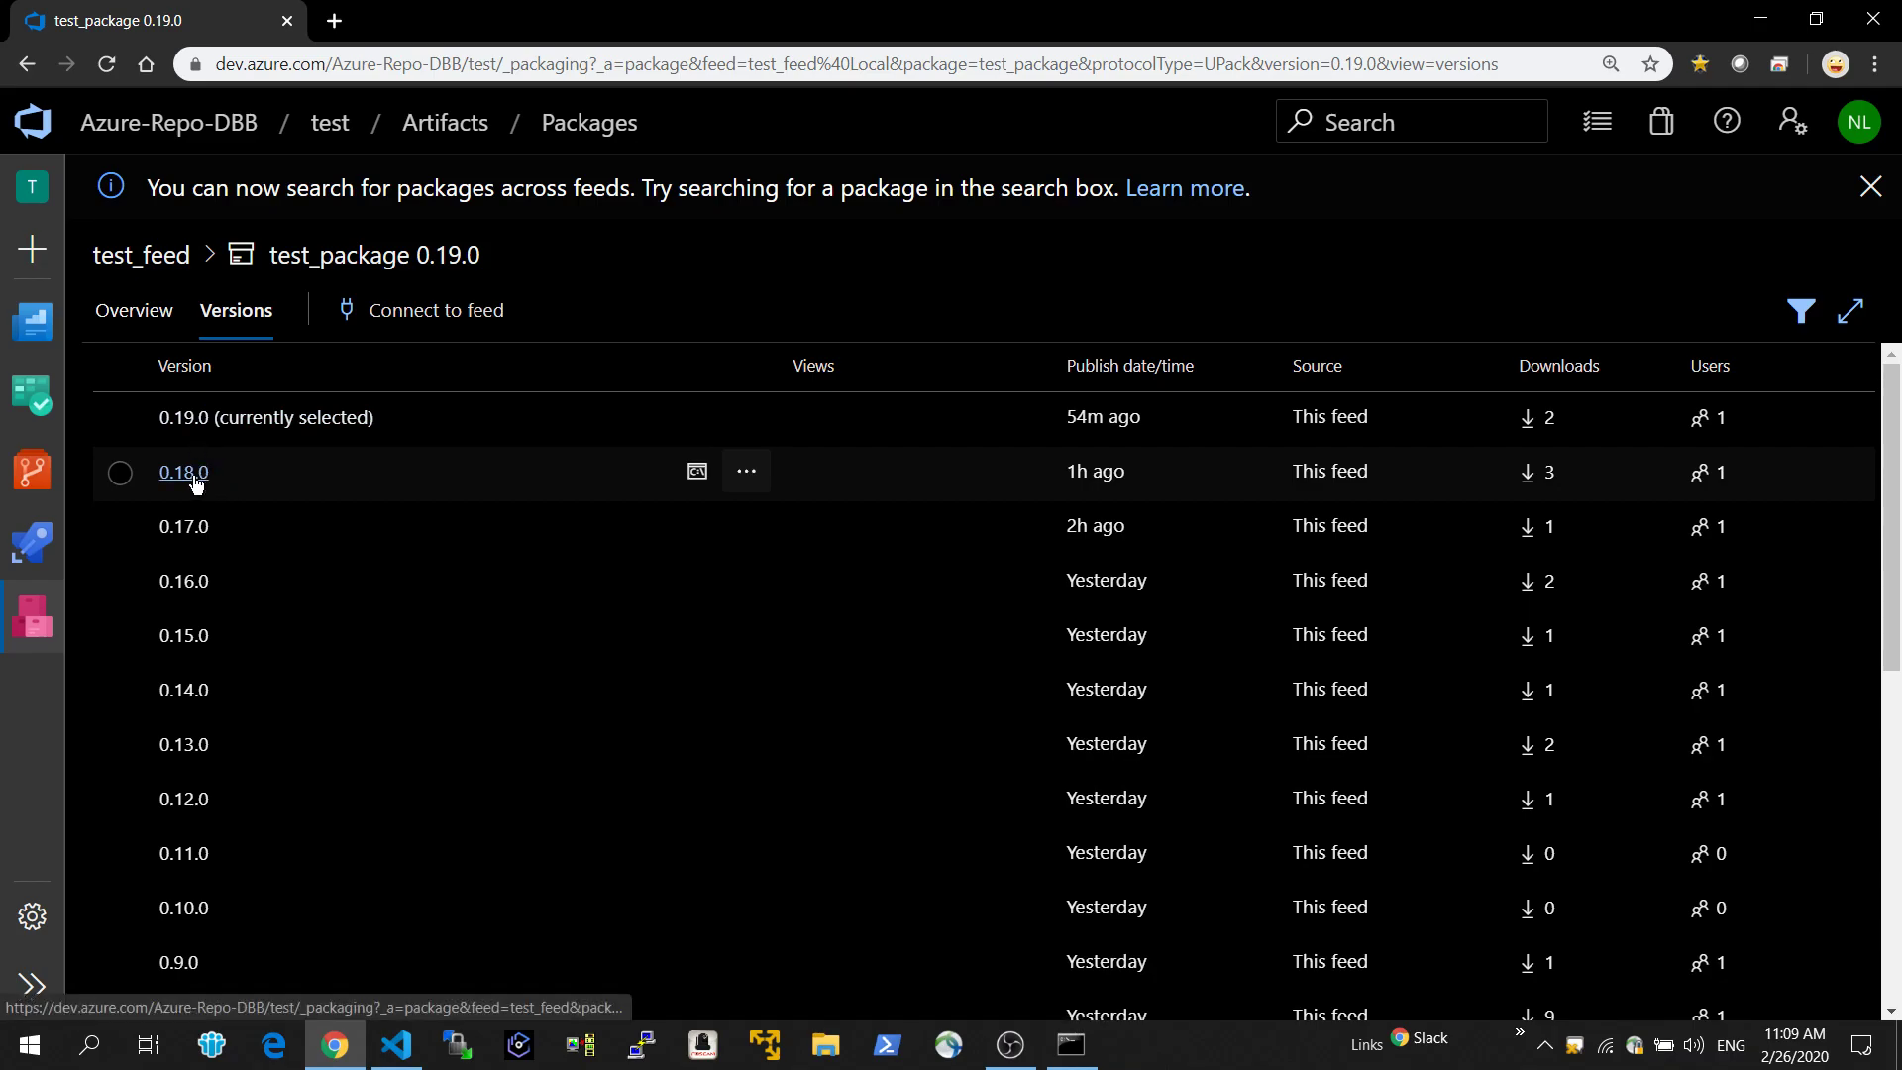
{"action": "mouse_move", "coordinate": [36, 558]}
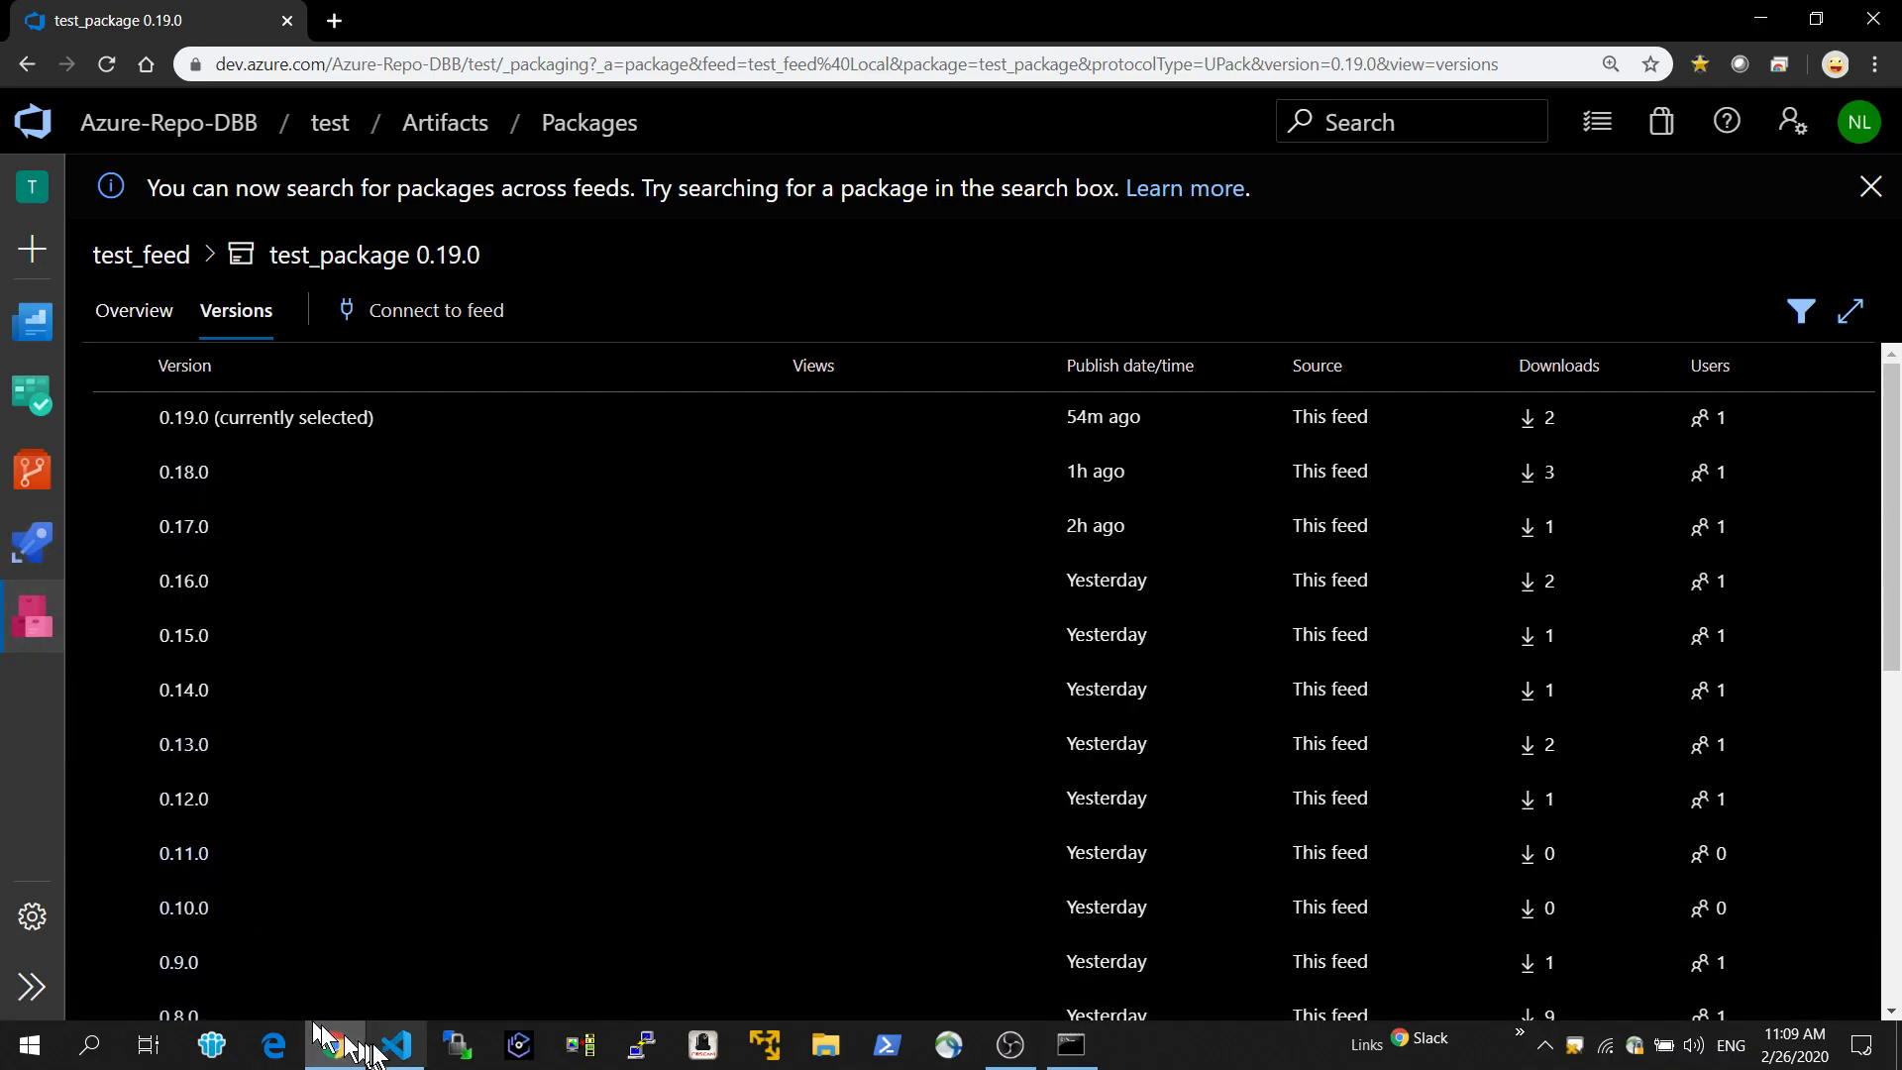
Switch to Visual Studio Code and pull the latest changes for the test repository.
{"action": "left_click", "coordinate": [404, 1054]}
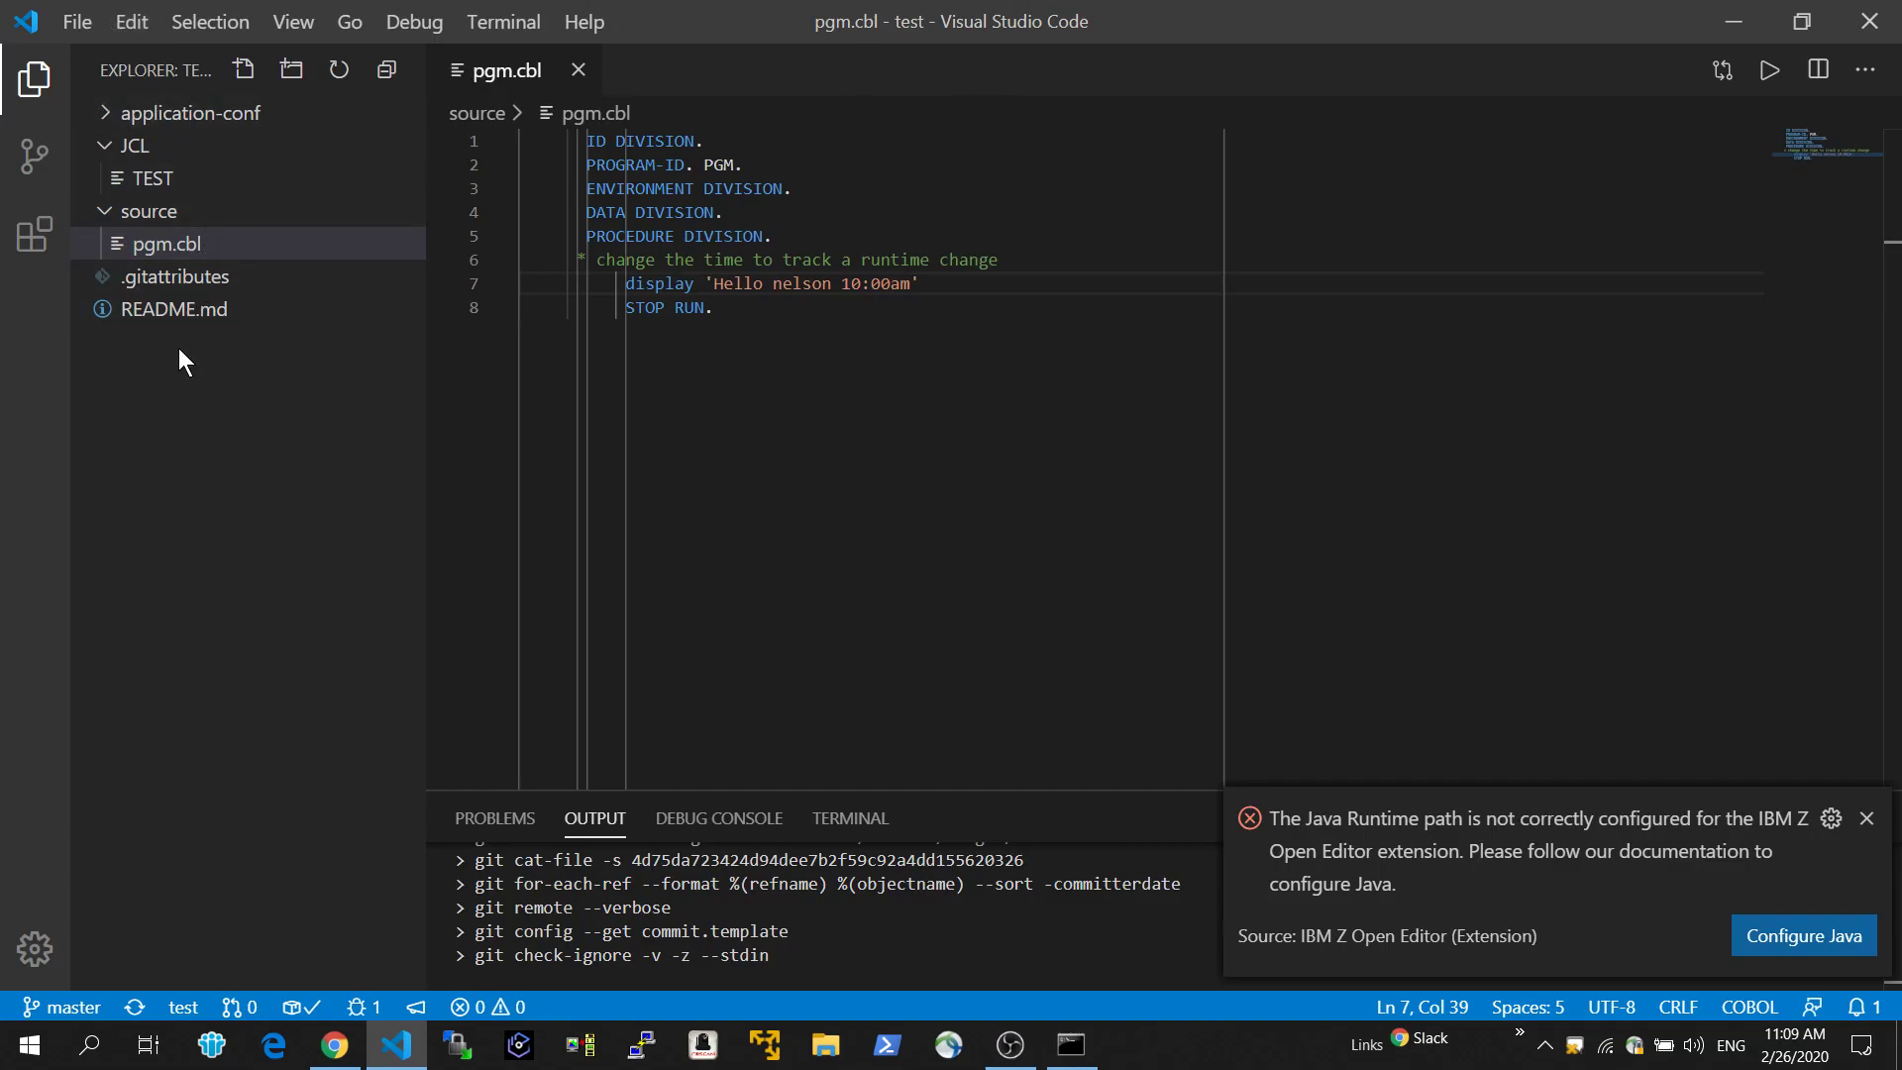
{"action": "left_click", "coordinate": [156, 252]}
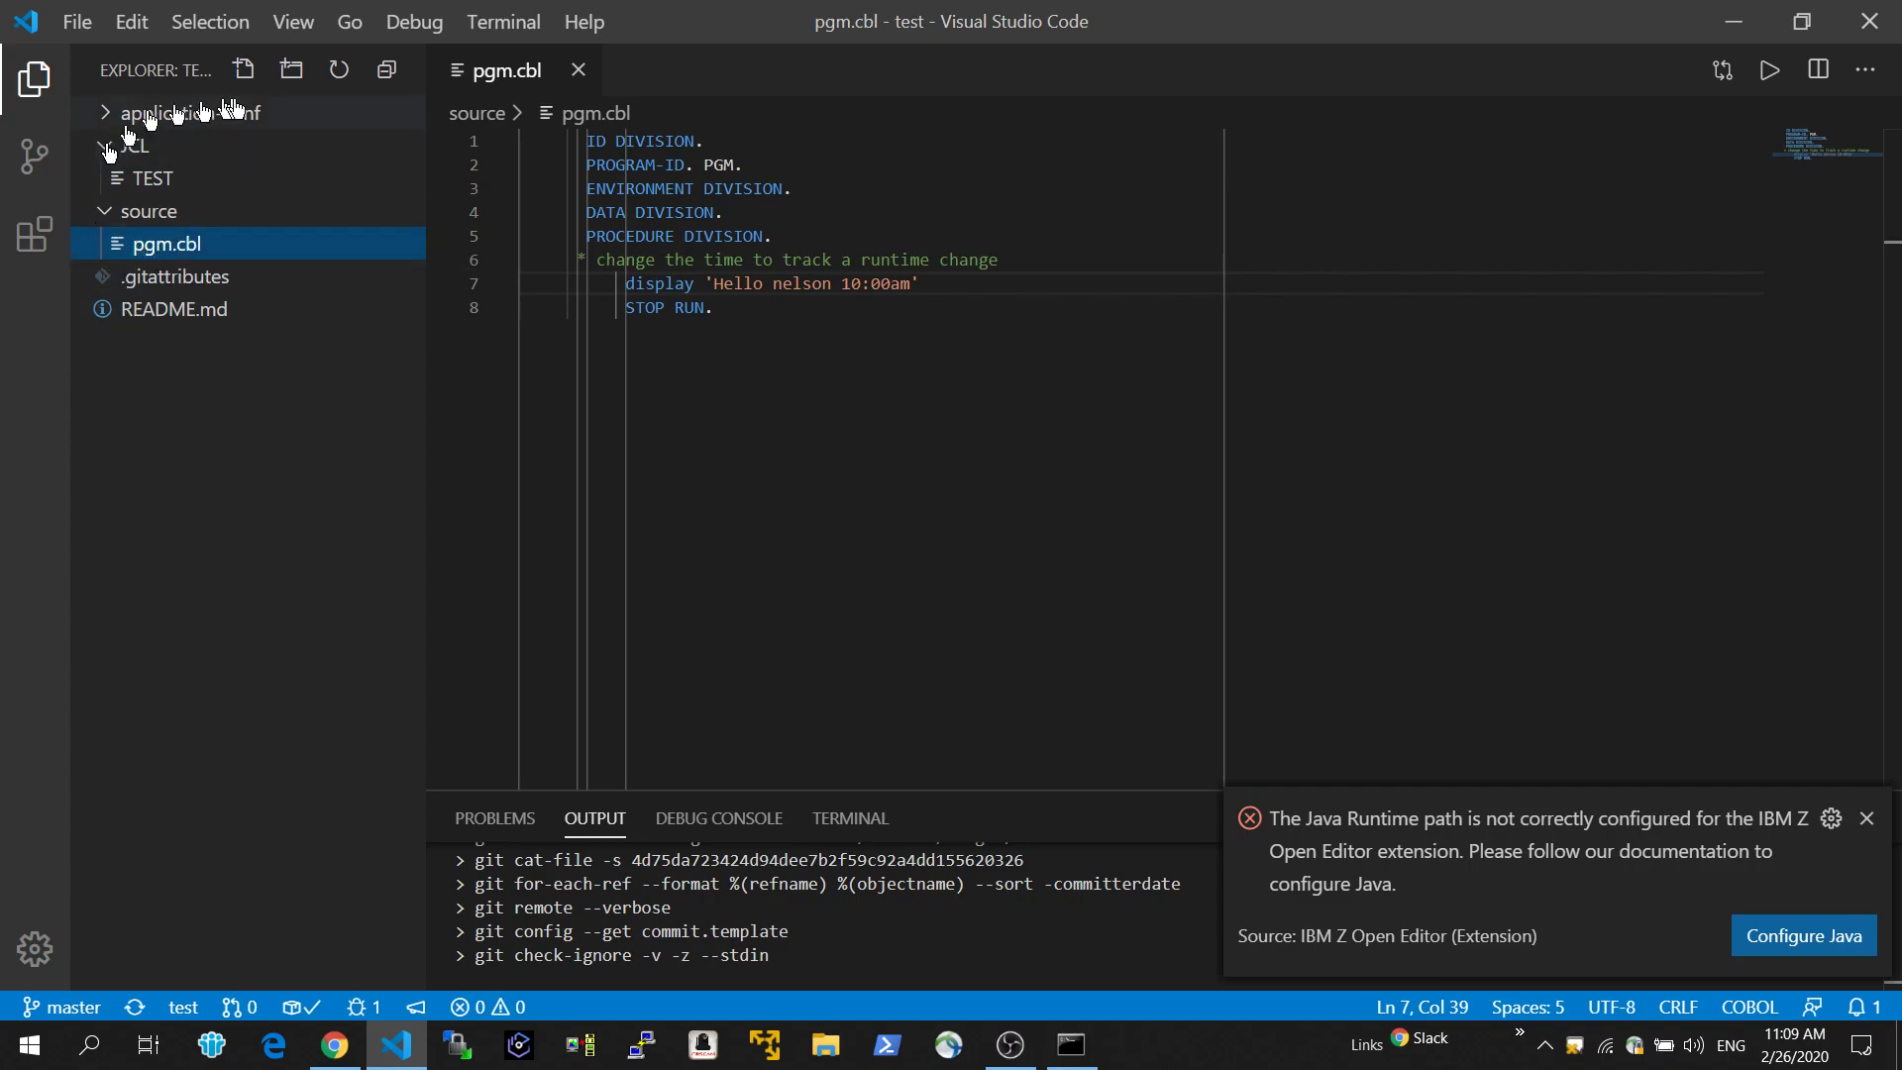
{"action": "left_click", "coordinate": [34, 156]}
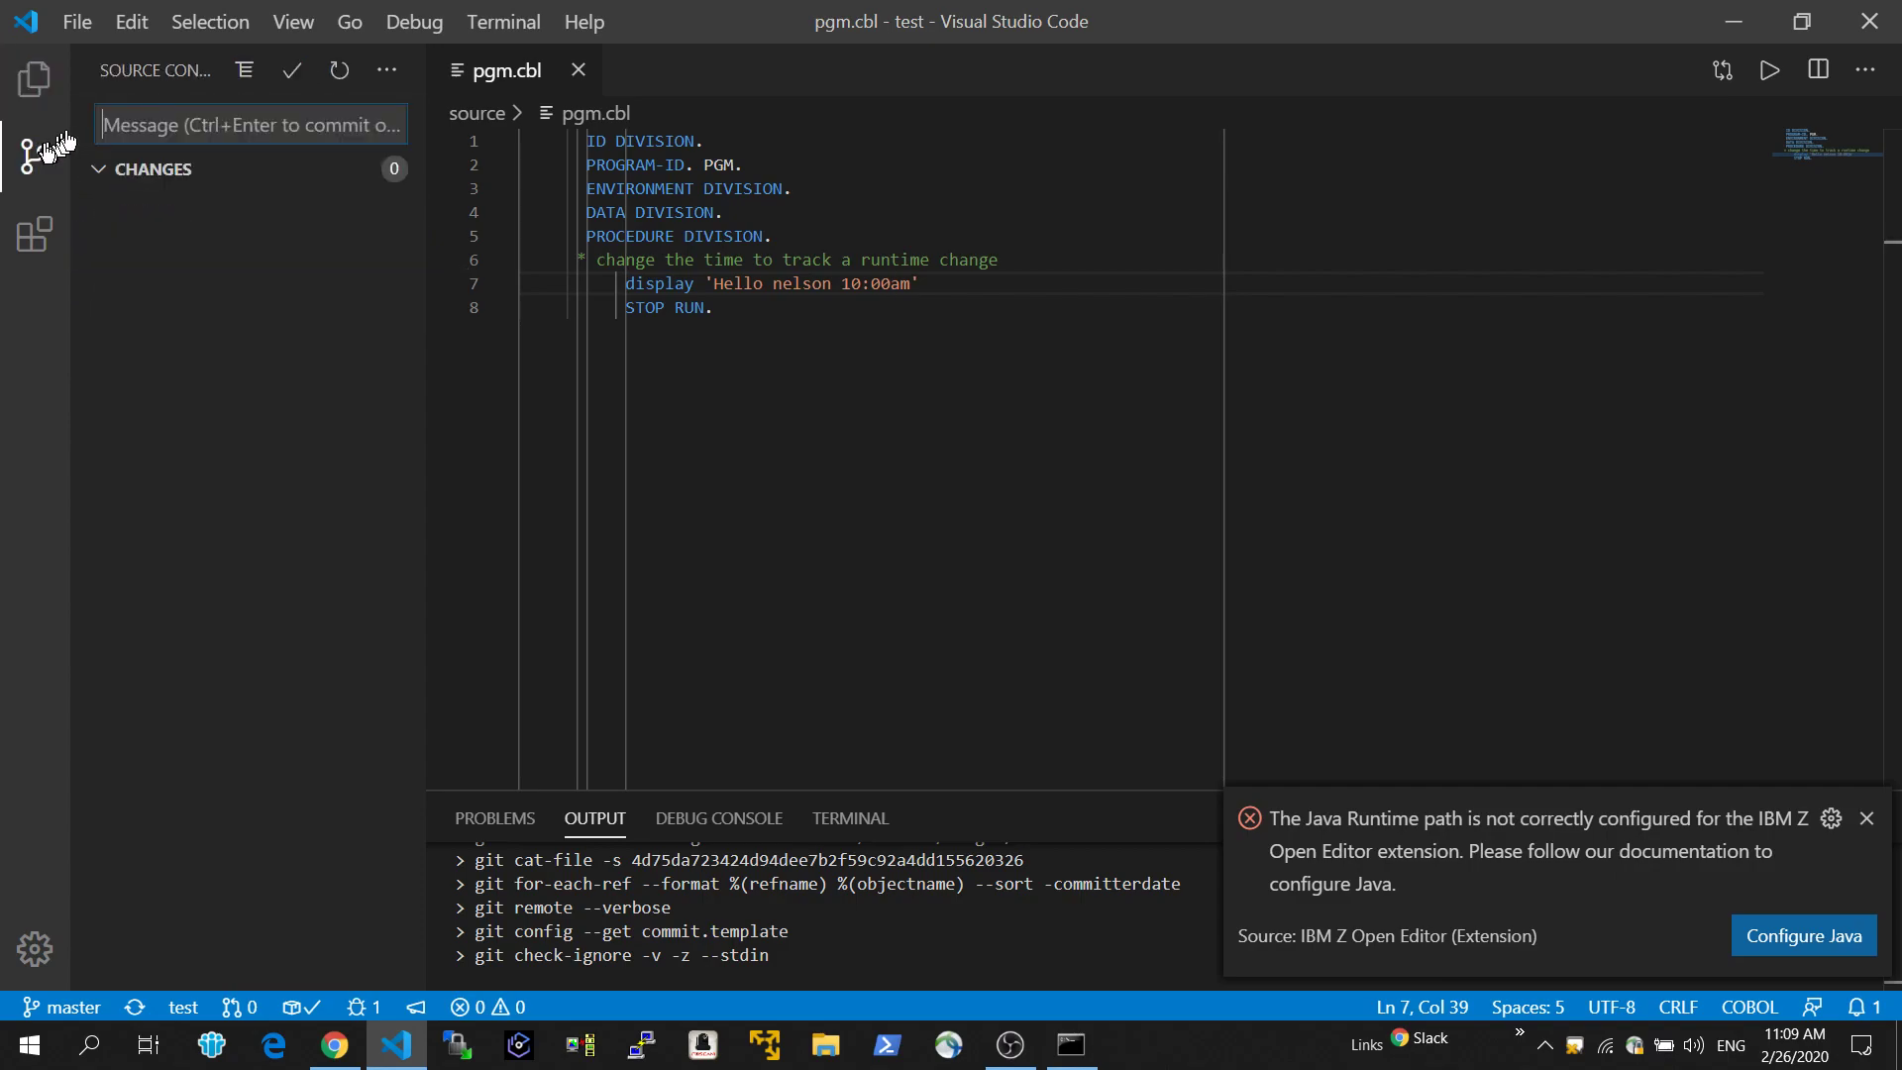
{"action": "left_click", "coordinate": [388, 71]}
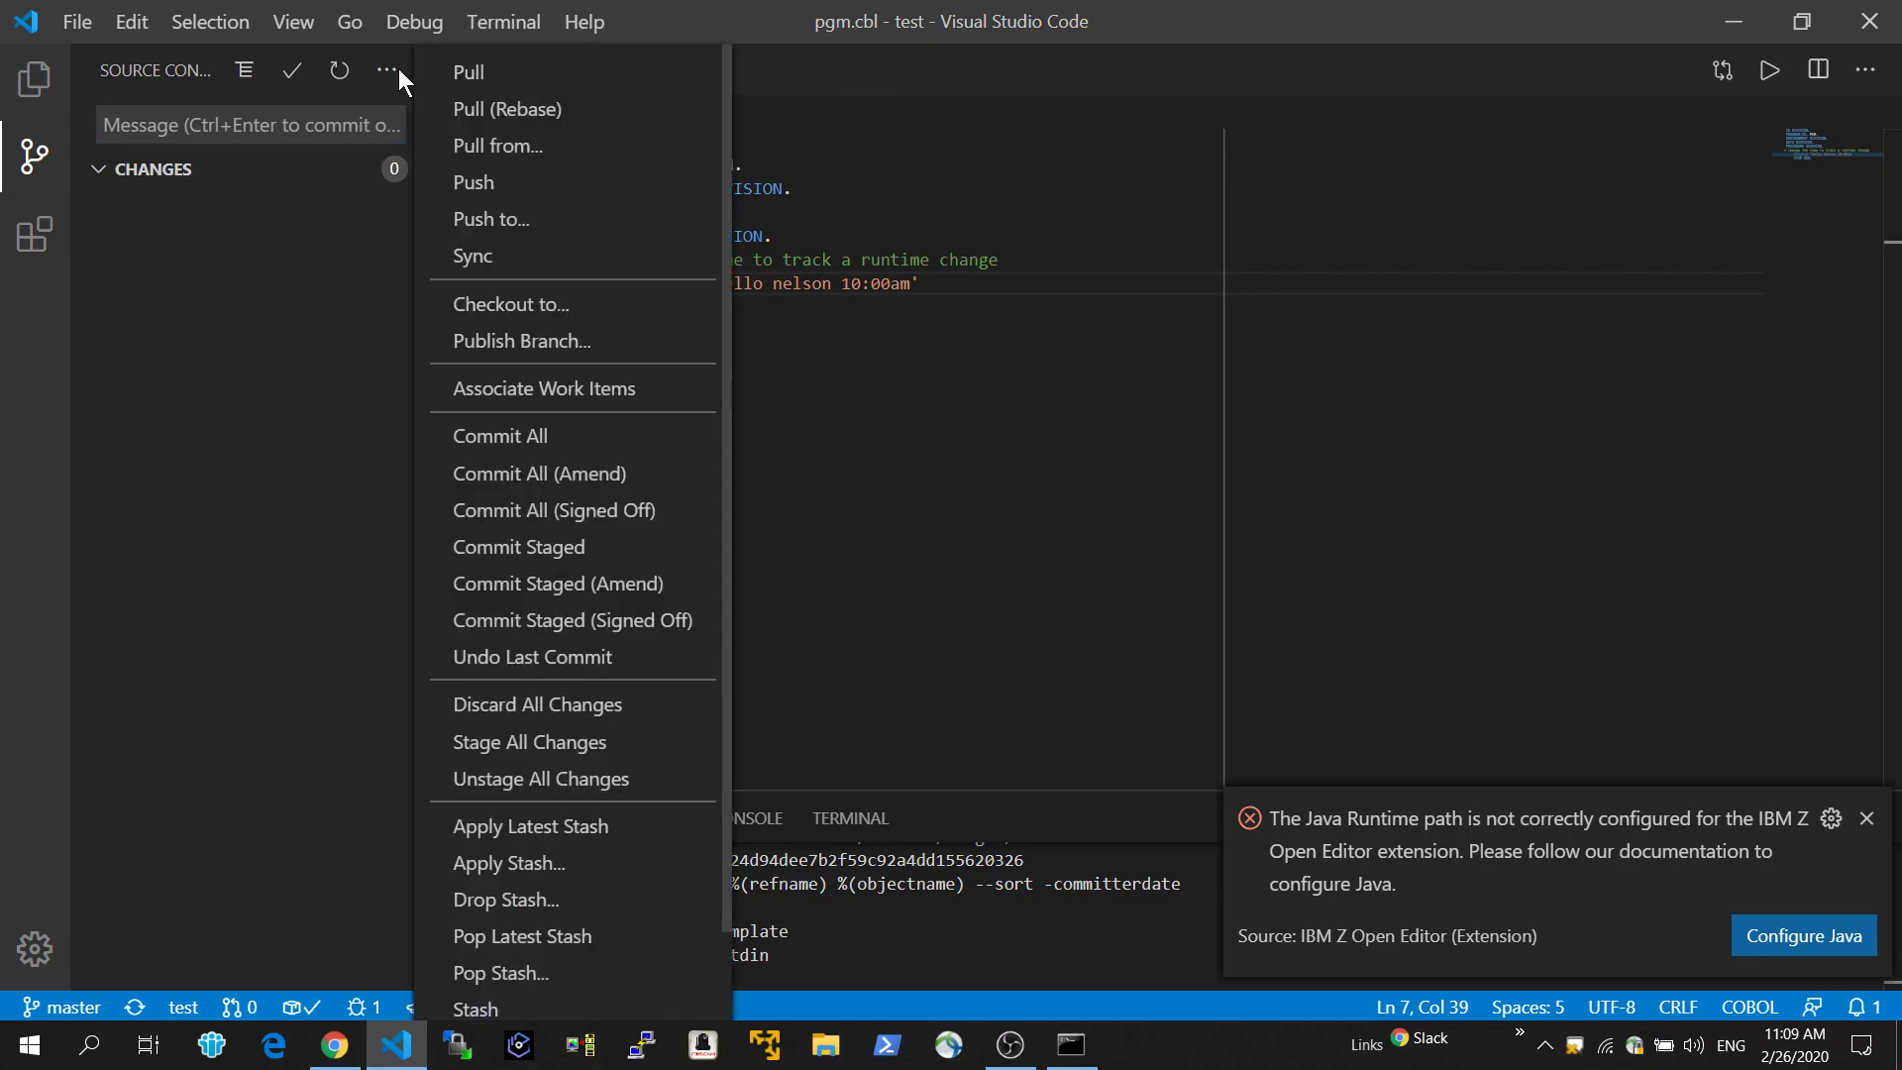
{"action": "left_click", "coordinate": [483, 69]}
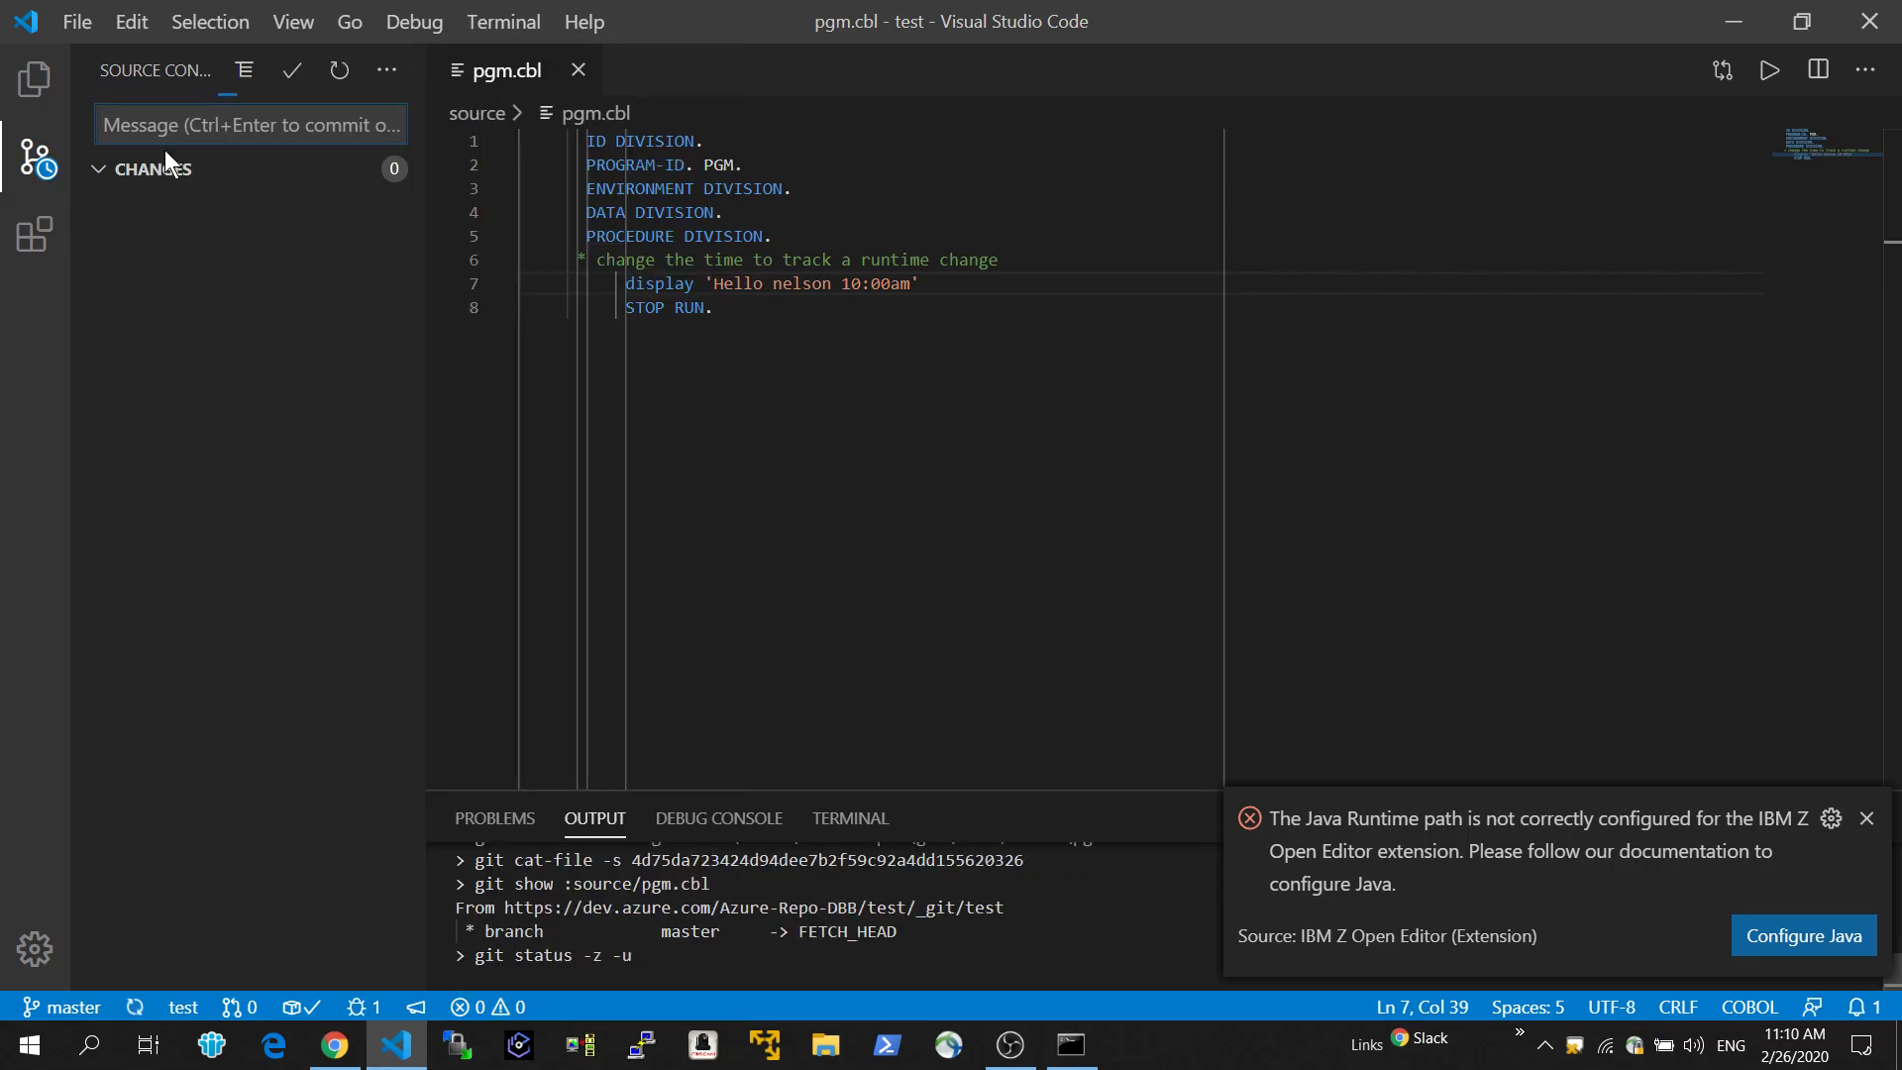
Change the time in the display message on line 7 of pgm.cbl to 11:00am.
{"action": "left_click", "coordinate": [35, 159]}
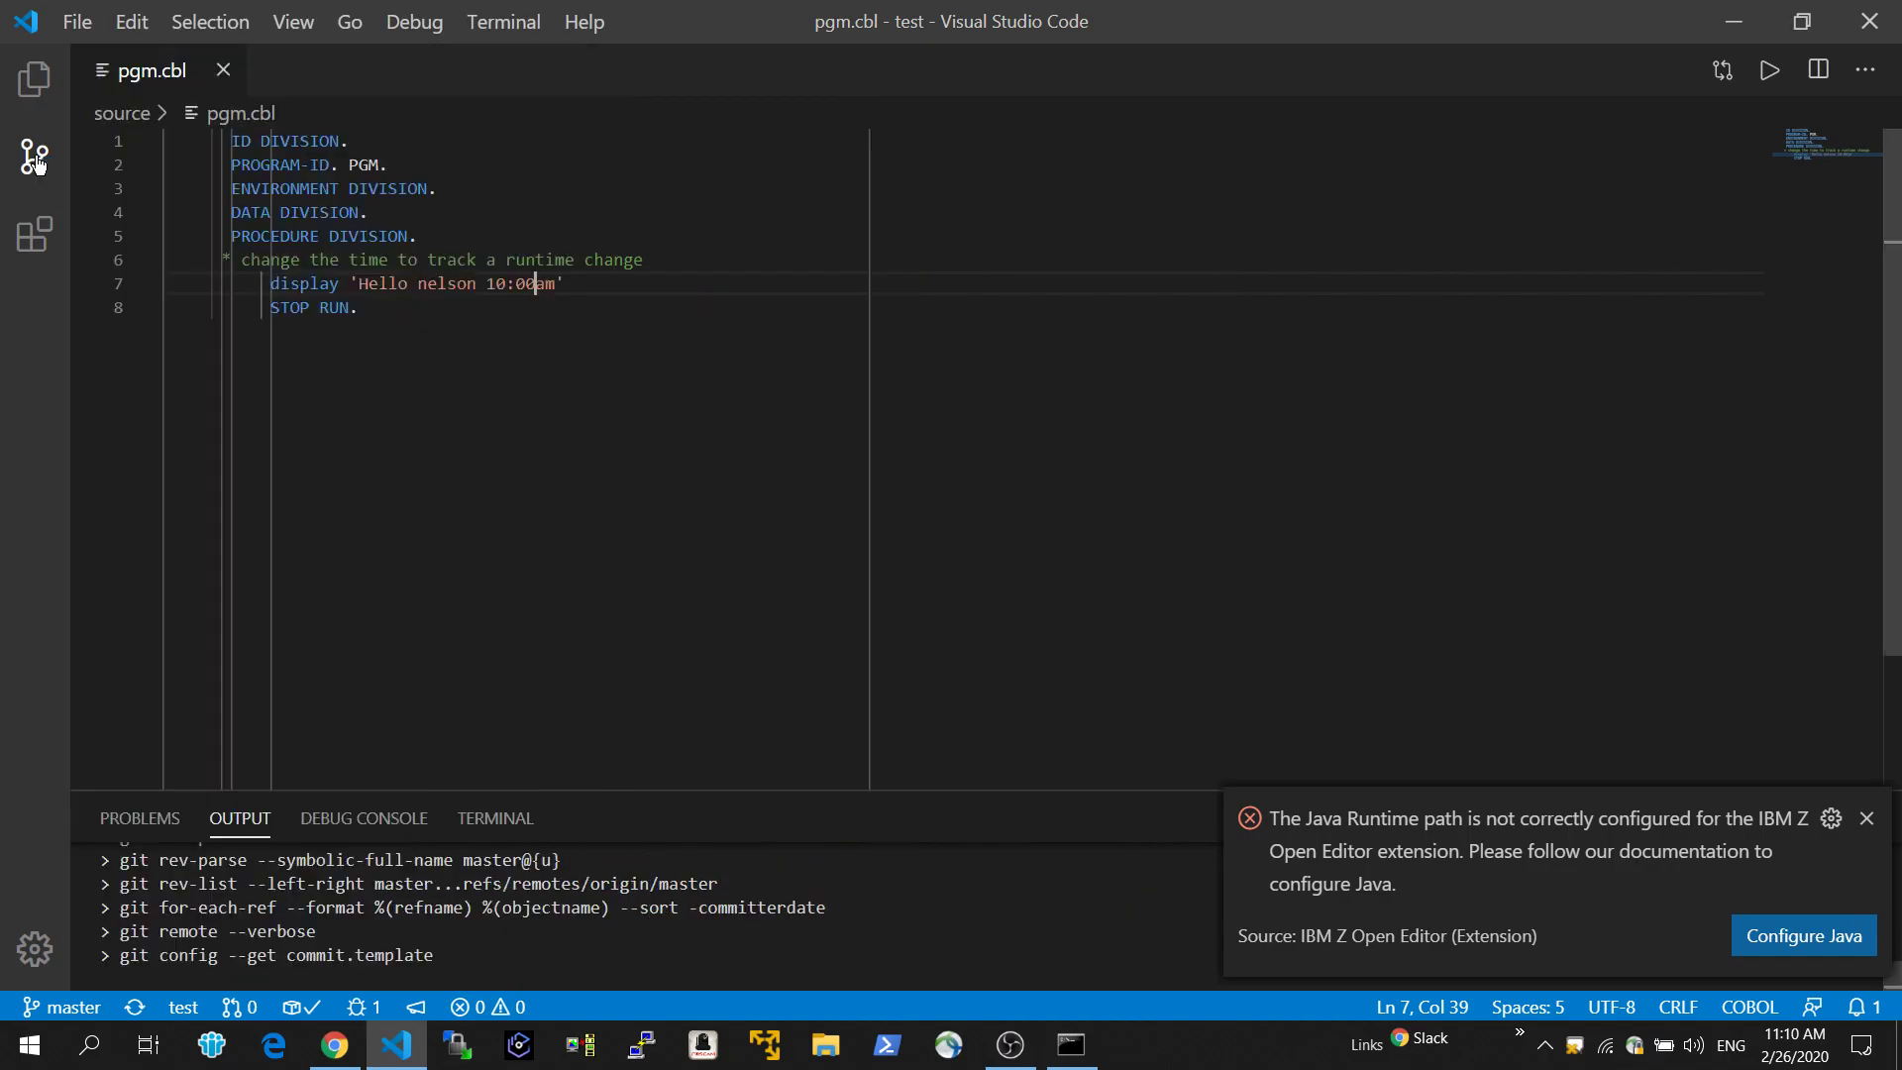
{"action": "left_click", "coordinate": [34, 78]}
{"action": "left_click", "coordinate": [844, 284]}
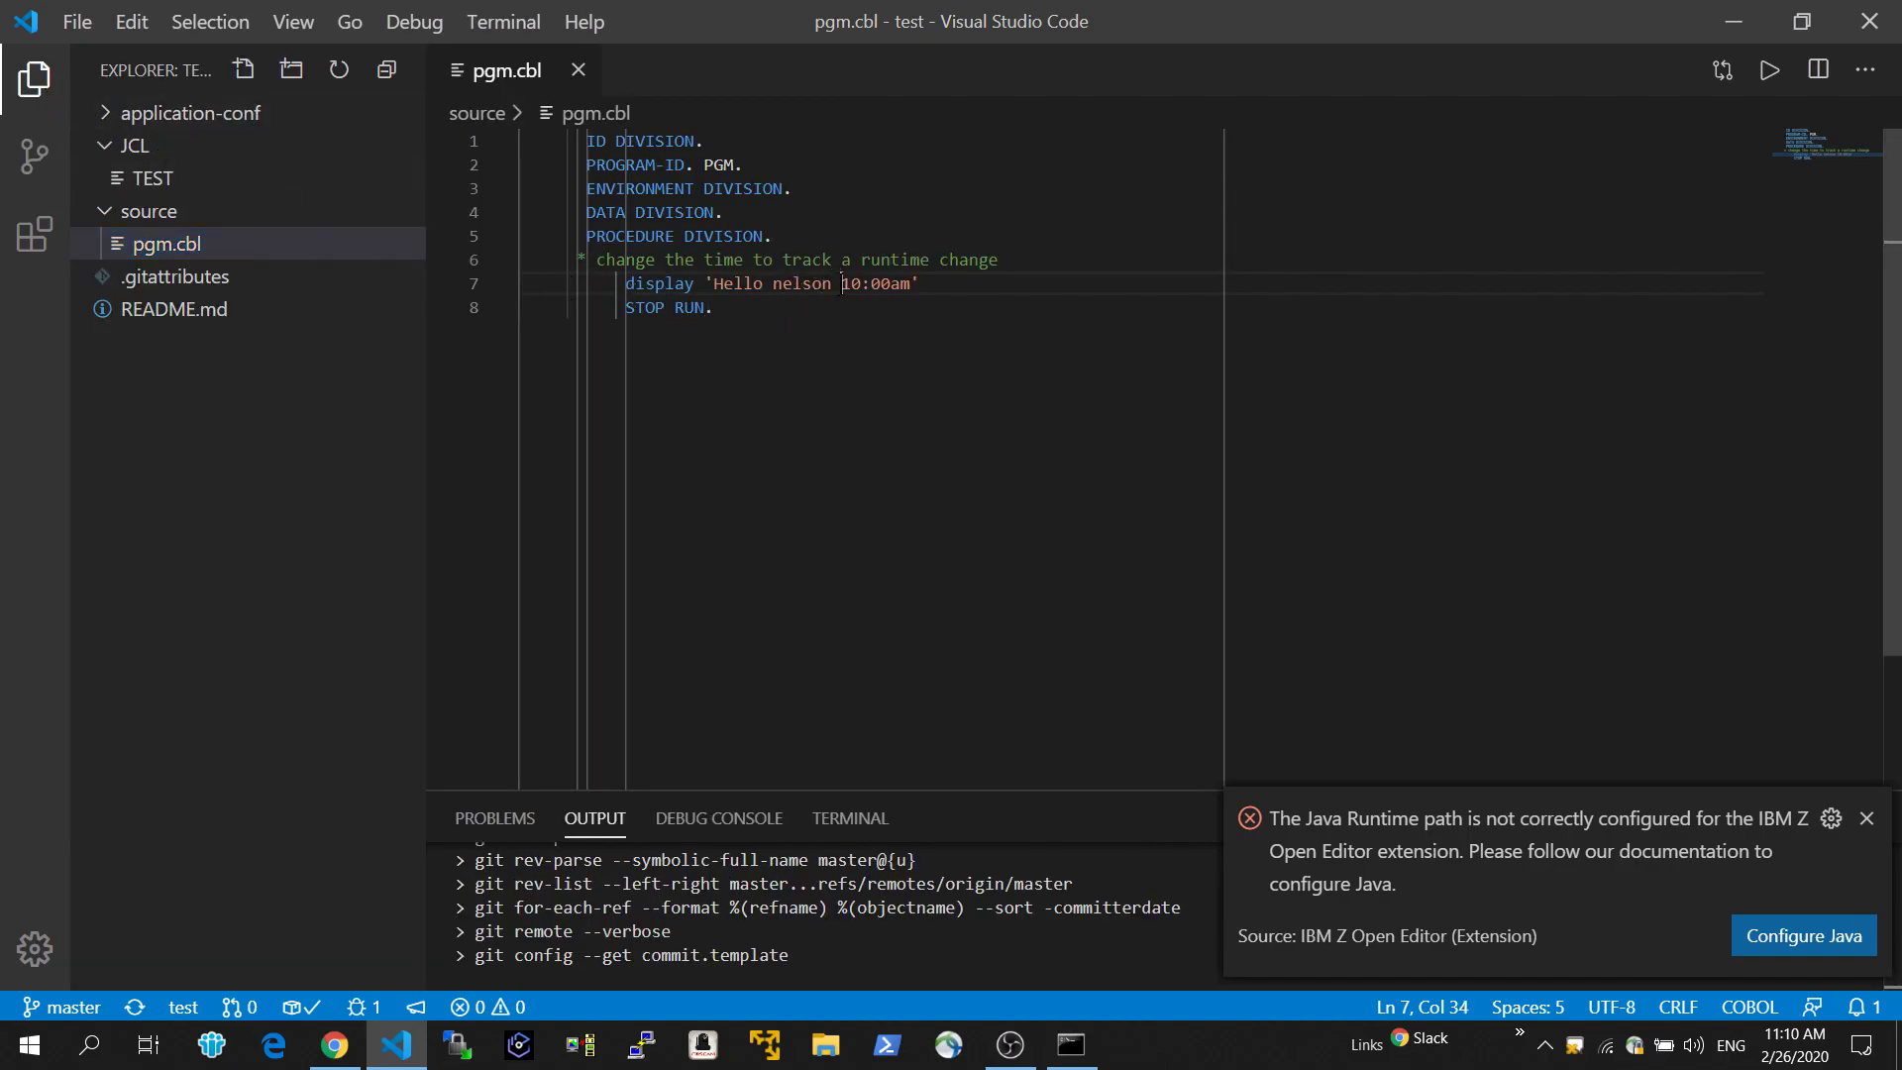
{"action": "type", "text": "1"}
{"action": "key", "text": "Delete"}
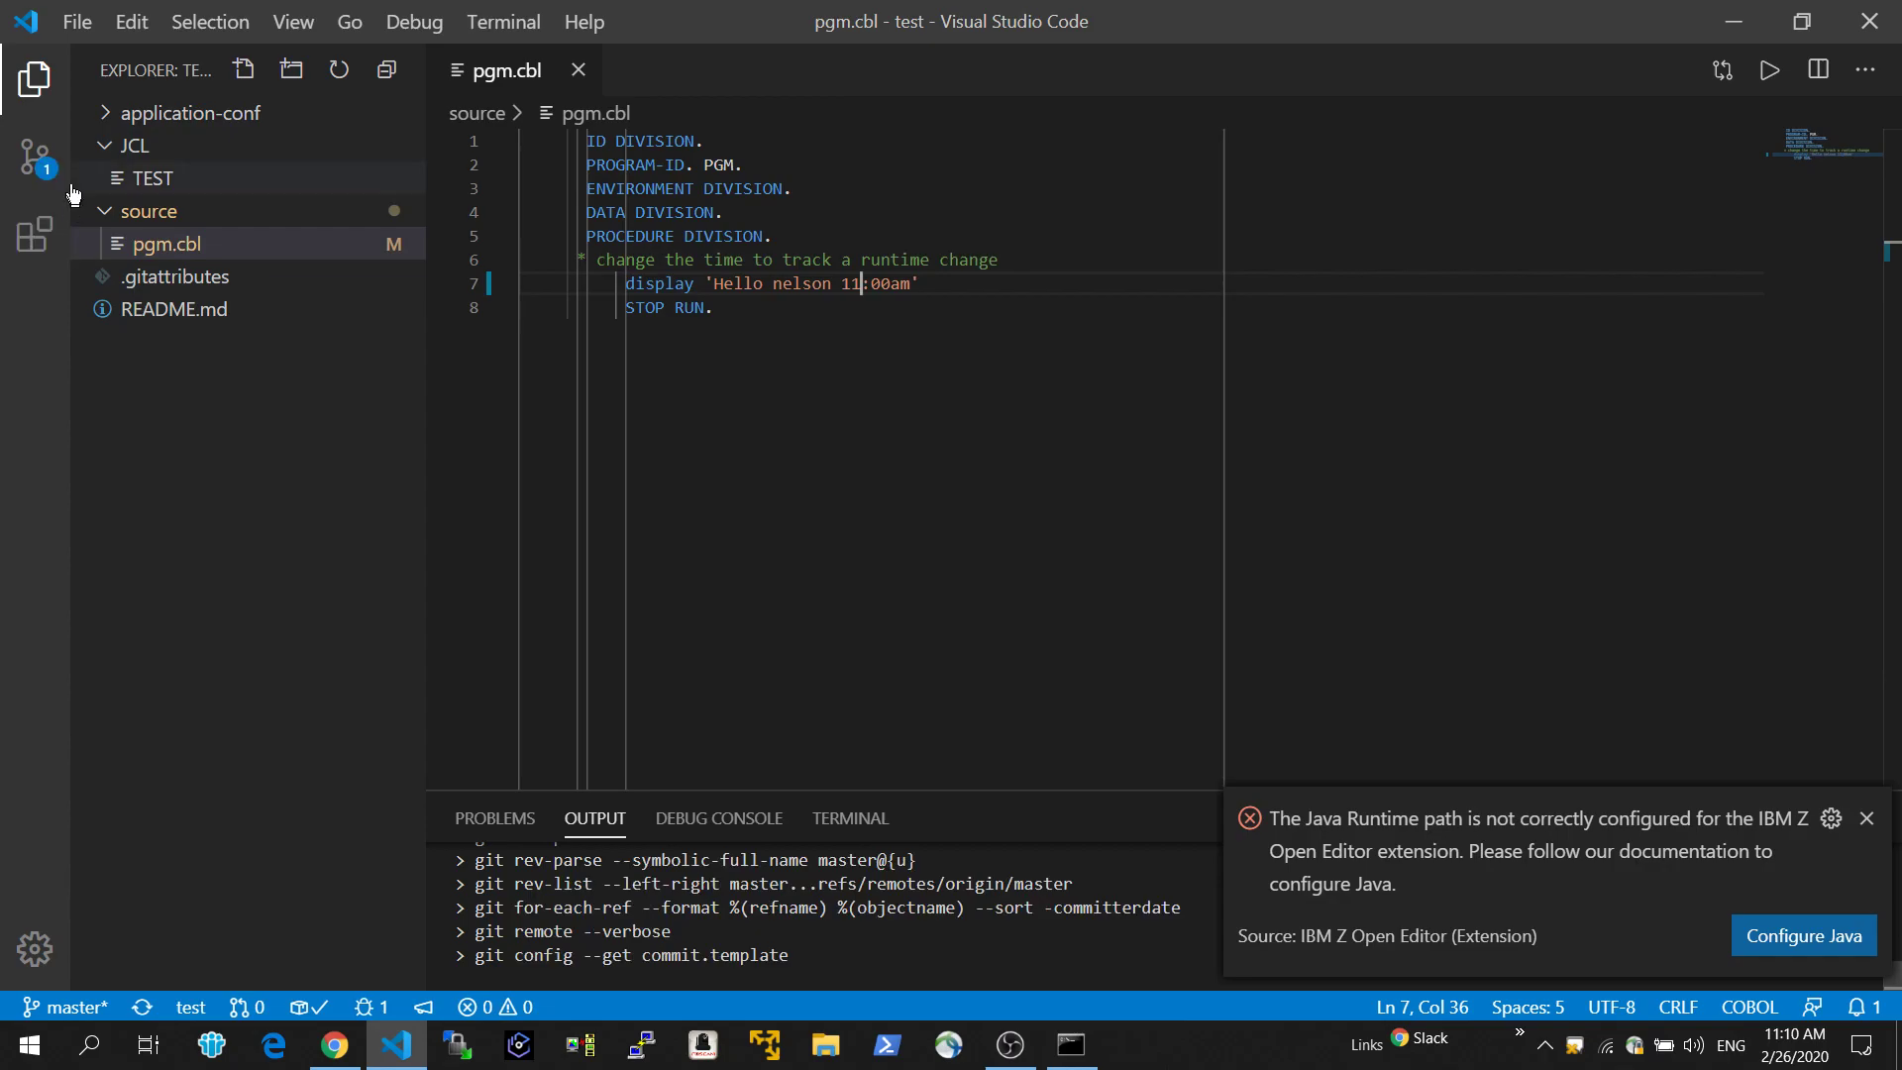
Commit the pgm.cbl change with the message "time 11:00am" and sync it to the remote master branch.
{"action": "left_click", "coordinate": [35, 157]}
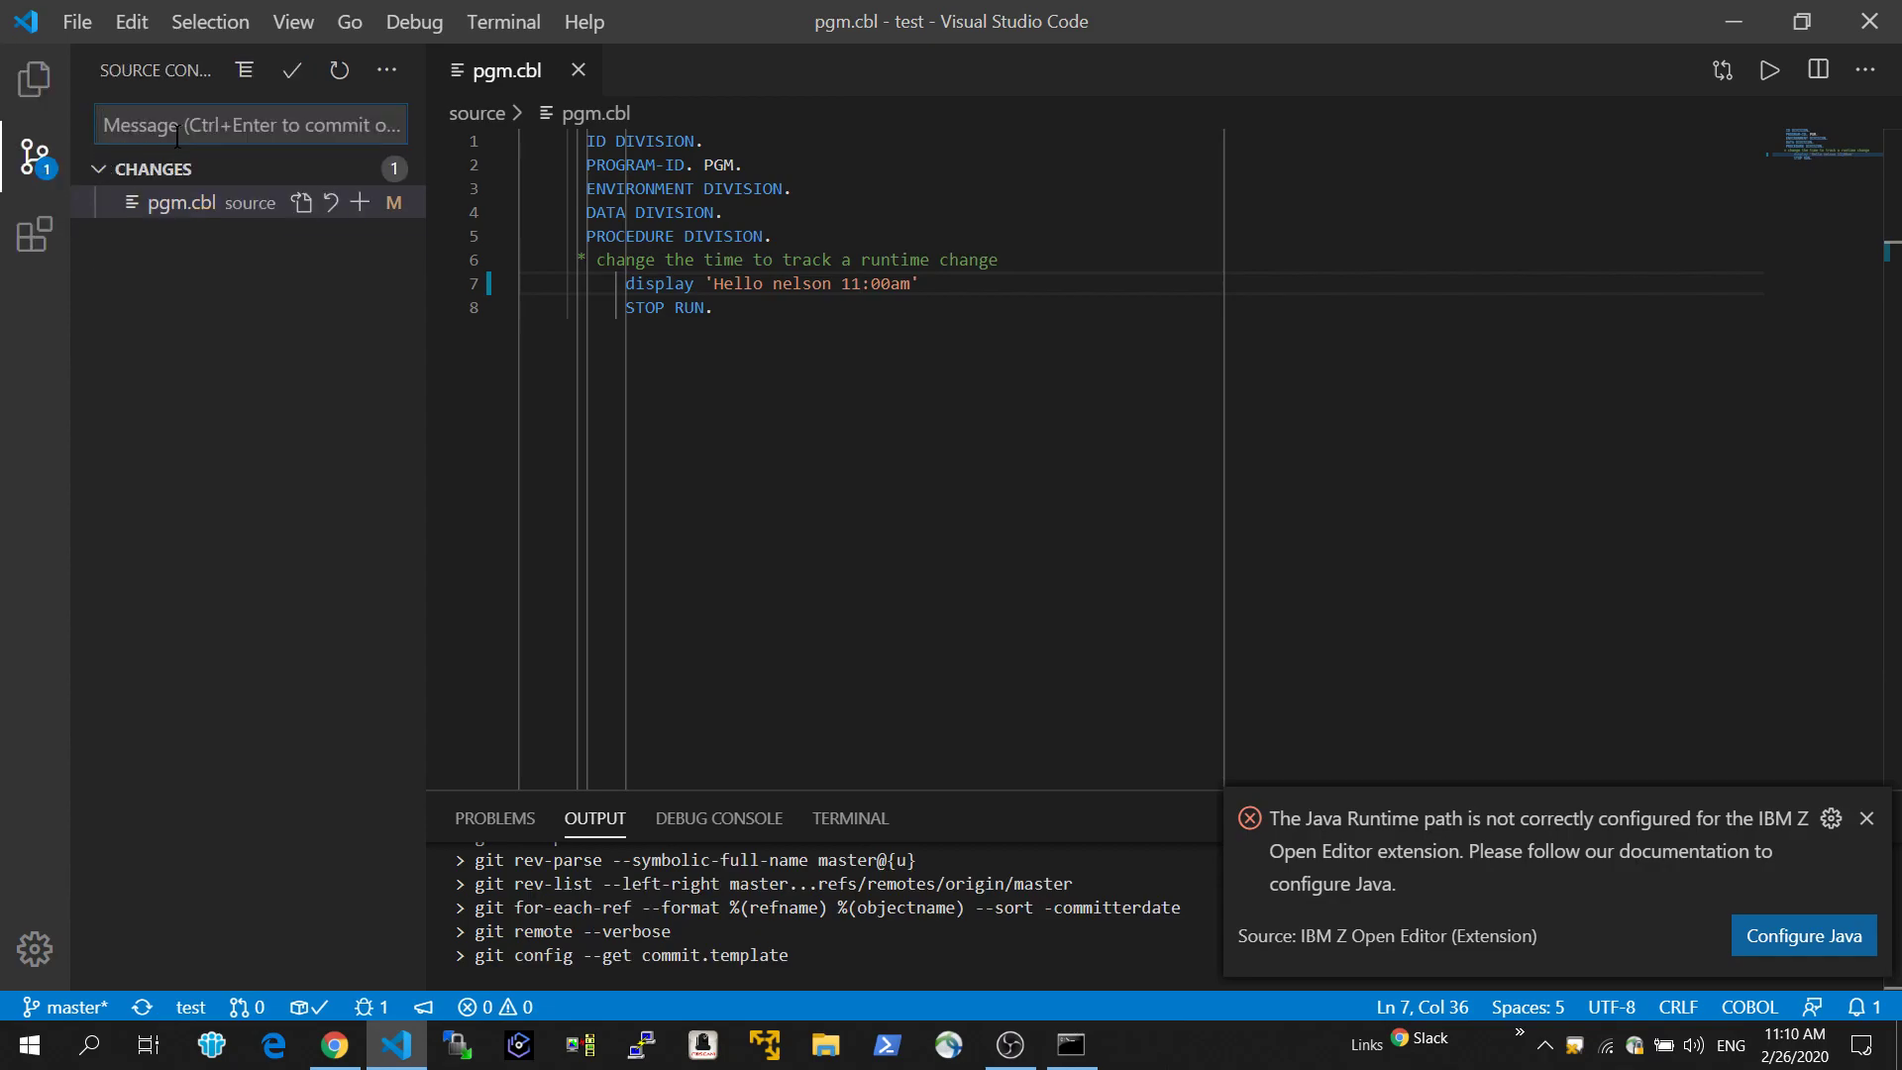
{"action": "type", "text": "time 11:00am"}
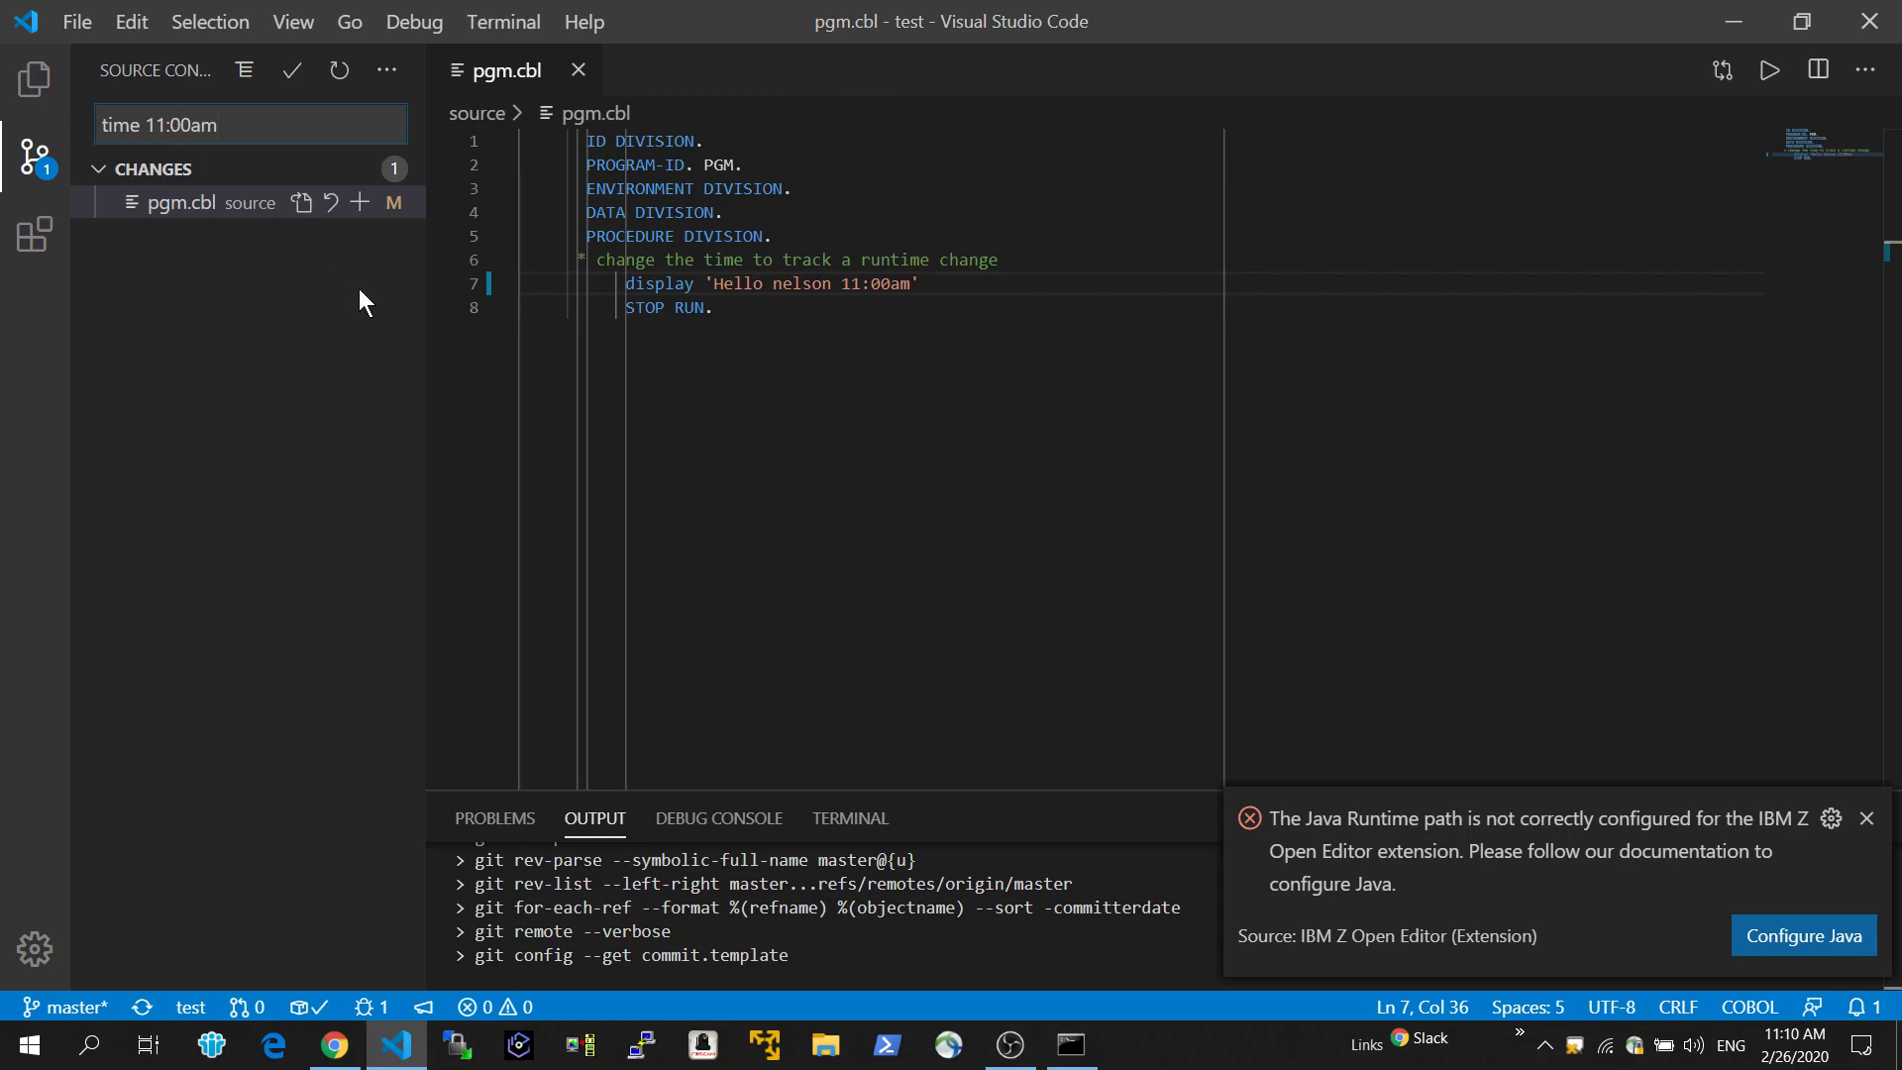
{"action": "left_click", "coordinate": [290, 71]}
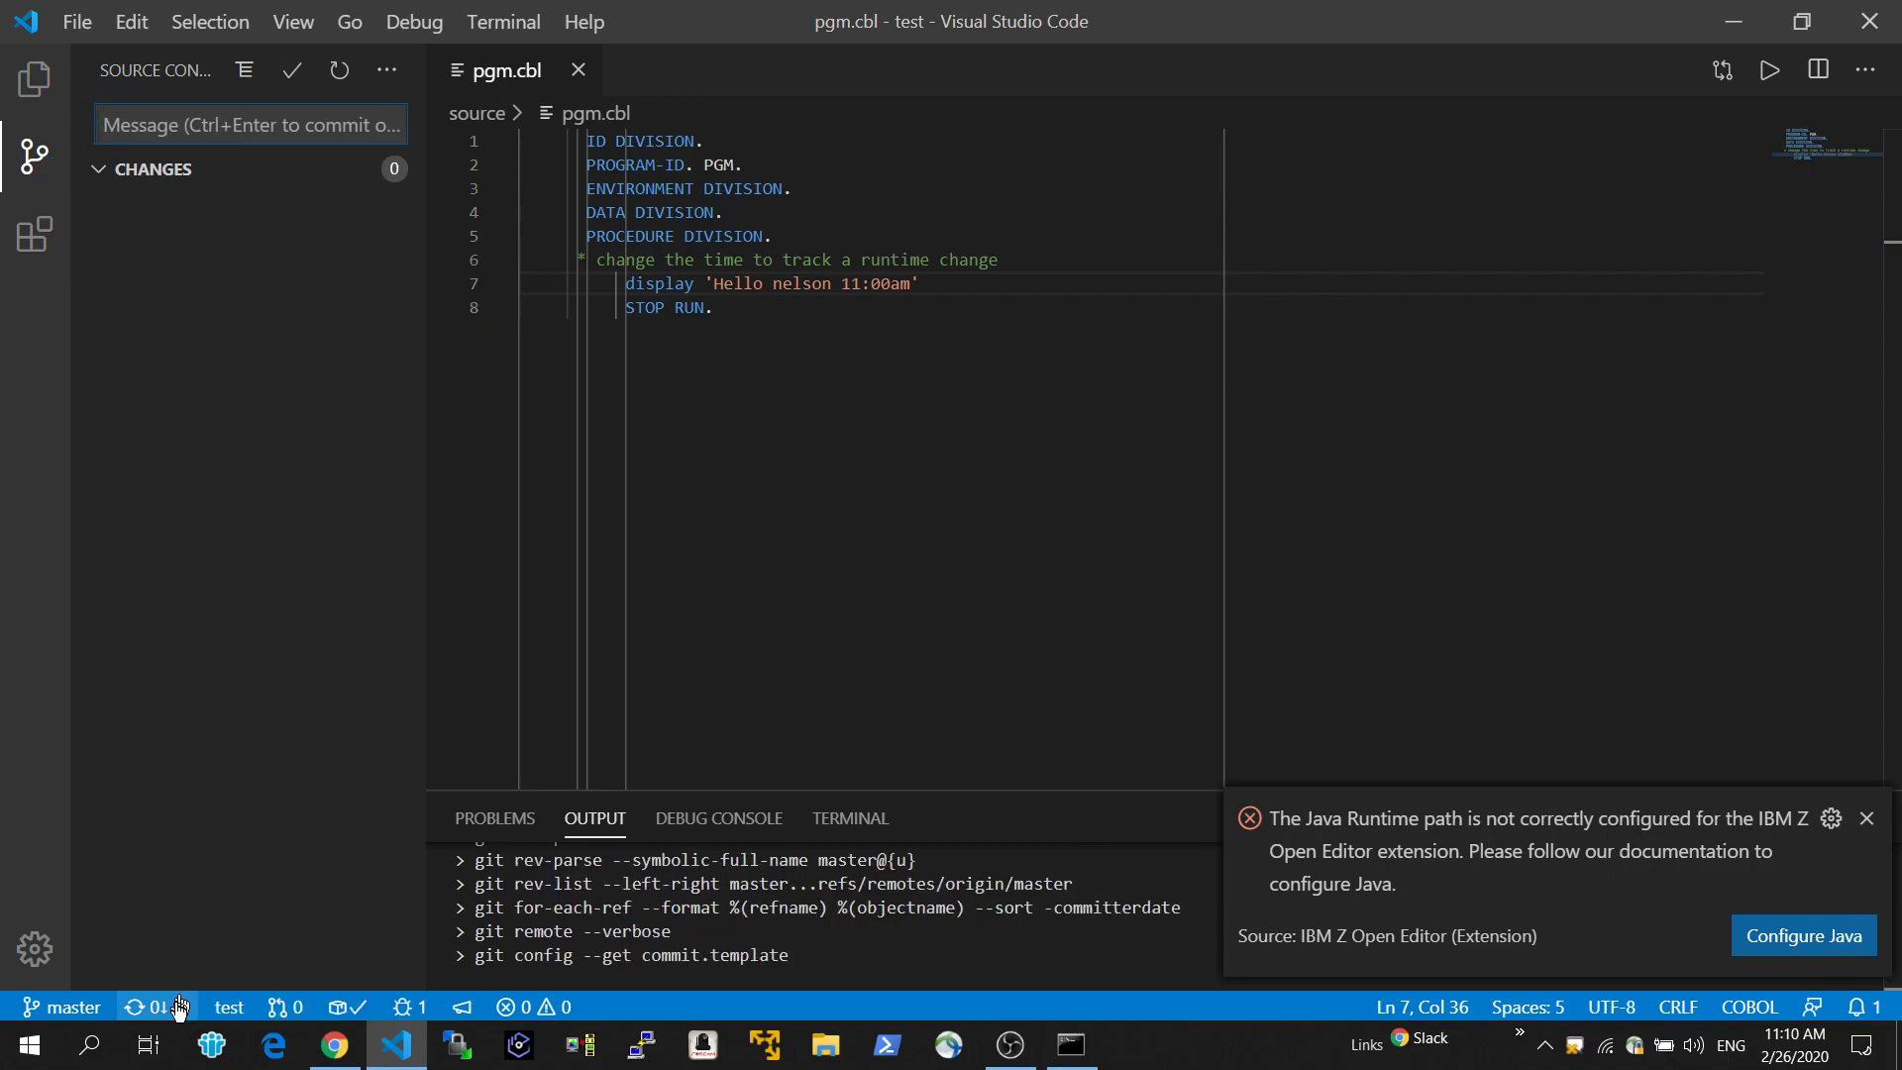
{"action": "left_click", "coordinate": [184, 1008]}
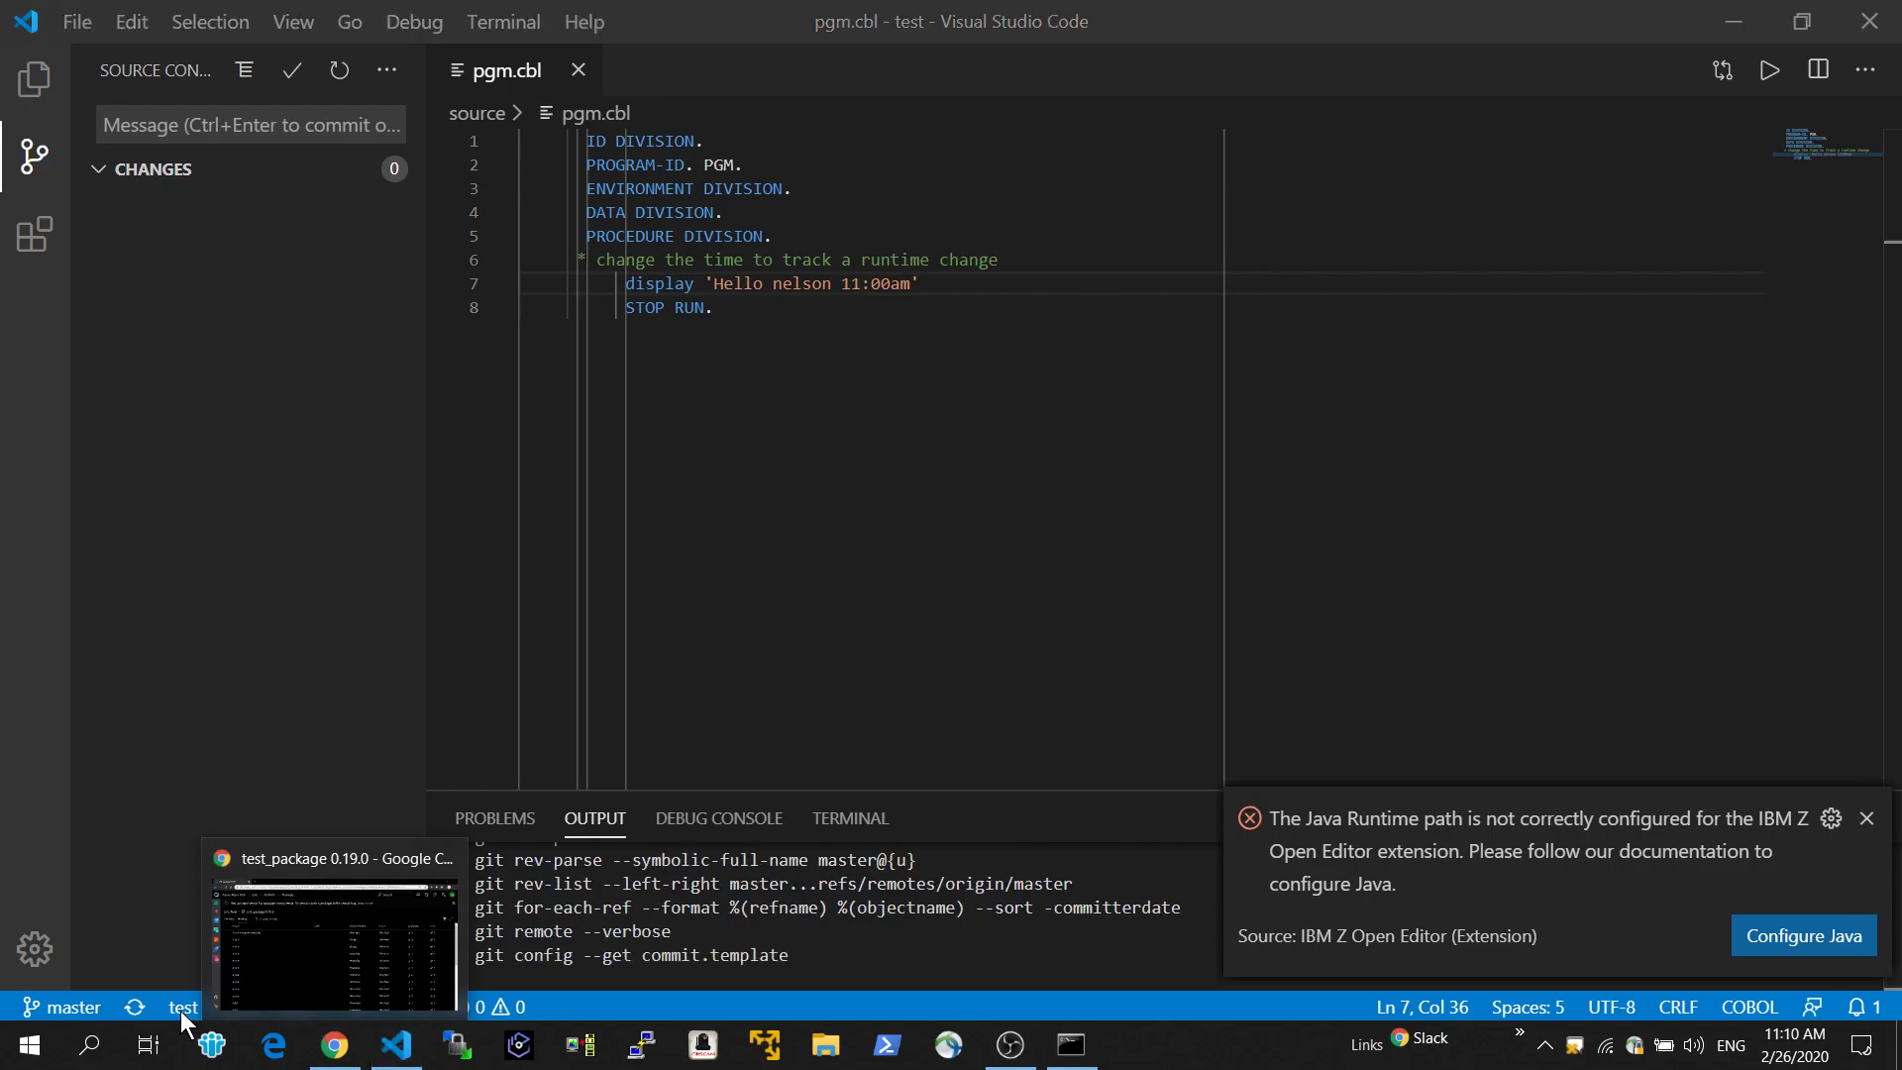
Switch to Azure DevOps in Chrome, view the test repository files, and open the test-CI build for the "time 11:00am" commit.
{"action": "left_click", "coordinate": [335, 1044]}
{"action": "left_click", "coordinate": [44, 466]}
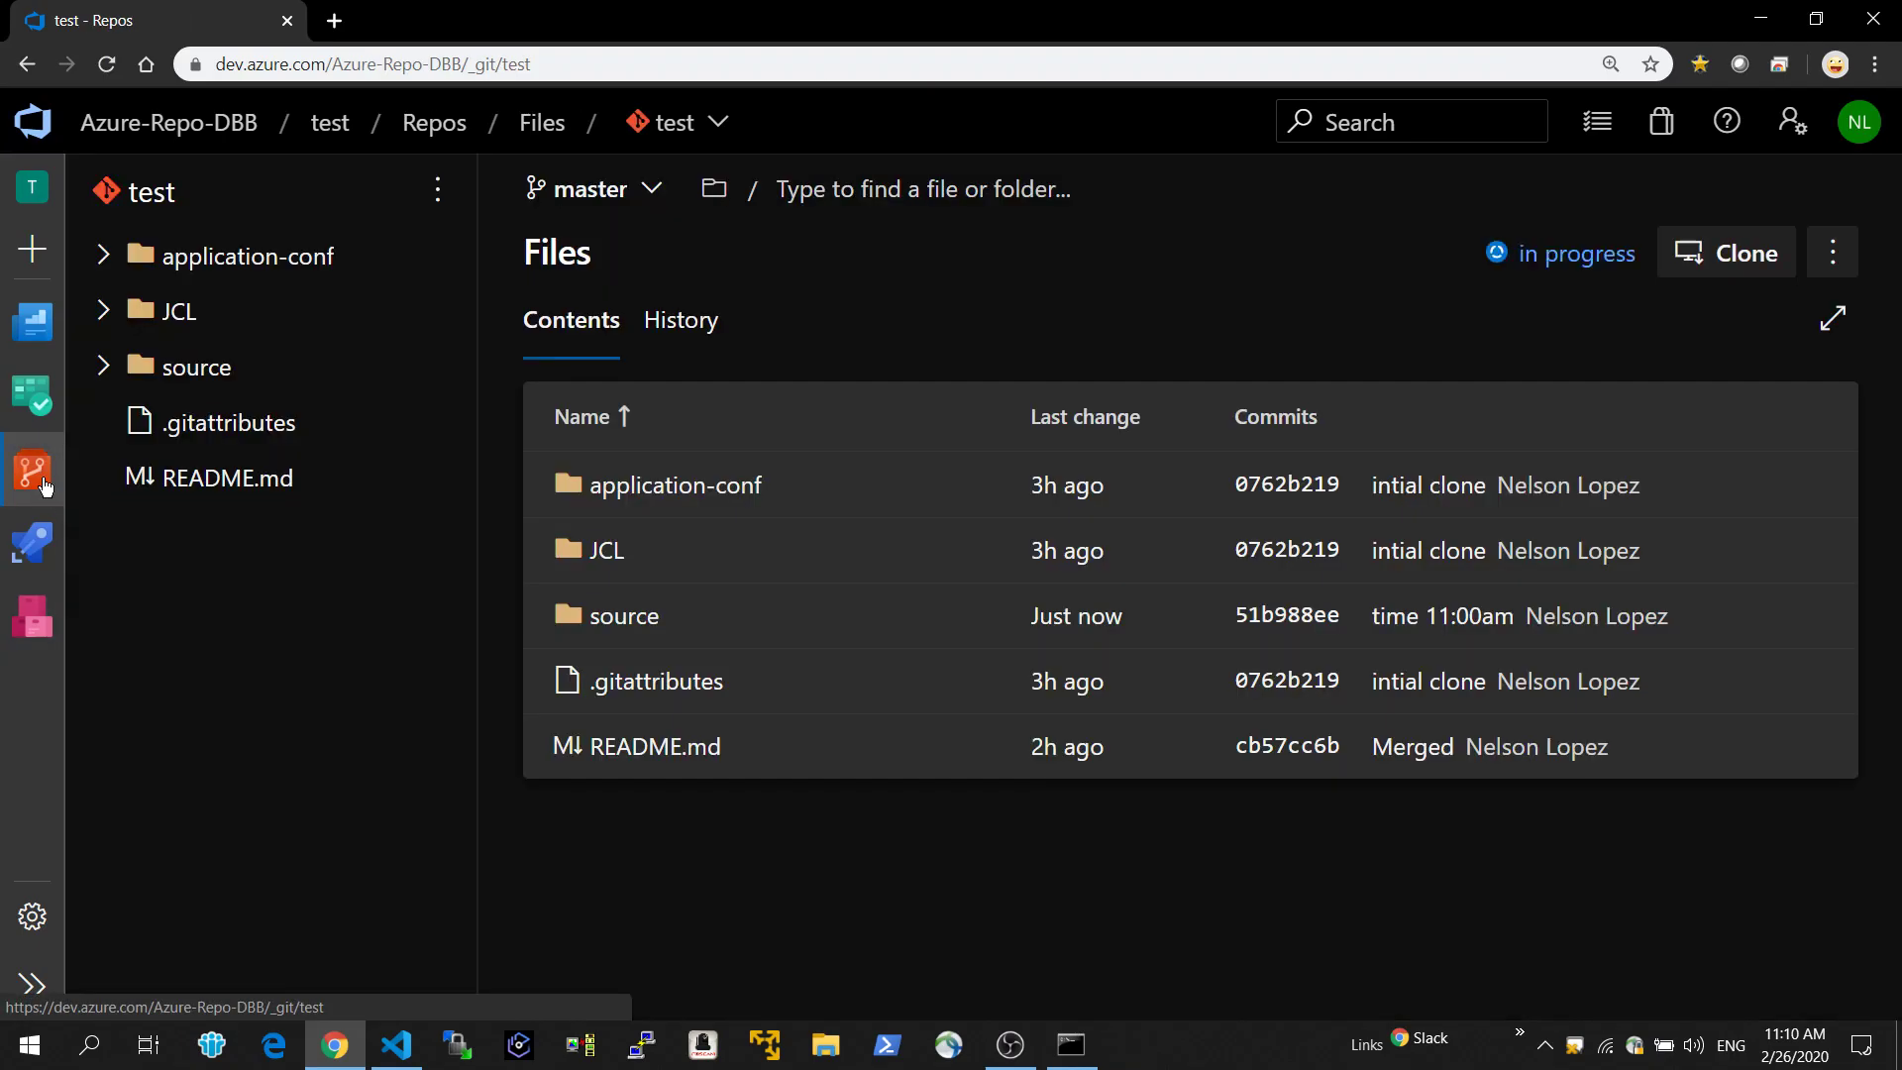
{"action": "left_click", "coordinate": [42, 541]}
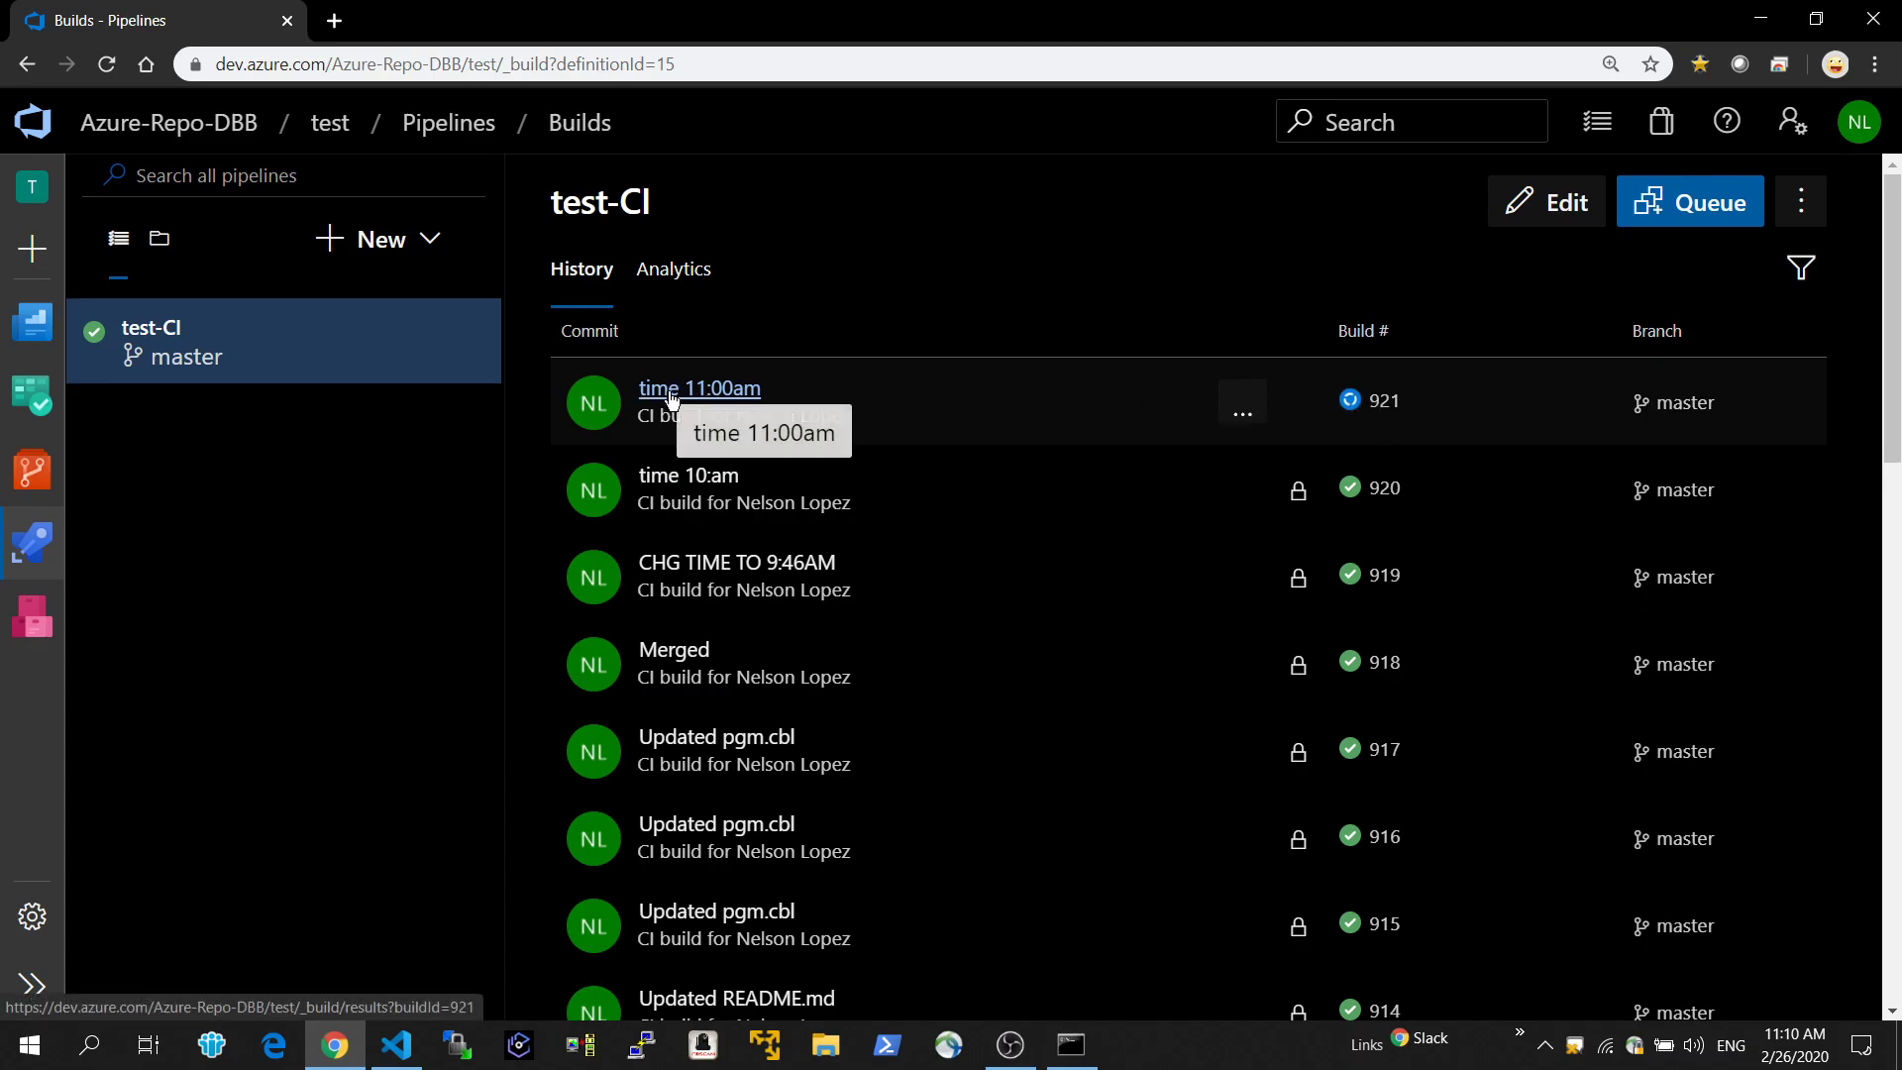
{"action": "left_click", "coordinate": [748, 395]}
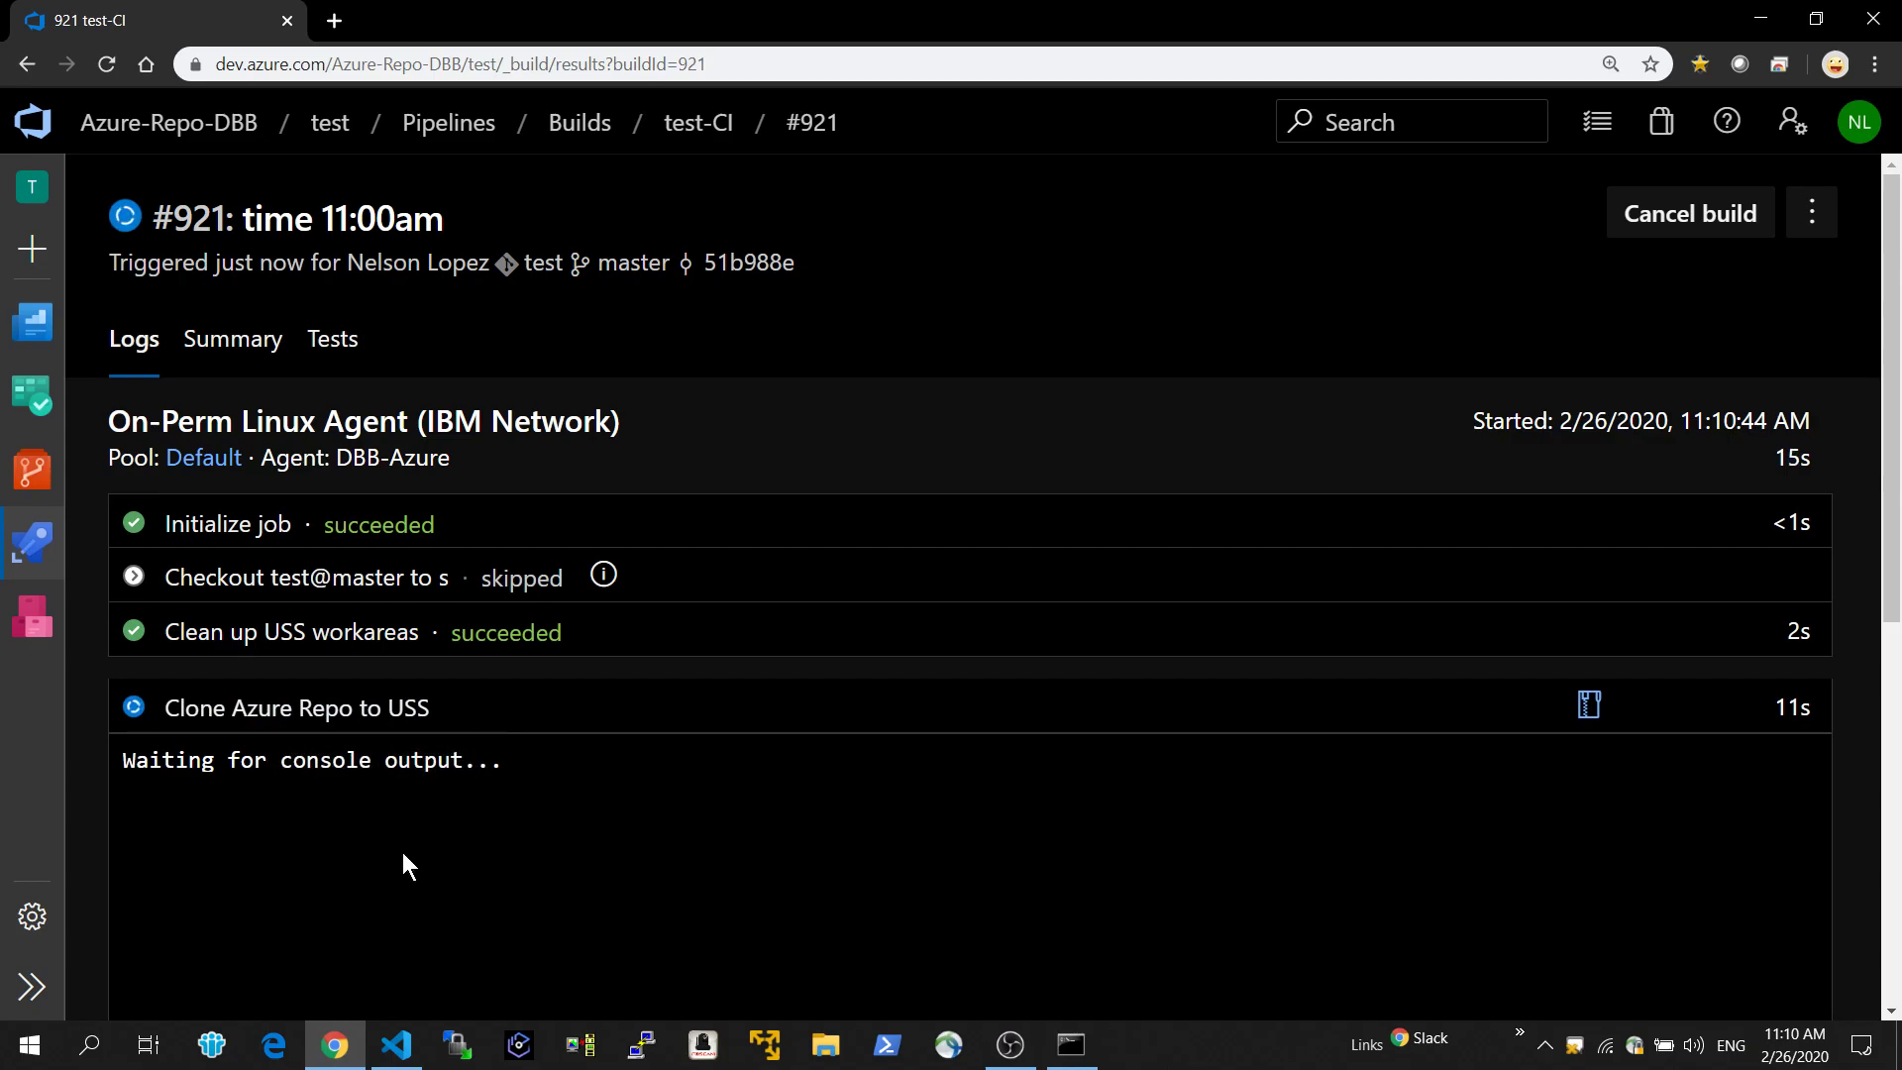
{"action": "scroll", "coordinate": [401, 853], "scroll_direction": "down", "scroll_amount": 1}
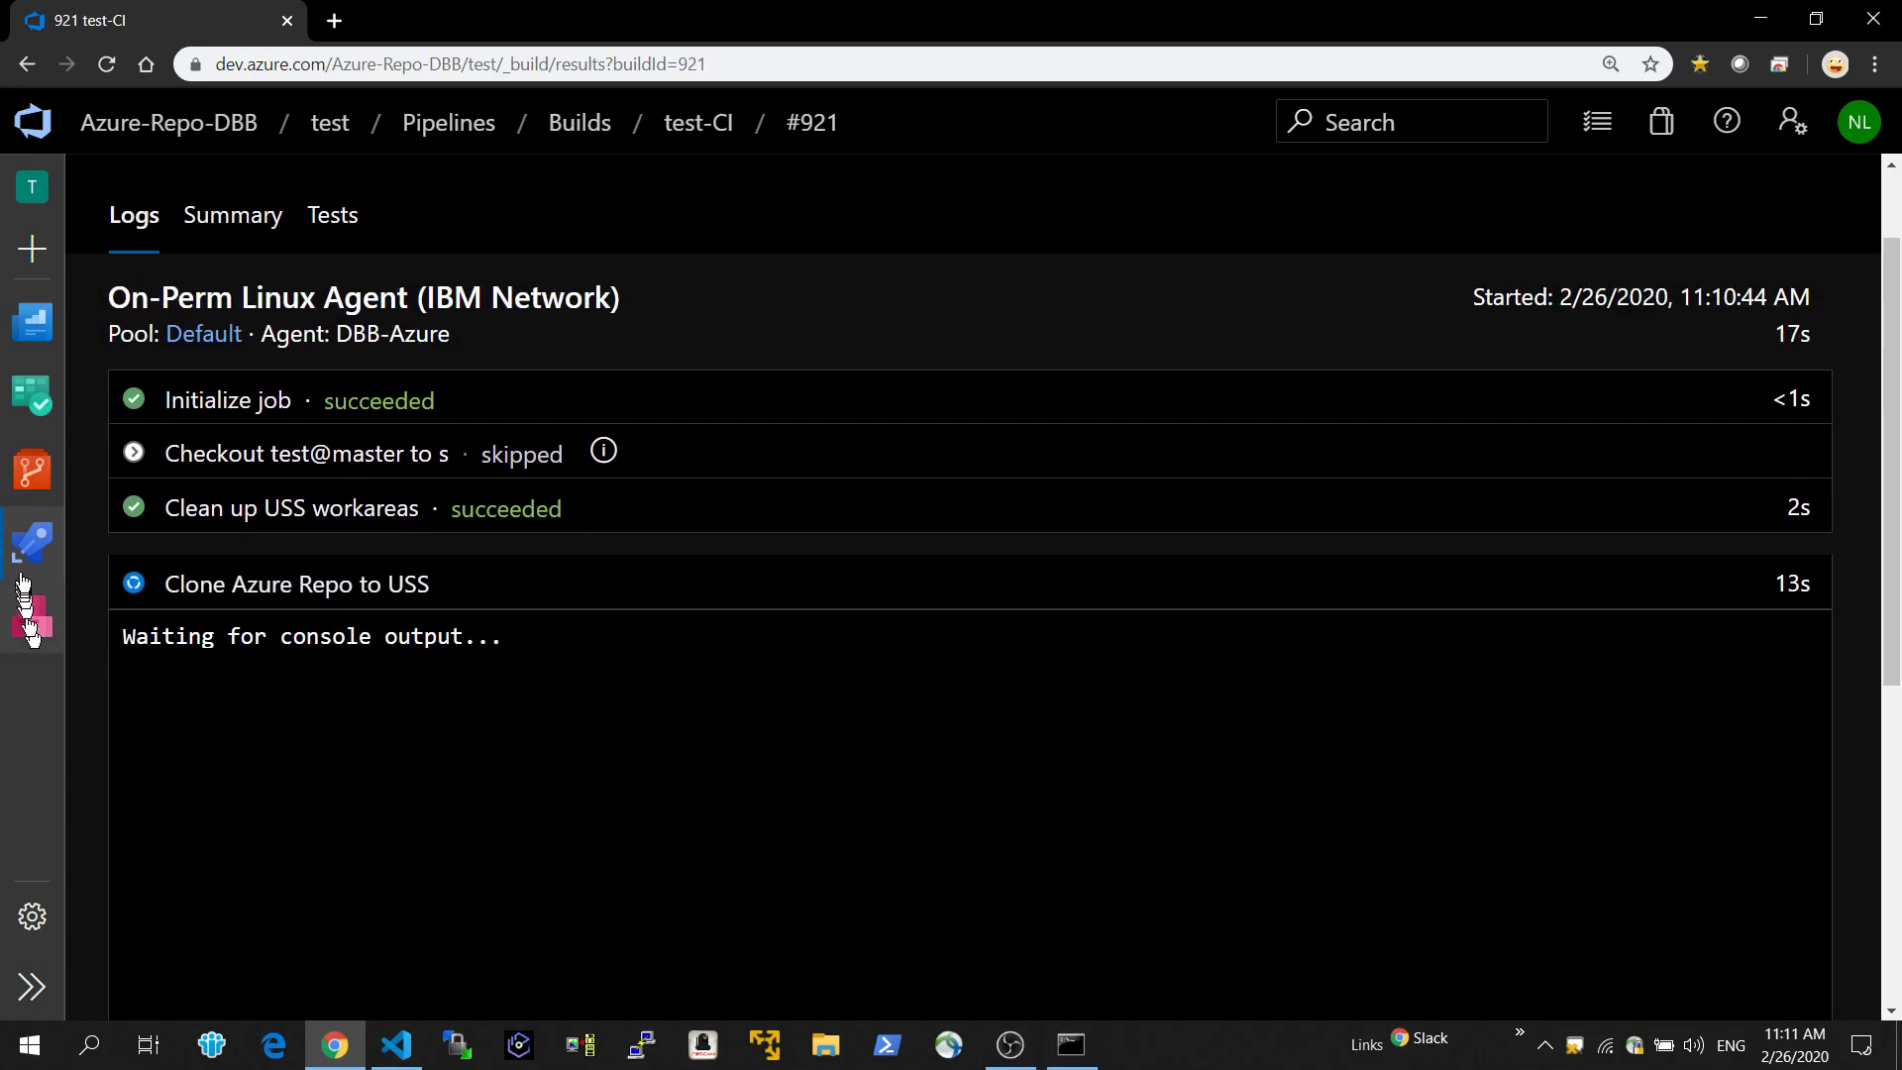
Open pgm.cbl from the source folder of the test repository and check the time in the line 7 display message.
{"action": "left_click", "coordinate": [26, 473]}
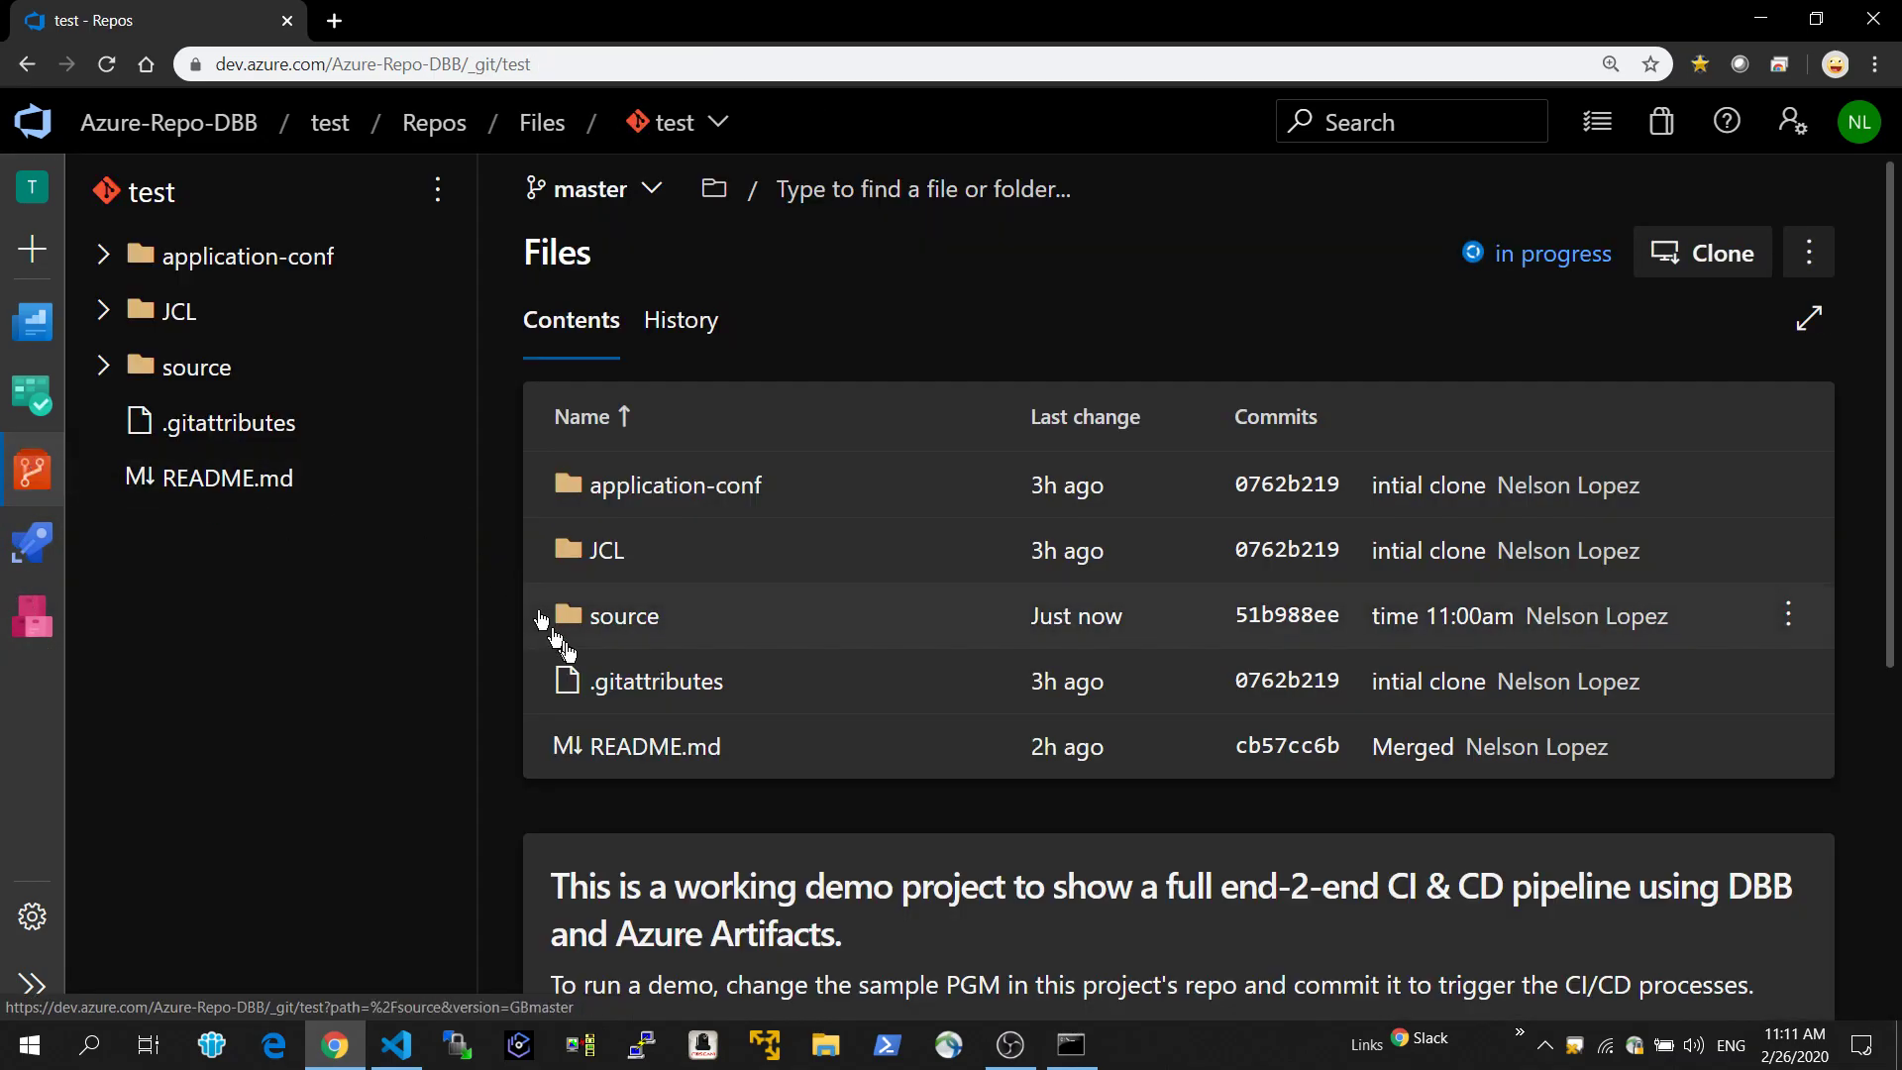
{"action": "left_click", "coordinate": [602, 626]}
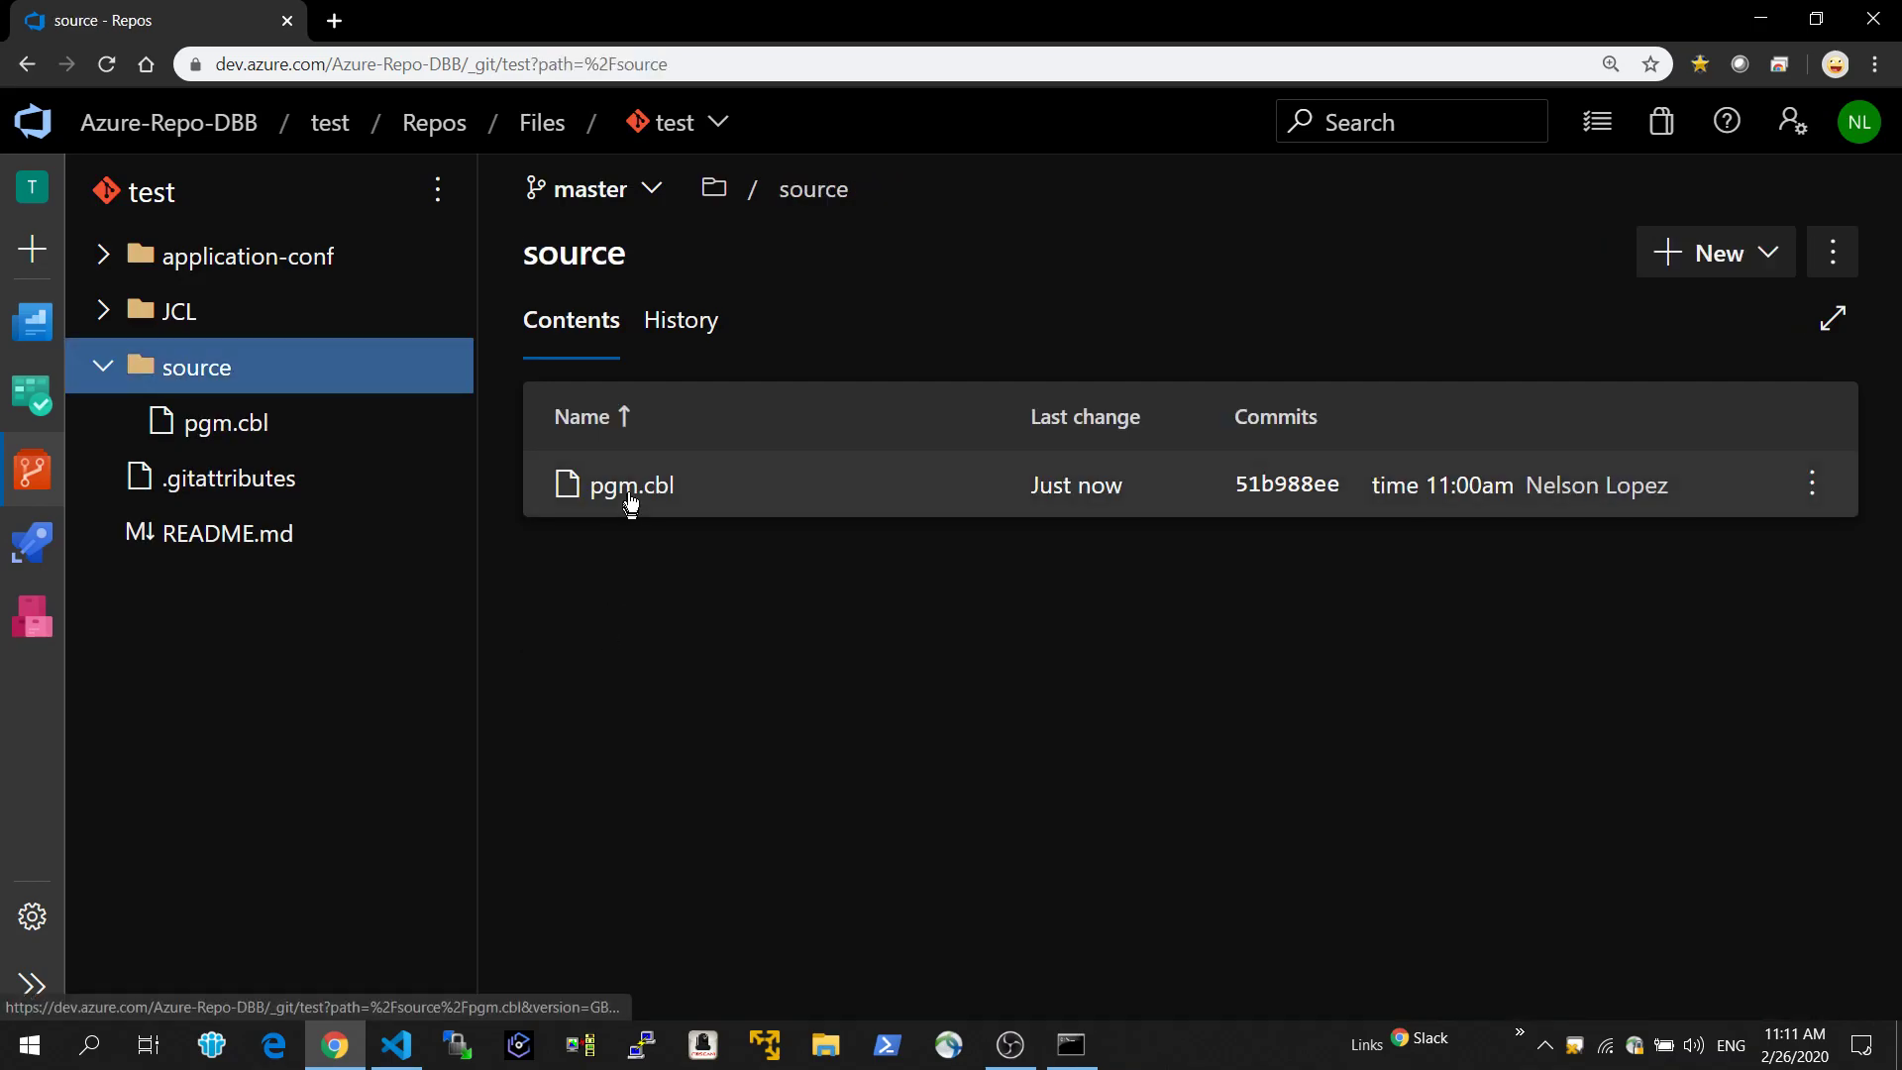
{"action": "left_click", "coordinate": [630, 496]}
{"action": "left_click_drag", "start_coordinate": [948, 523], "coordinate": [863, 524]}
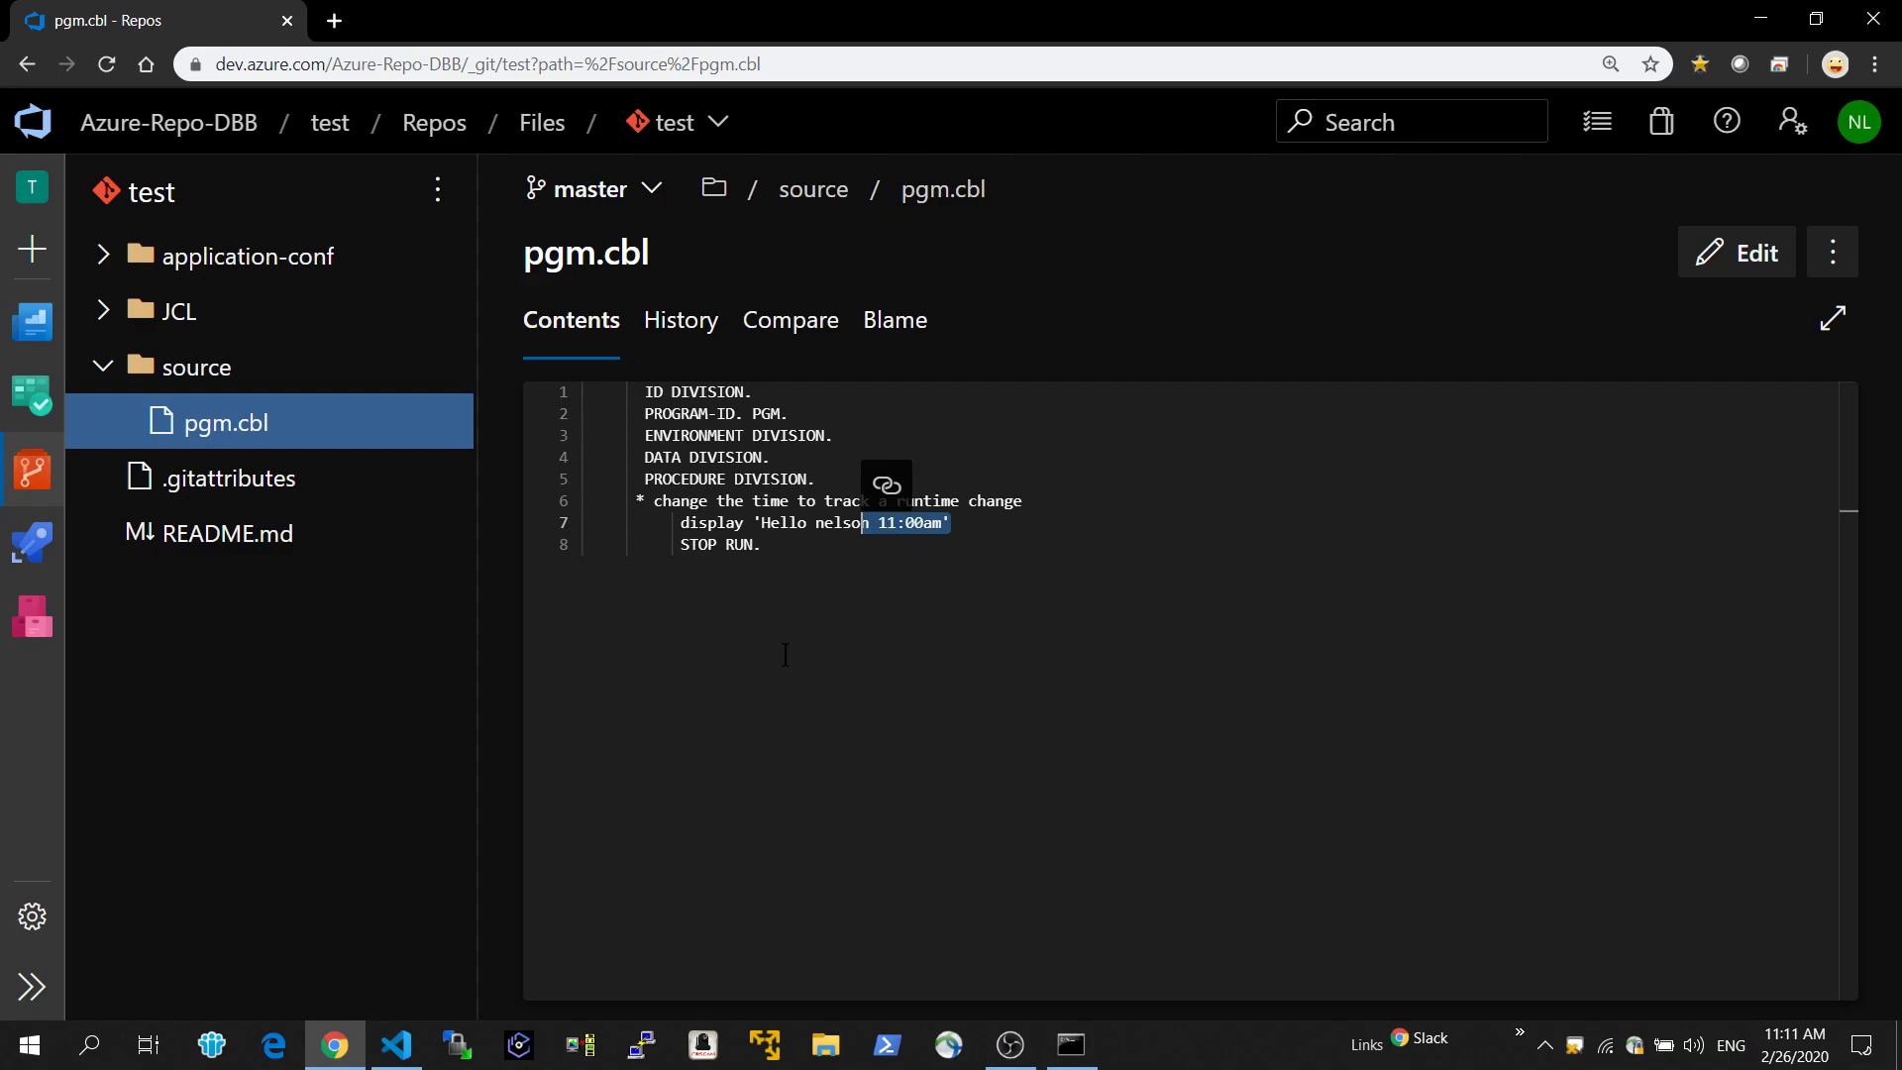
{"action": "mouse_move", "coordinate": [390, 1062]}
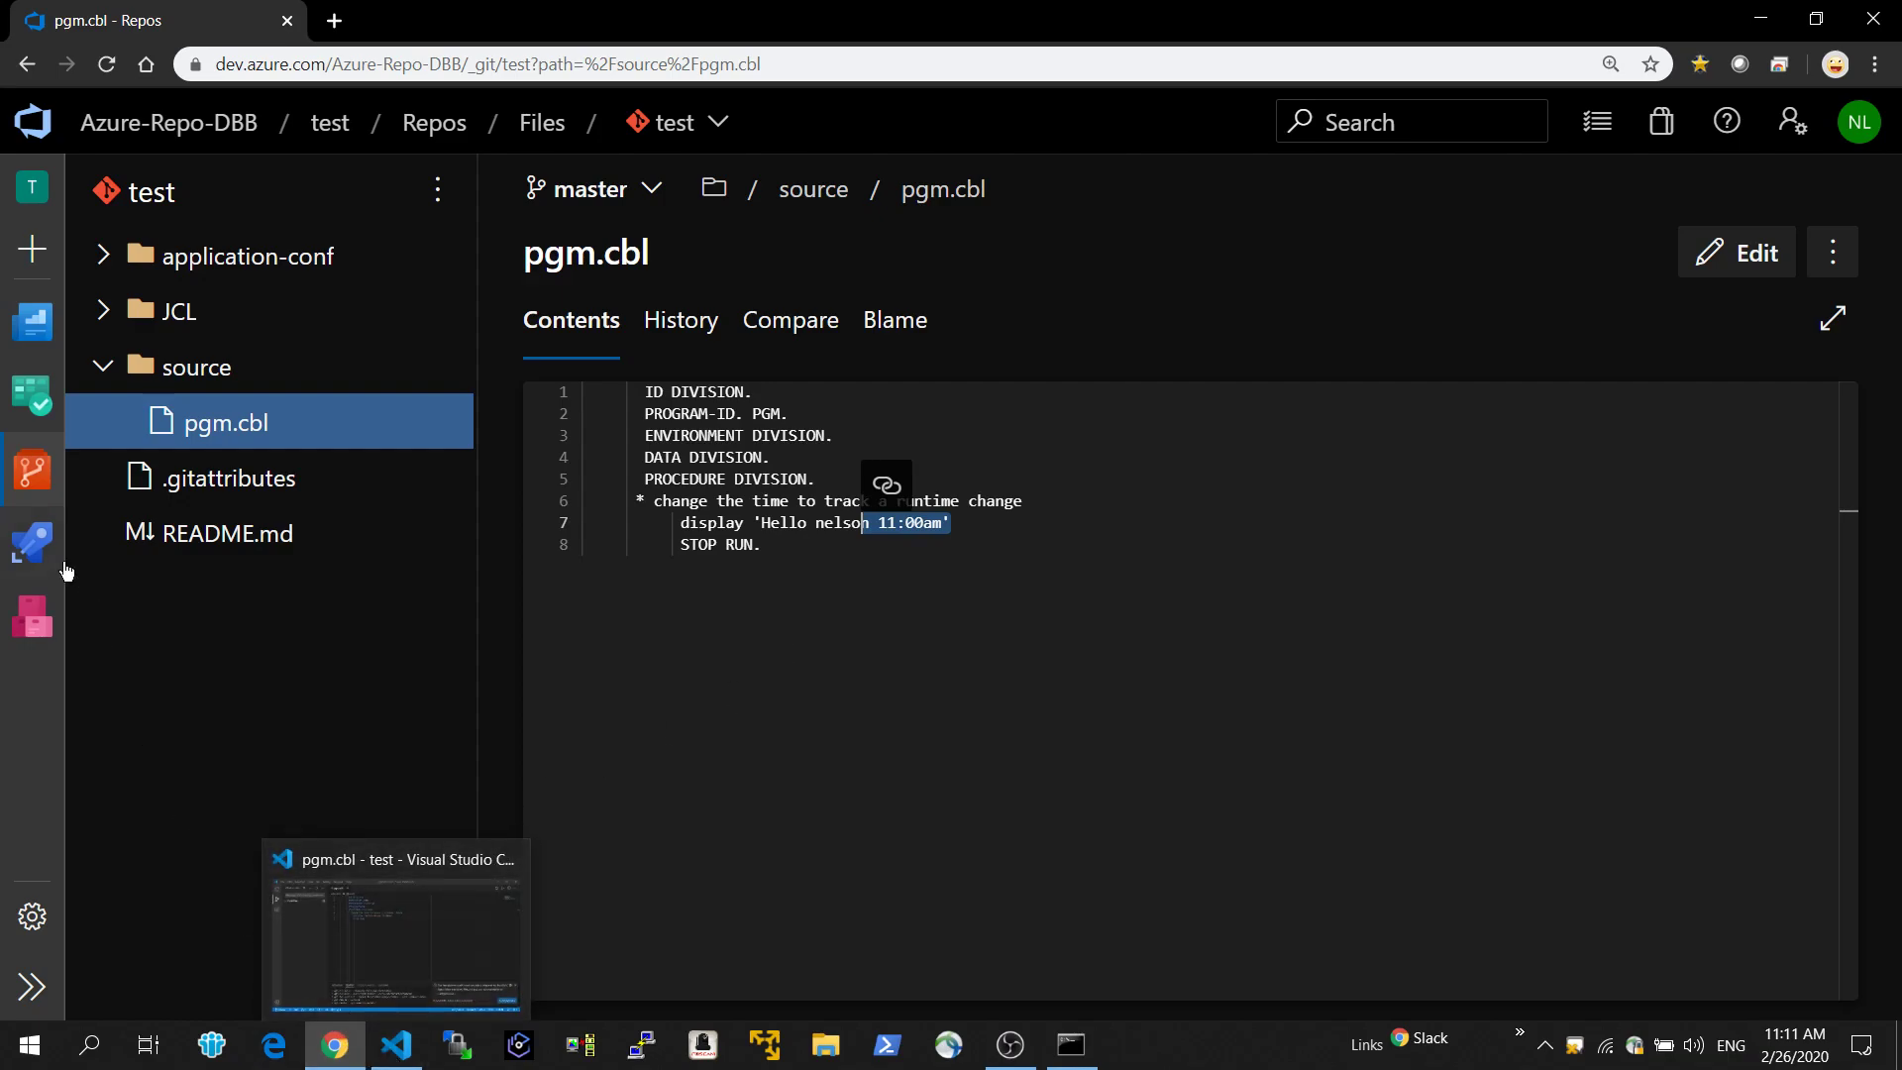
Reopen the "time 11:00am" build and examine the compiler version and display statement in the Show DBB Sysprints log.
{"action": "left_click", "coordinate": [48, 532]}
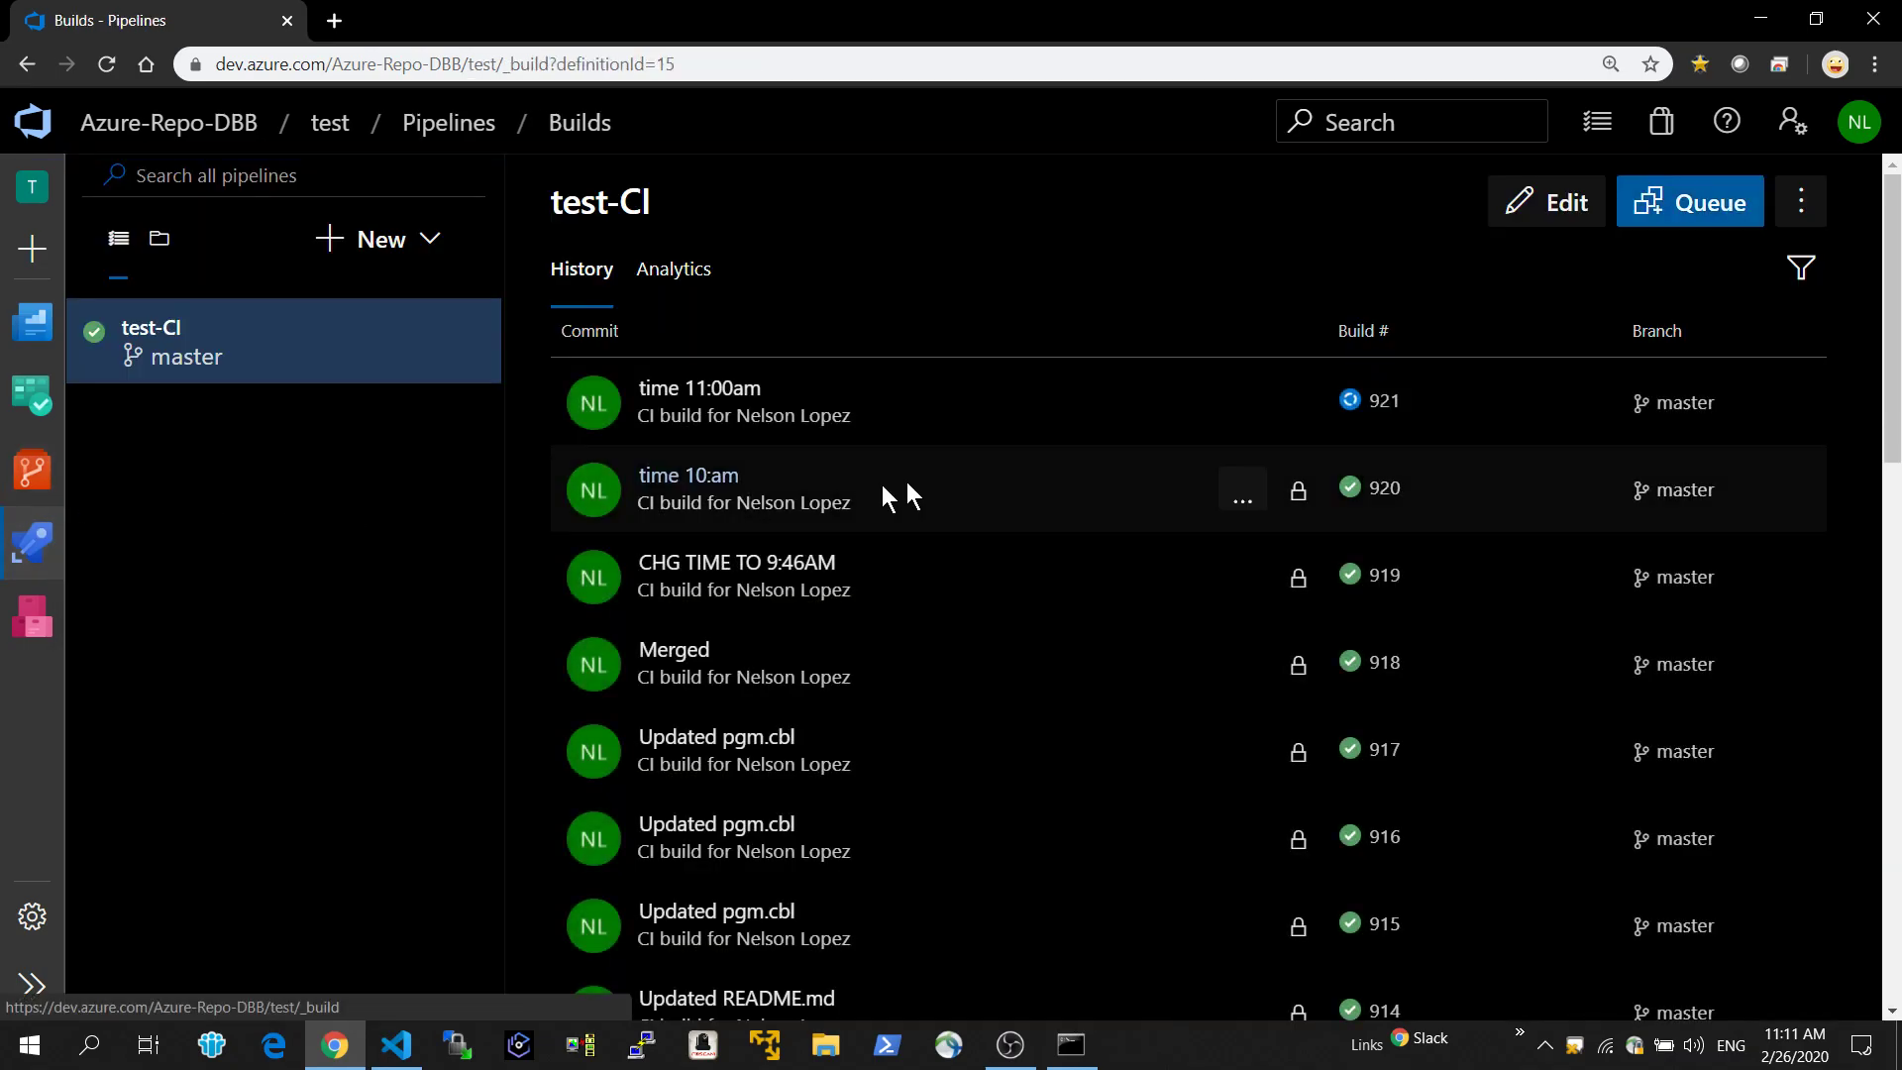
{"action": "left_click", "coordinate": [748, 397]}
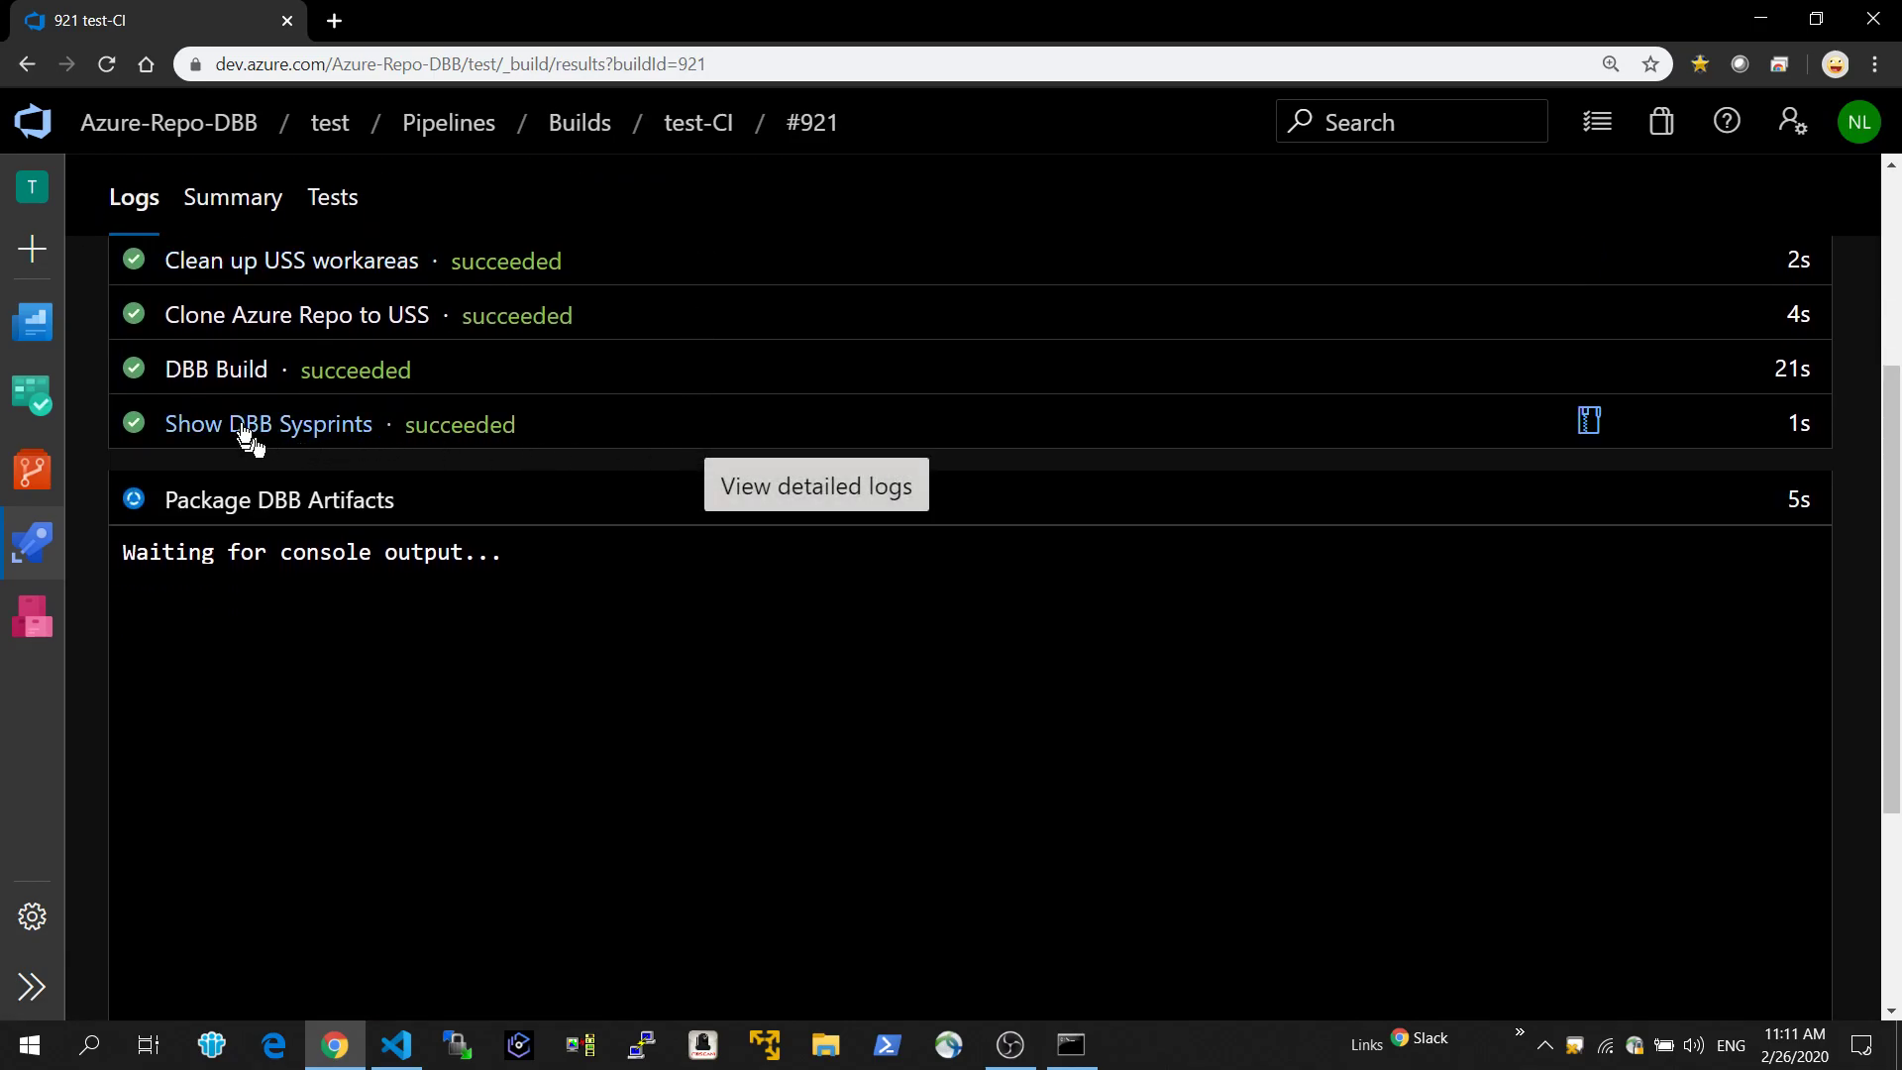
{"action": "left_click", "coordinate": [241, 424]}
{"action": "scroll", "coordinate": [803, 518], "scroll_direction": "down", "scroll_amount": 6}
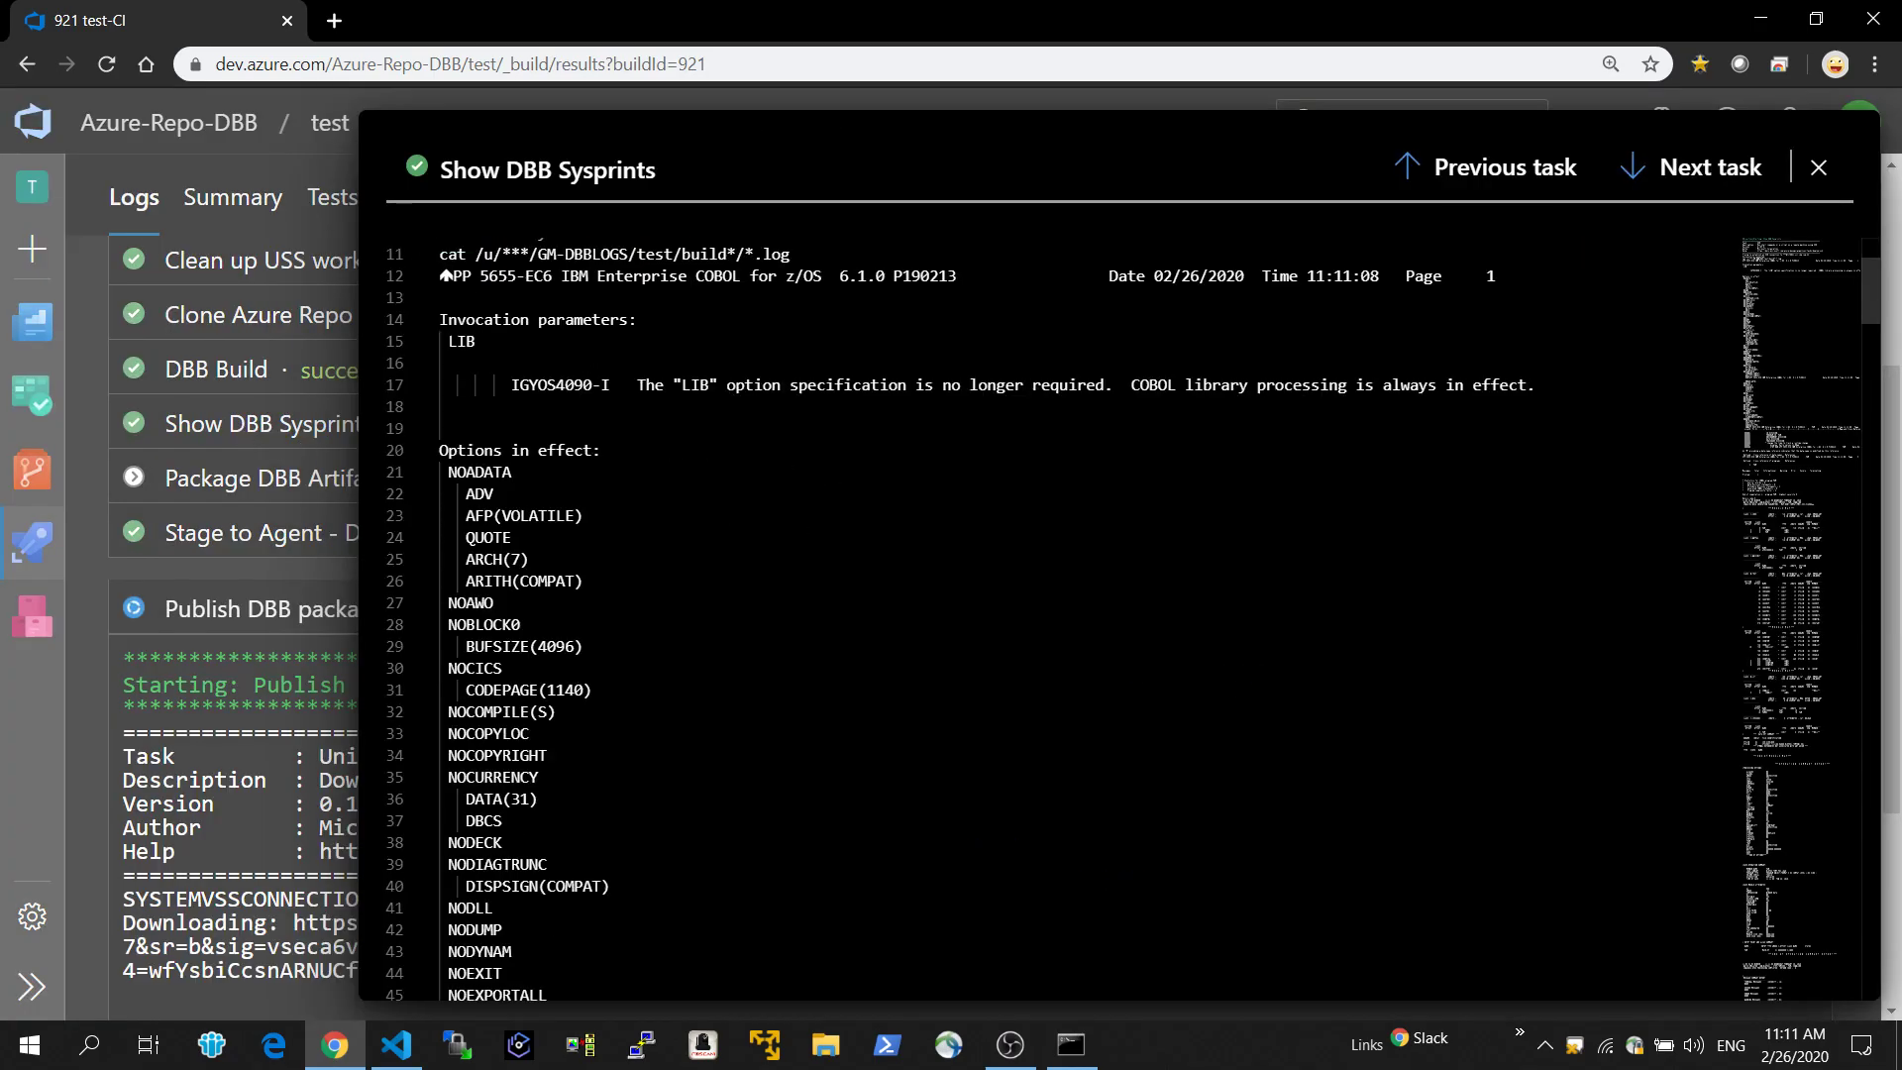
{"action": "scroll", "coordinate": [807, 521], "scroll_direction": "down", "scroll_amount": 15}
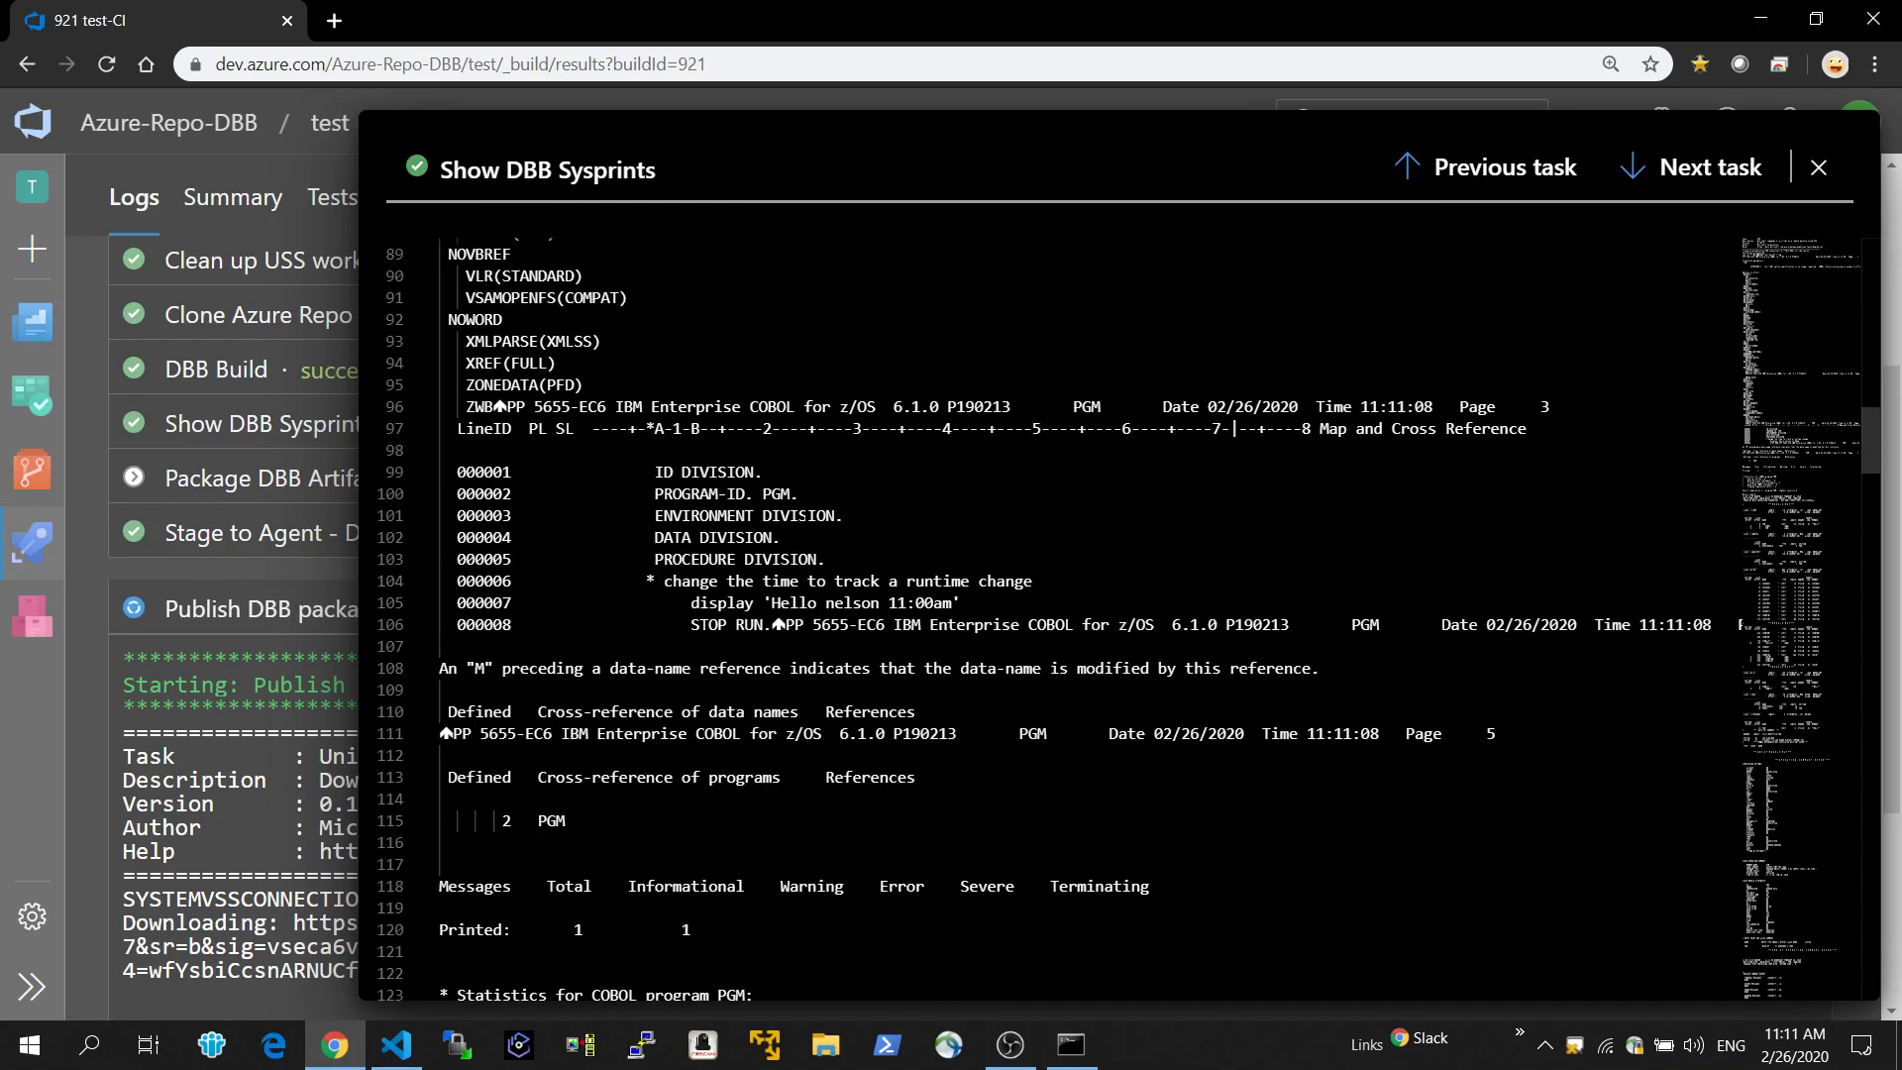
{"action": "left_click_drag", "start_coordinate": [897, 408], "coordinate": [1009, 408]}
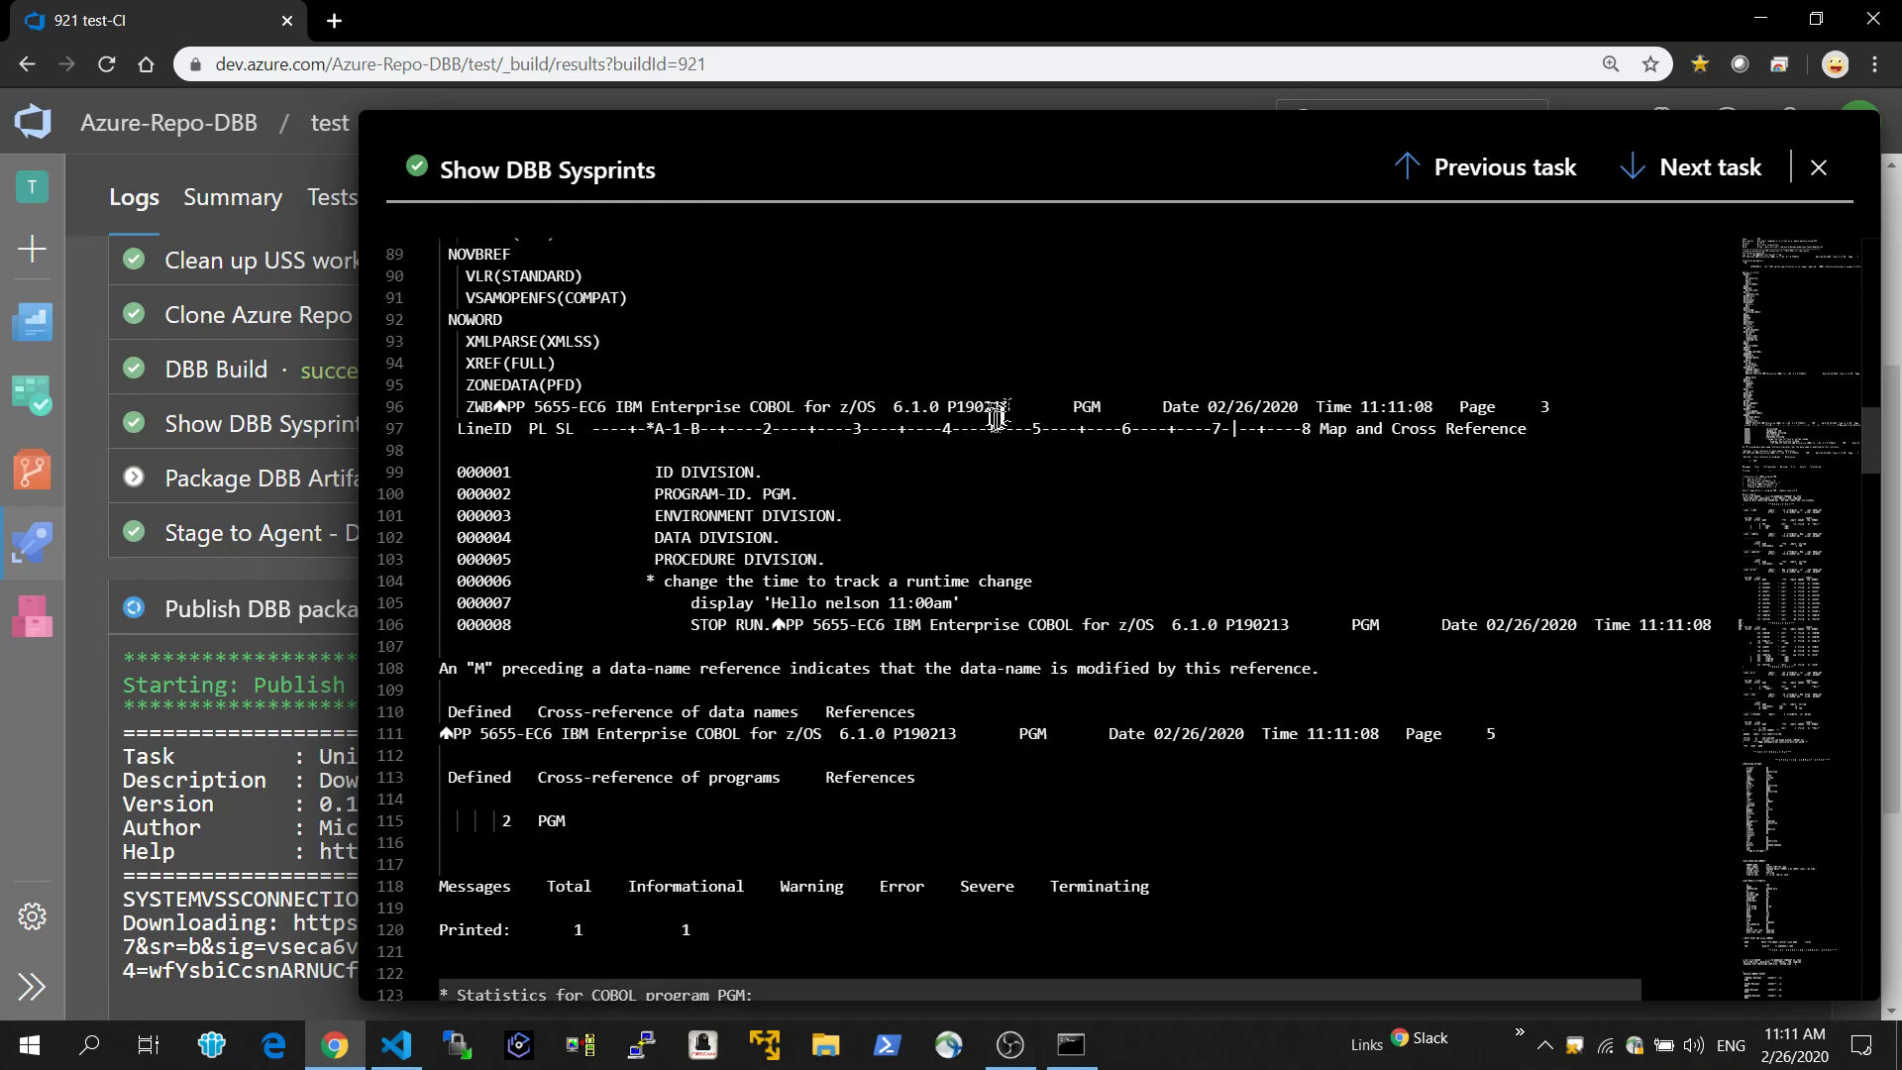
{"action": "left_click_drag", "start_coordinate": [880, 406], "coordinate": [837, 391]}
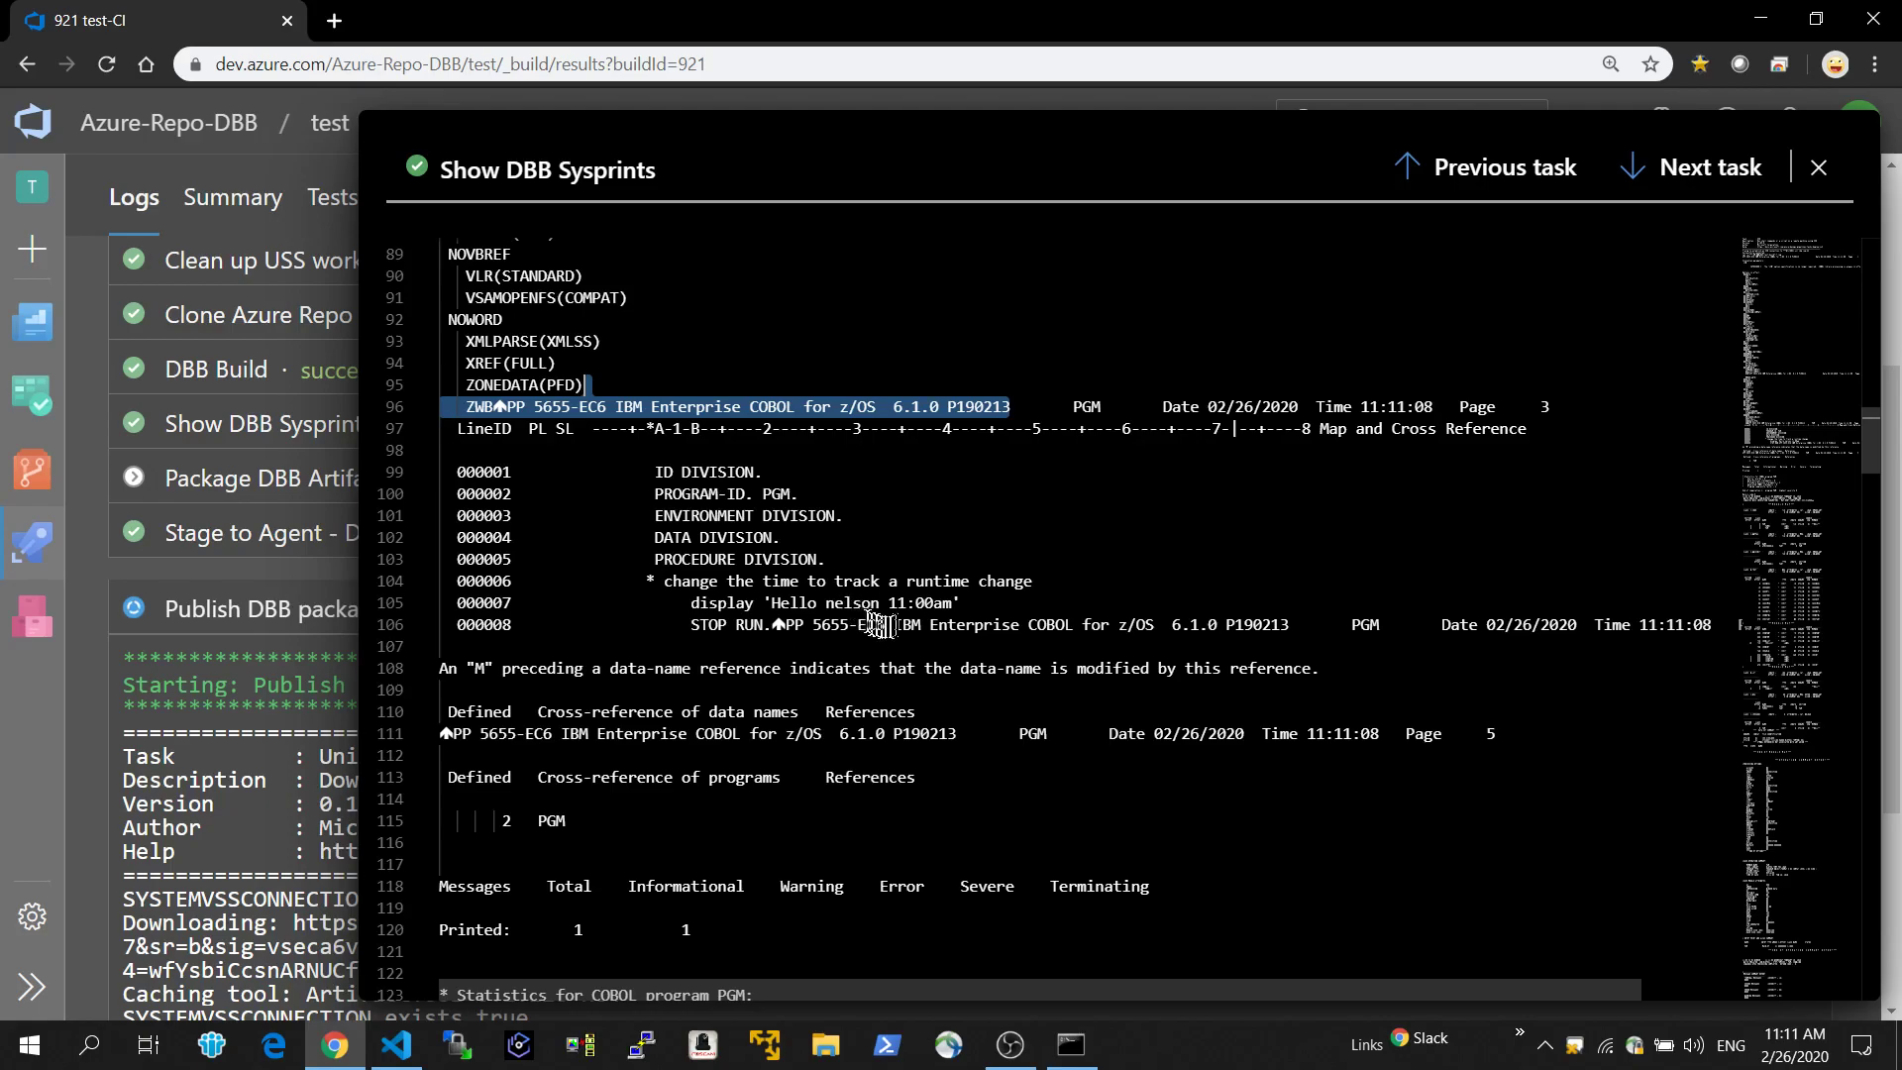
{"action": "left_click_drag", "start_coordinate": [958, 612], "coordinate": [674, 611]}
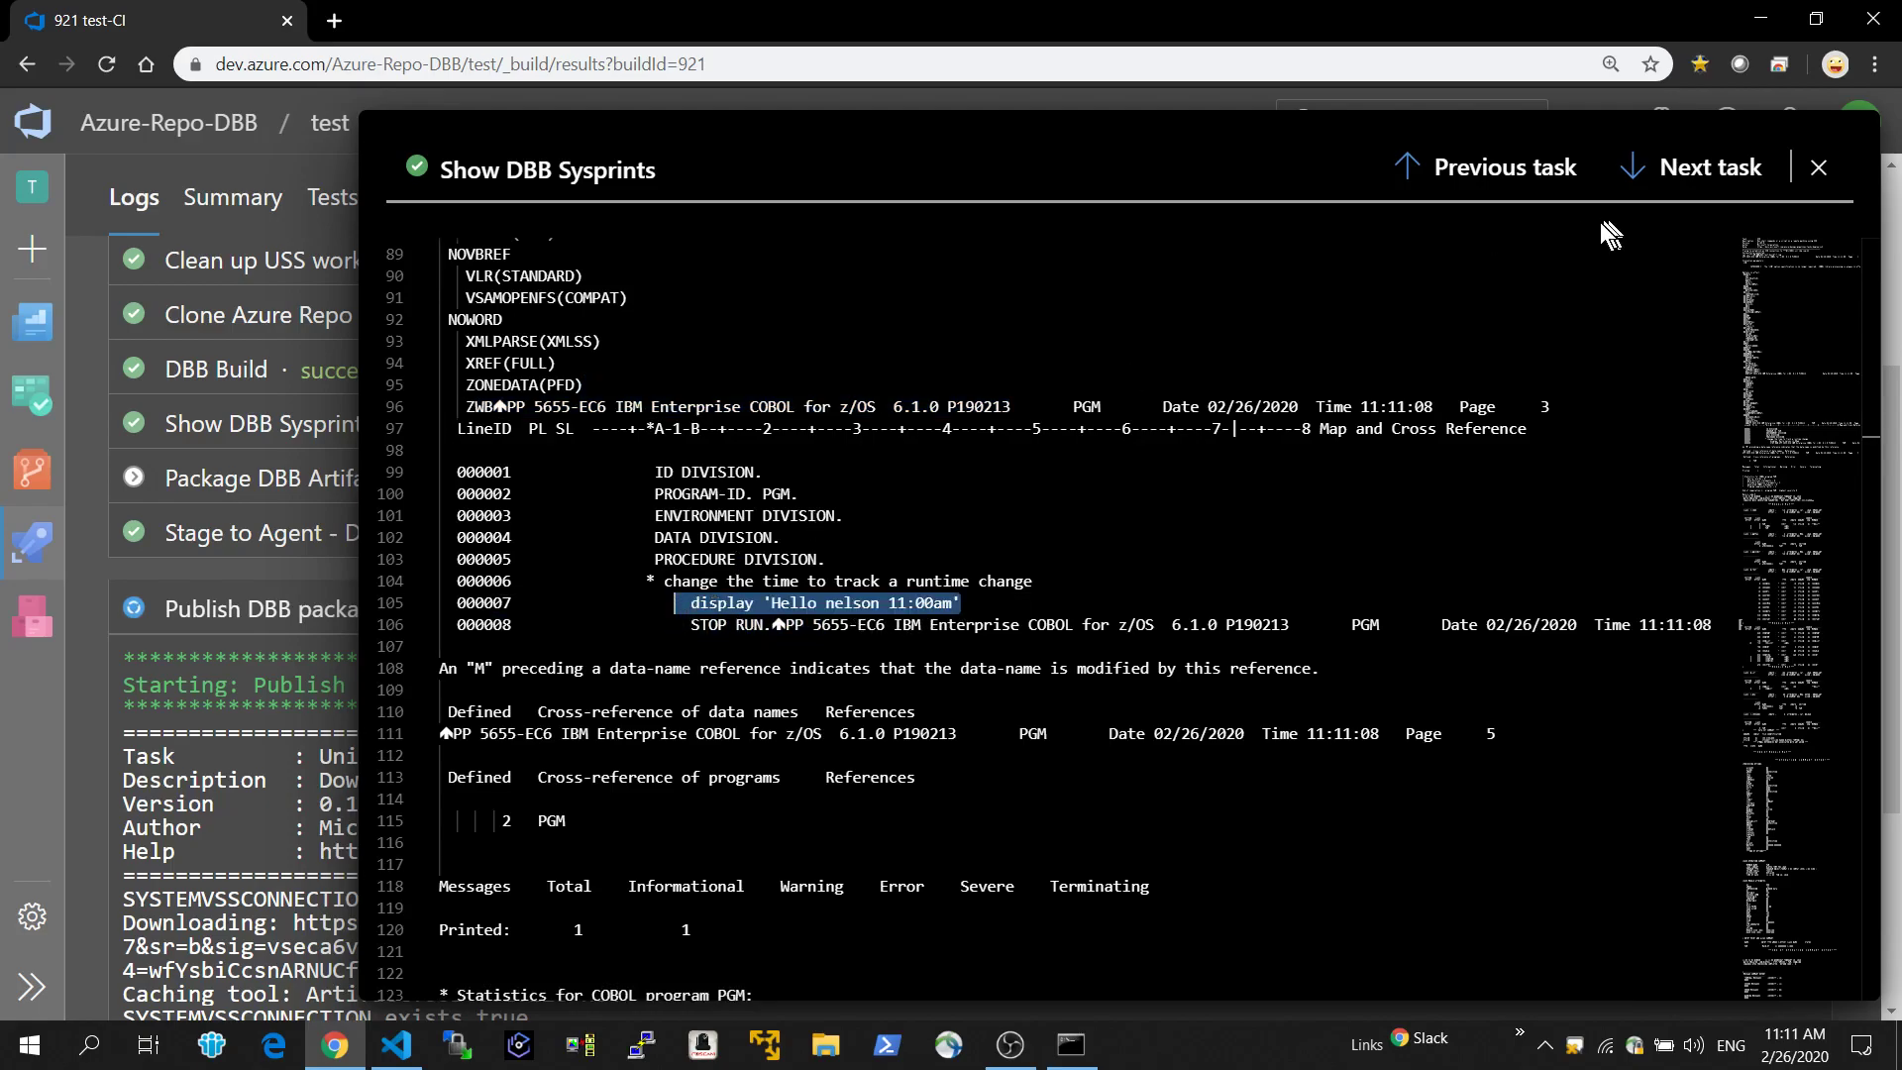
Review the logs of the tasks following Show DBB Sysprints, including Publish DBB package, and return to the build's task list.
{"action": "left_click", "coordinate": [1630, 171]}
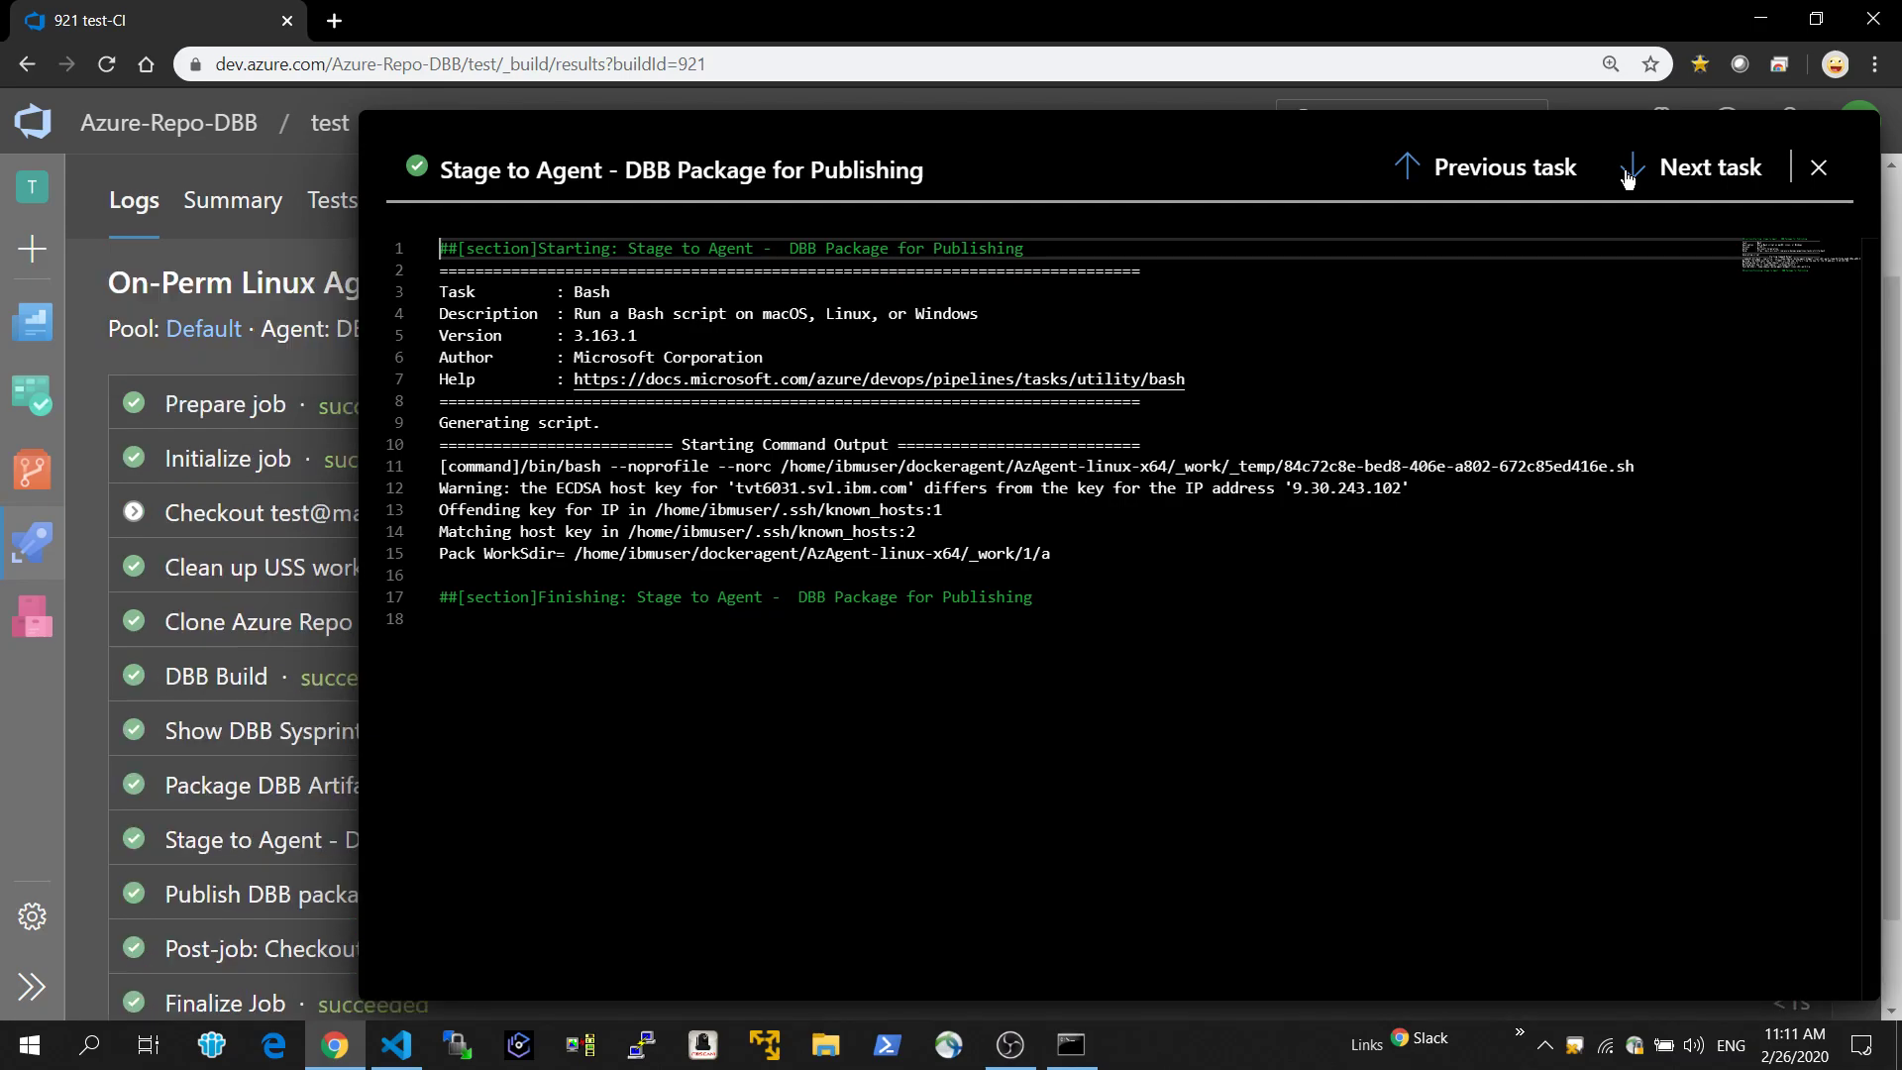
{"action": "left_click", "coordinate": [1628, 179]}
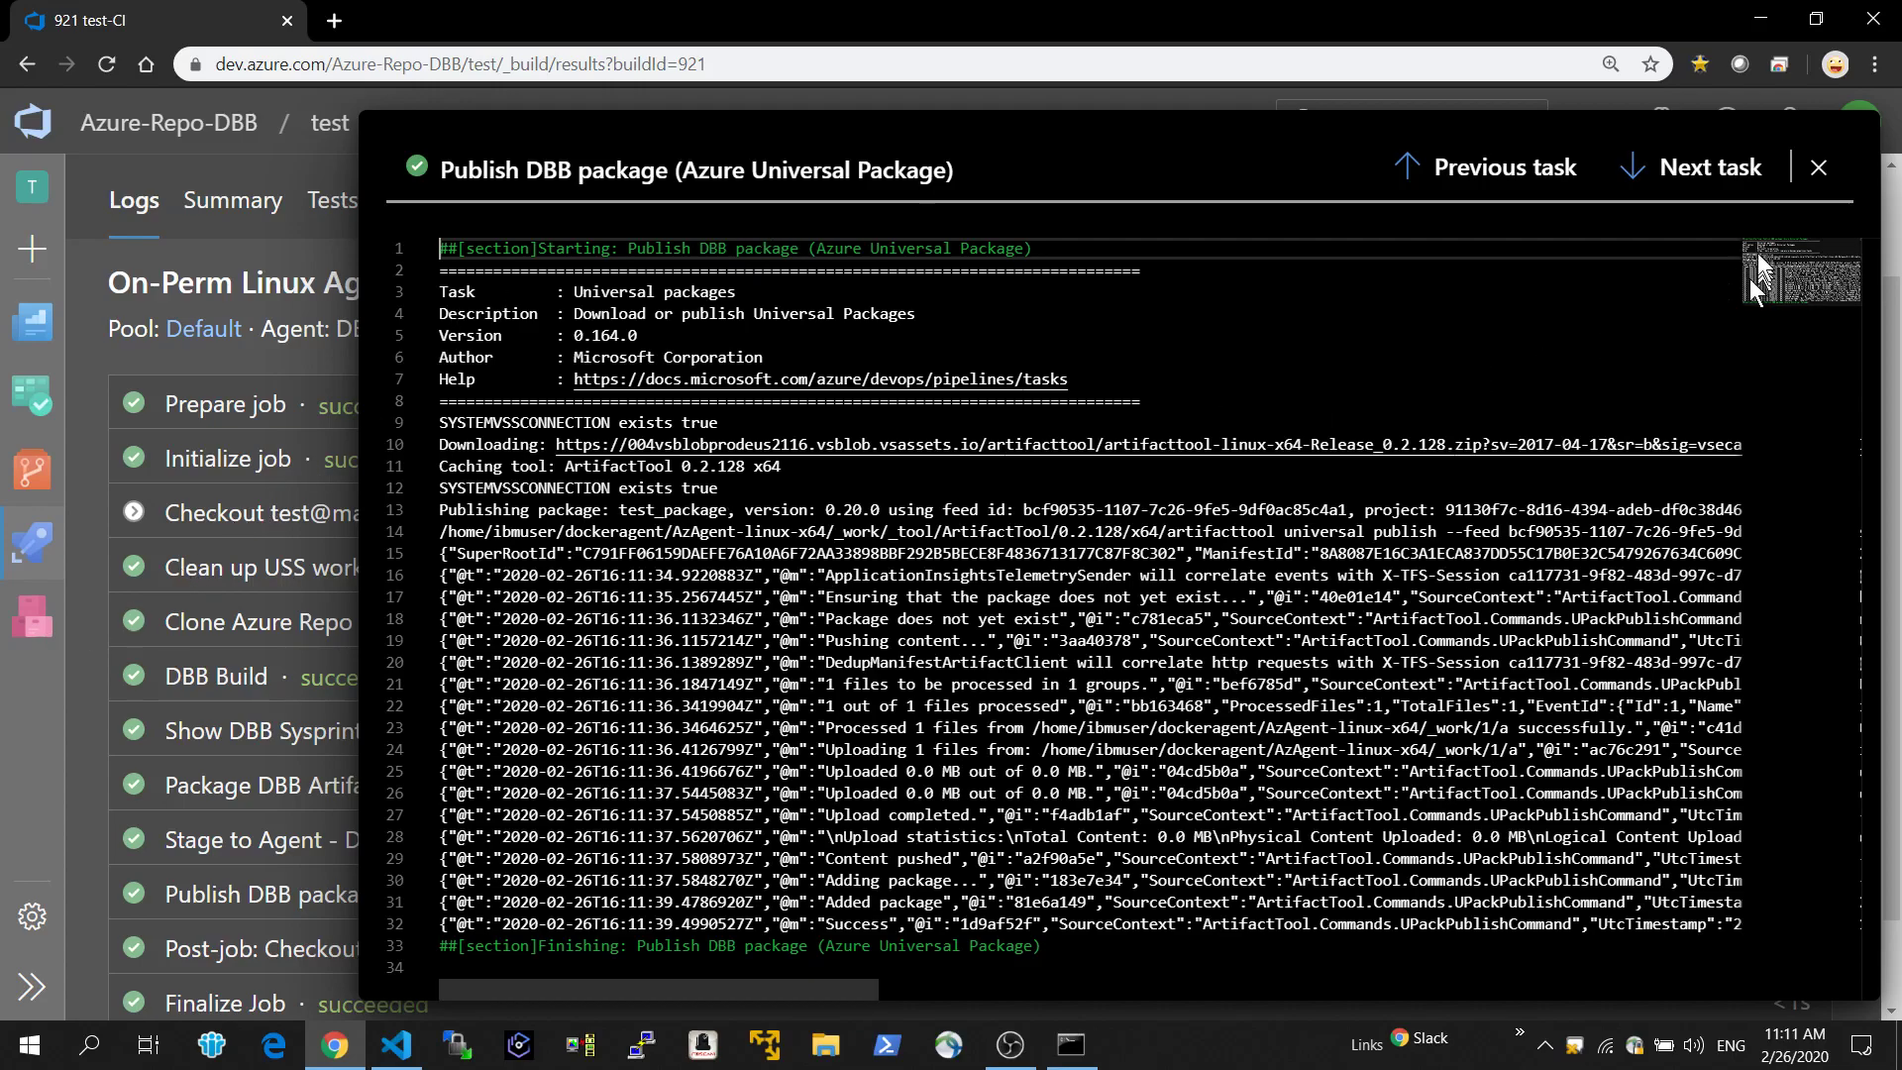
{"action": "left_click", "coordinate": [1632, 174]}
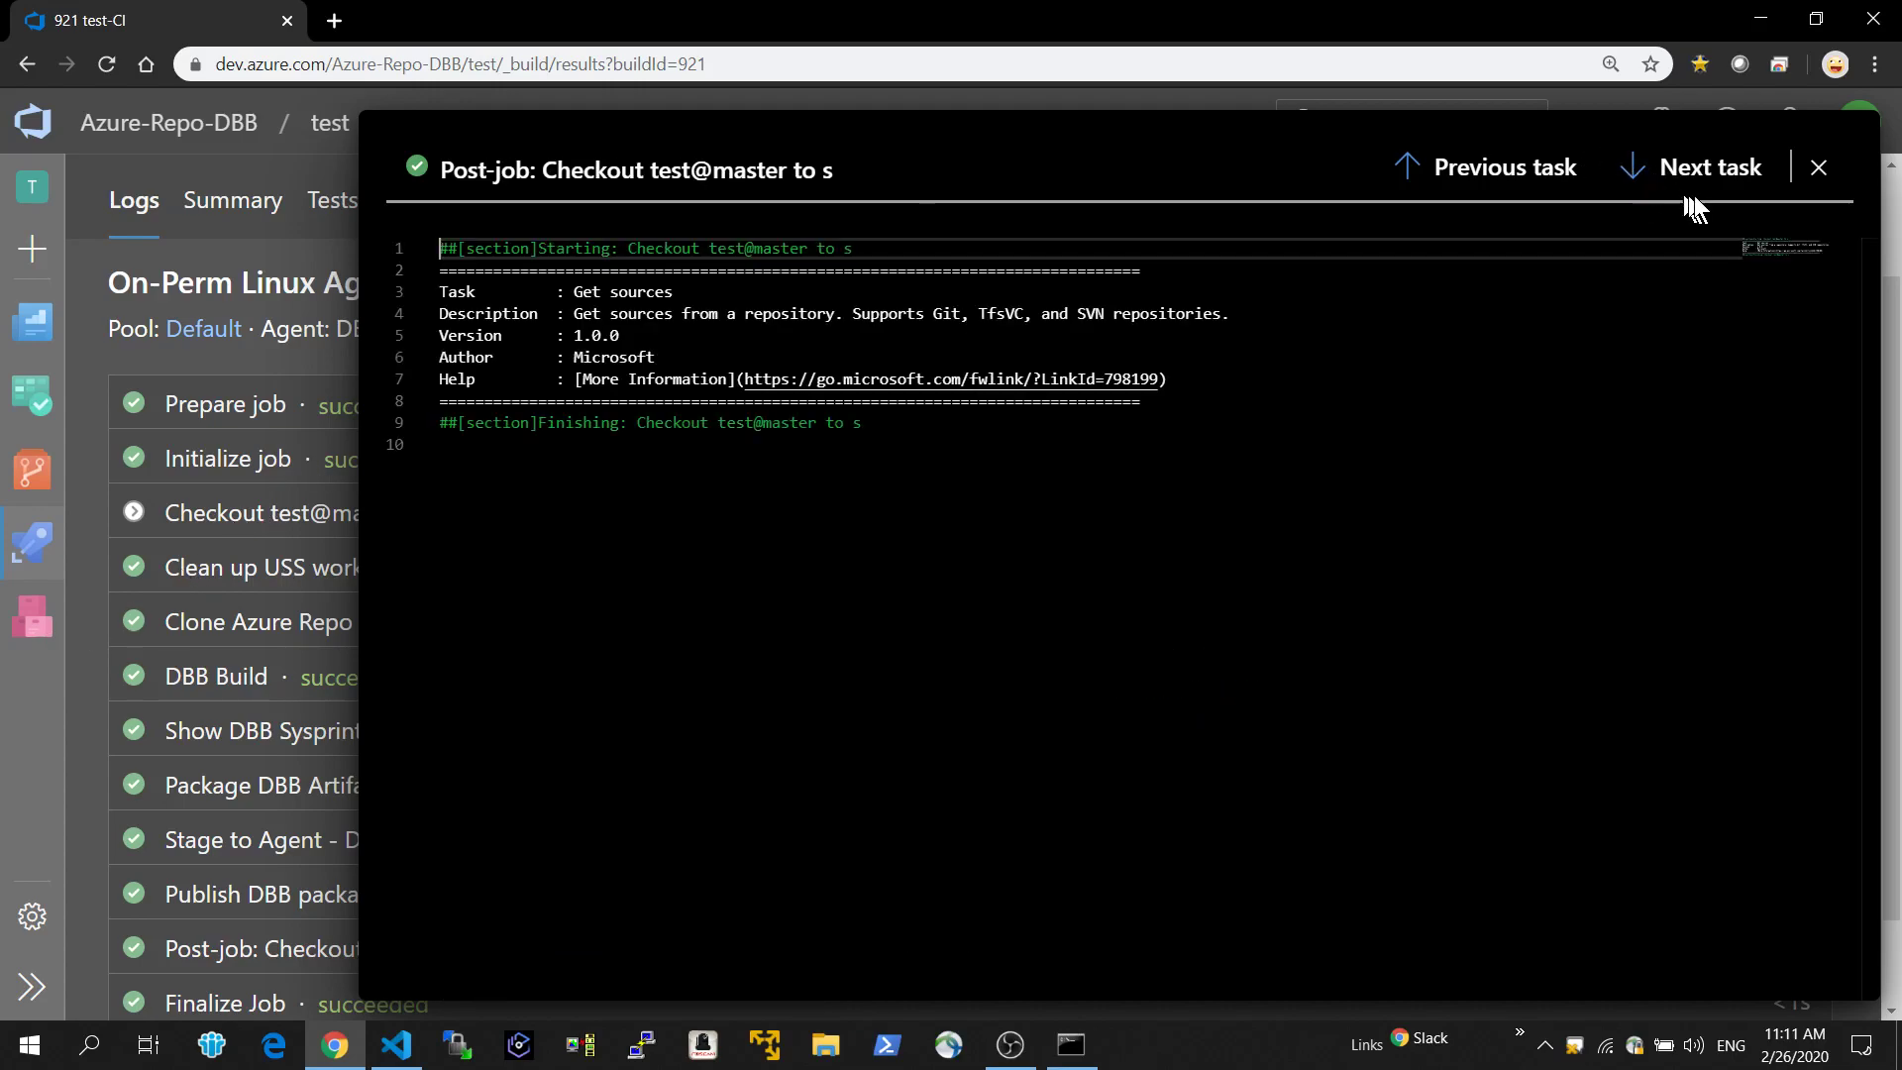
{"action": "left_click", "coordinate": [1819, 167]}
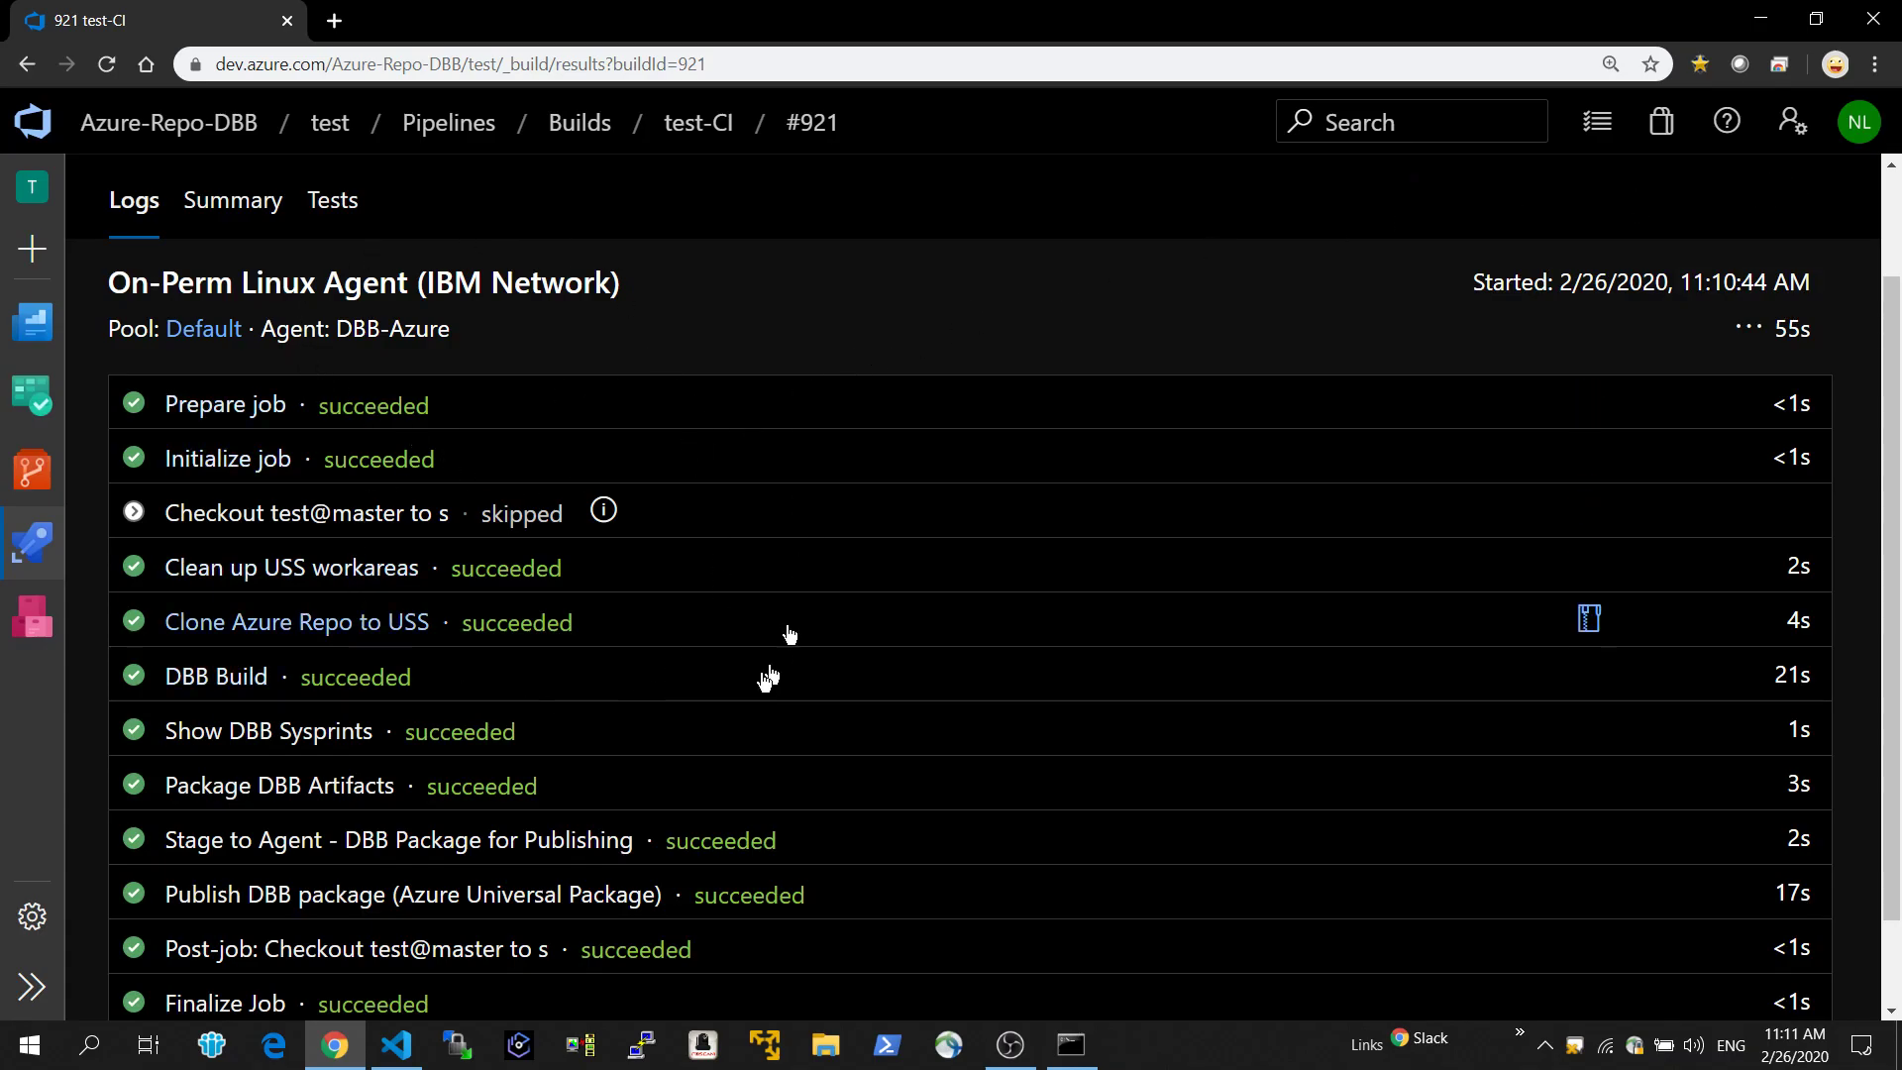
View the Deploy DBB Artifacts releases and open Release-82, the release for build 921.
{"action": "mouse_move", "coordinate": [32, 545]}
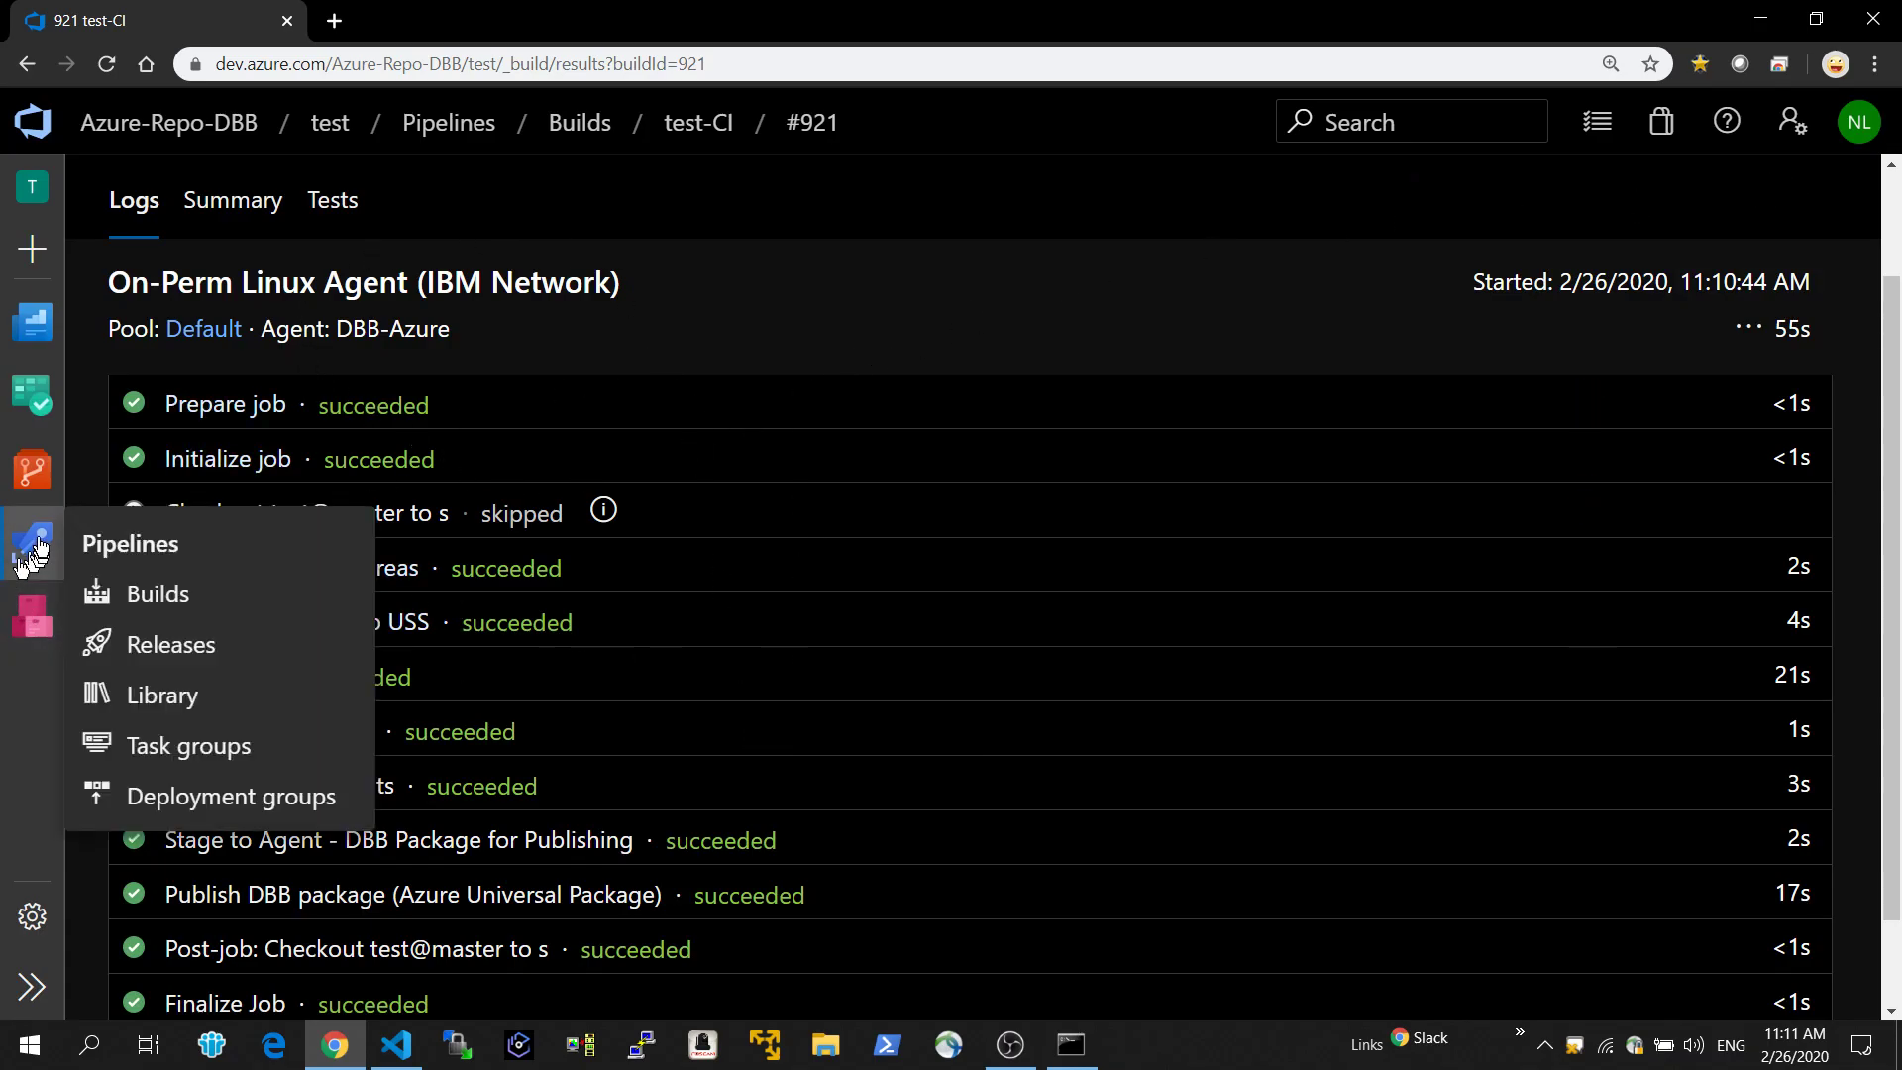
{"action": "left_click", "coordinate": [142, 654]}
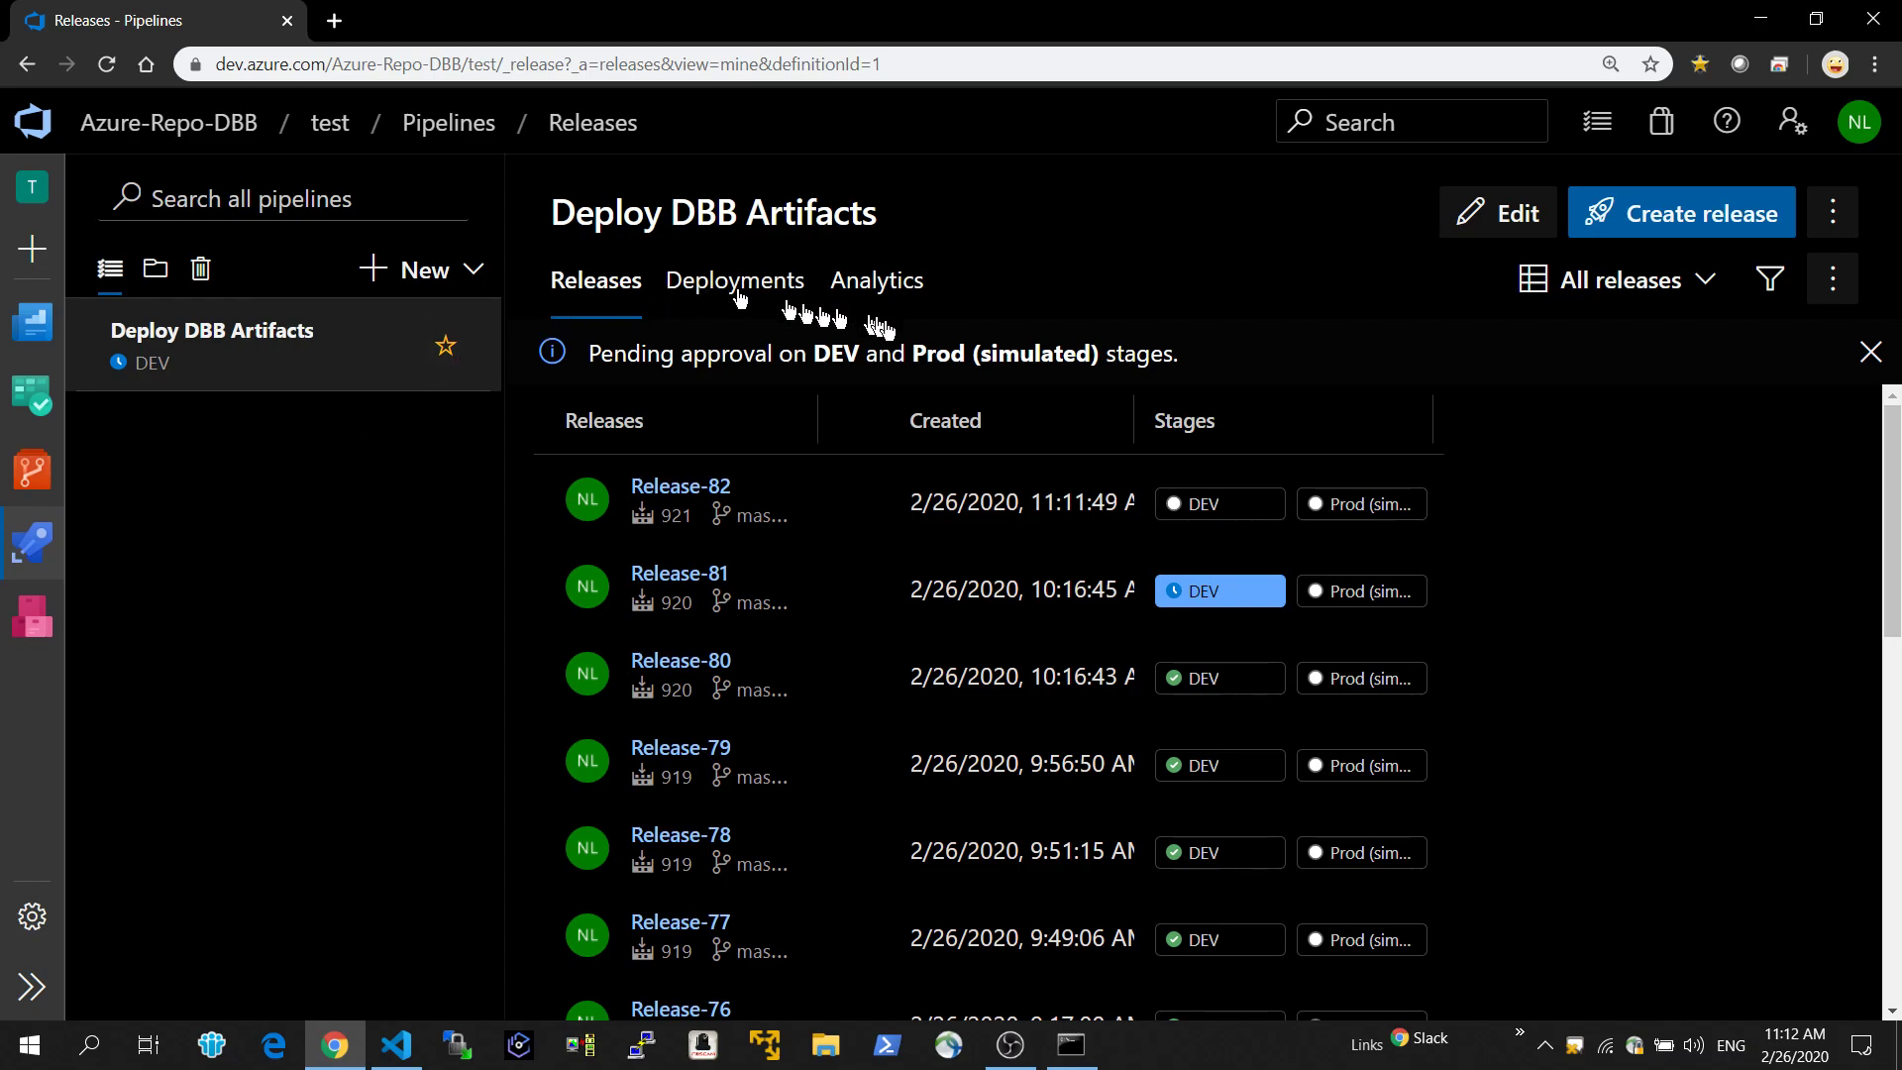
{"action": "left_click", "coordinate": [695, 487]}
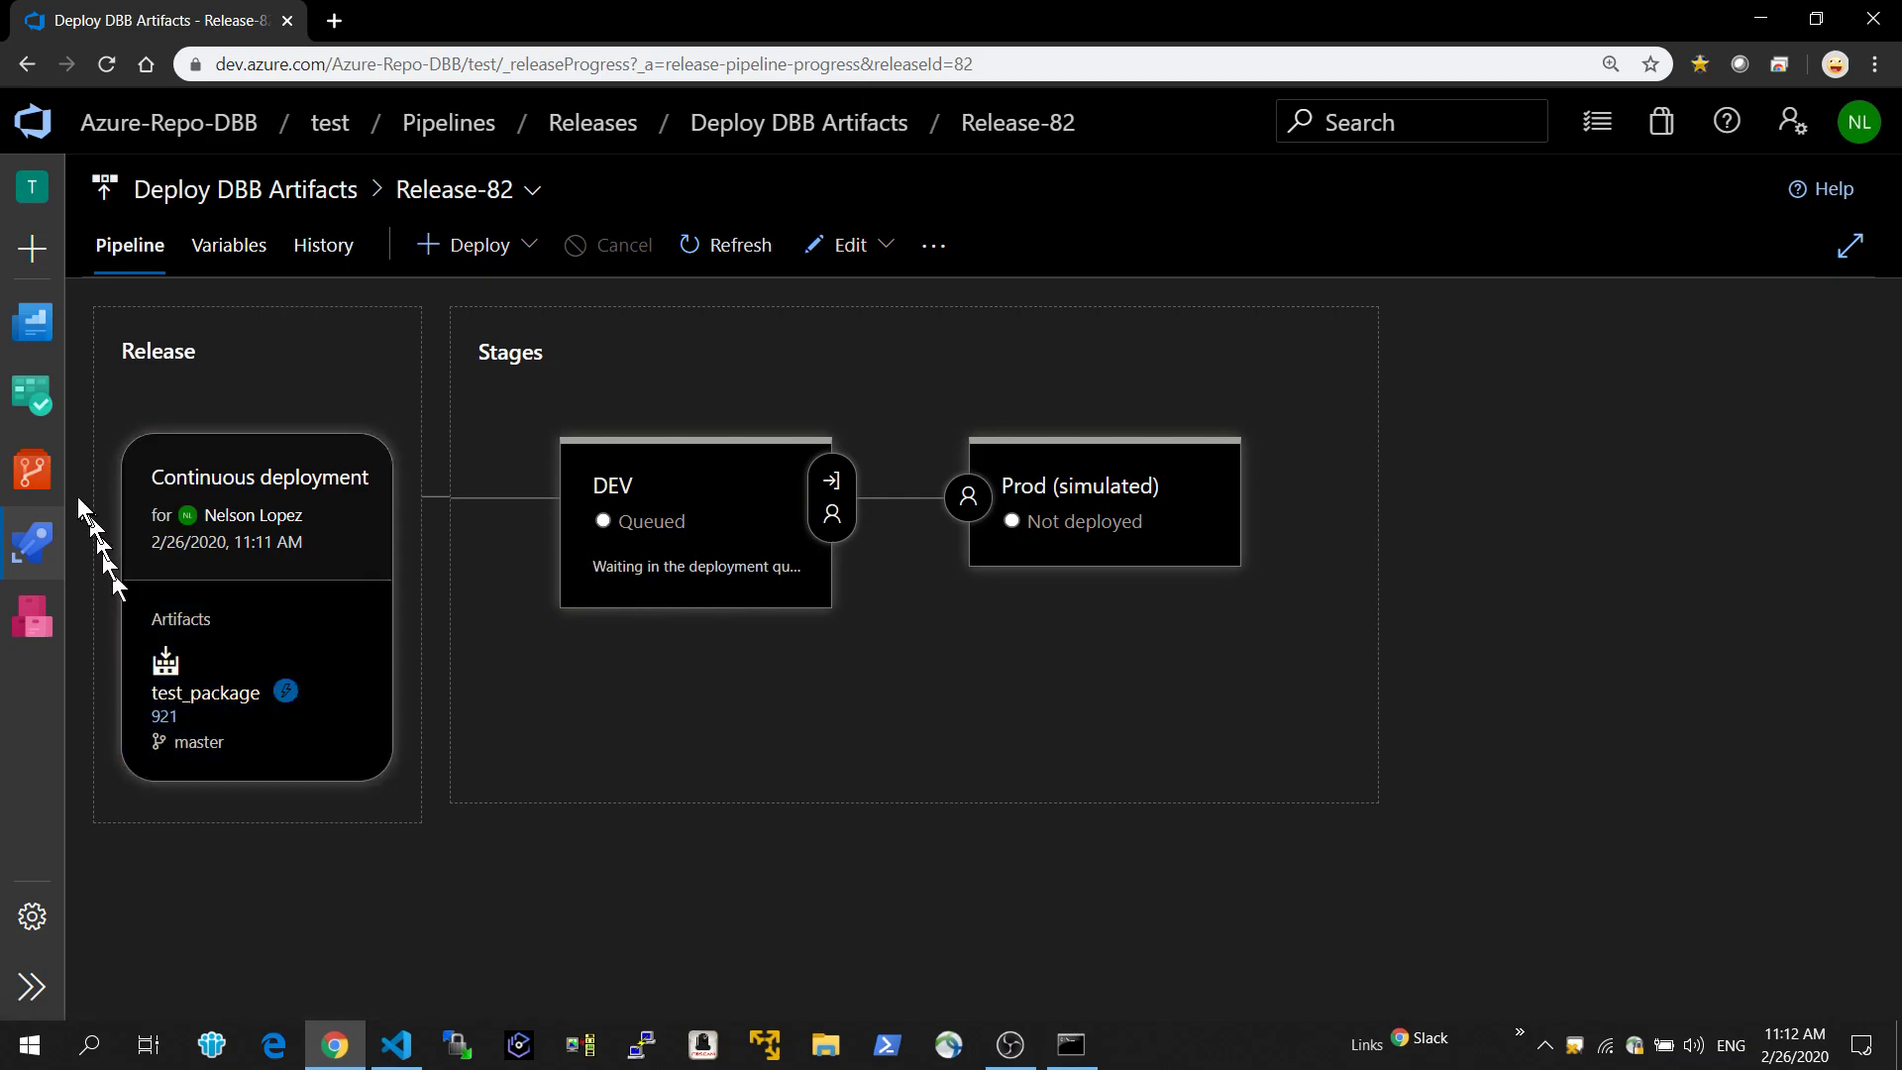
Check the test-CI build history and return to Release-82 to inspect its DEV stage.
{"action": "left_click", "coordinate": [37, 543]}
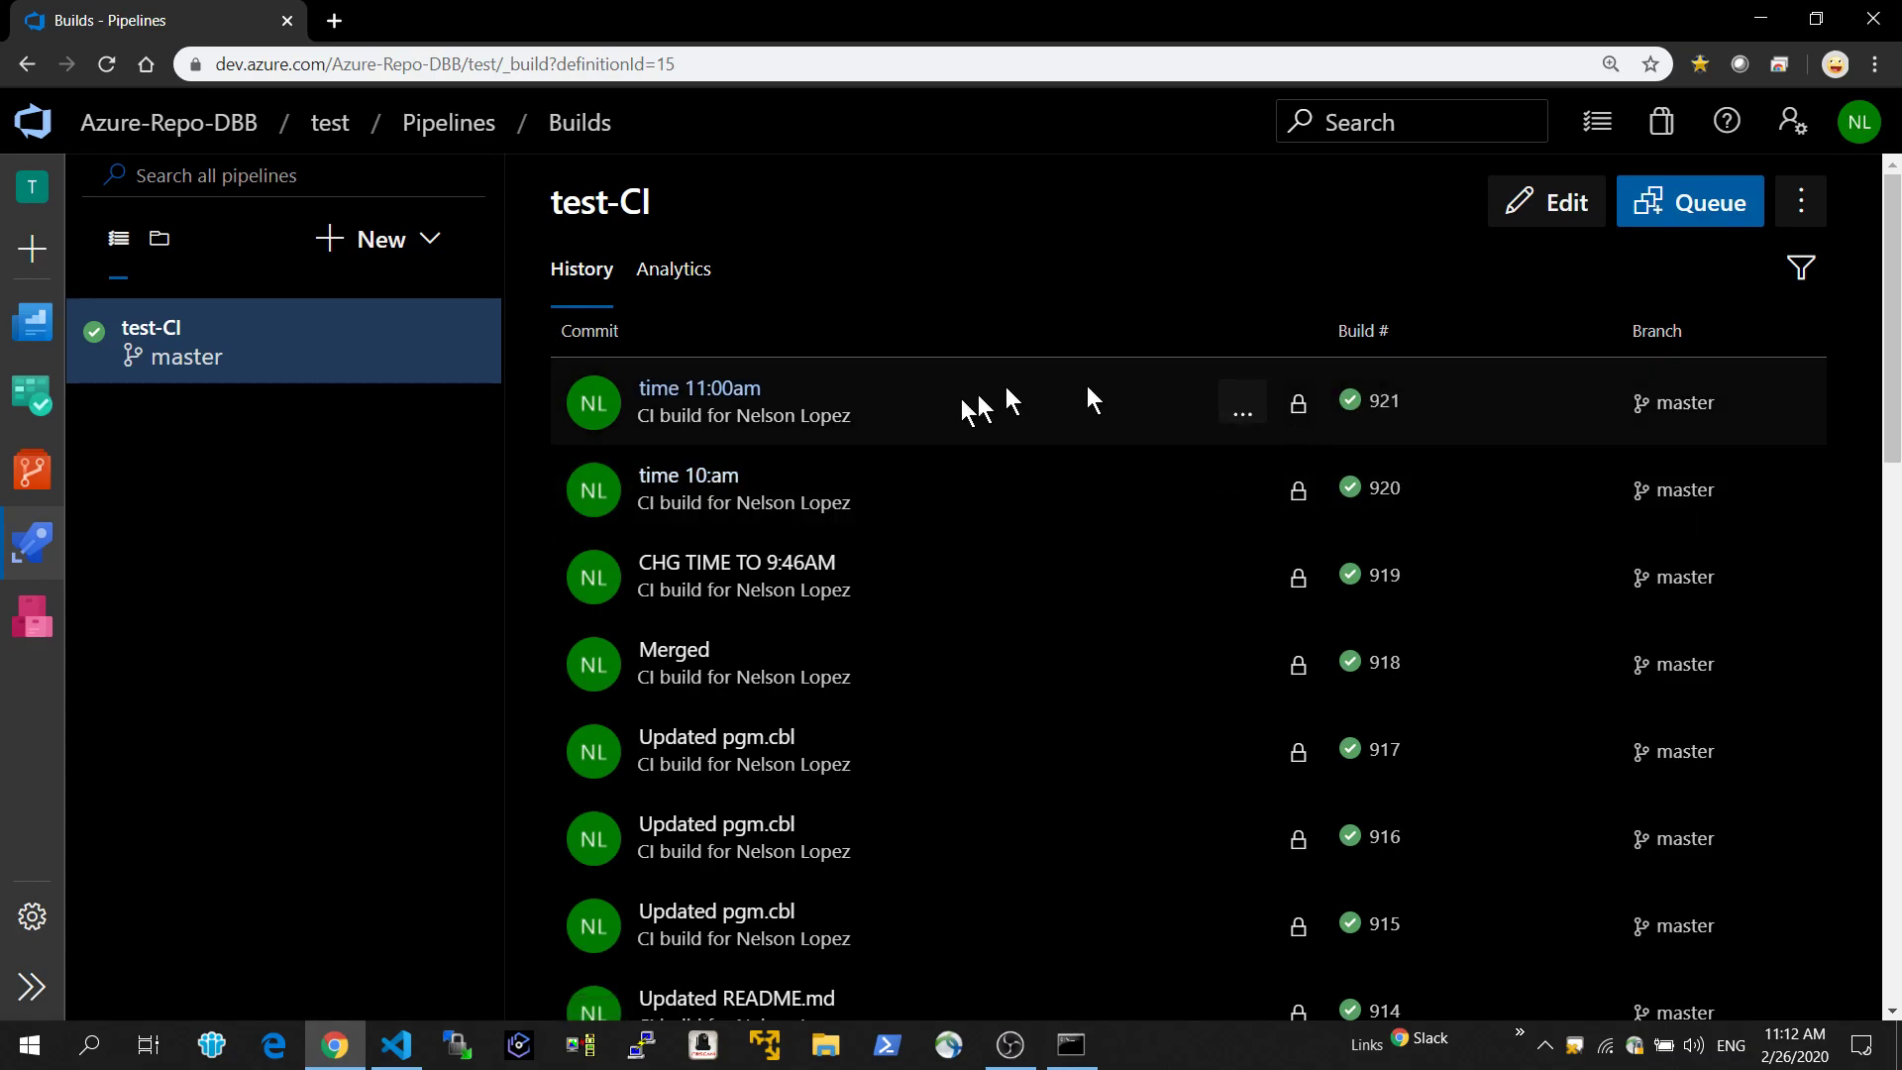
{"action": "left_click", "coordinate": [40, 543]}
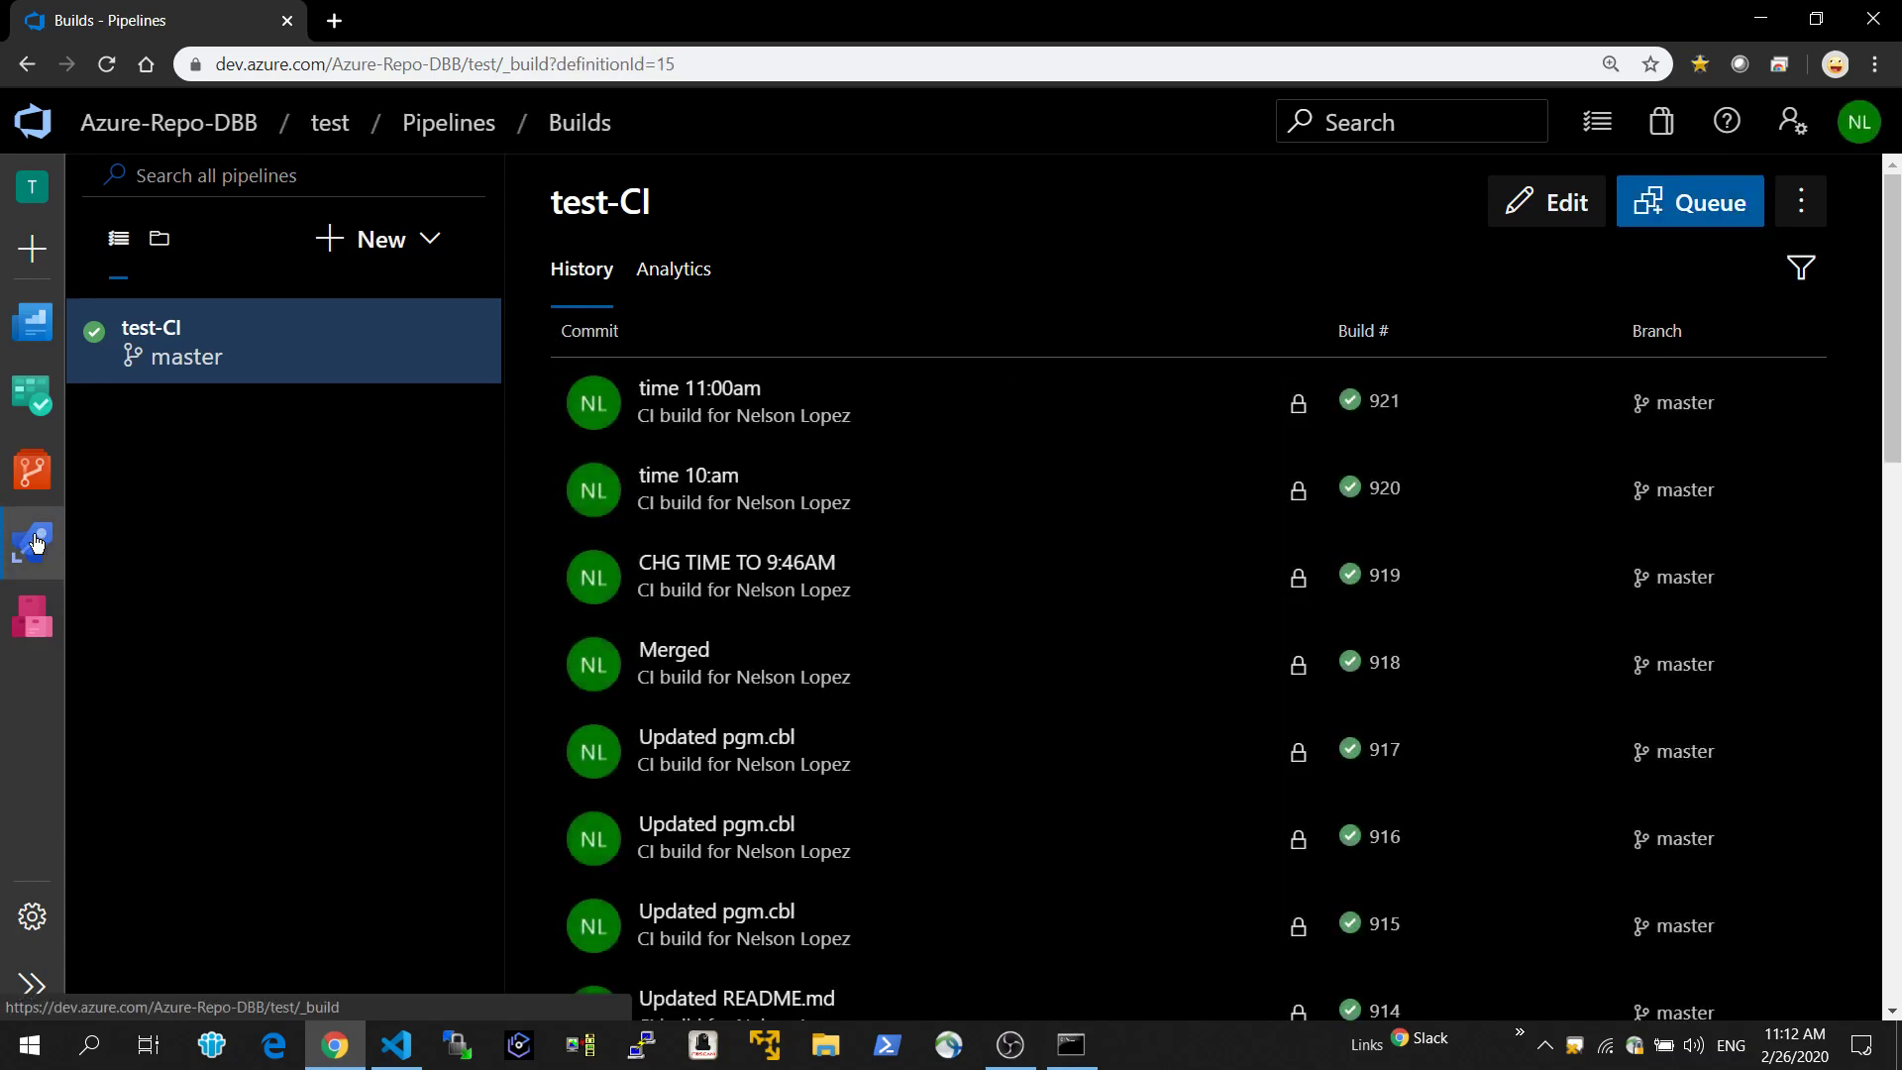
{"action": "mouse_move", "coordinate": [40, 547]}
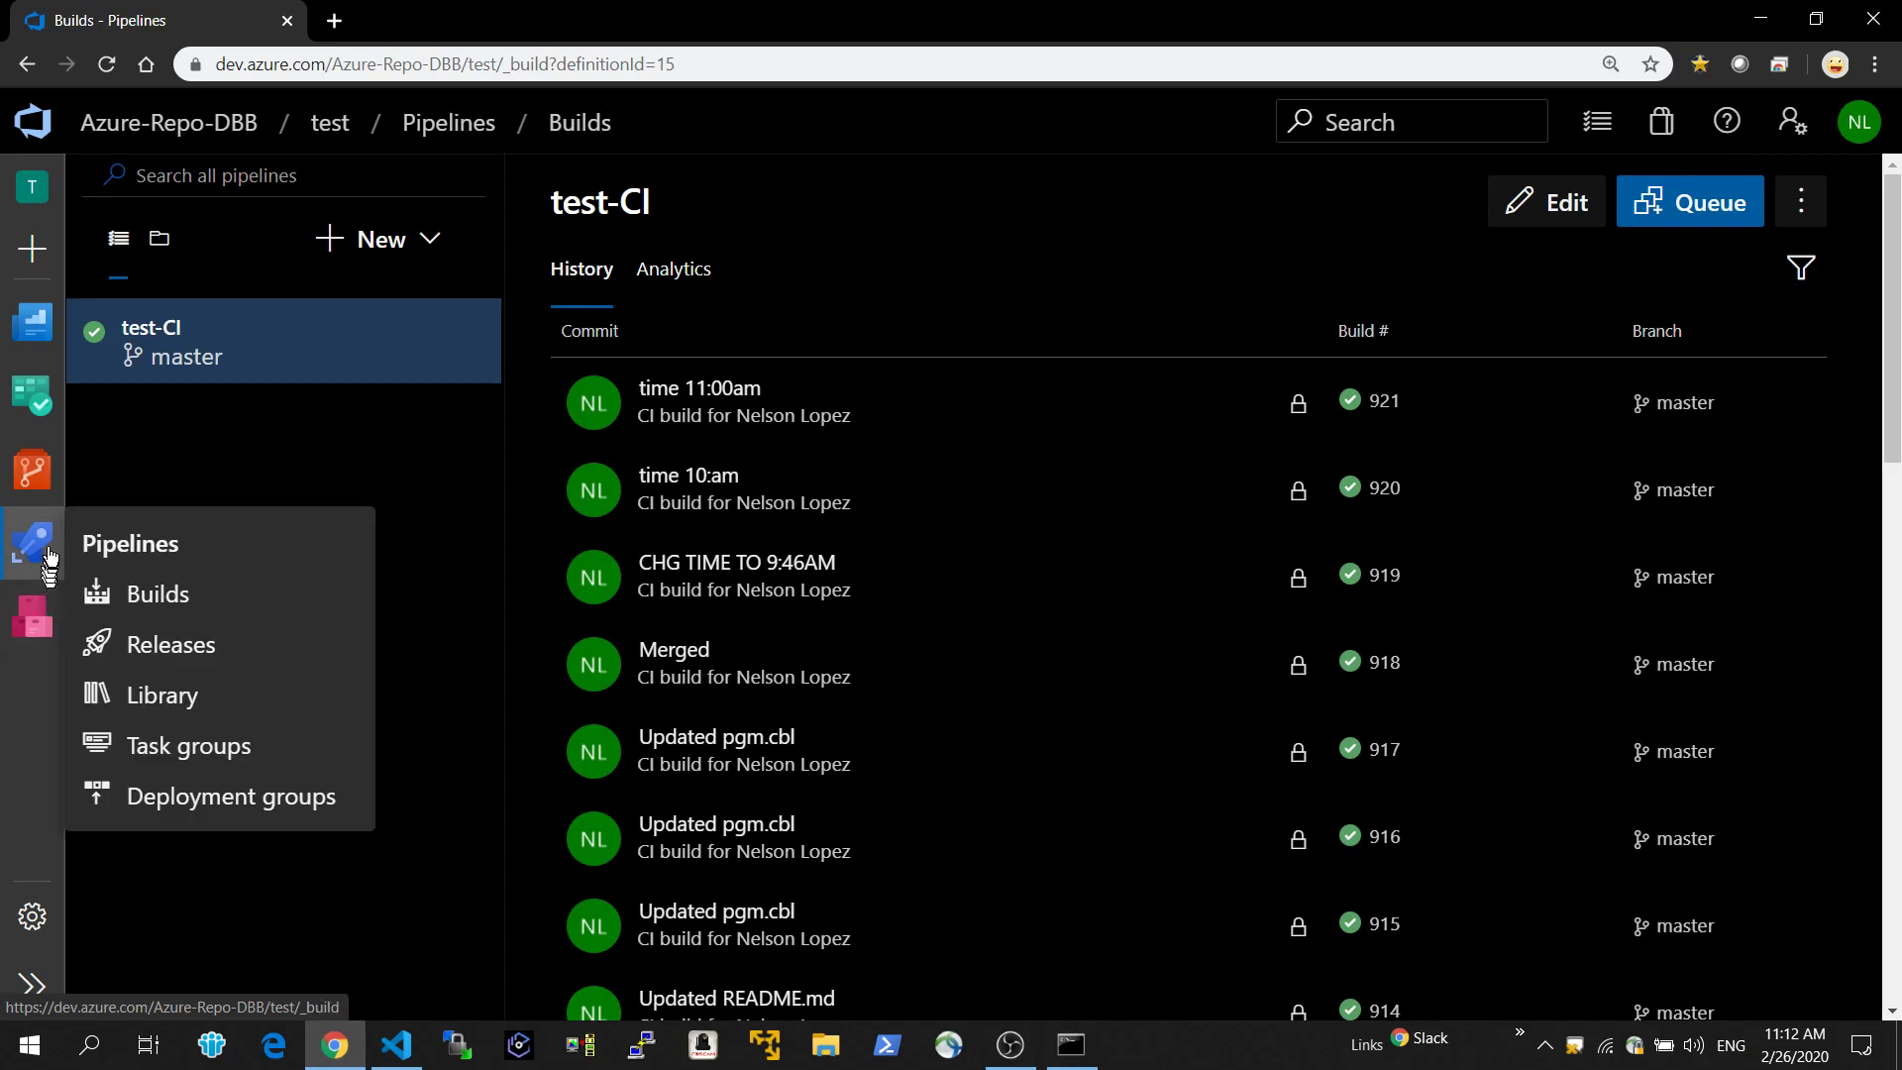
{"action": "left_click", "coordinate": [156, 649]}
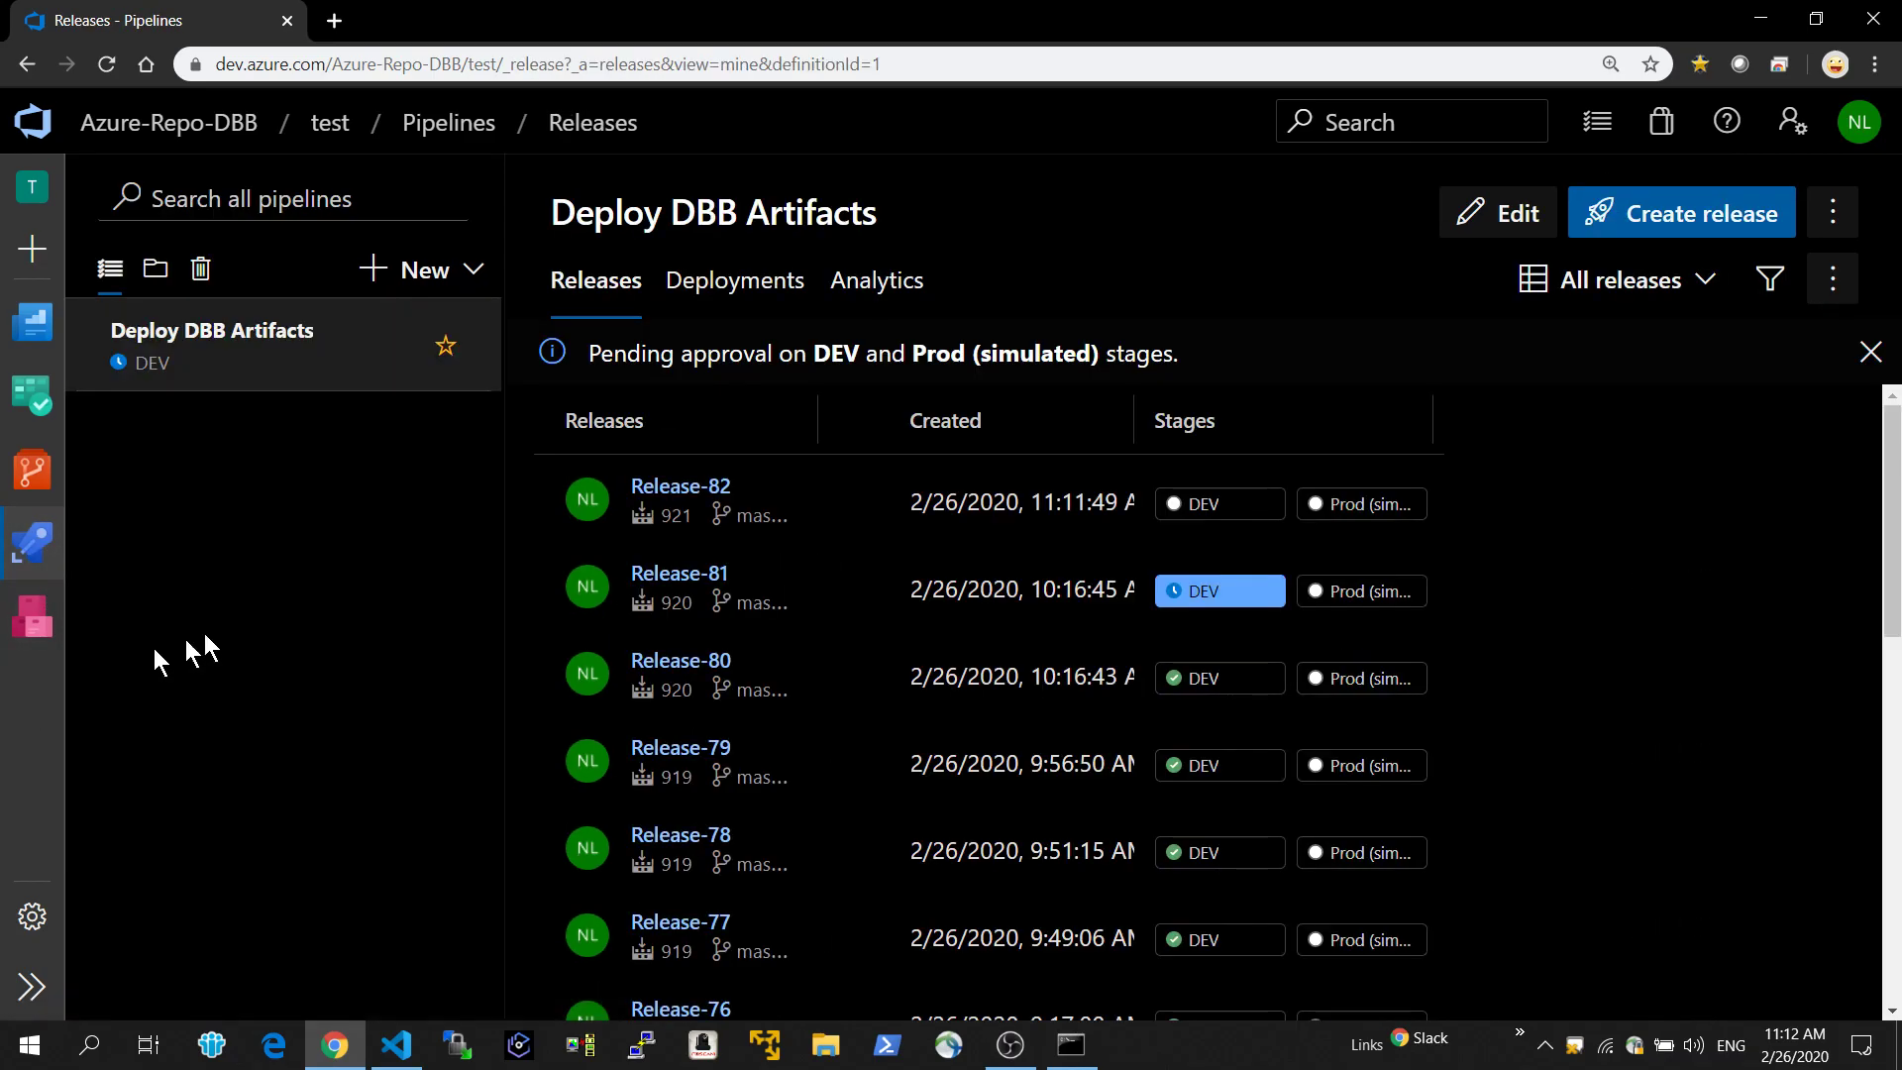
{"action": "left_click", "coordinate": [662, 491]}
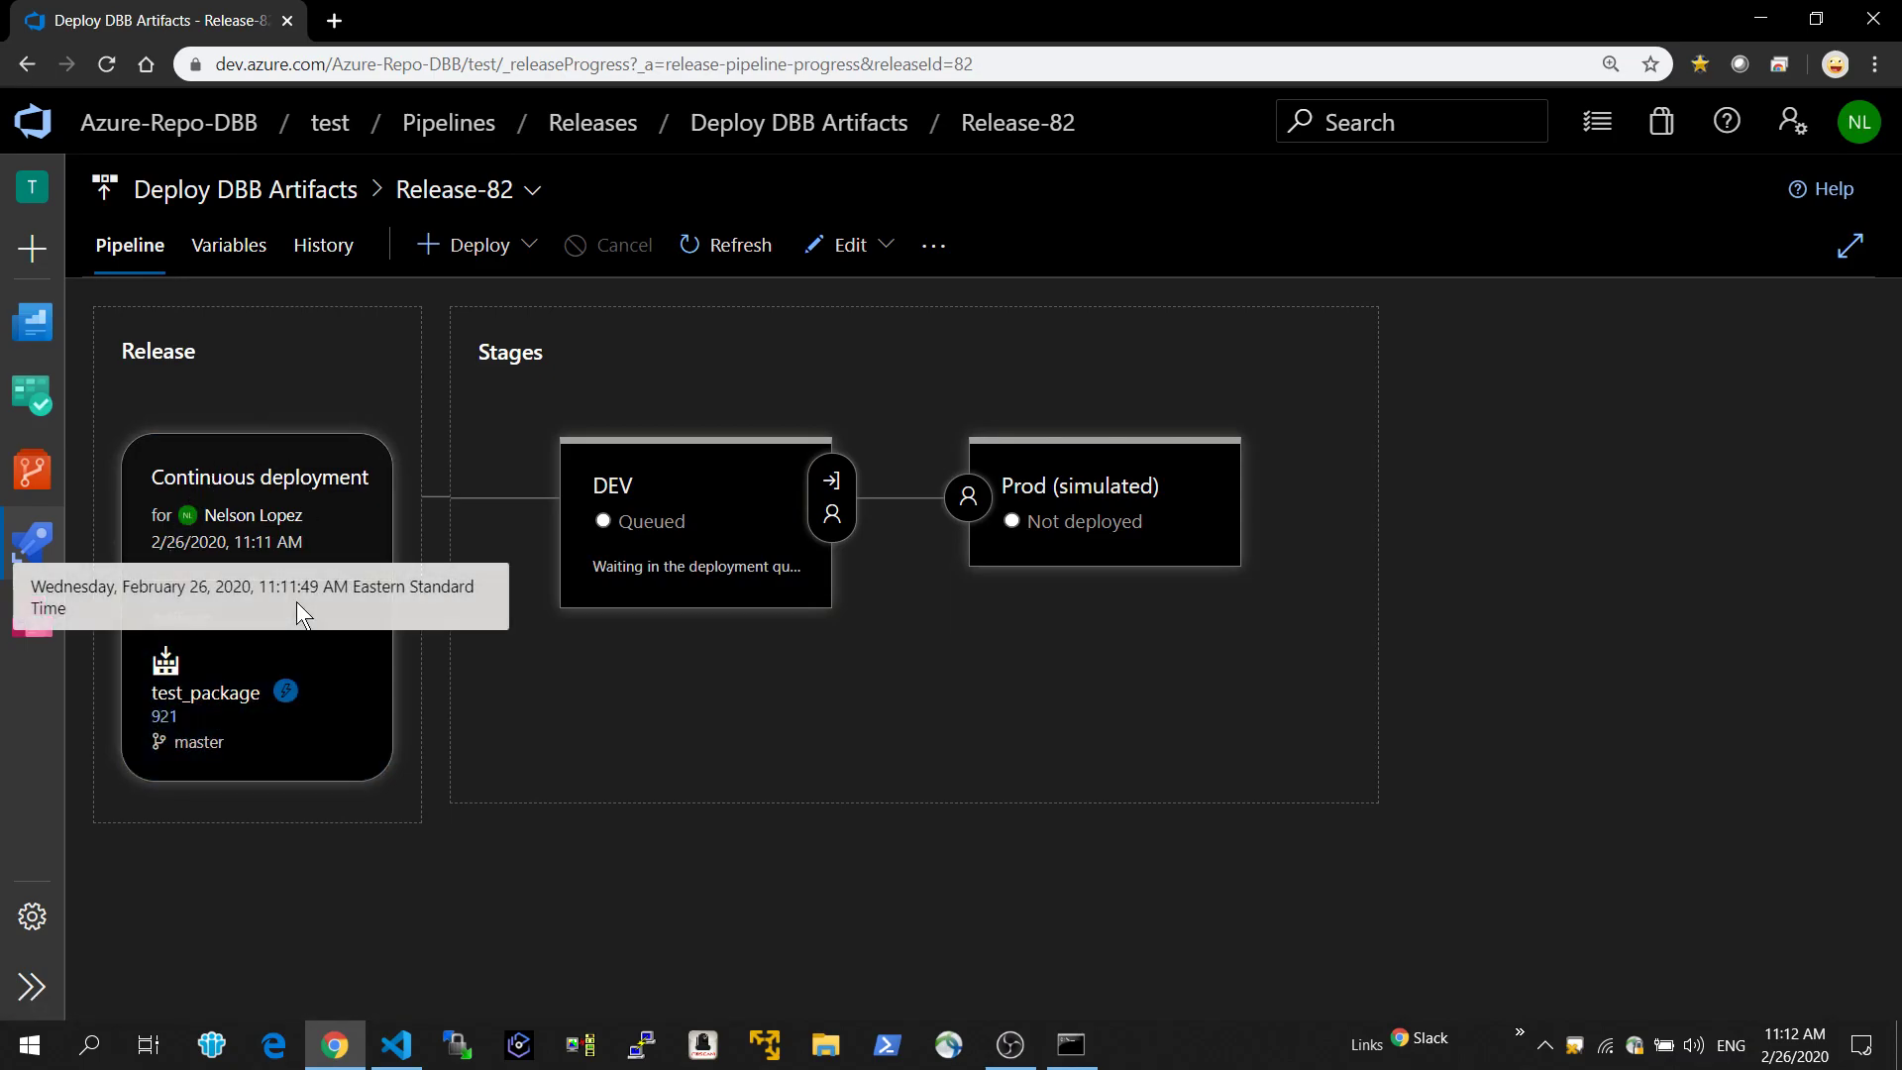
{"action": "mouse_move", "coordinate": [684, 533]}
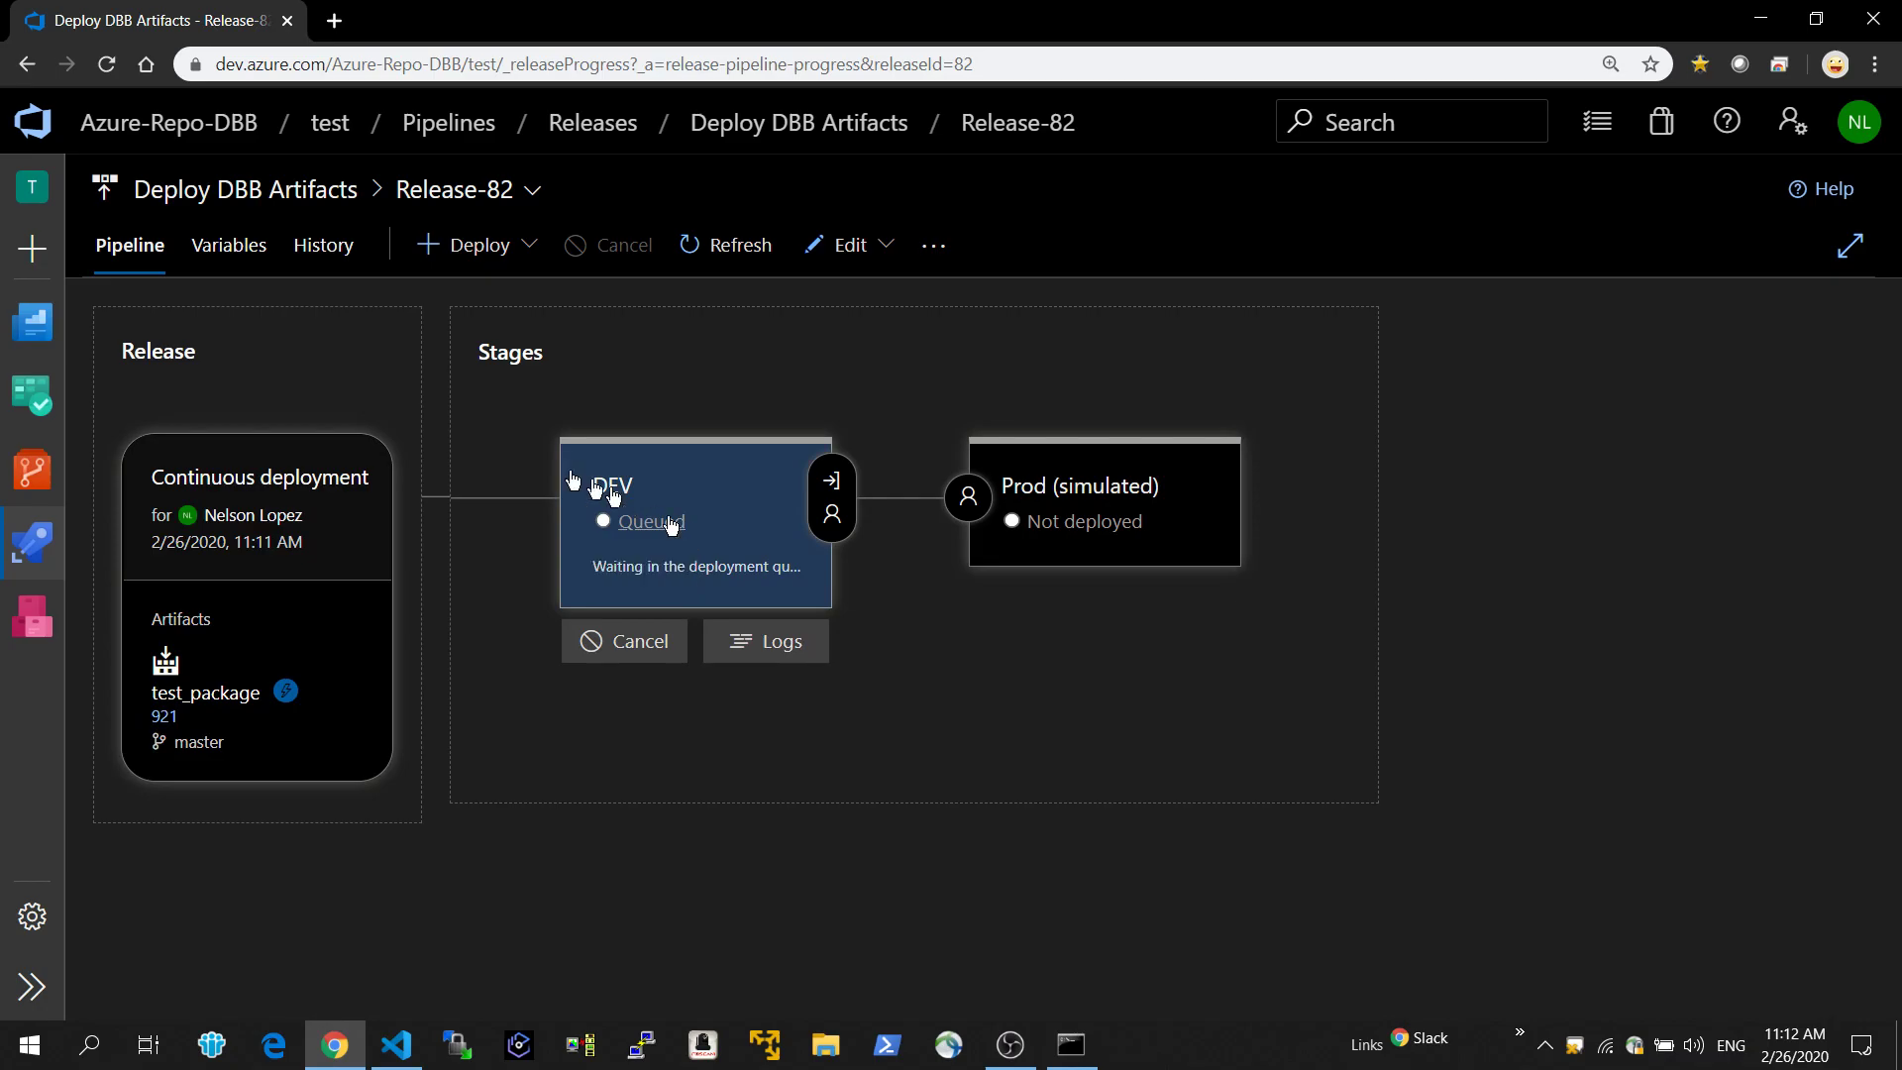
Open Release-81 from the releases list and approve the pending post-deployment approval of its DEV stage.
{"action": "mouse_move", "coordinate": [40, 543]}
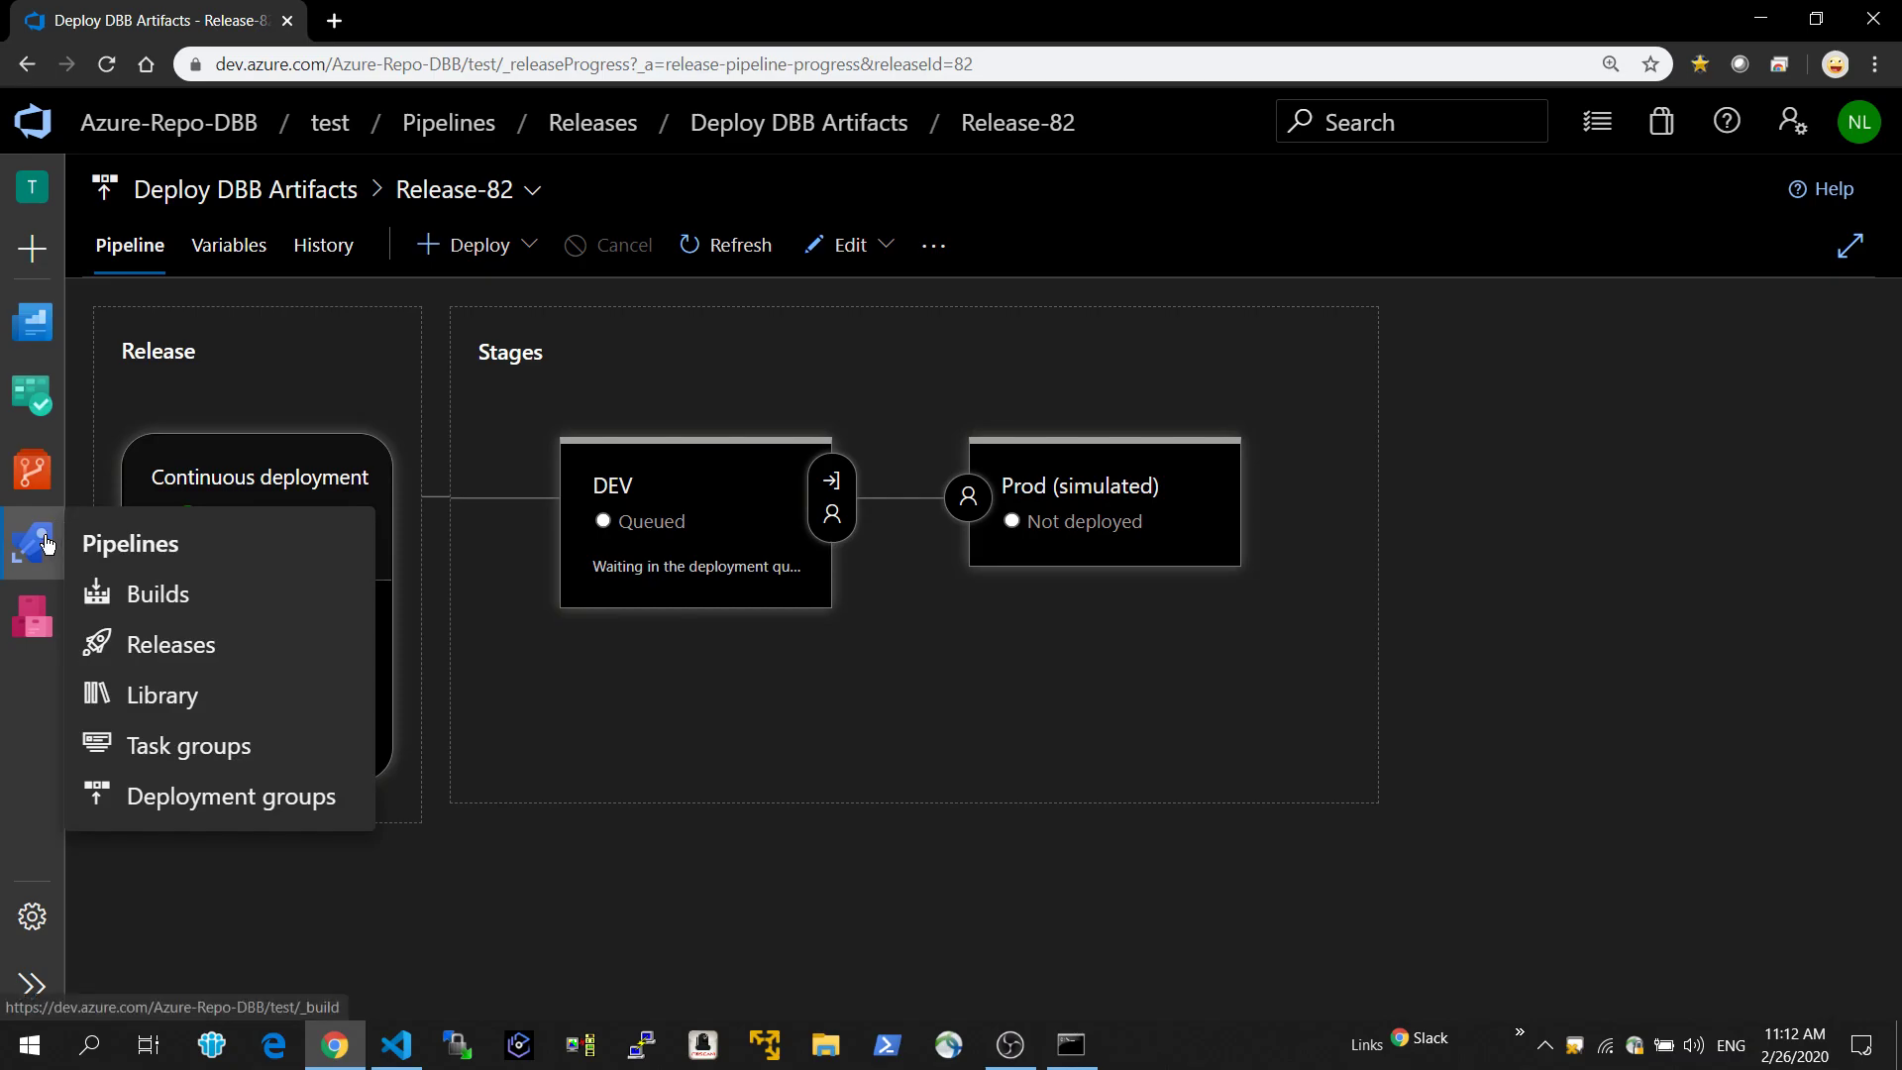
{"action": "left_click", "coordinate": [136, 644]}
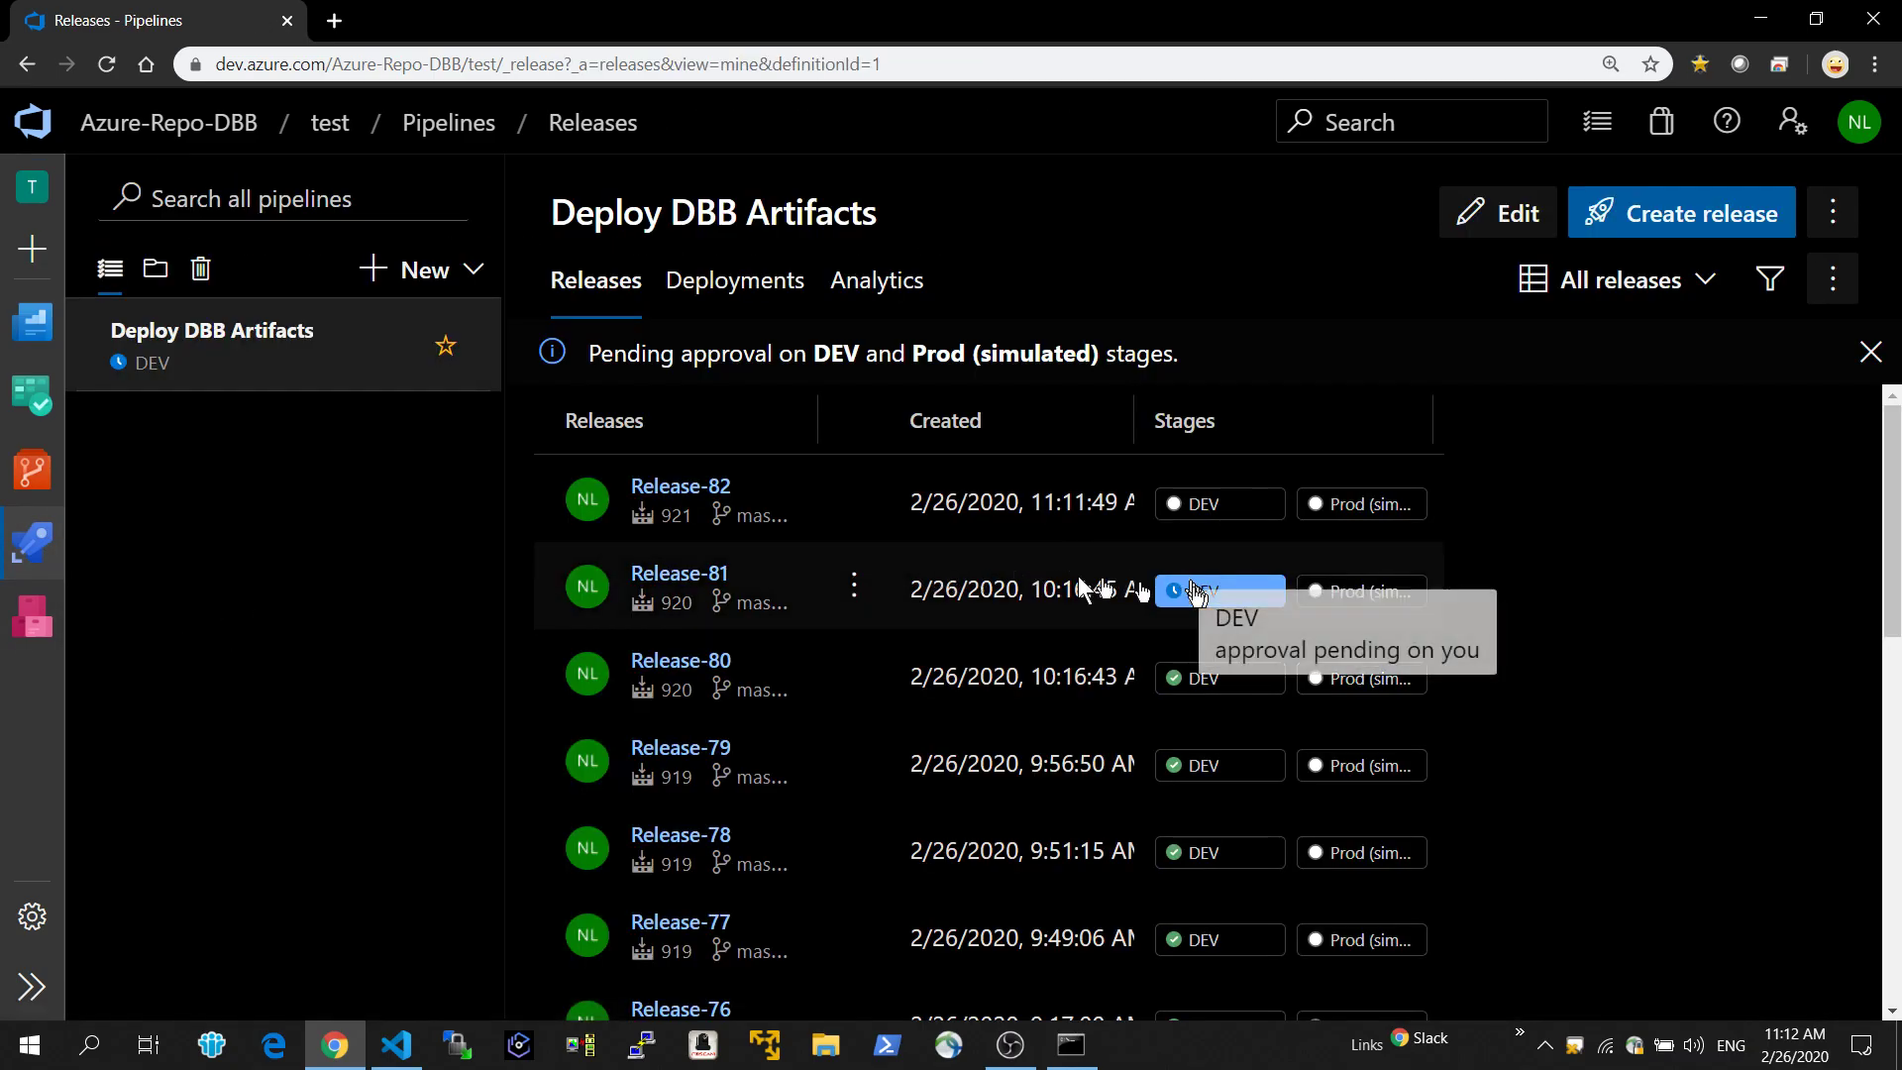
{"action": "left_click", "coordinate": [689, 585]}
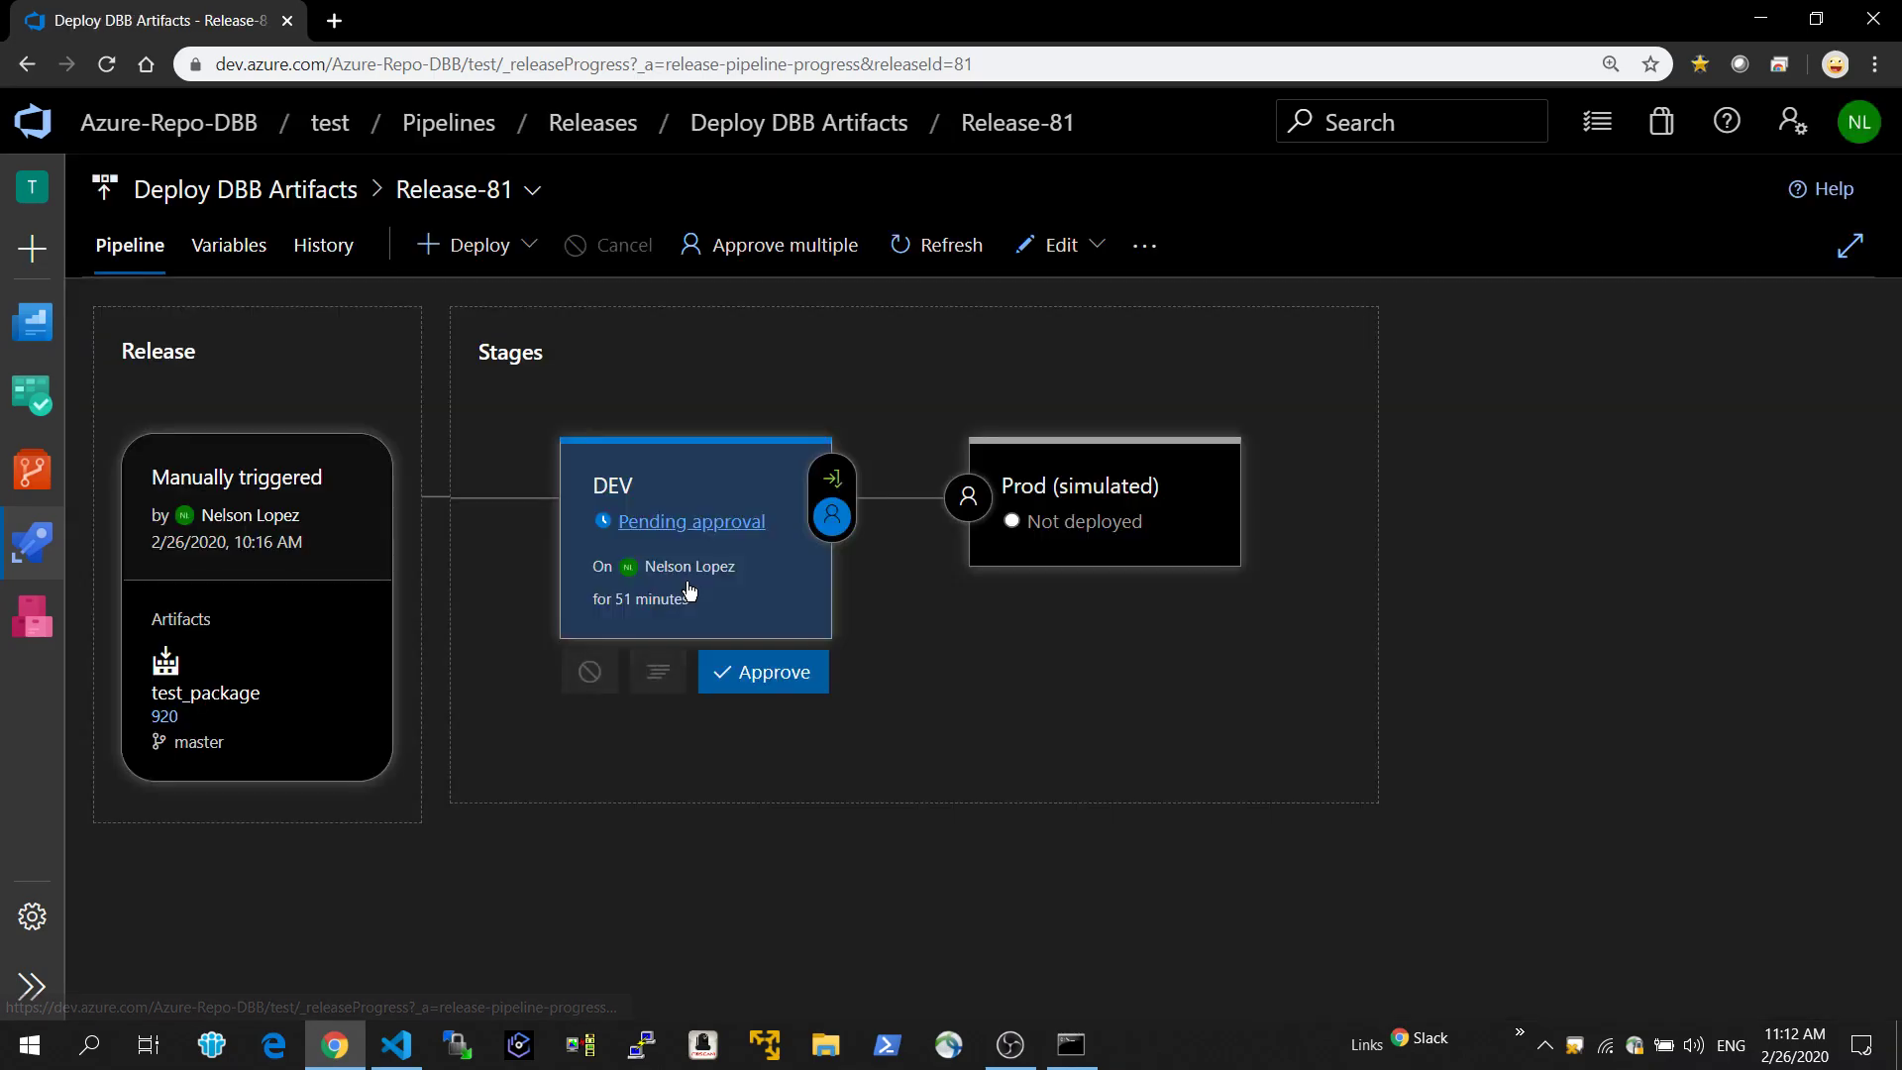
{"action": "left_click", "coordinate": [771, 674]}
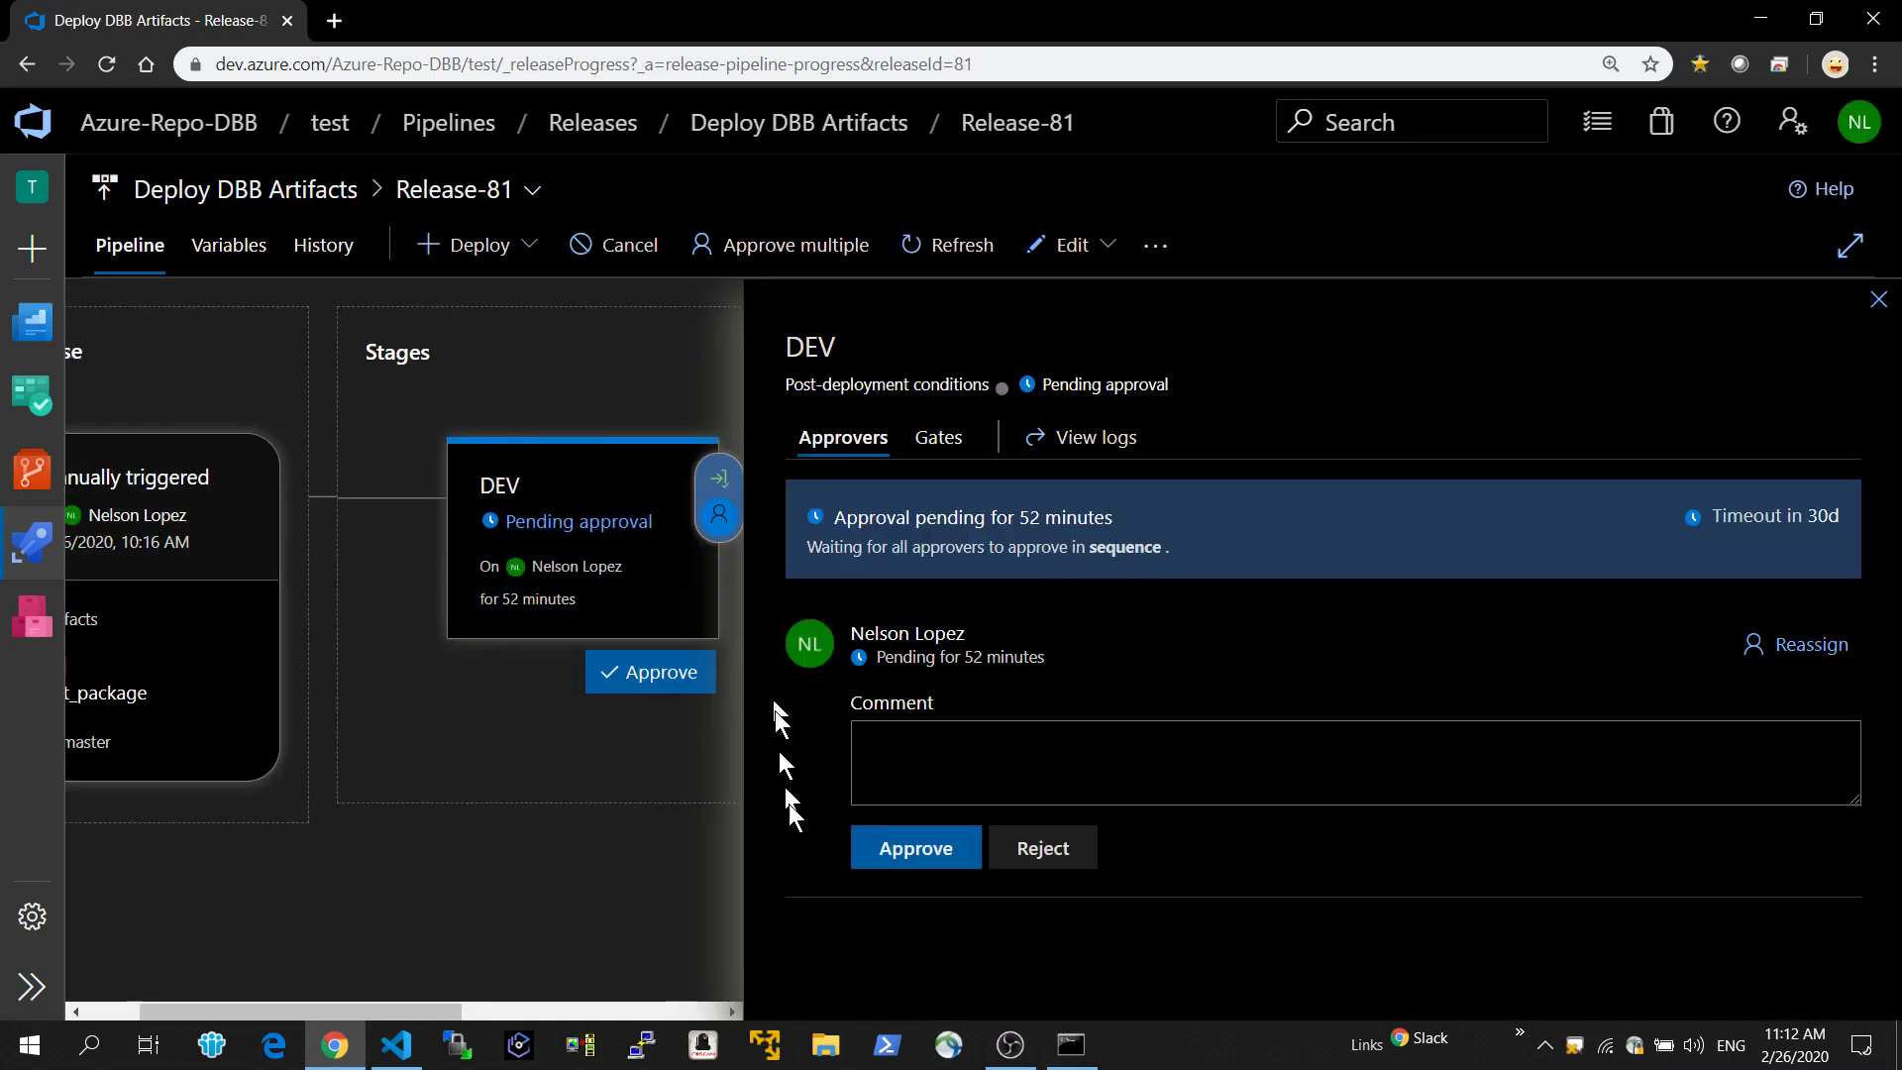
{"action": "left_click", "coordinate": [882, 850]}
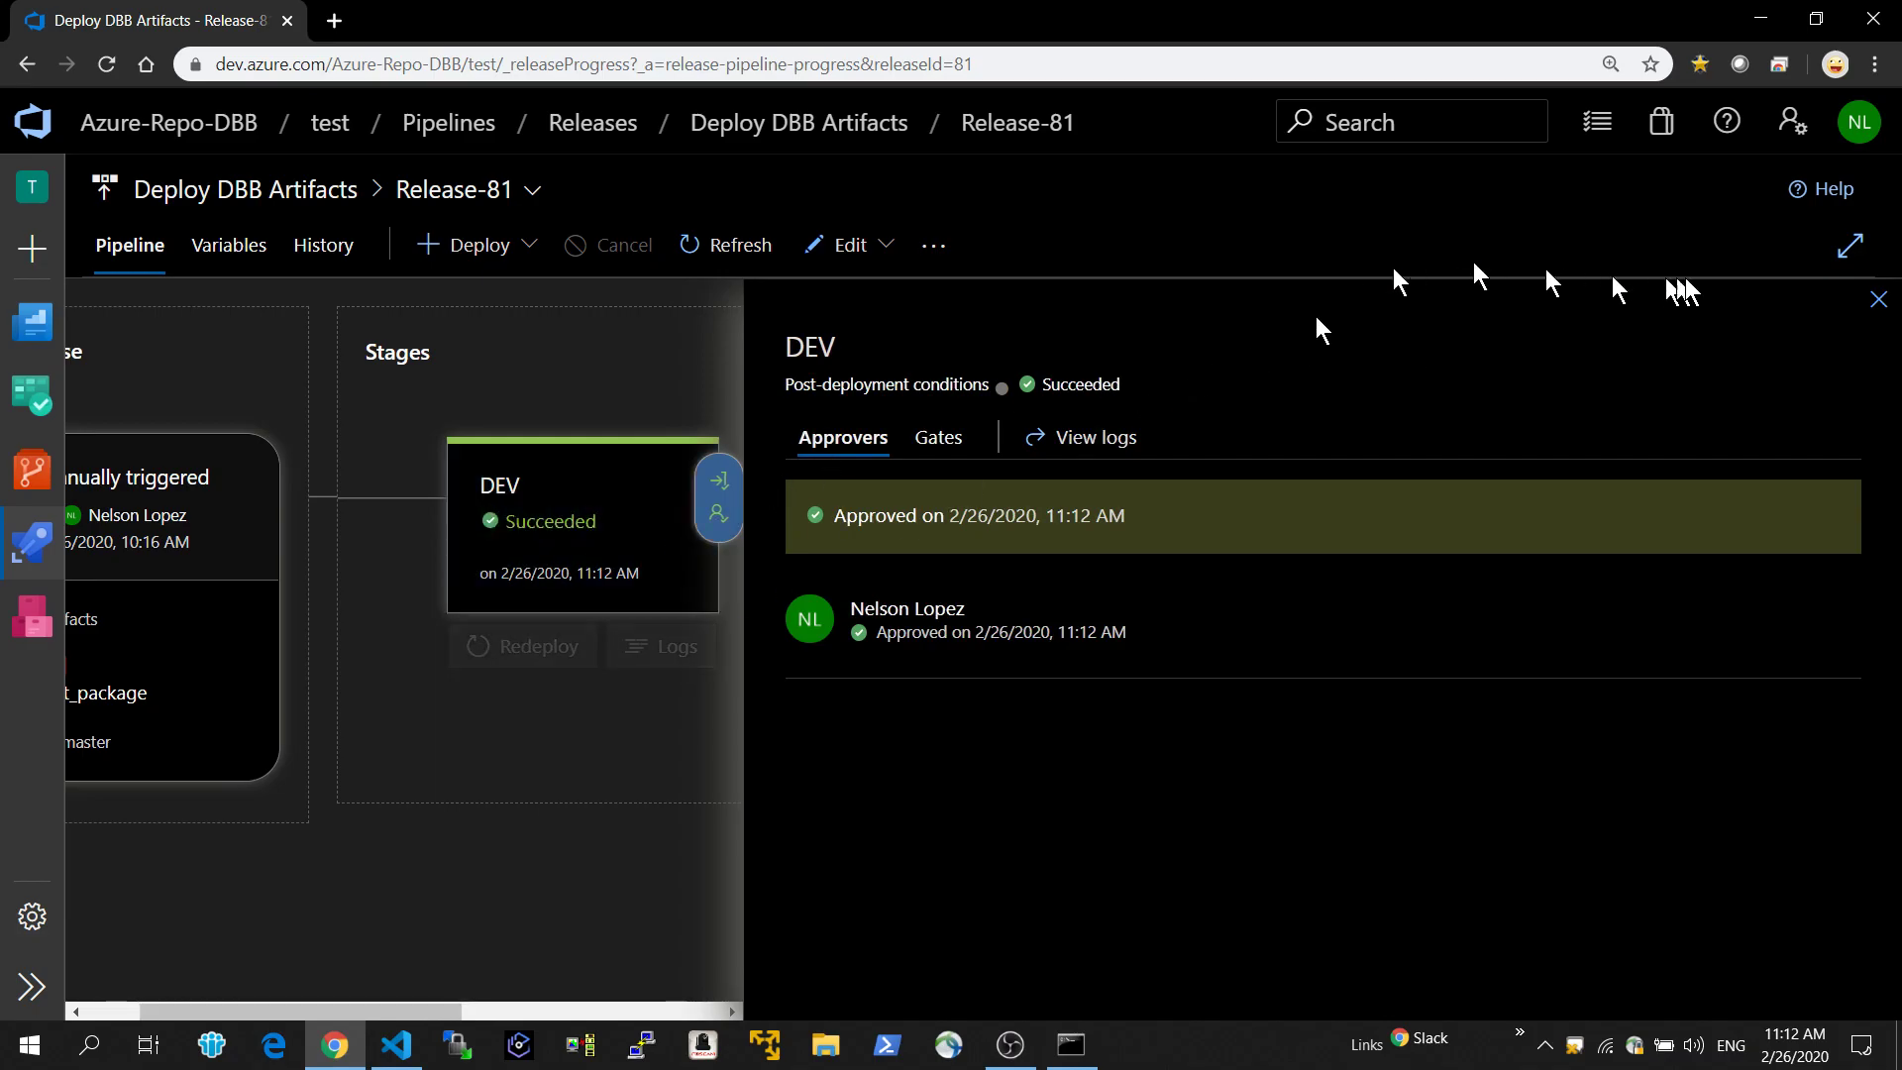
{"action": "left_click", "coordinate": [1879, 299]}
{"action": "mouse_move", "coordinate": [783, 558]}
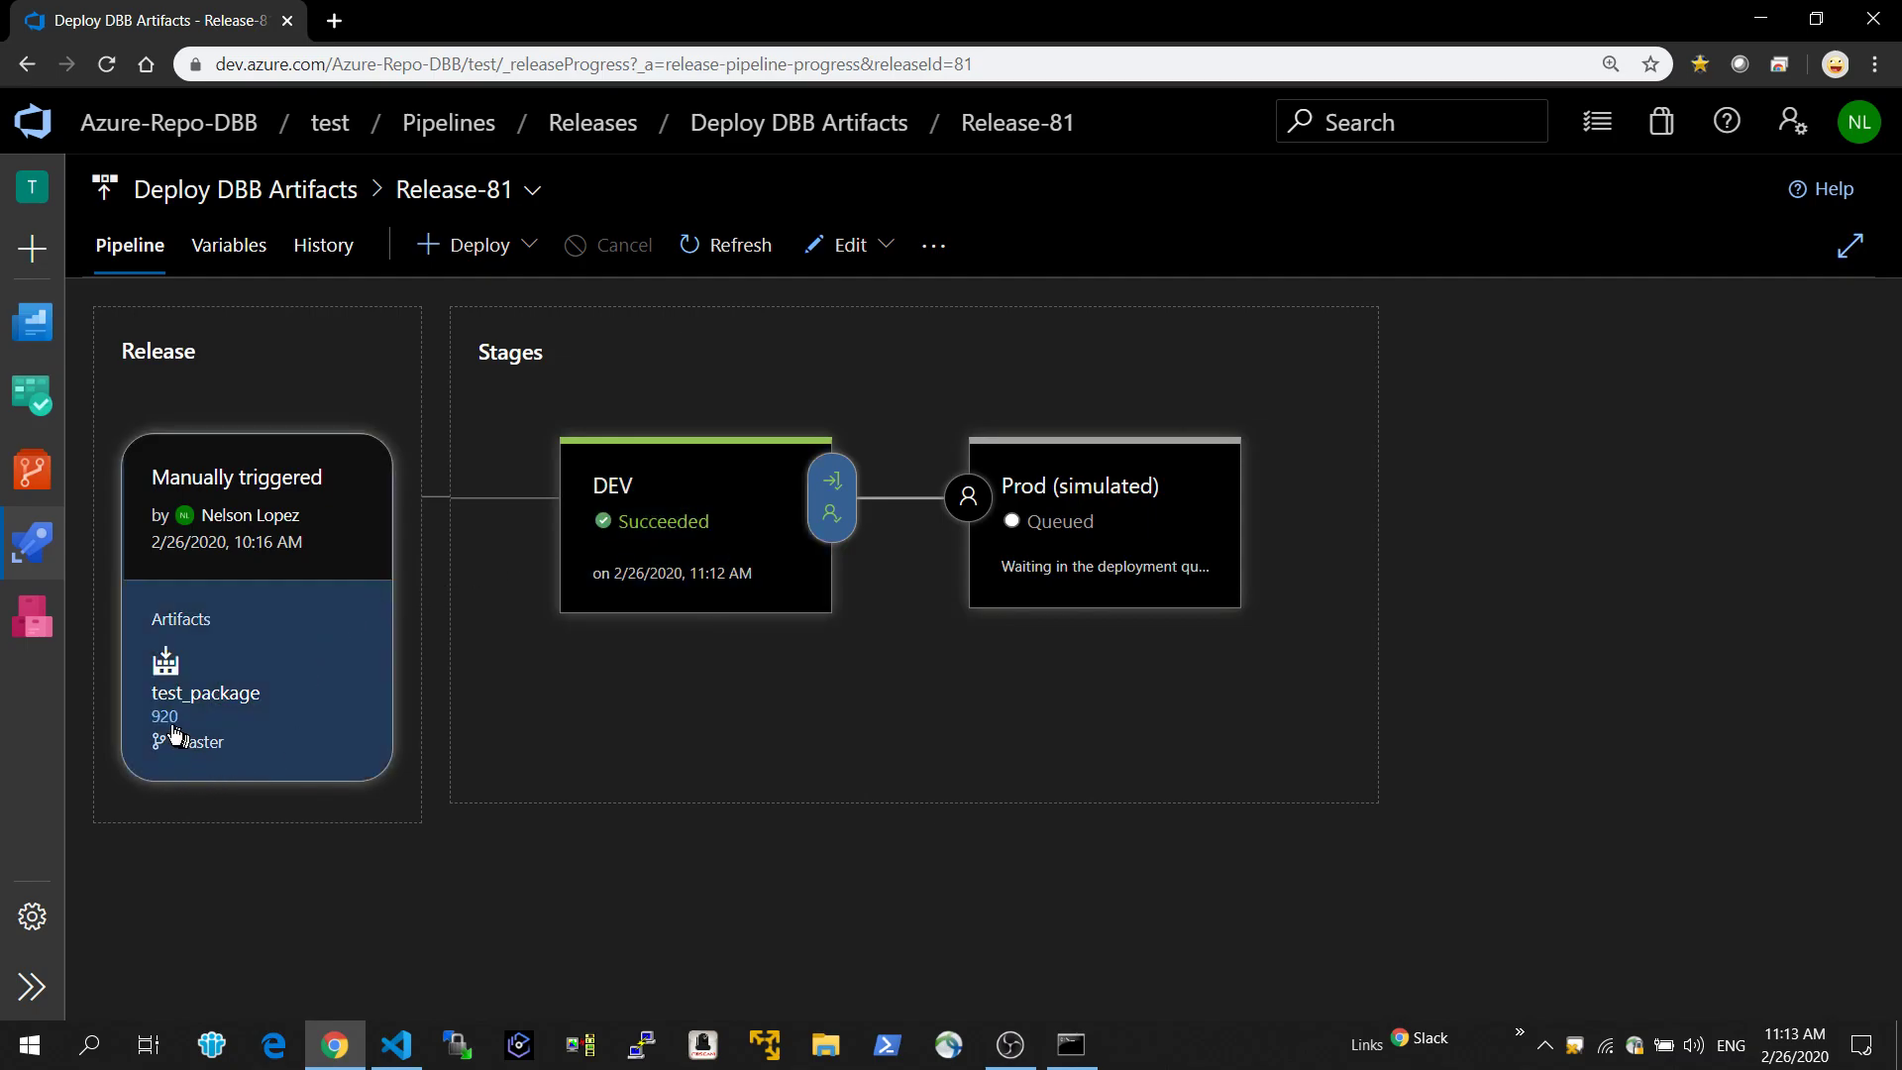
{"action": "mouse_move", "coordinate": [628, 527]}
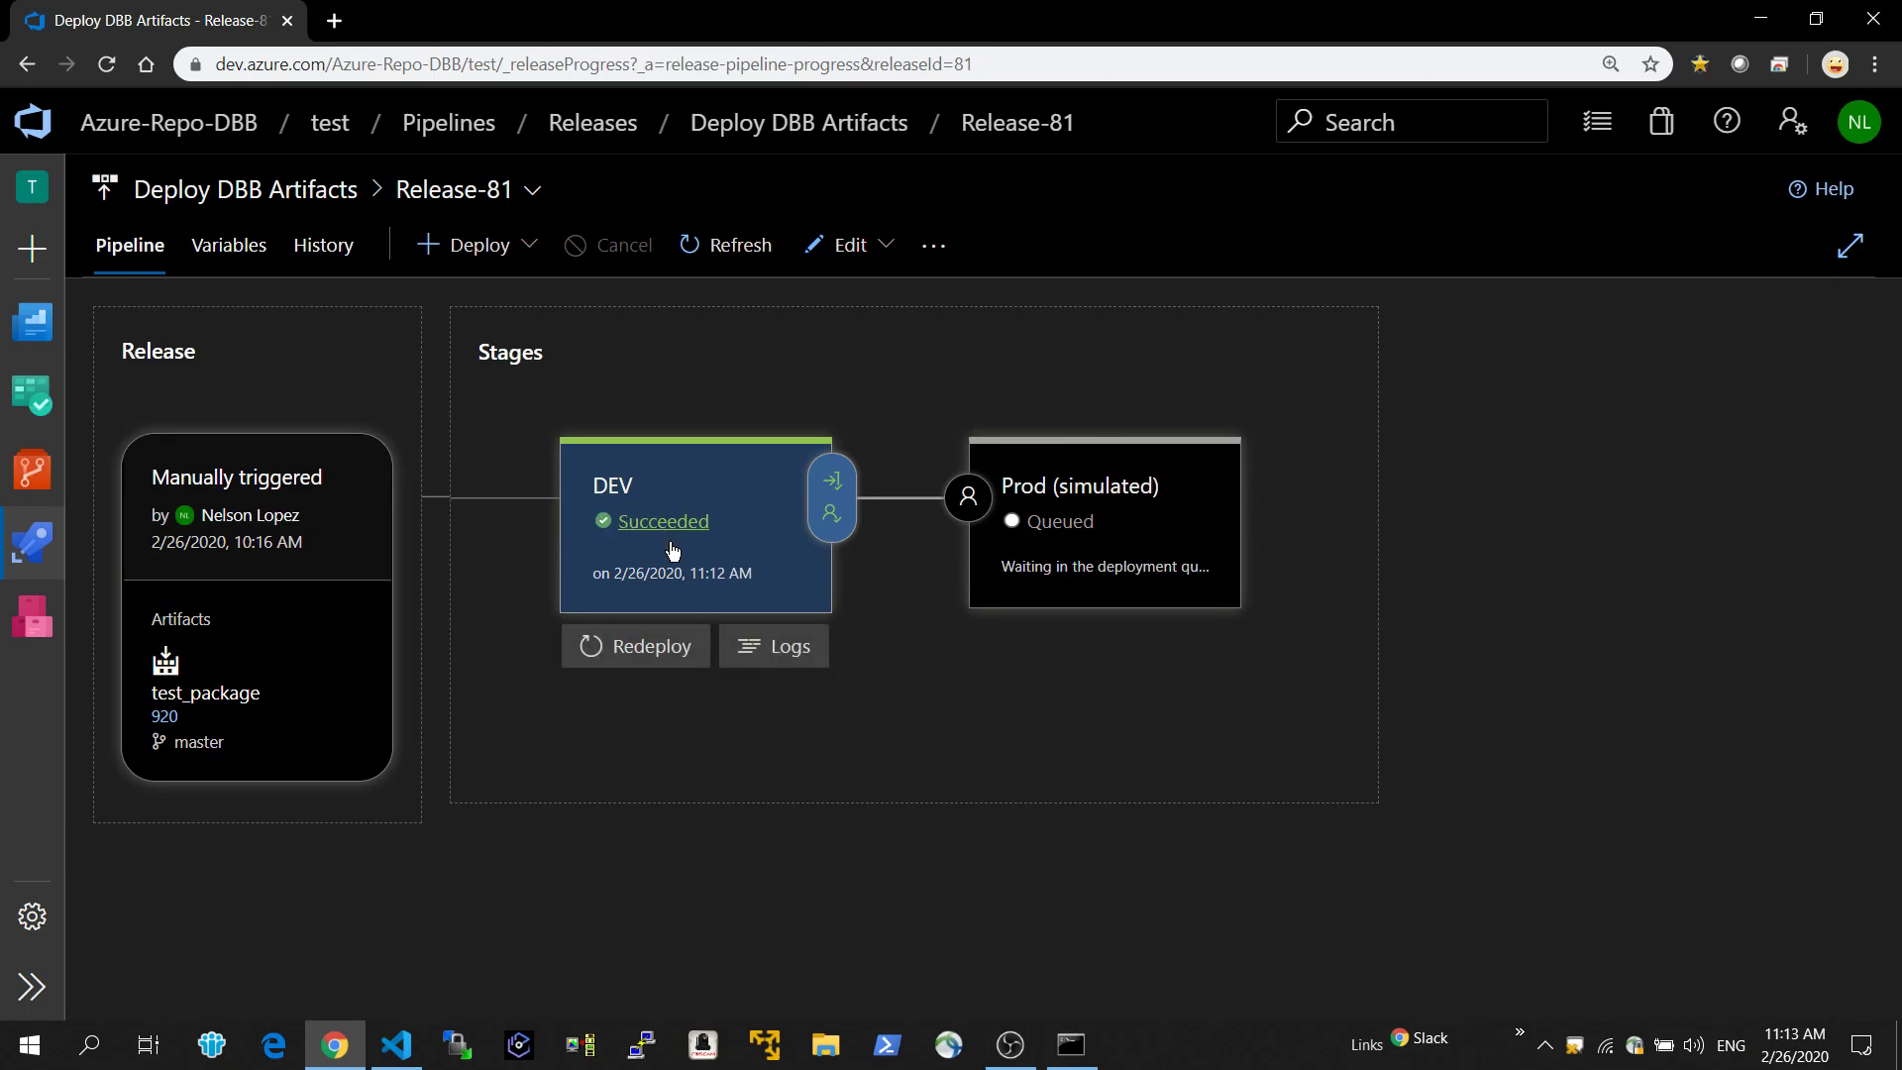
Open Release-82 from the Deploy DBB Artifacts releases and show the logs of its DEV stage.
{"action": "mouse_move", "coordinate": [1137, 522]}
{"action": "left_click", "coordinate": [48, 550]}
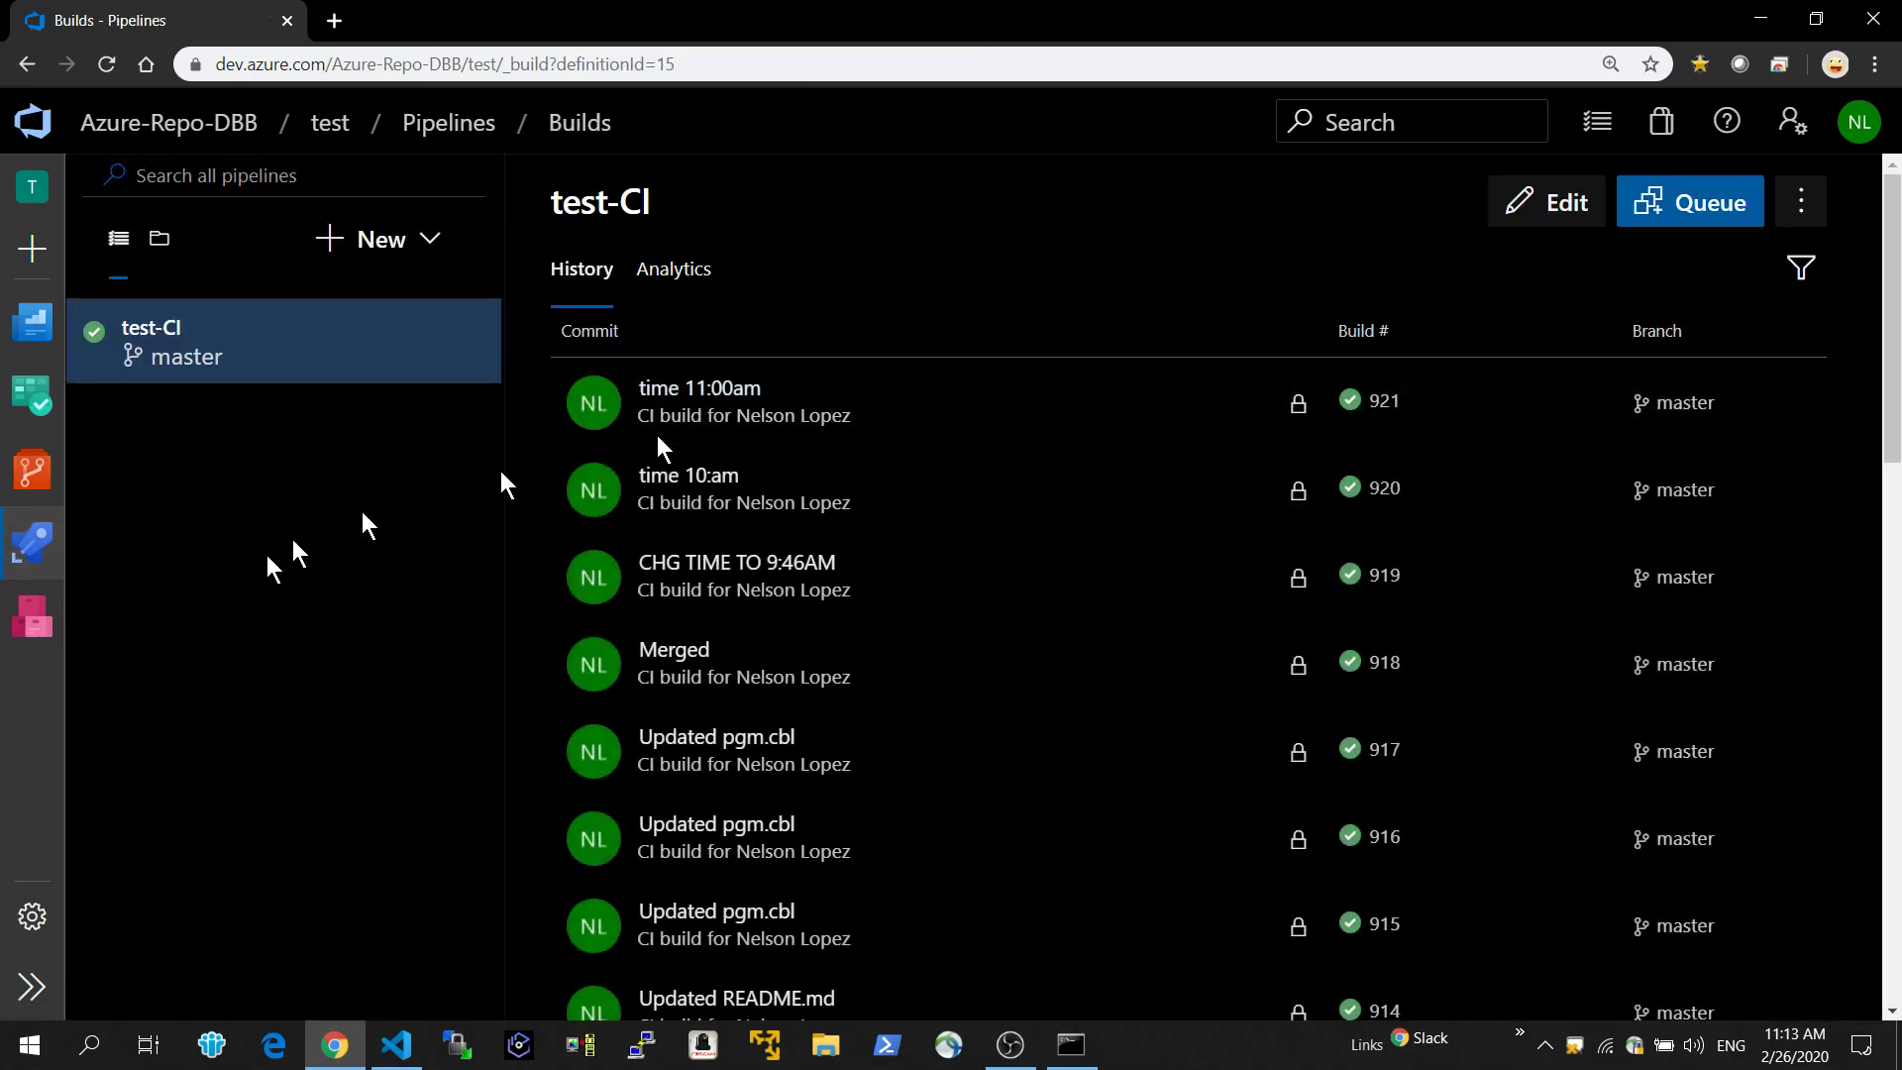
{"action": "mouse_move", "coordinate": [31, 543]}
{"action": "left_click", "coordinate": [177, 666]}
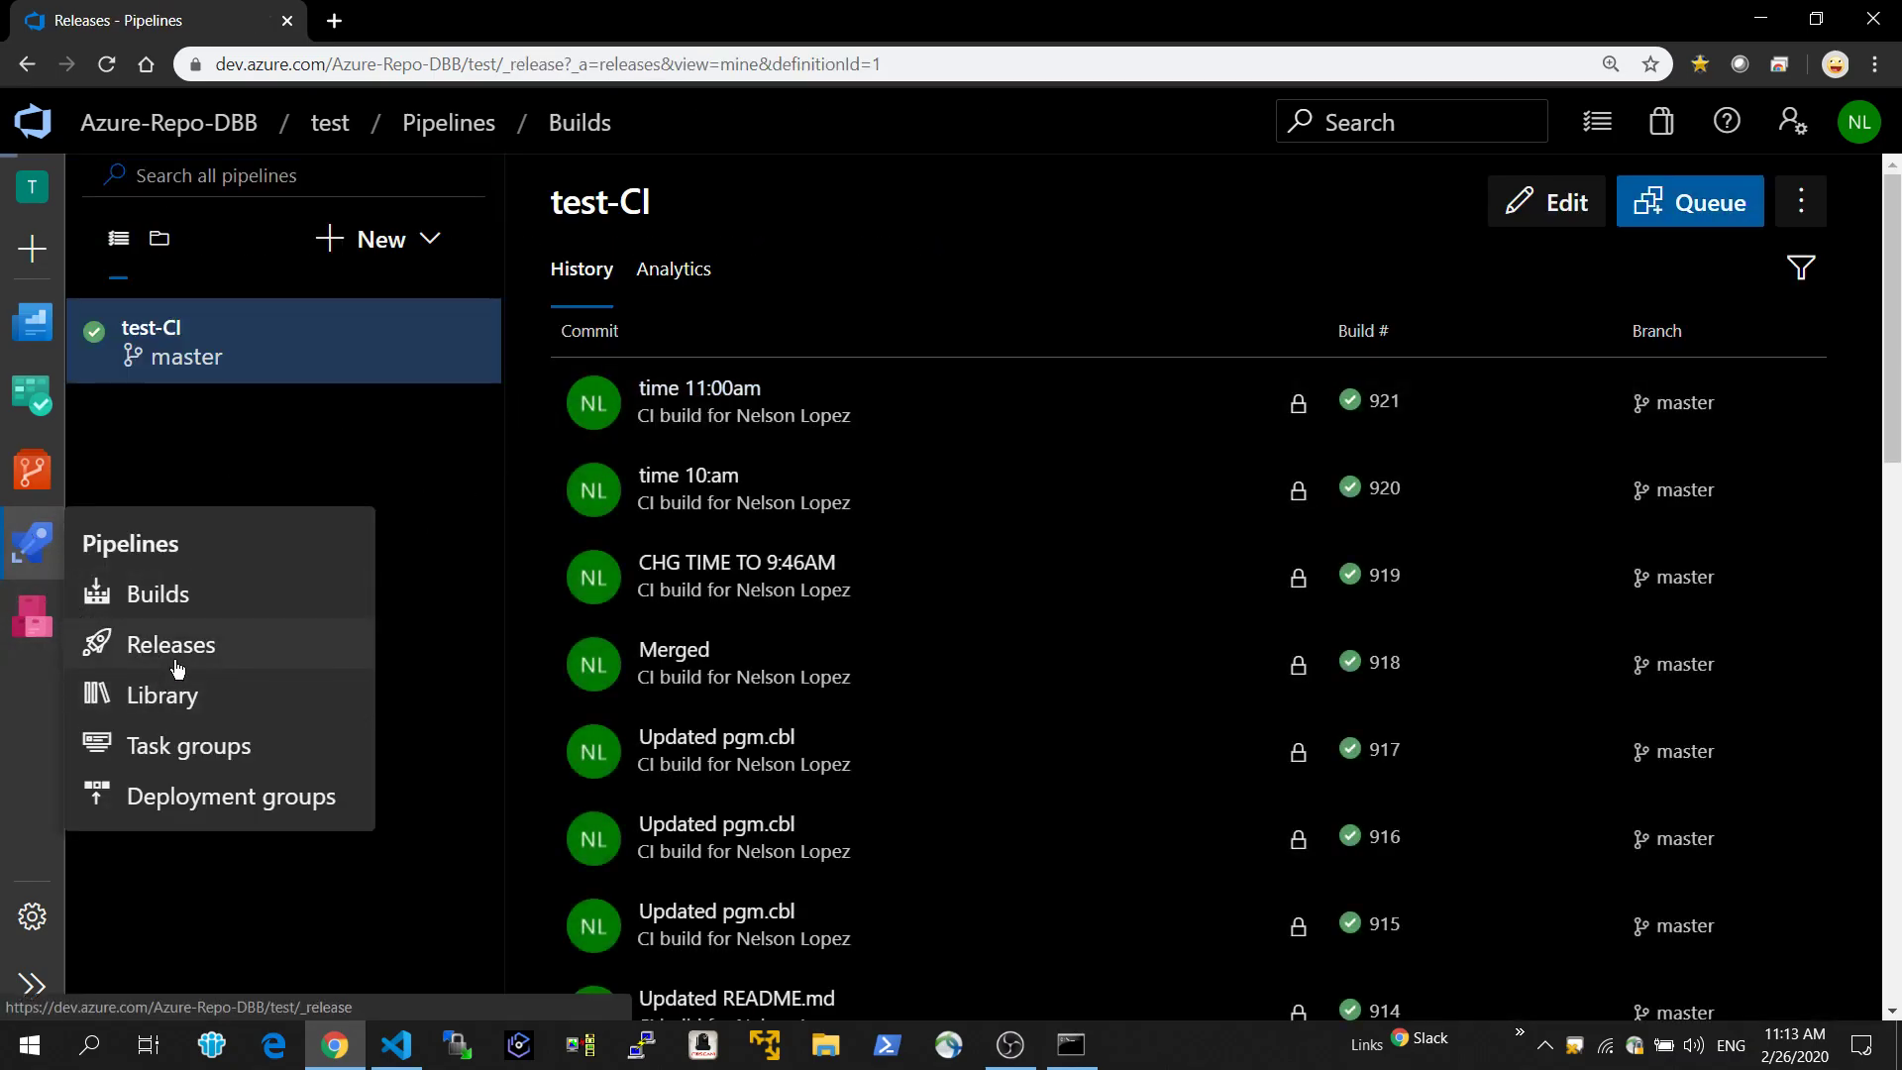
{"action": "left_click", "coordinate": [674, 490]}
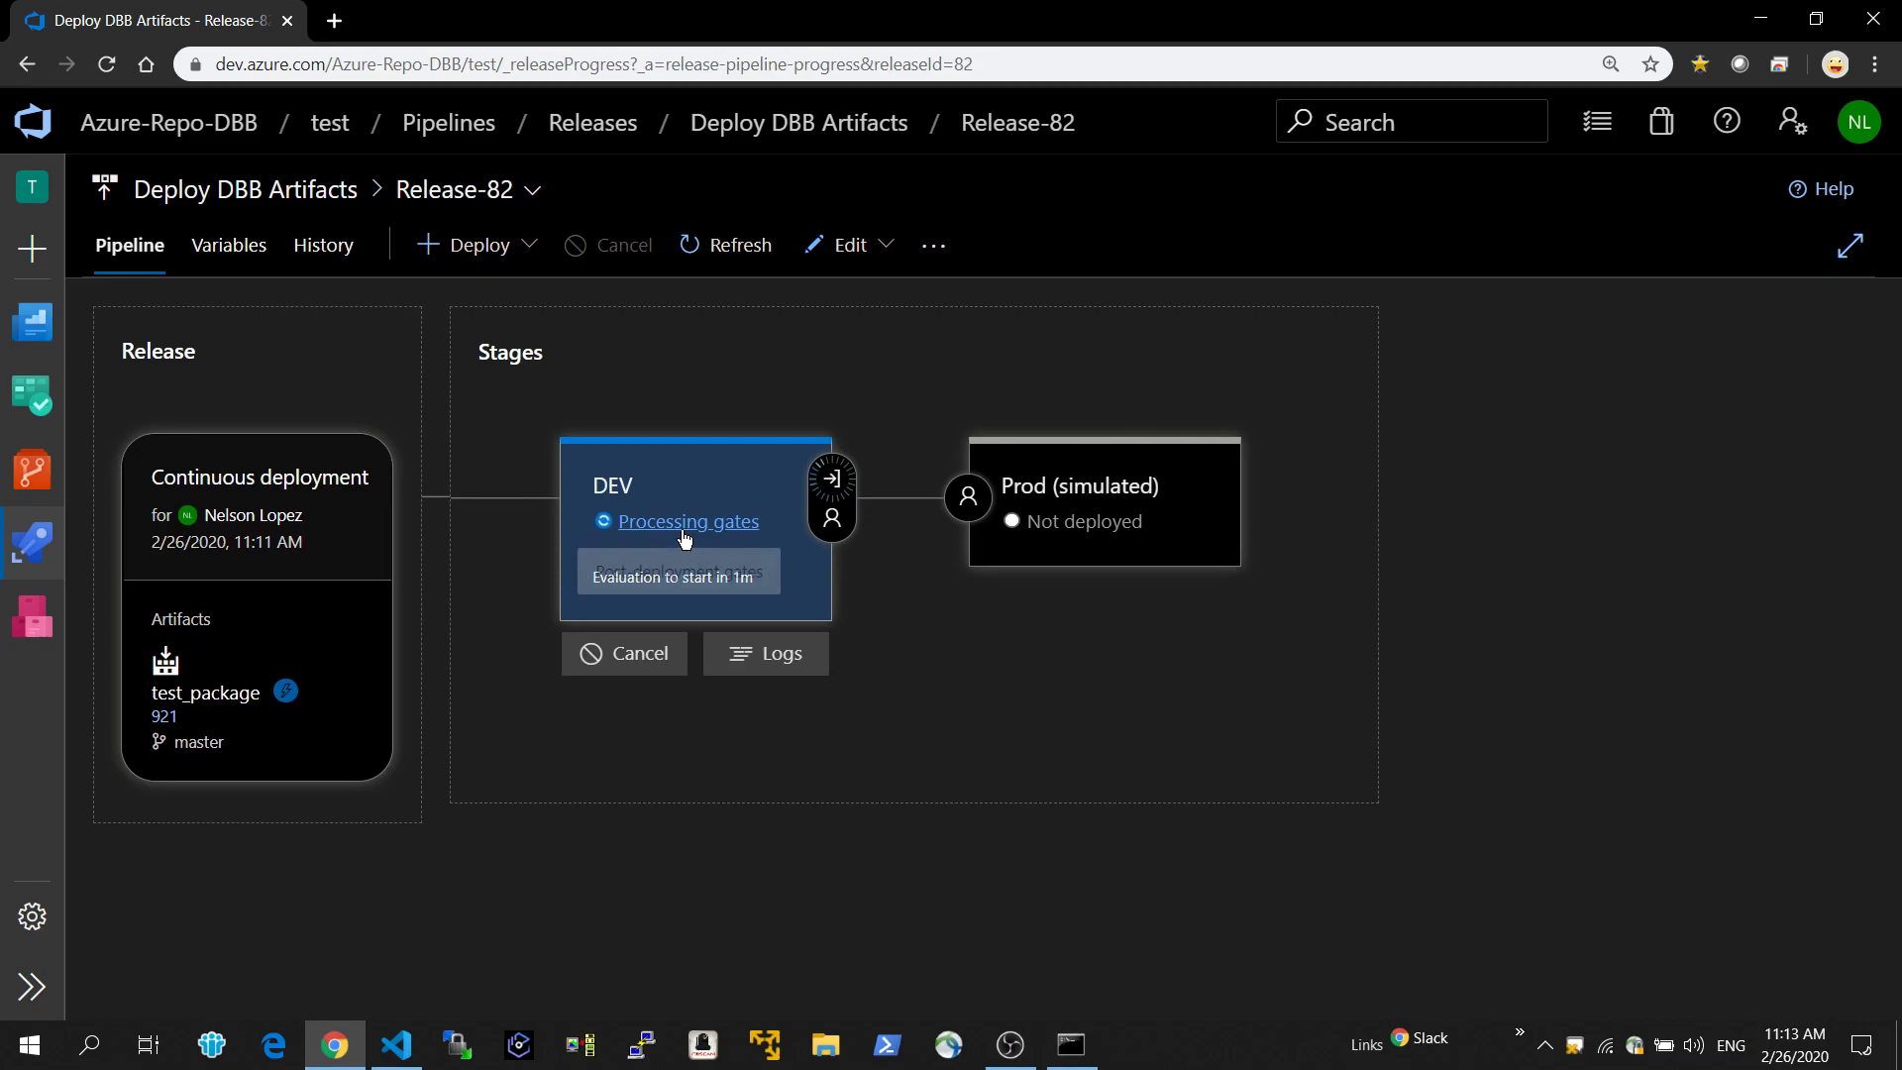
{"action": "left_click", "coordinate": [720, 523]}
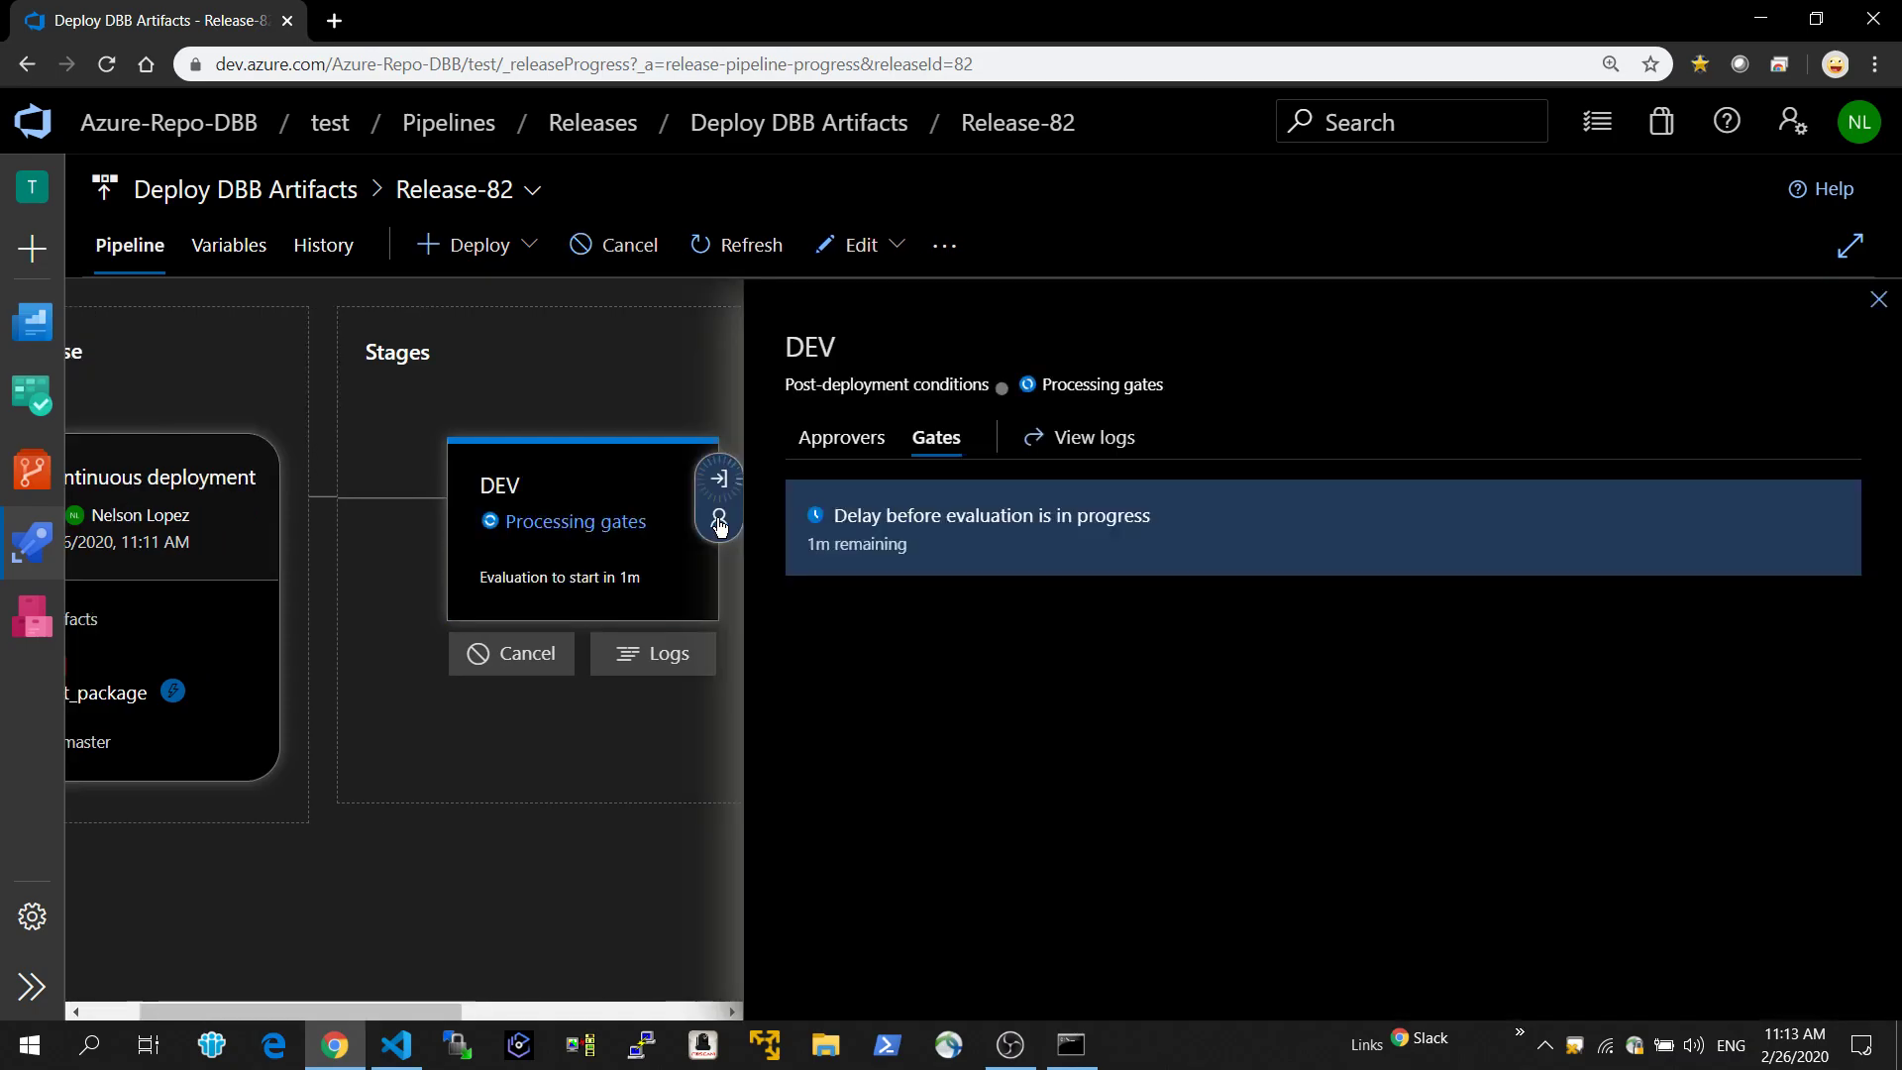
{"action": "left_click", "coordinate": [644, 661]}
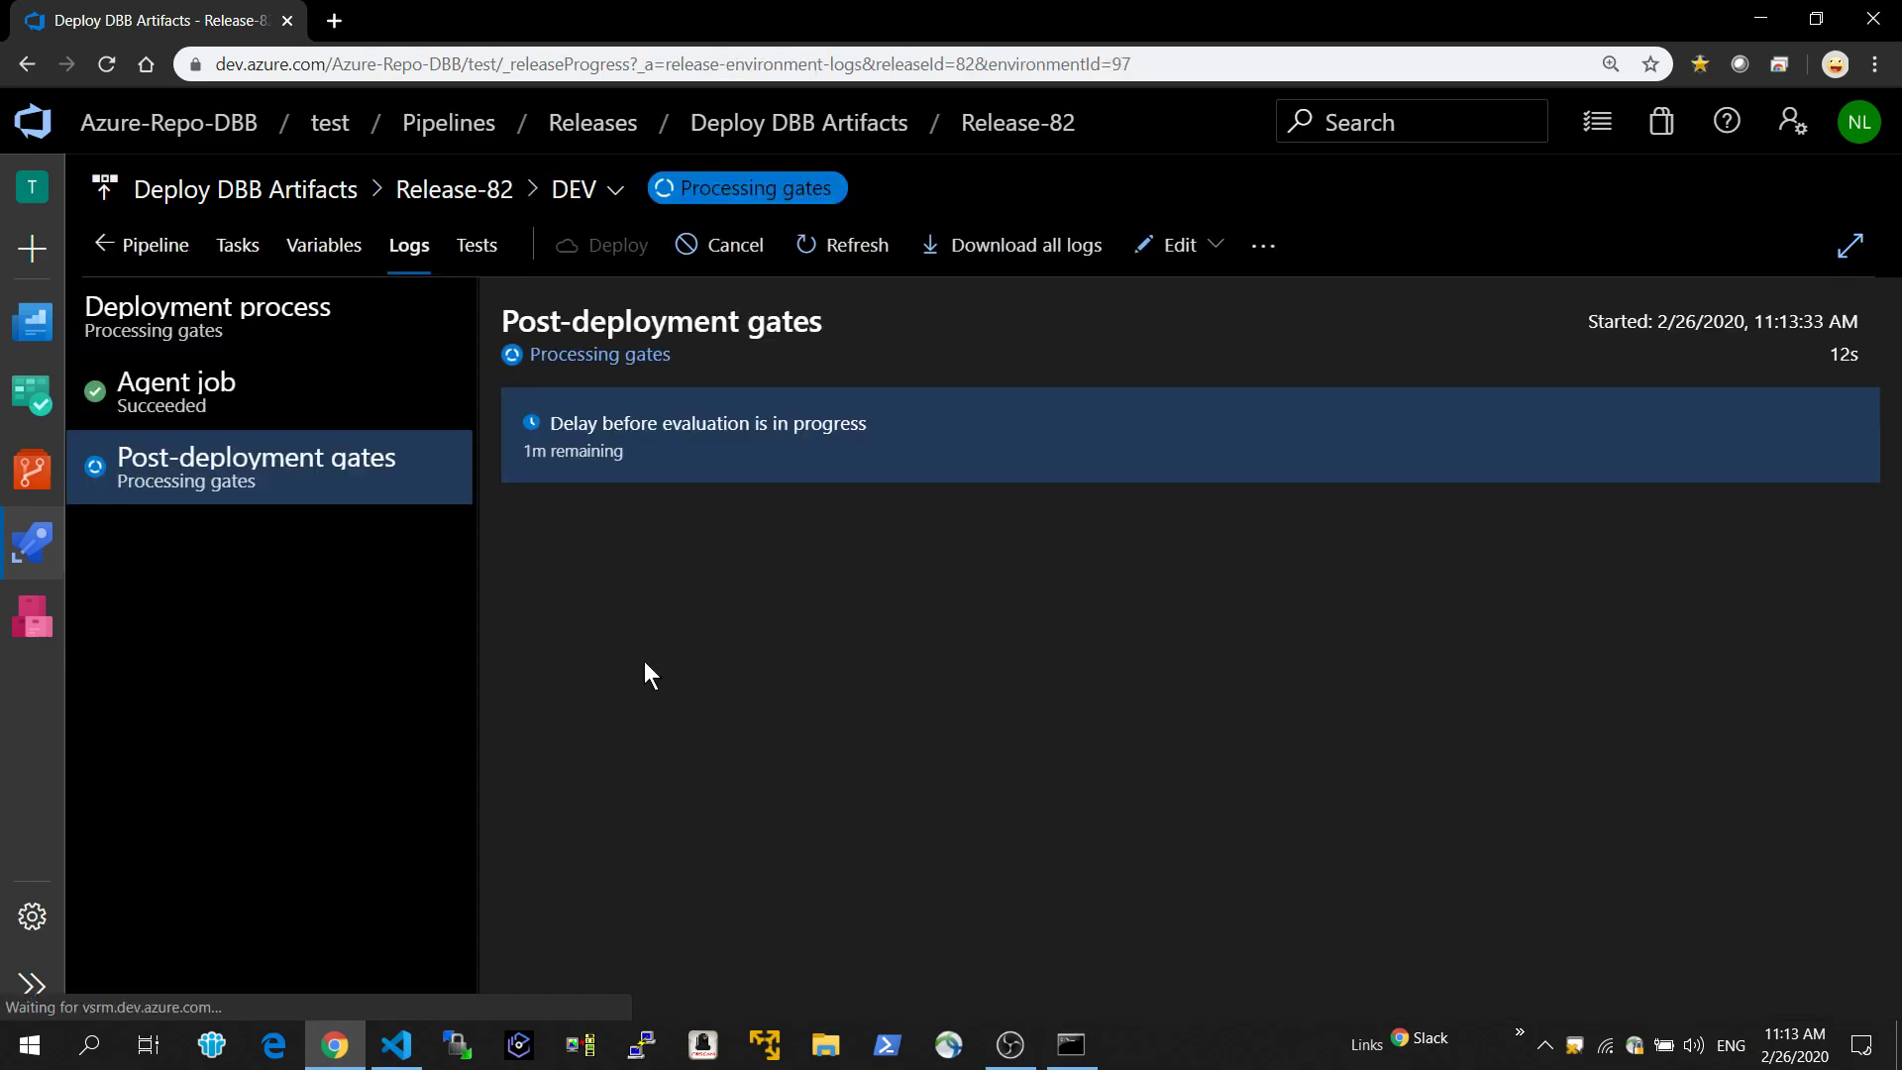
Review the Agent job's task logs from Clean up Deployment workspace through Deploy Package to zOS.
{"action": "left_click", "coordinate": [179, 397]}
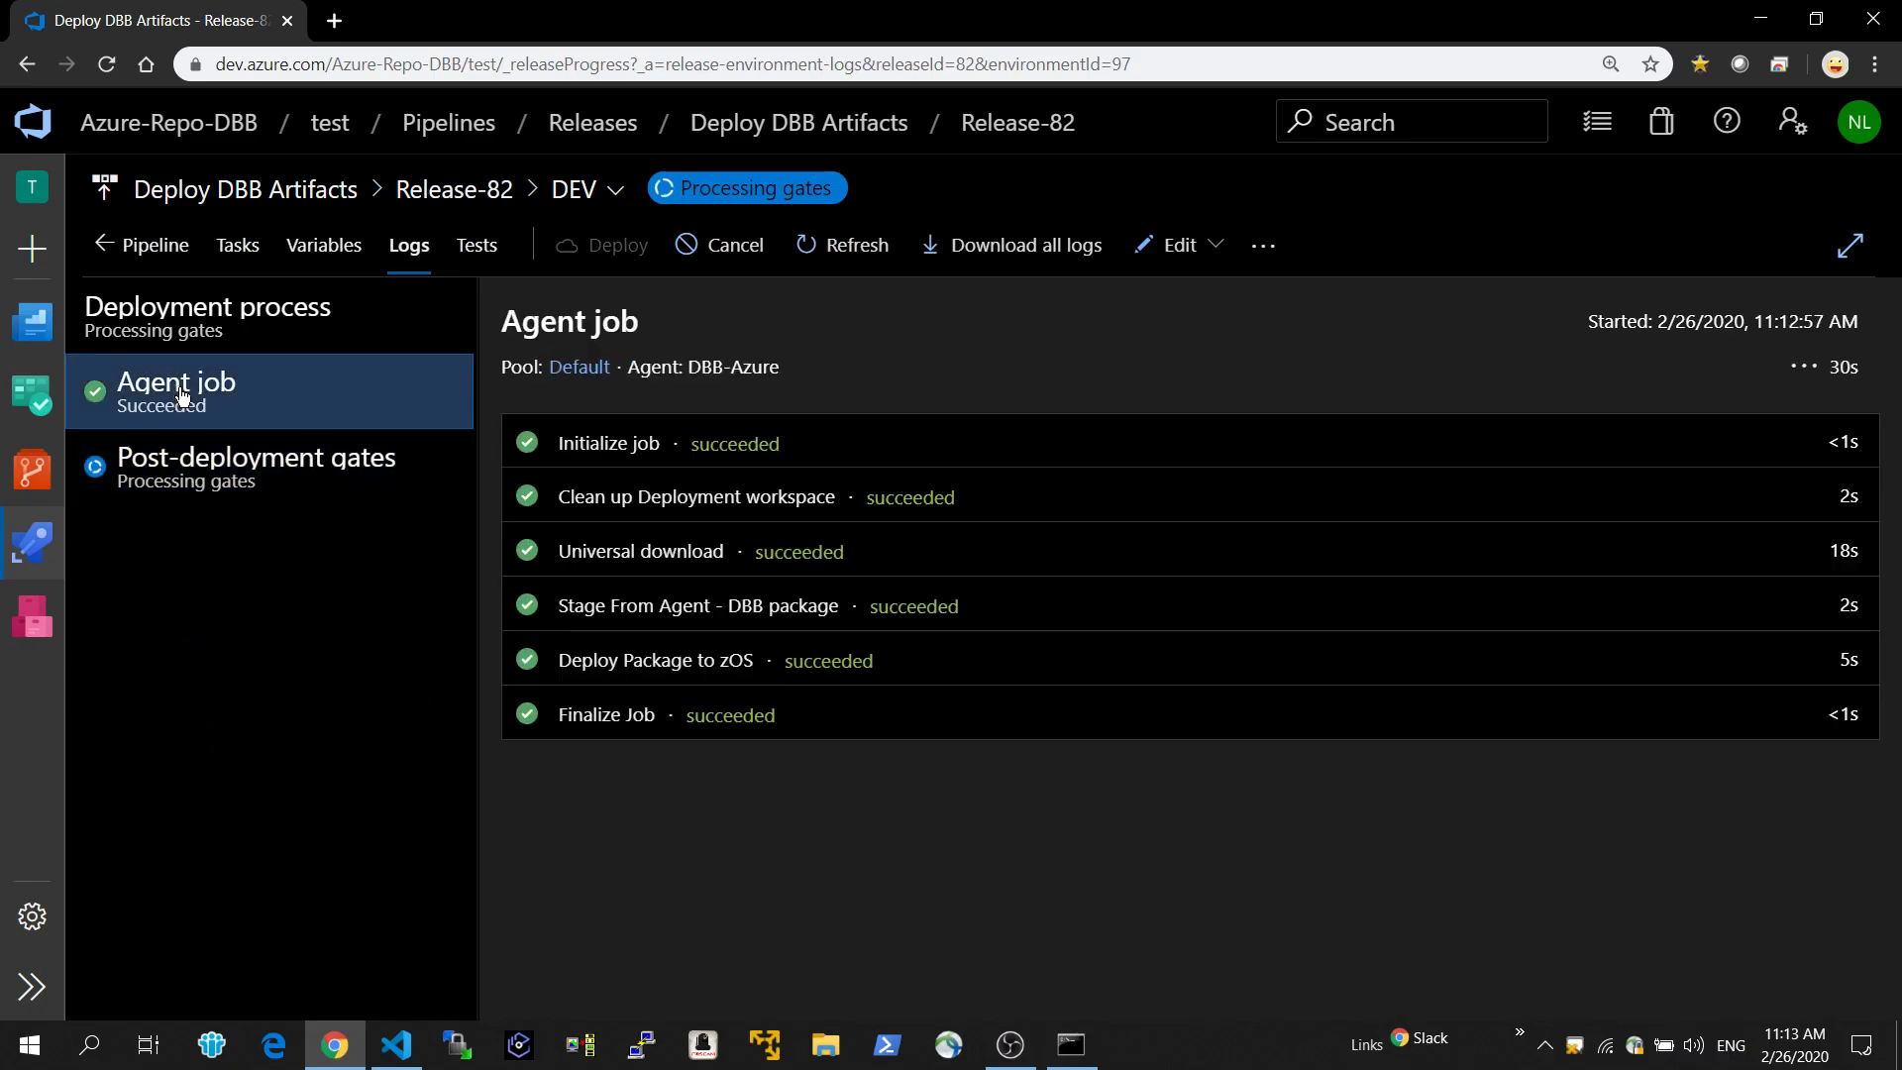
{"action": "left_click", "coordinate": [616, 503]}
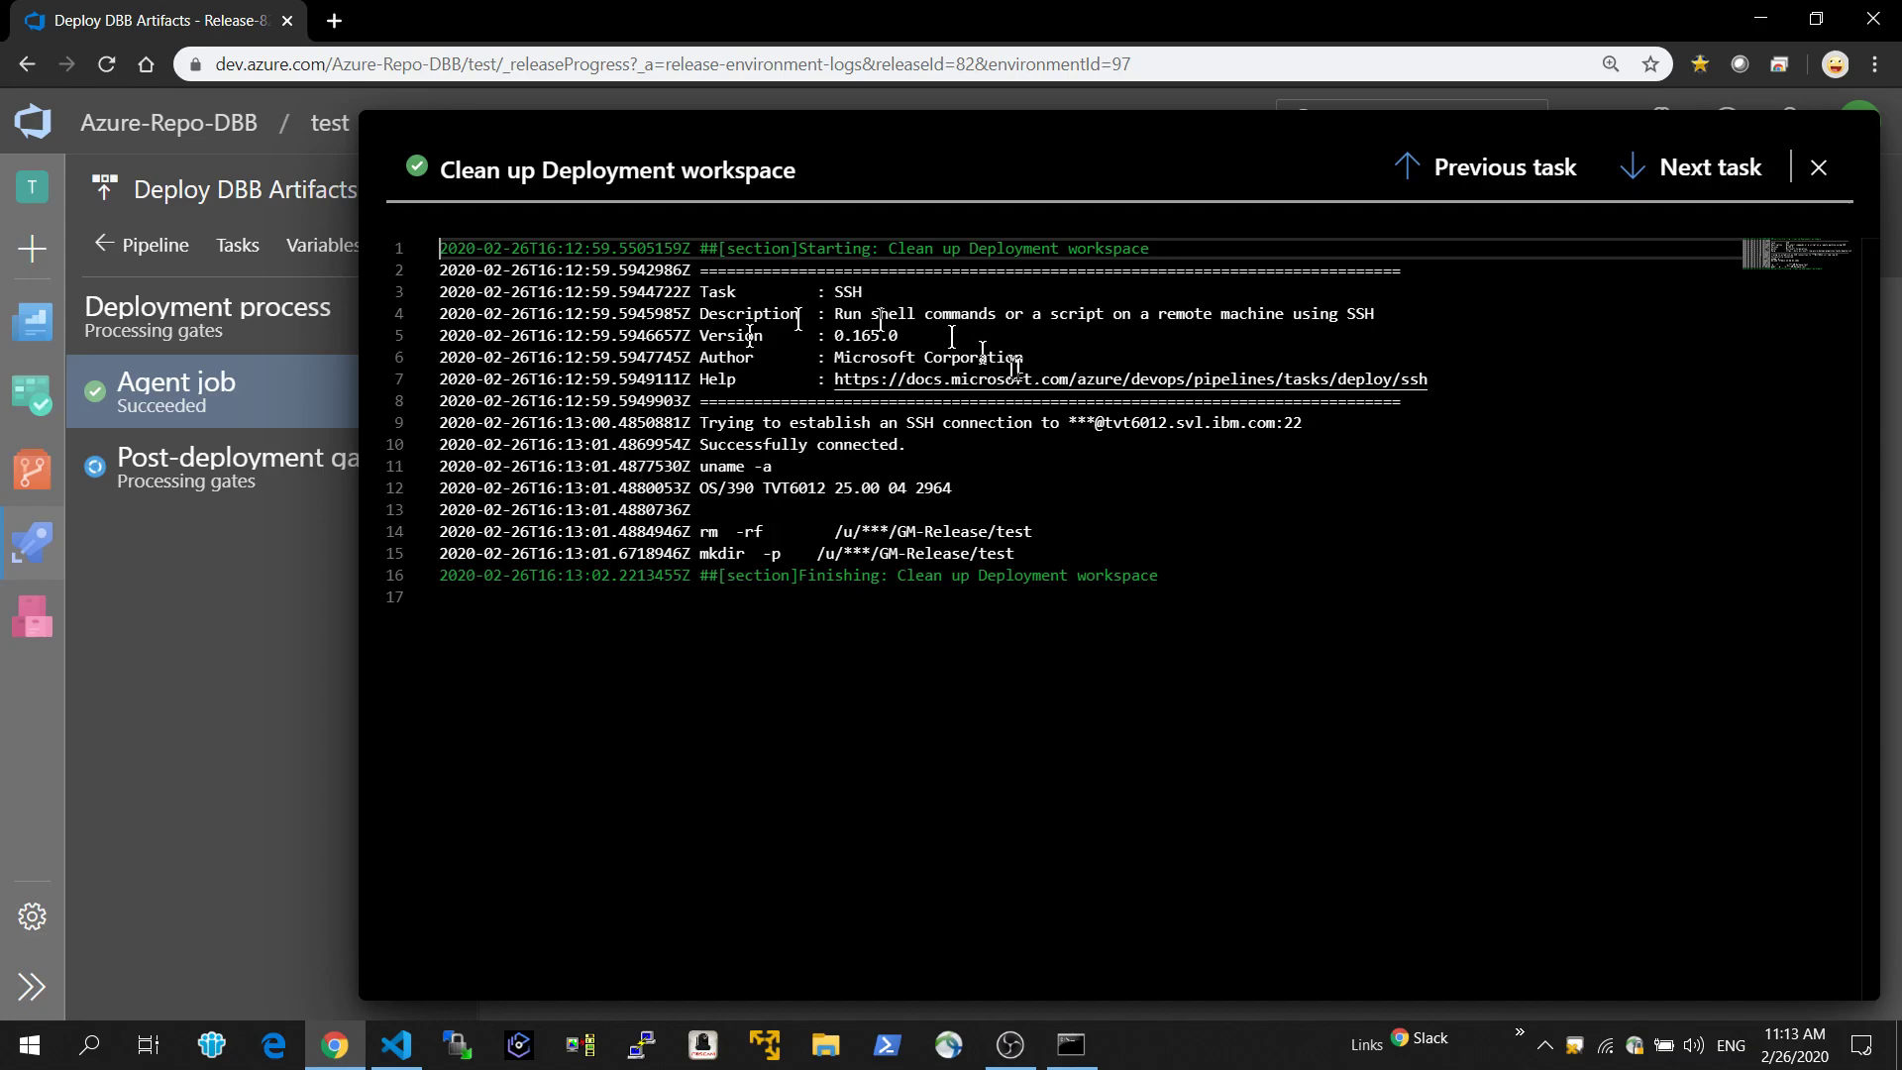
{"action": "left_click", "coordinate": [1640, 176]}
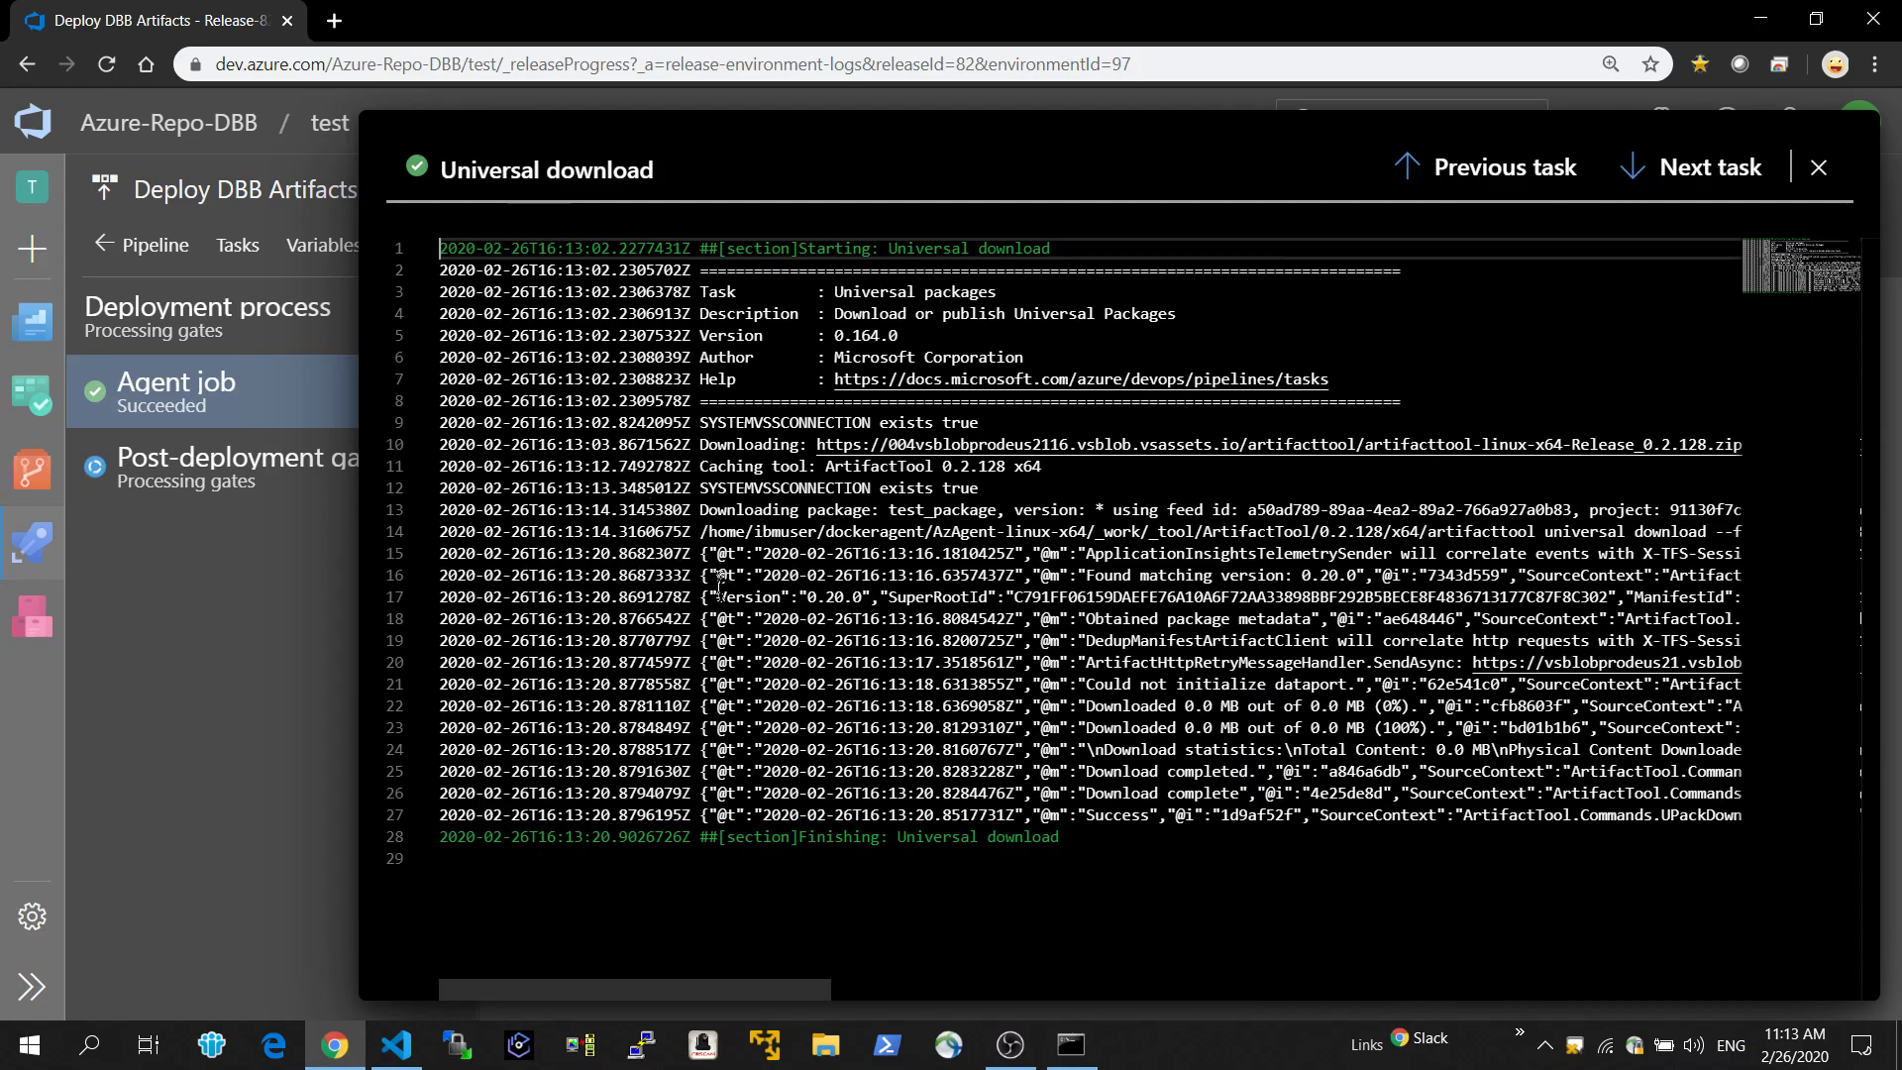
{"action": "left_click", "coordinate": [1630, 174]}
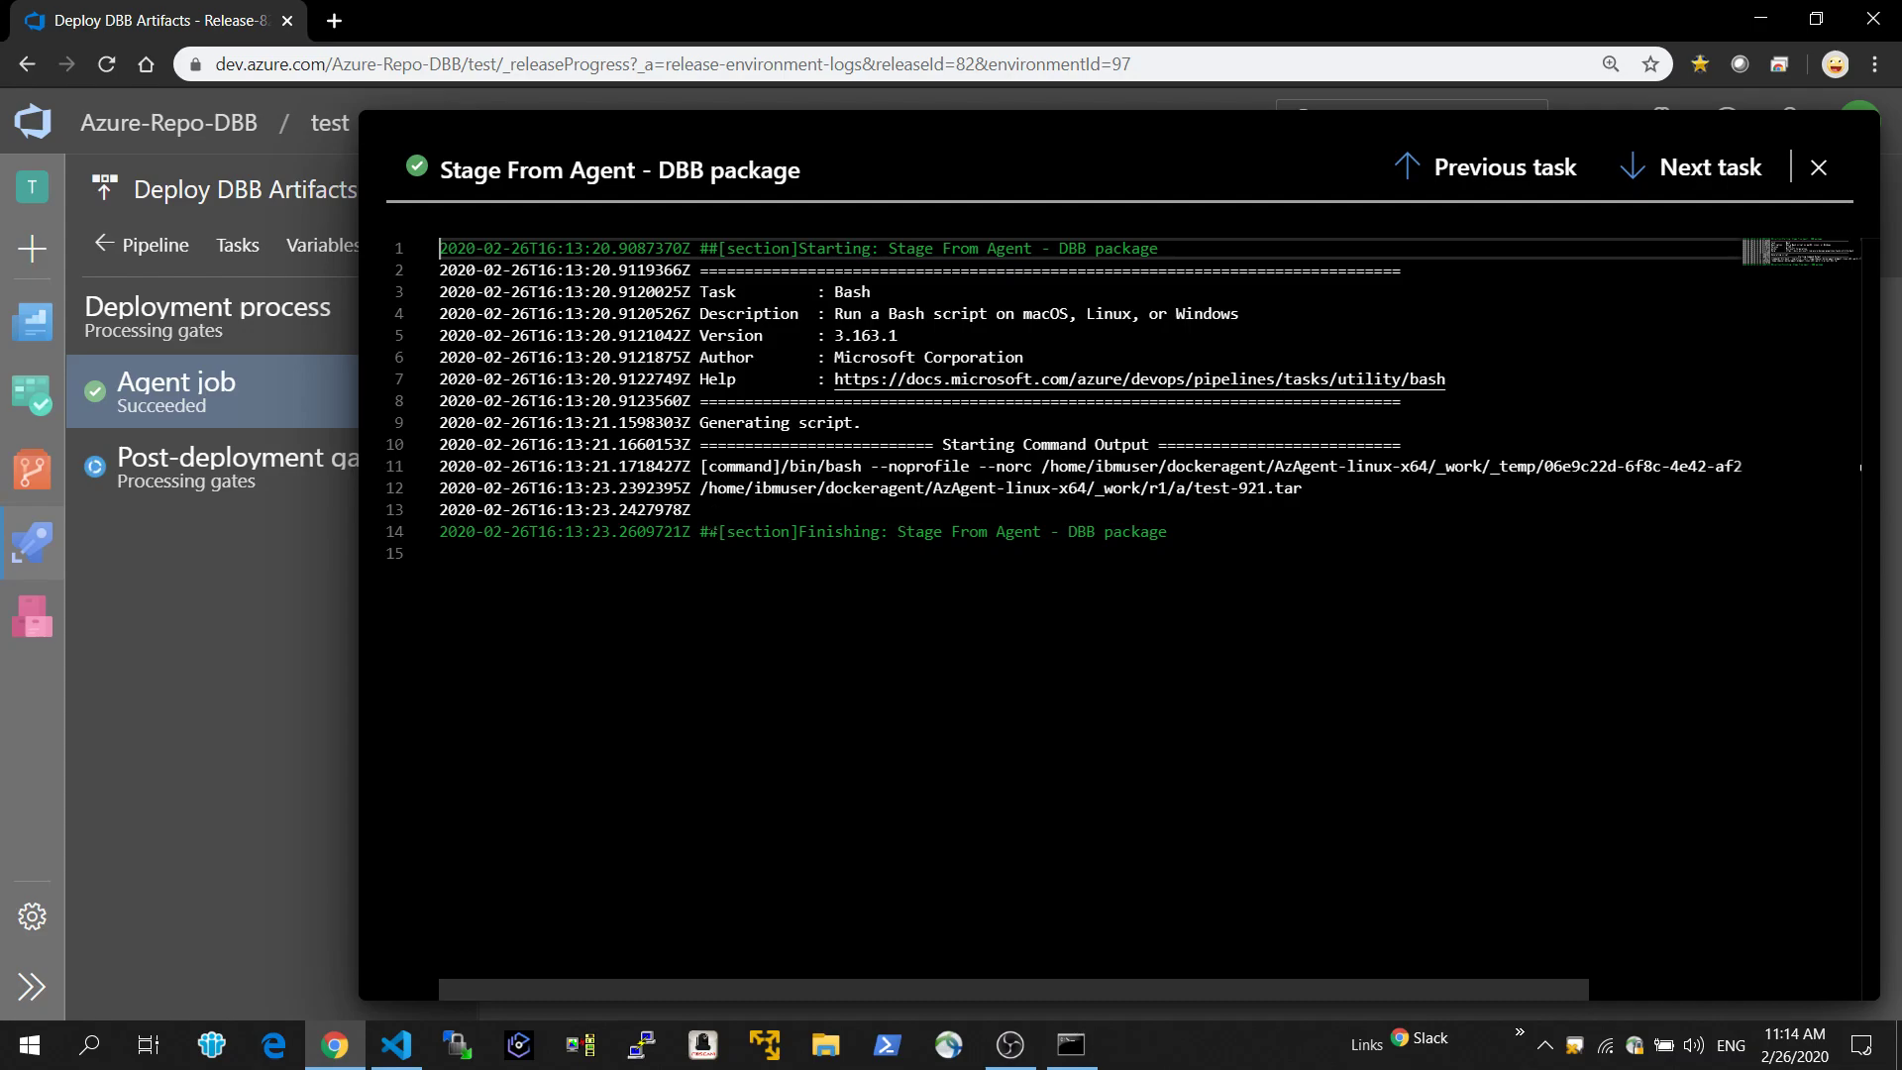
{"action": "left_click", "coordinate": [1636, 174]}
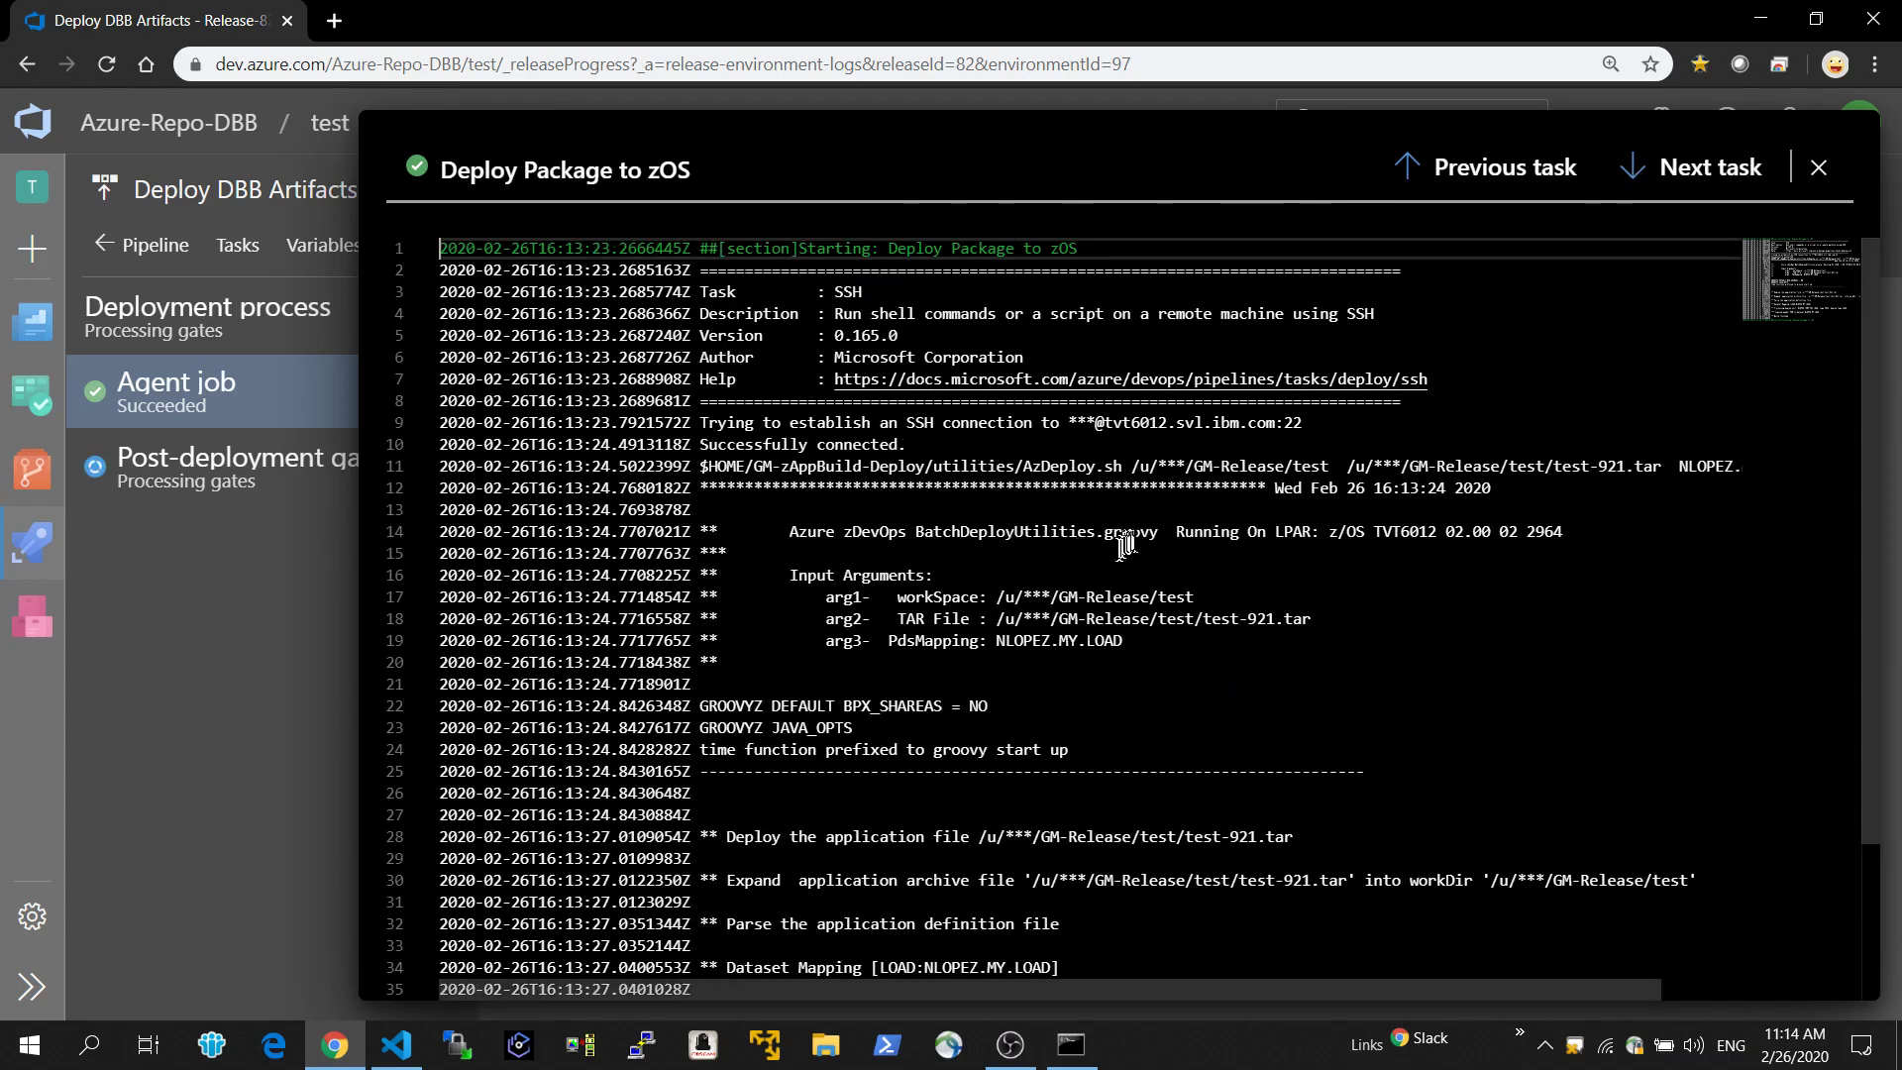
Examine the BatchDeployUtilities.groovy script name and the TAR File and PdsMapping arguments in the Deploy Package to zOS log.
{"action": "left_click_drag", "start_coordinate": [1161, 531], "coordinate": [908, 531]}
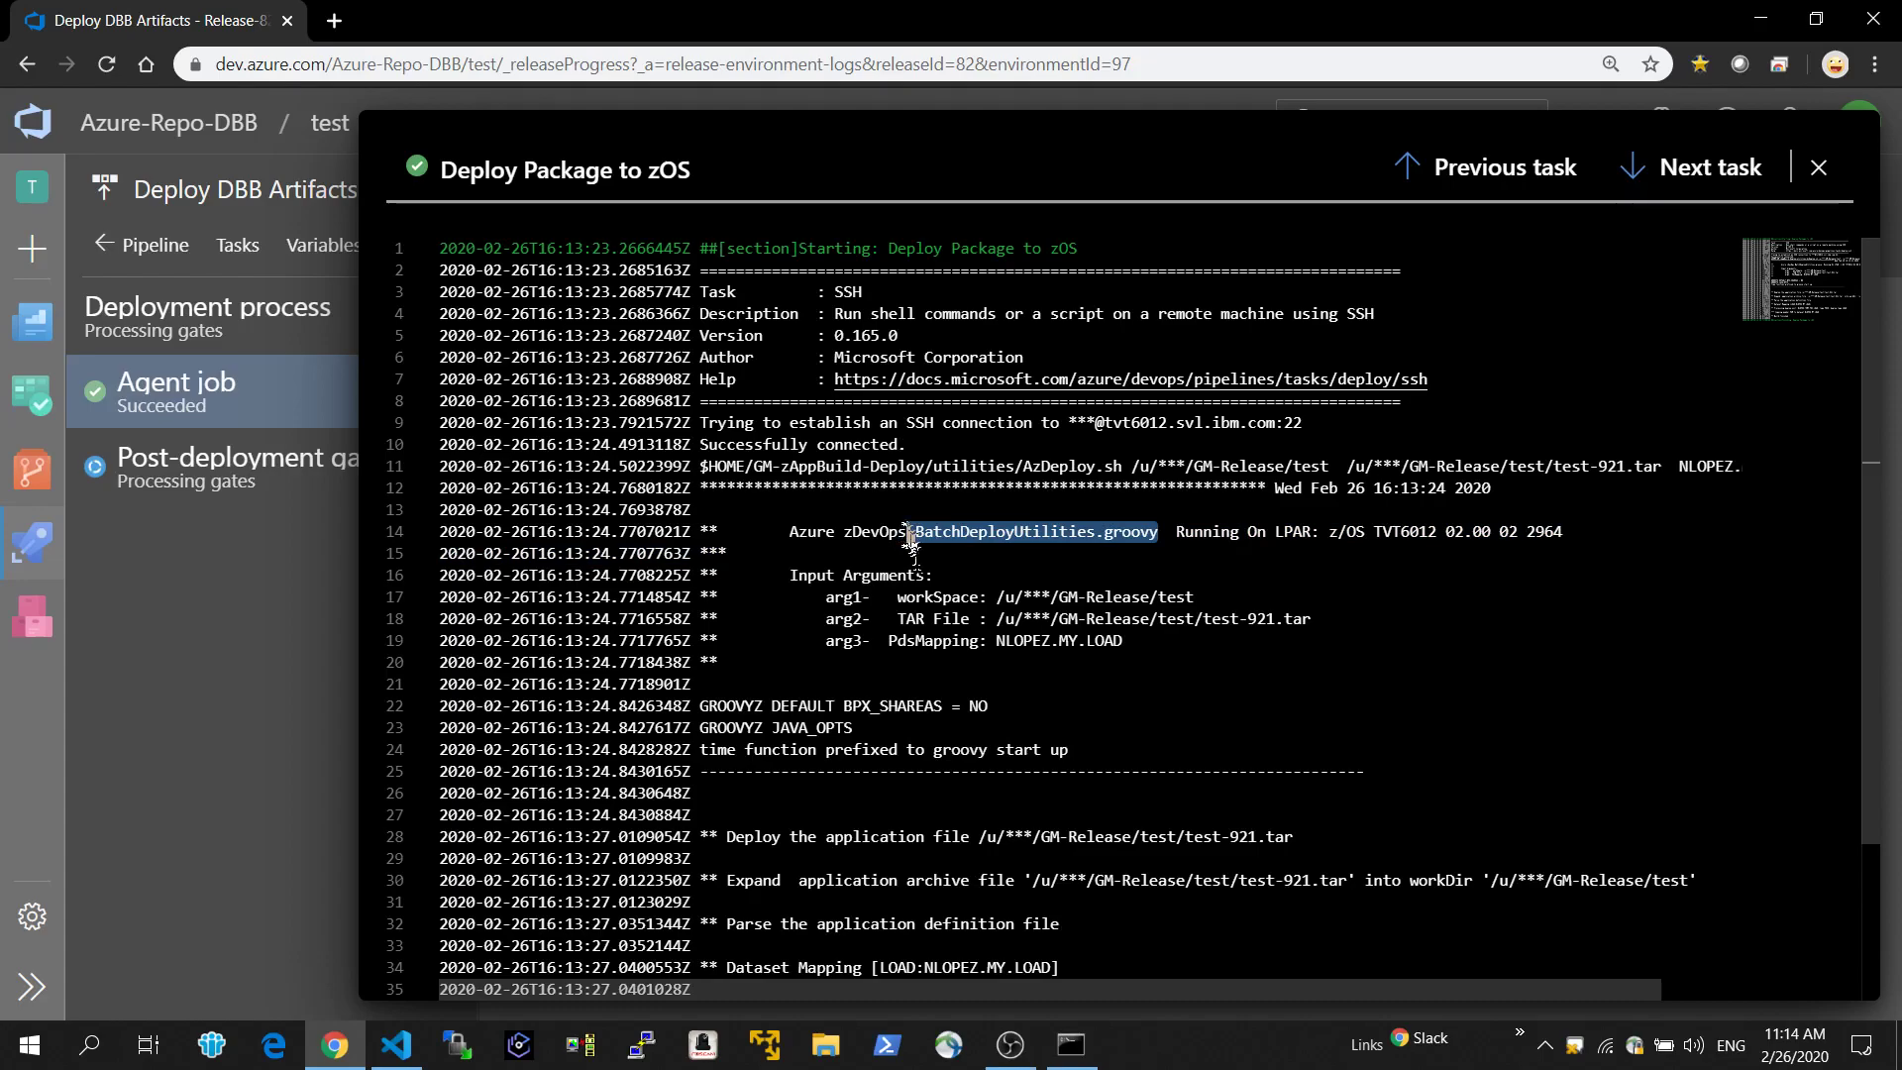
{"action": "left_click_drag", "start_coordinate": [1196, 598], "coordinate": [1257, 619]}
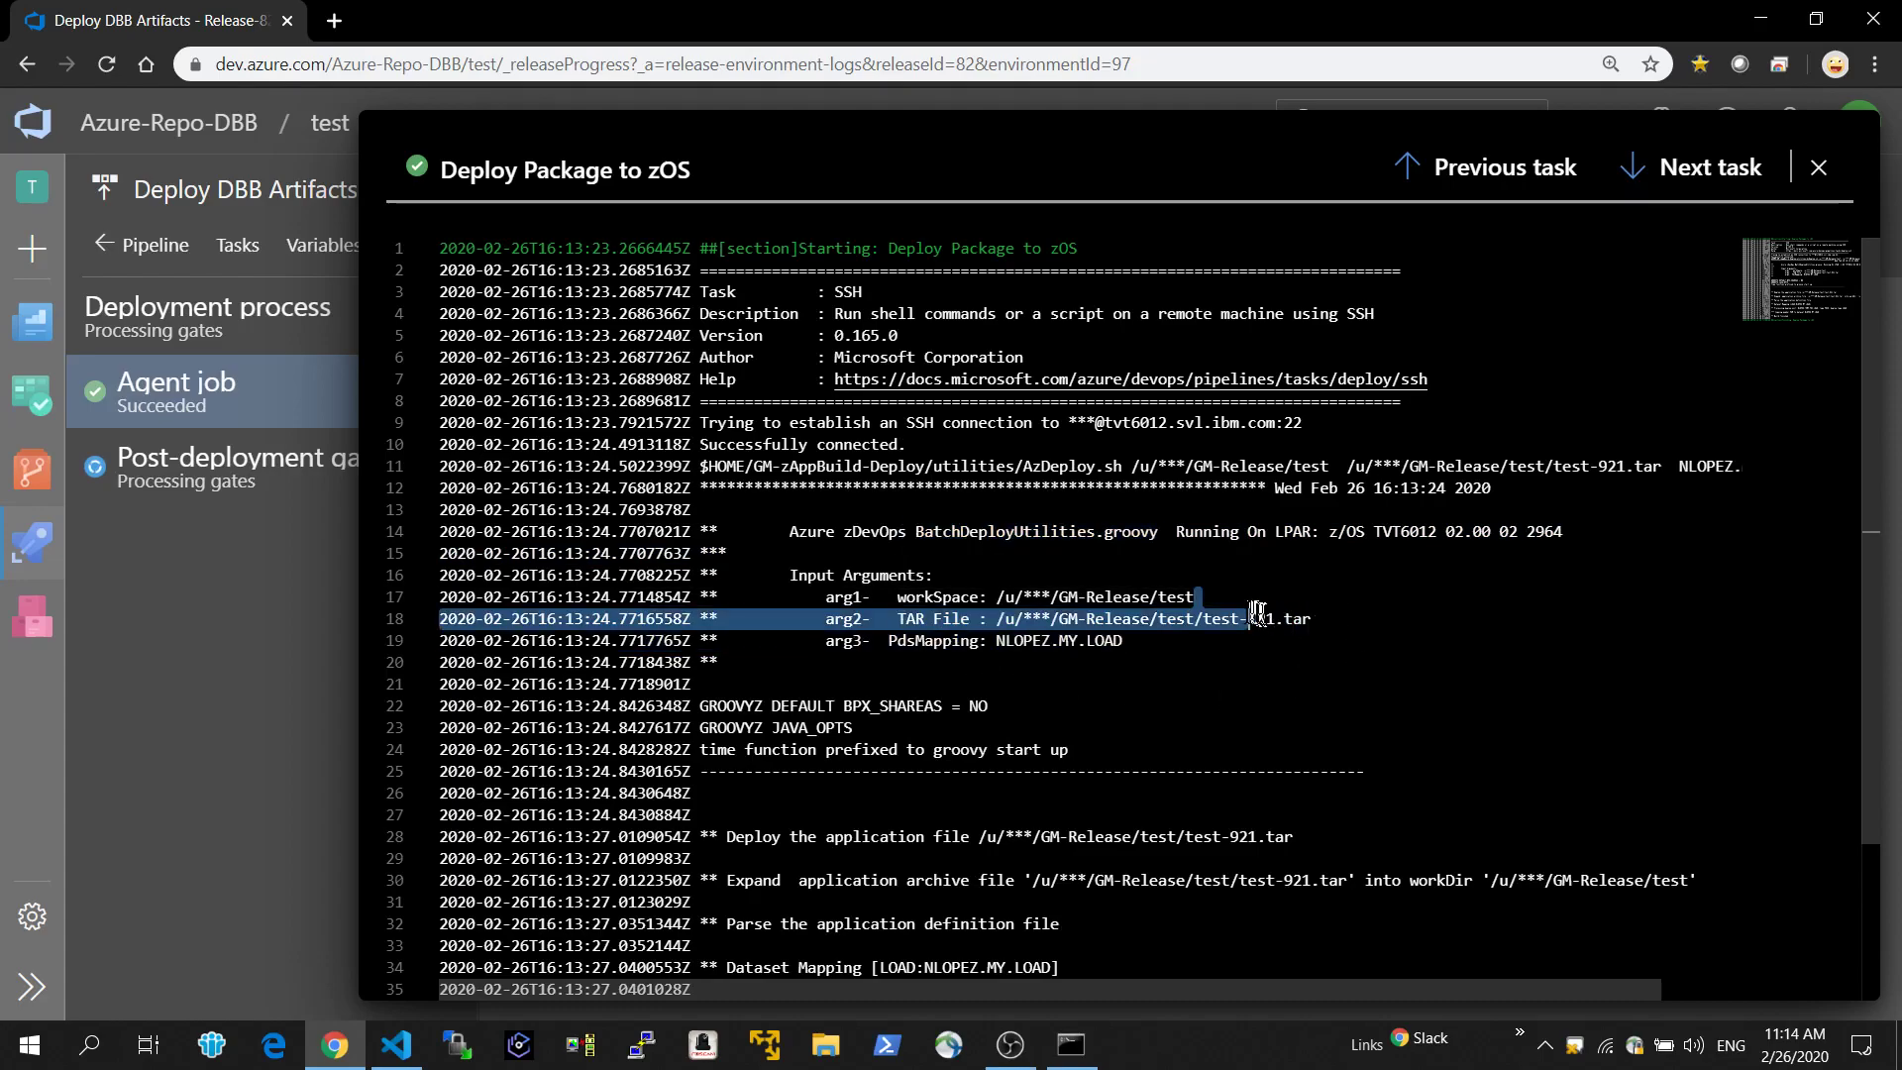
{"action": "left_click", "coordinate": [1259, 621]}
{"action": "scroll", "coordinate": [1278, 651], "scroll_direction": "down", "scroll_amount": 3}
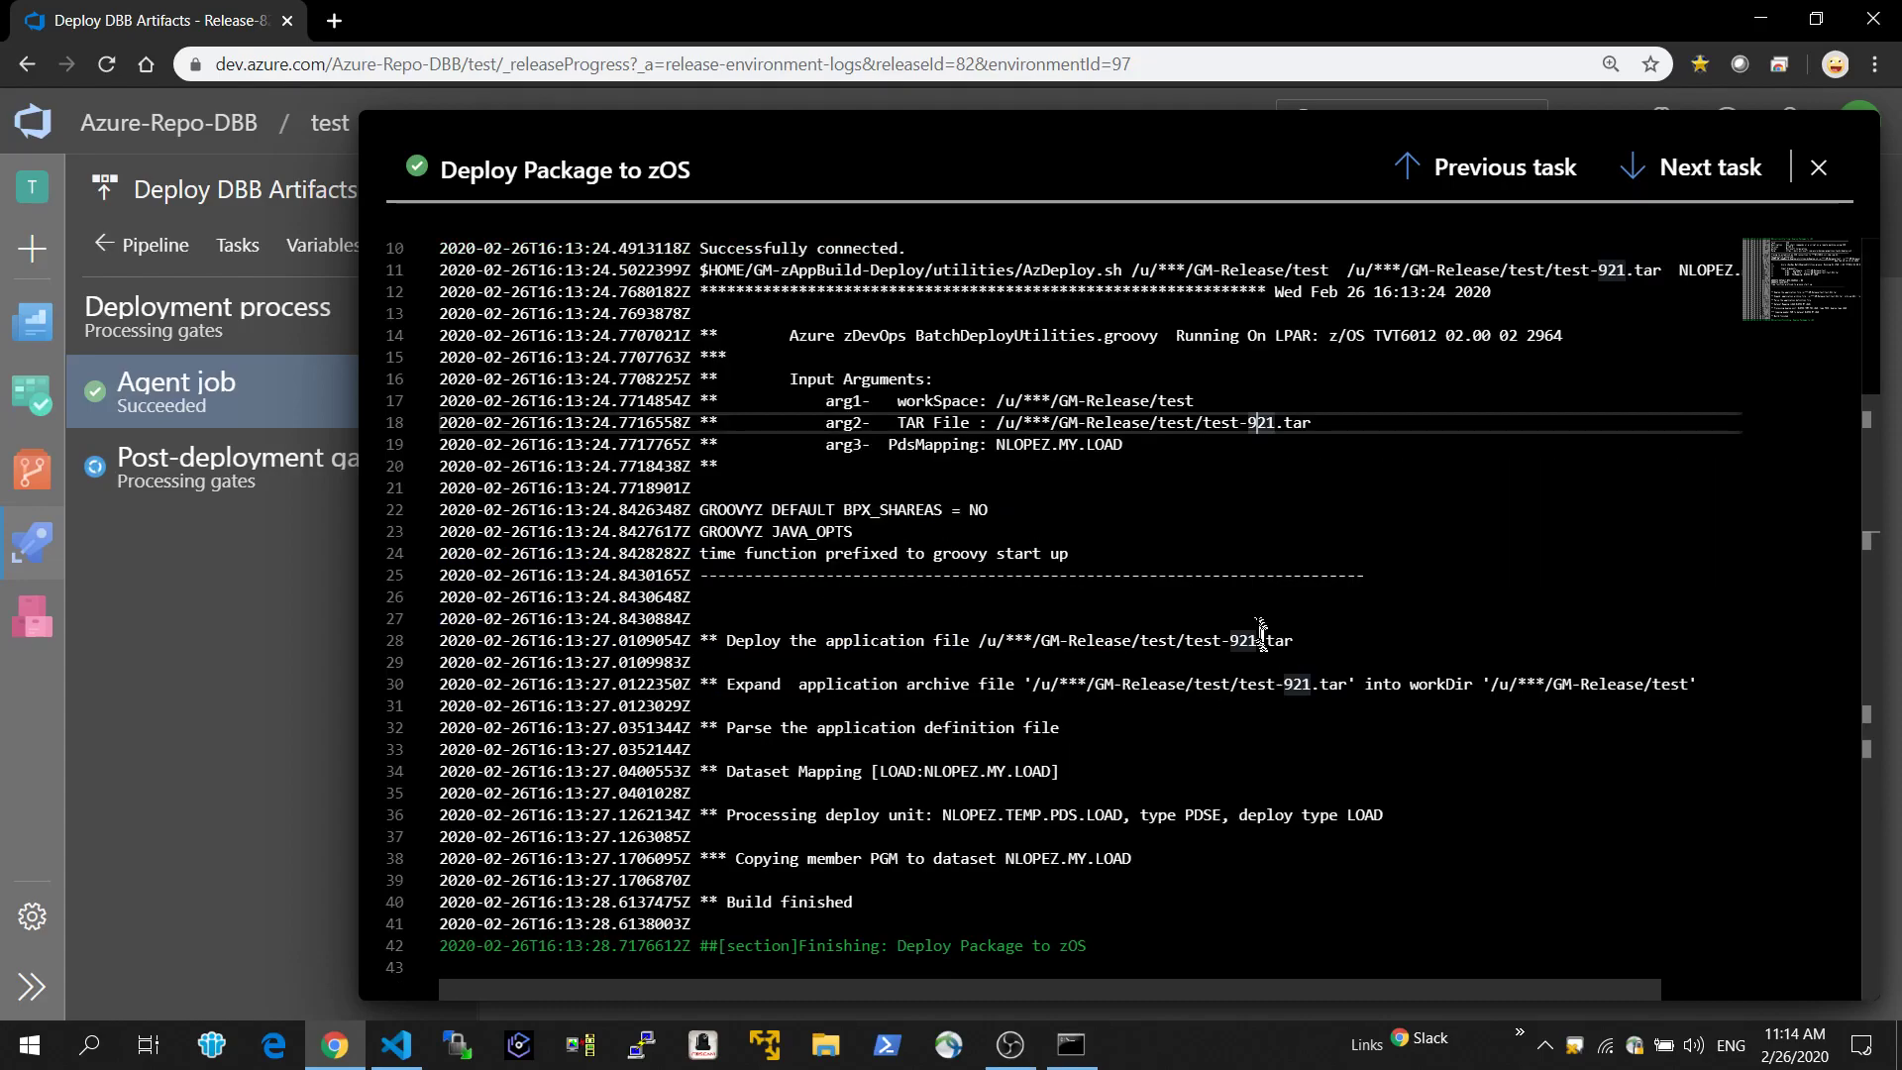
{"action": "left_click", "coordinate": [1104, 454]}
{"action": "left_click_drag", "start_coordinate": [1122, 448], "coordinate": [872, 448]}
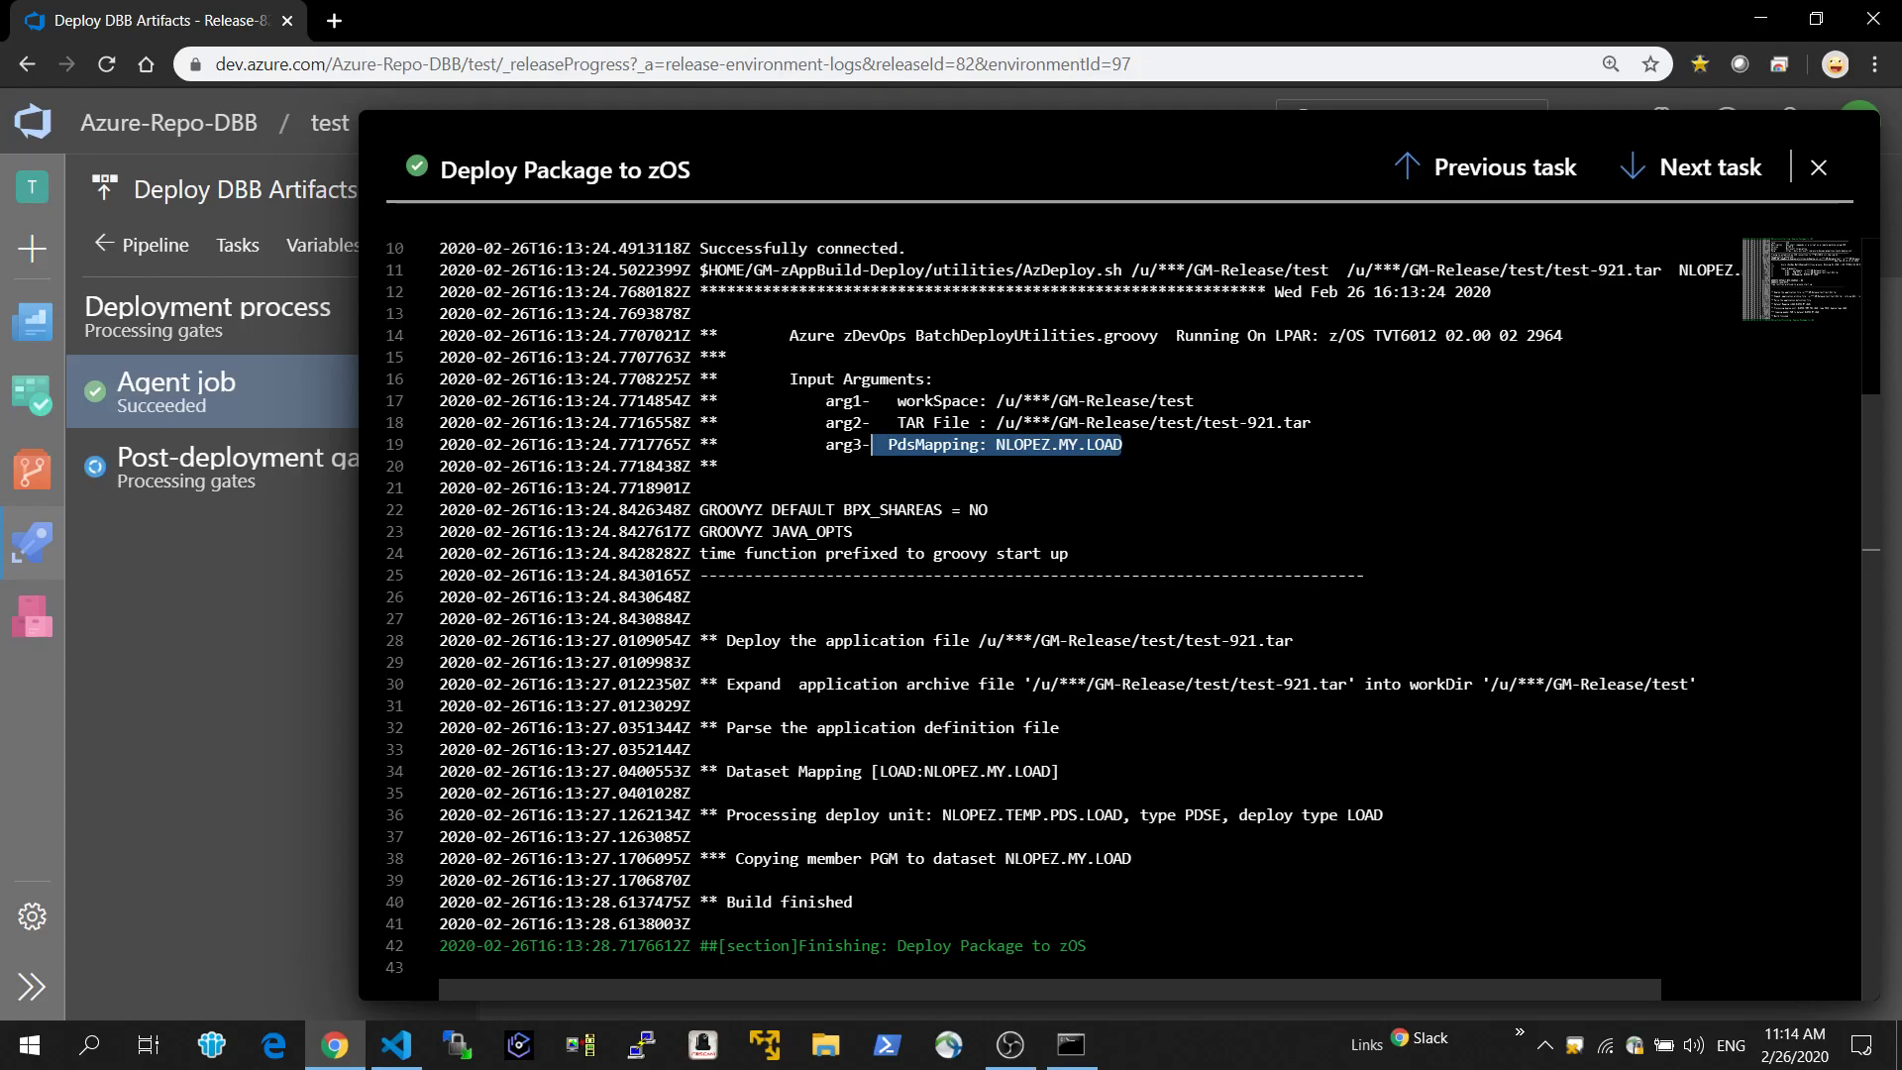
Switch to the mainframe terminal session and browse the member list of the MY.LOAD data set.
{"action": "key", "text": "ctrl+super+Left"}
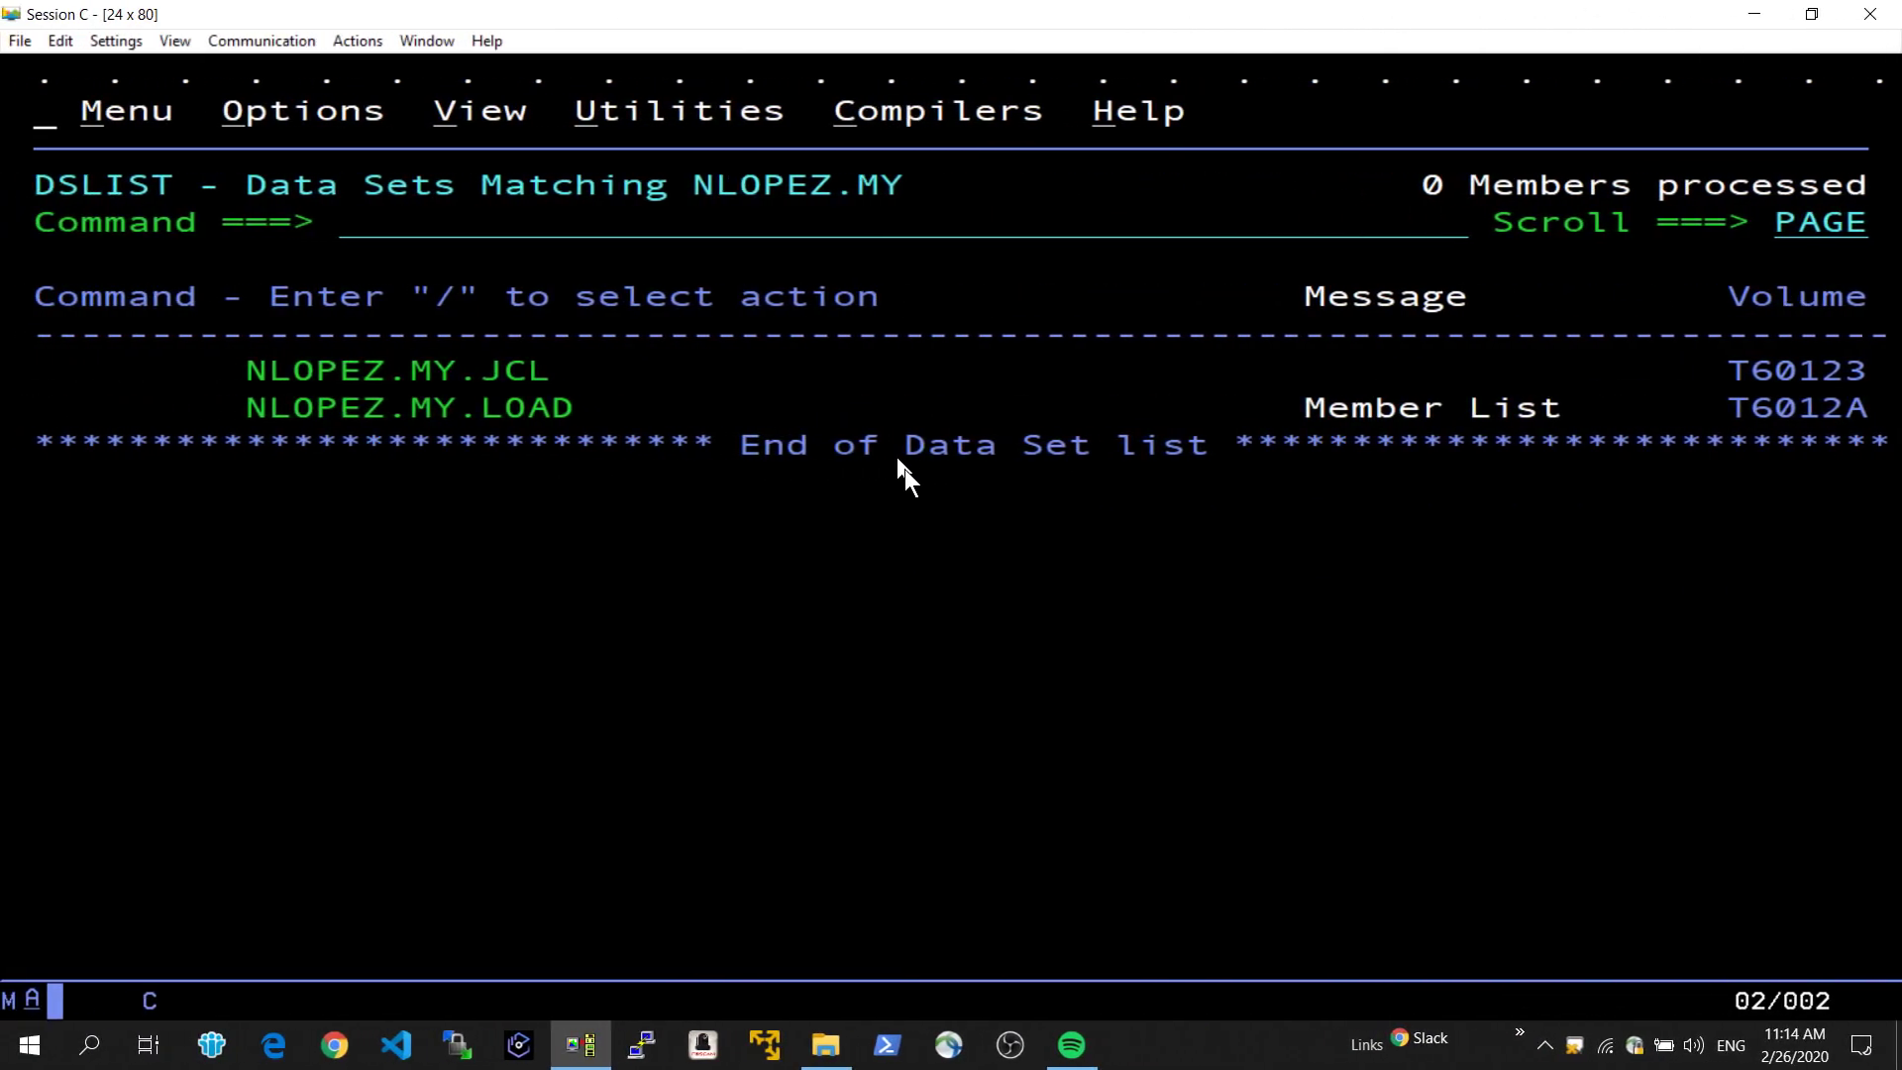
{"action": "key", "text": "Tab"}
{"action": "key", "text": "Tab"}
{"action": "type", "text": "b"}
{"action": "key", "text": "Return"}
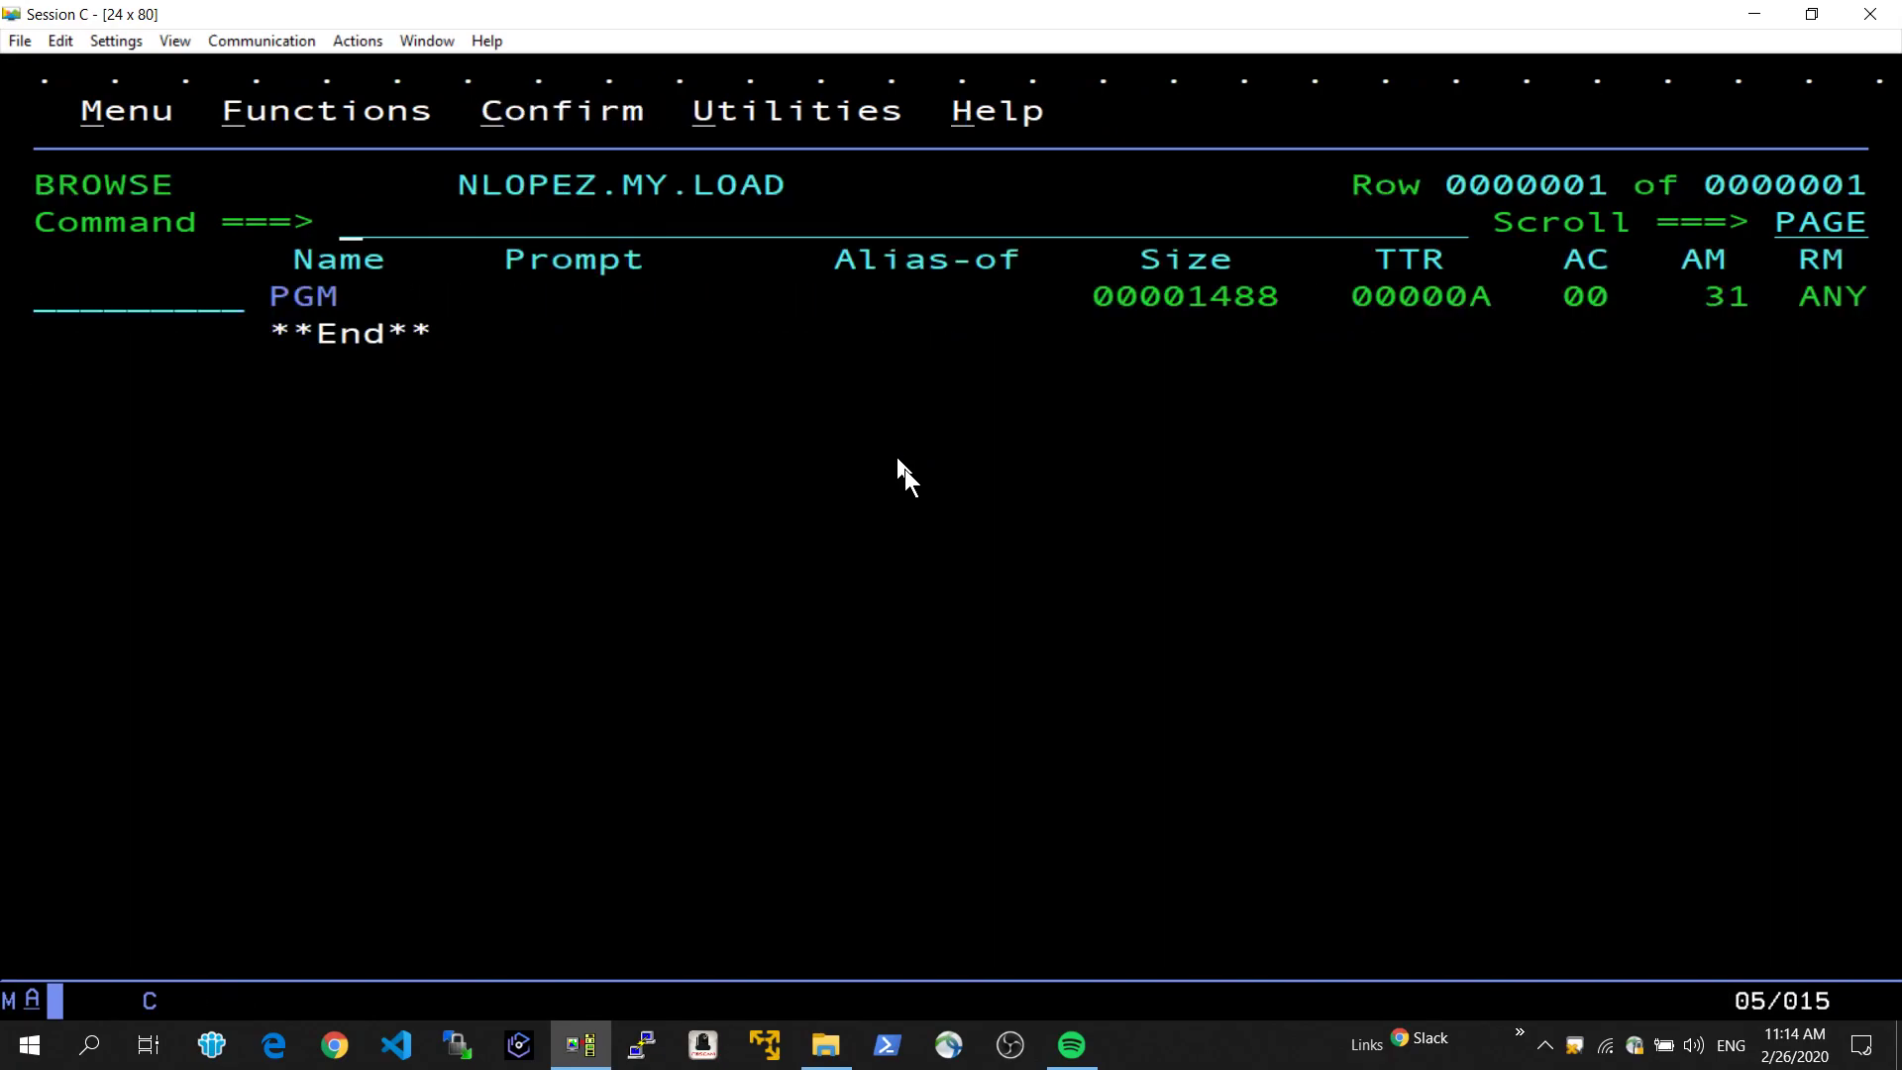
Compare the commit ID of "time 11:00am" in the test repo's Azure DevOps history with the SSI of member PGM in the terminal.
{"action": "key", "text": "ctrl+super+Right"}
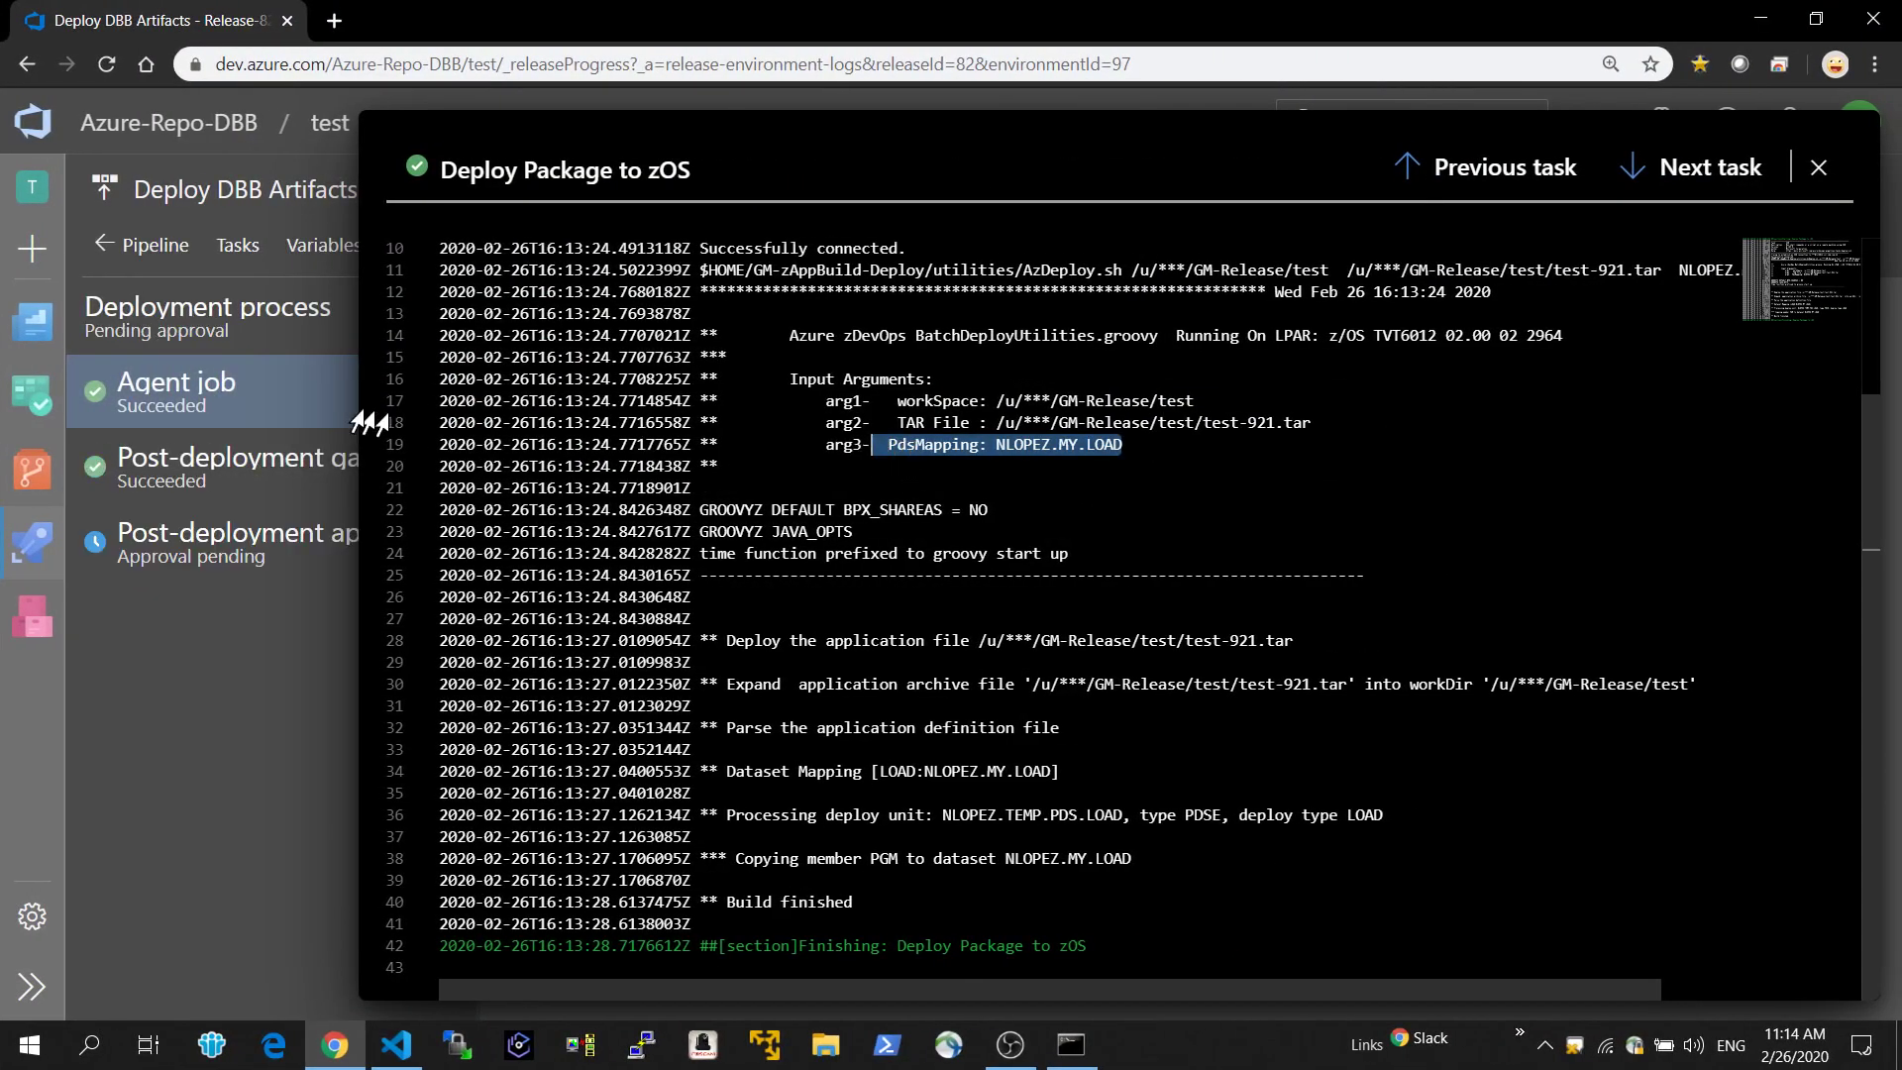
{"action": "left_click", "coordinate": [20, 477]}
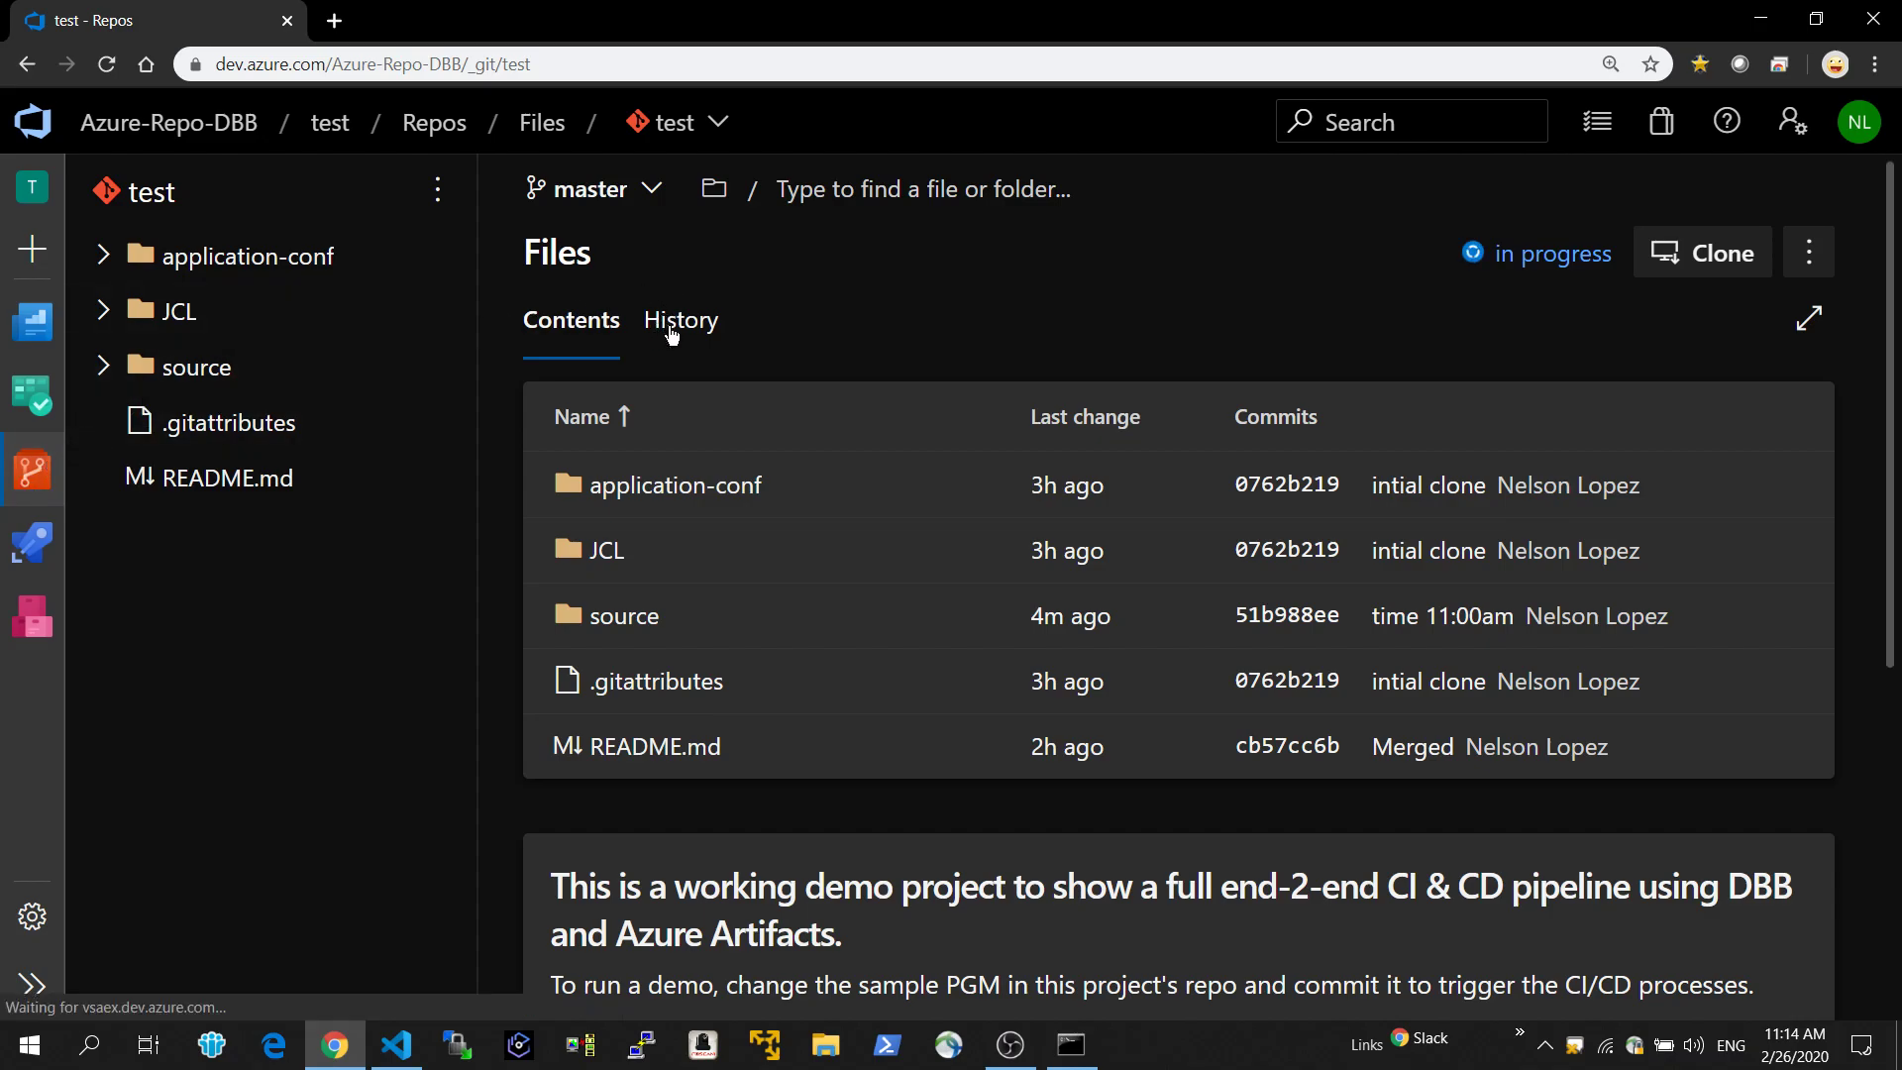
{"action": "left_click", "coordinate": [672, 331]}
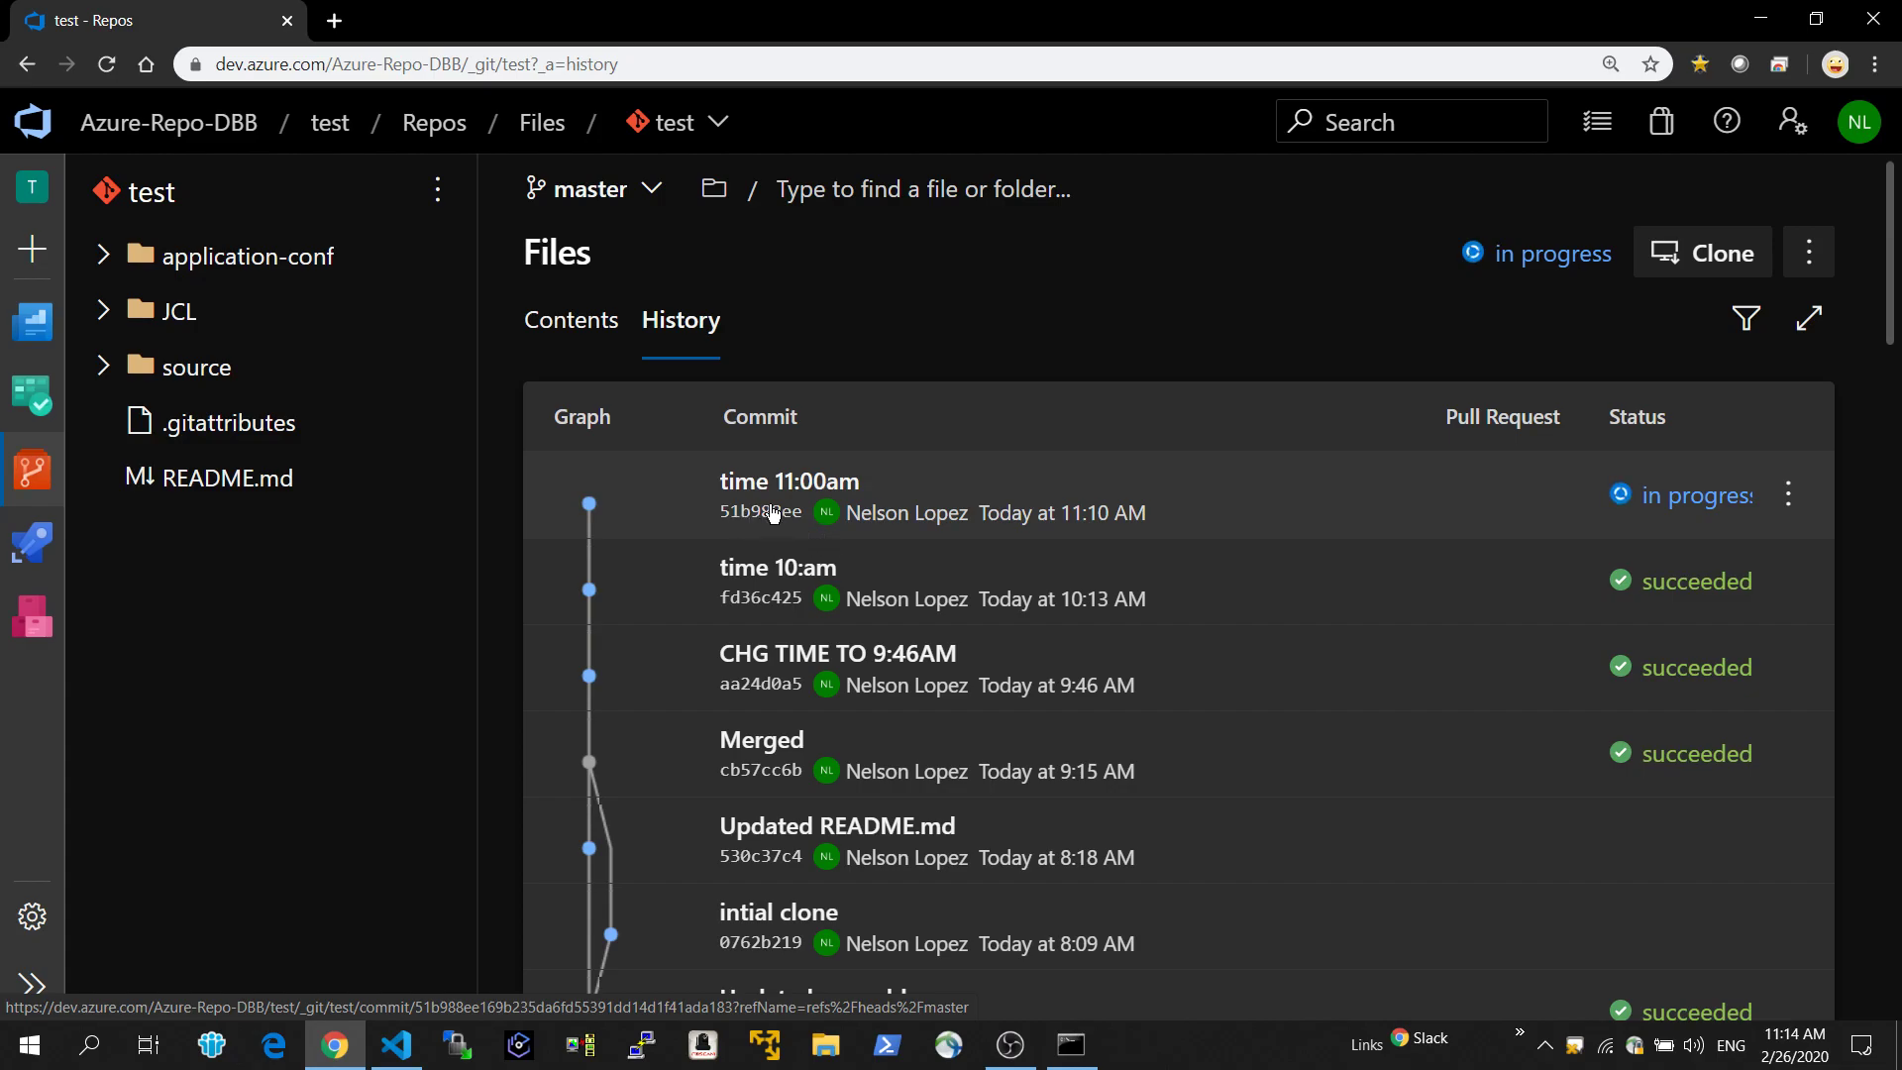
{"action": "key", "text": "ctrl+plus"}
{"action": "key", "text": "ctrl+plus"}
{"action": "key", "text": "ctrl+plus"}
{"action": "key", "text": "ctrl+plus"}
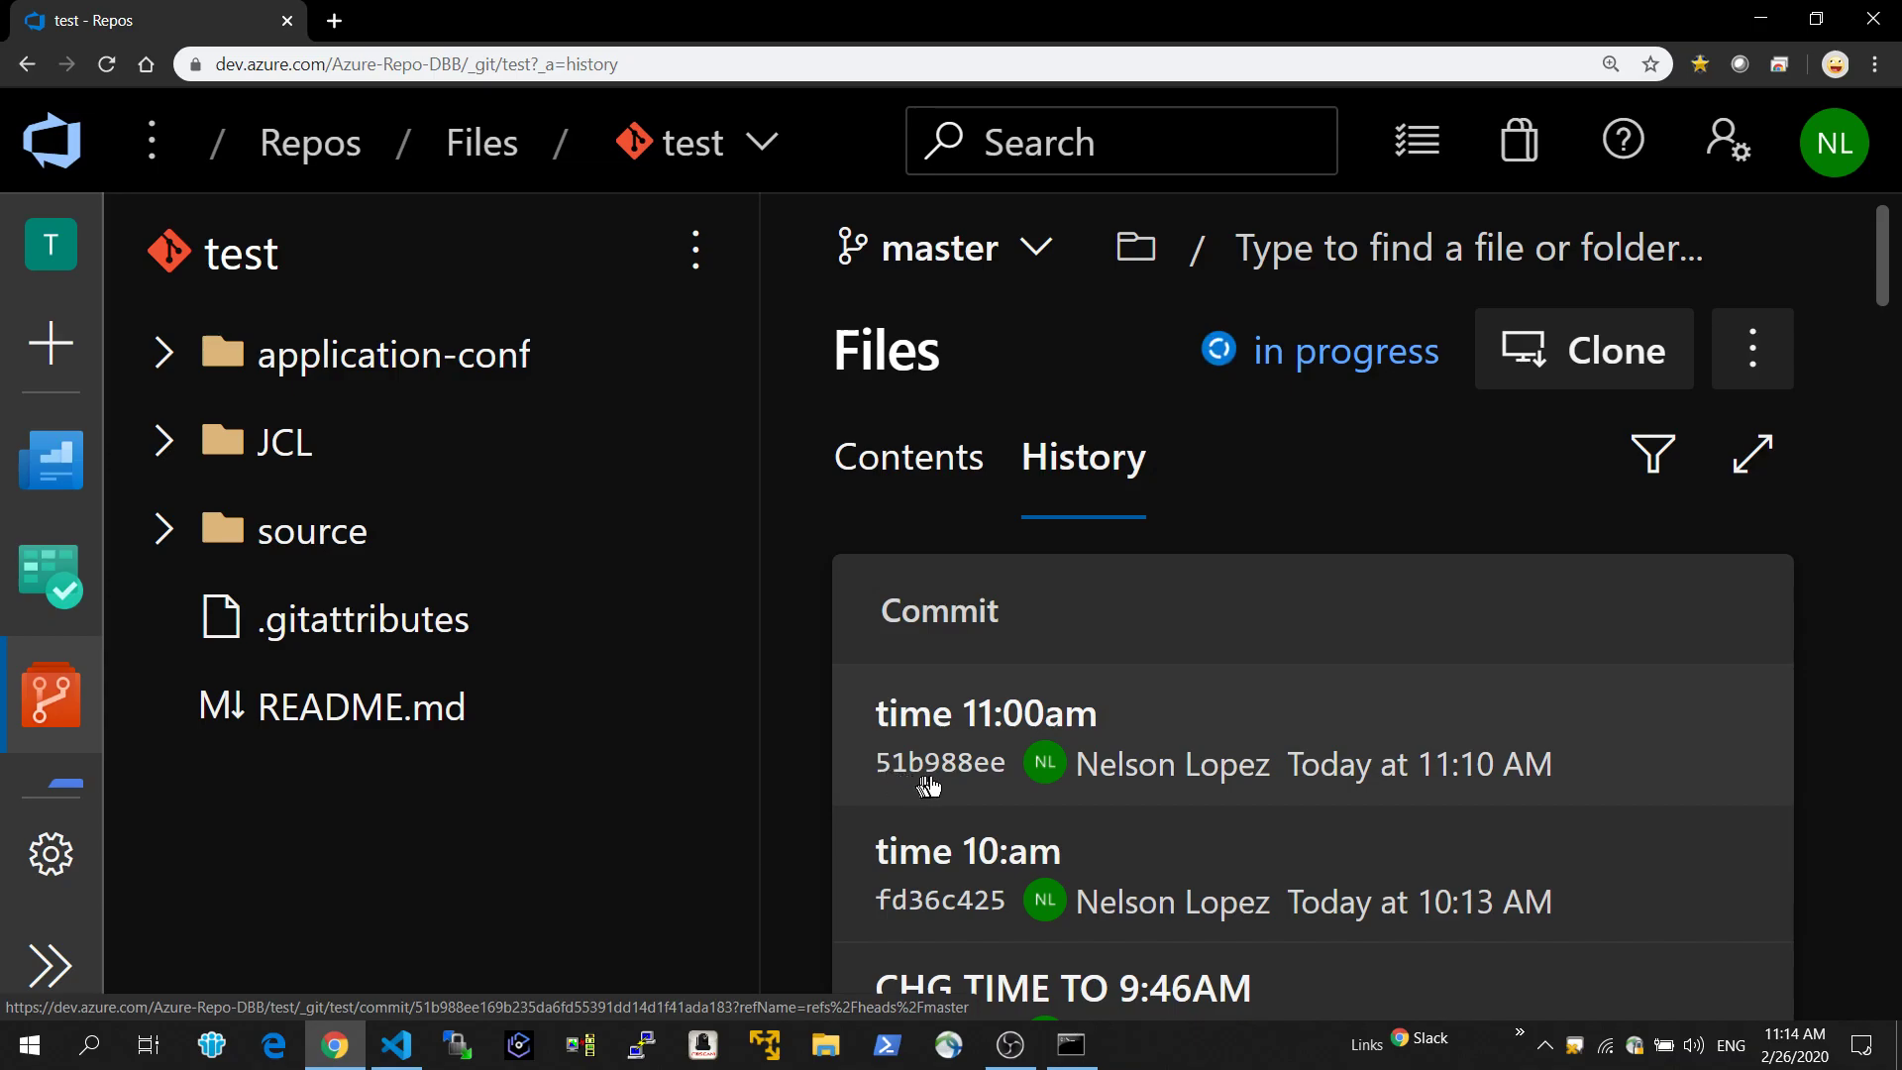
{"action": "key", "text": "ctrl+minus"}
{"action": "key", "text": "ctrl+minus"}
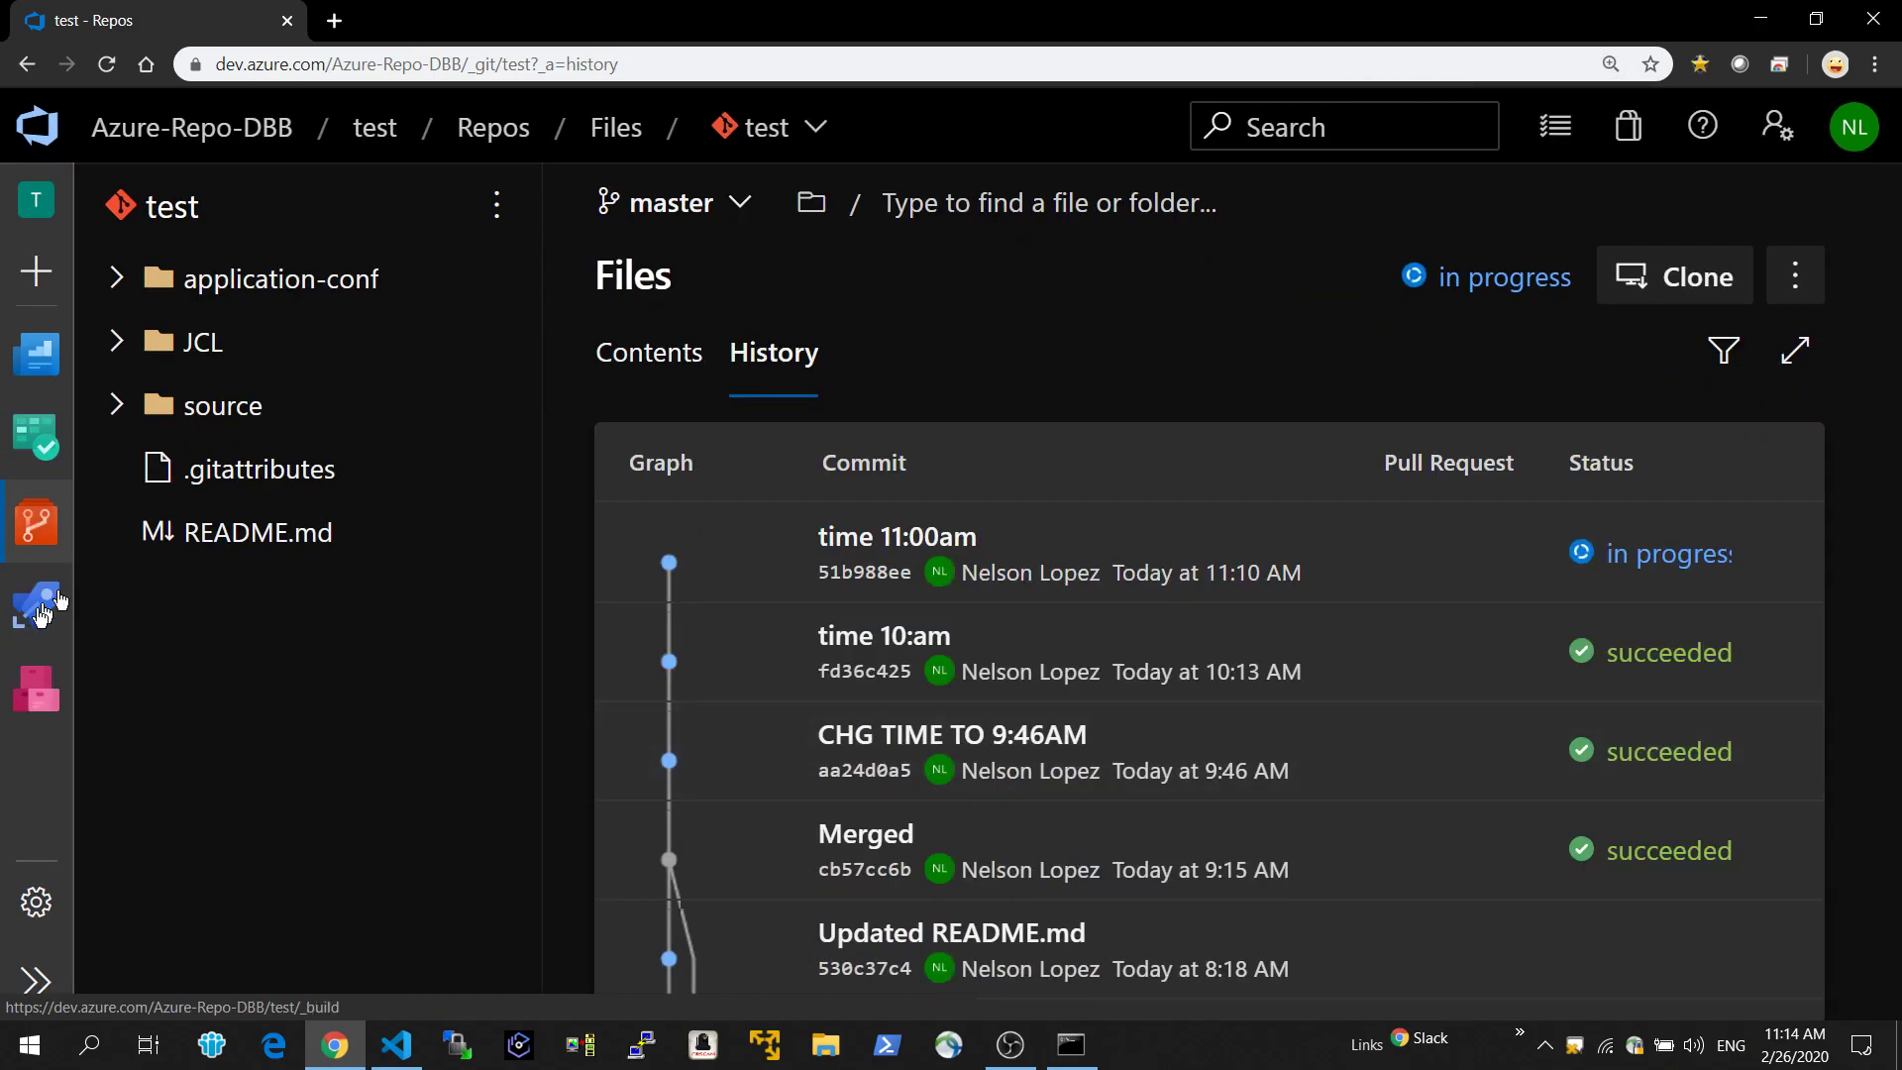
{"action": "mouse_move", "coordinate": [10, 646]}
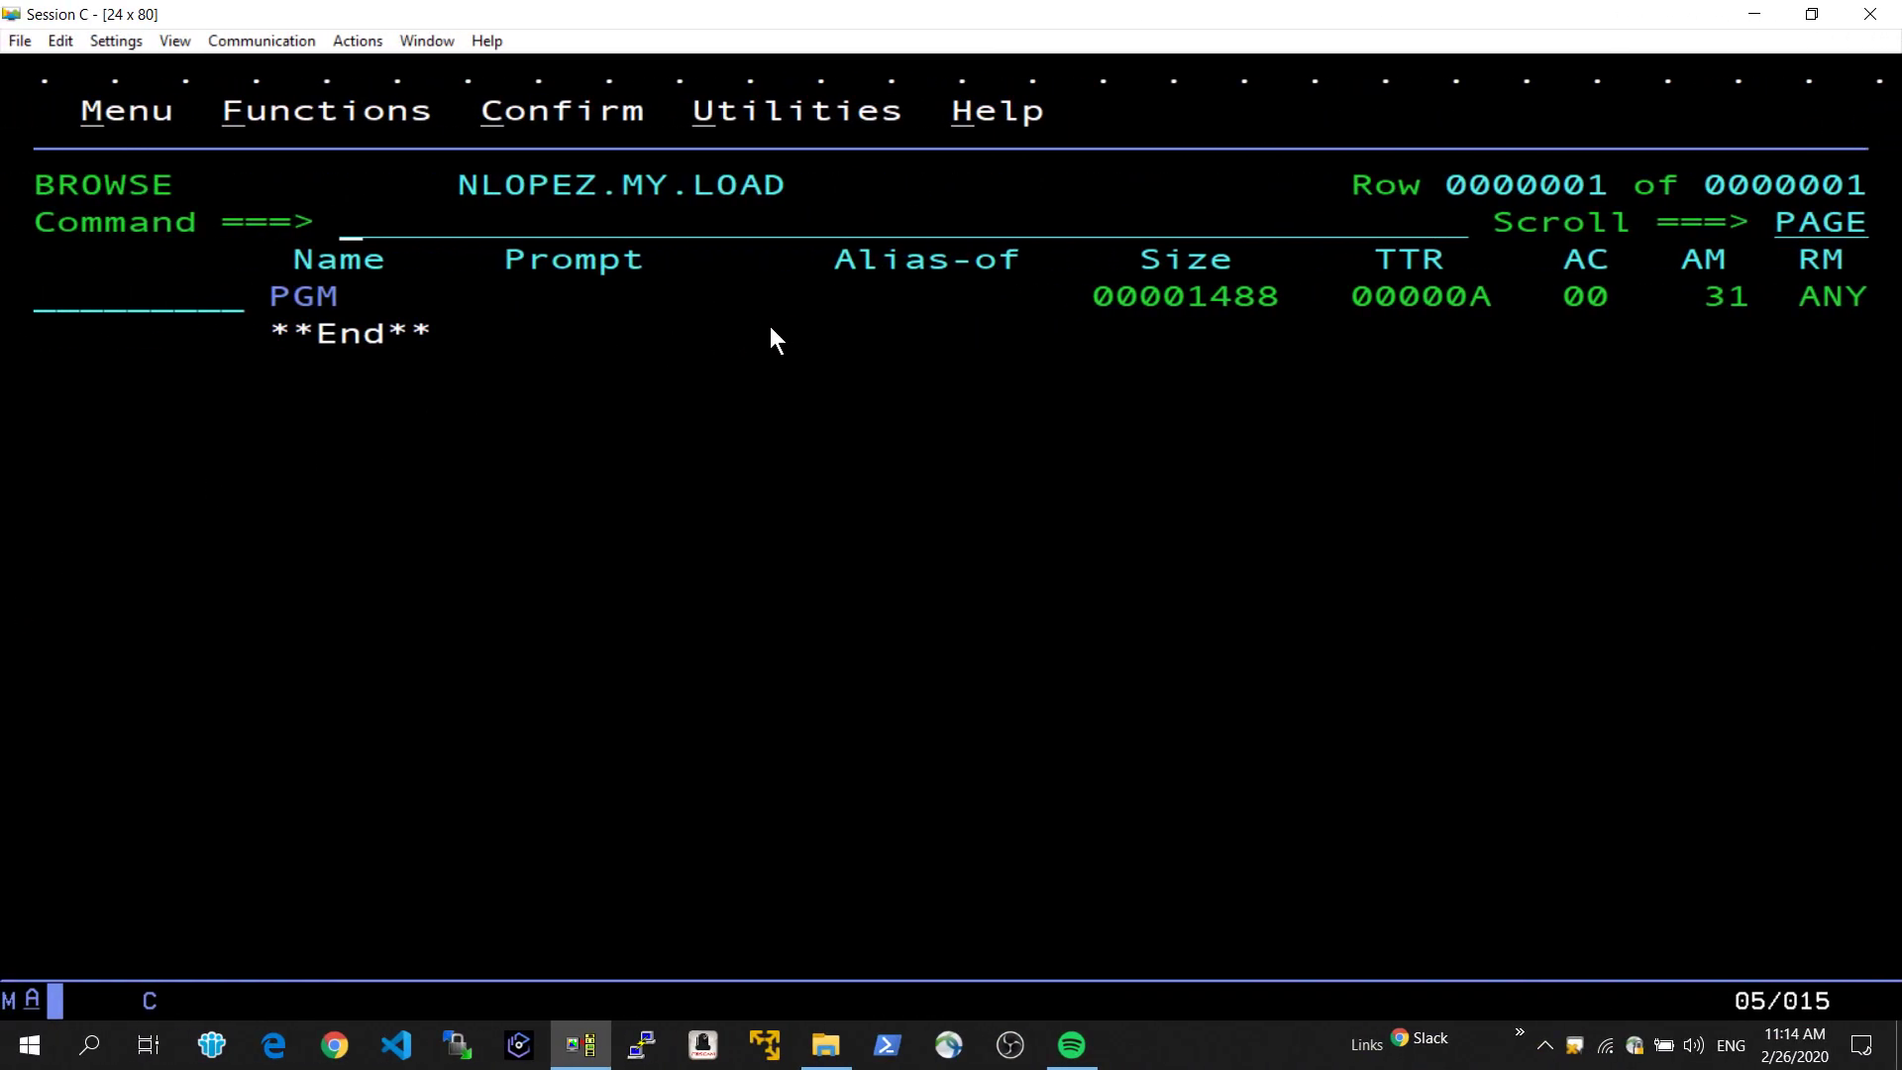
{"action": "key", "text": "F11"}
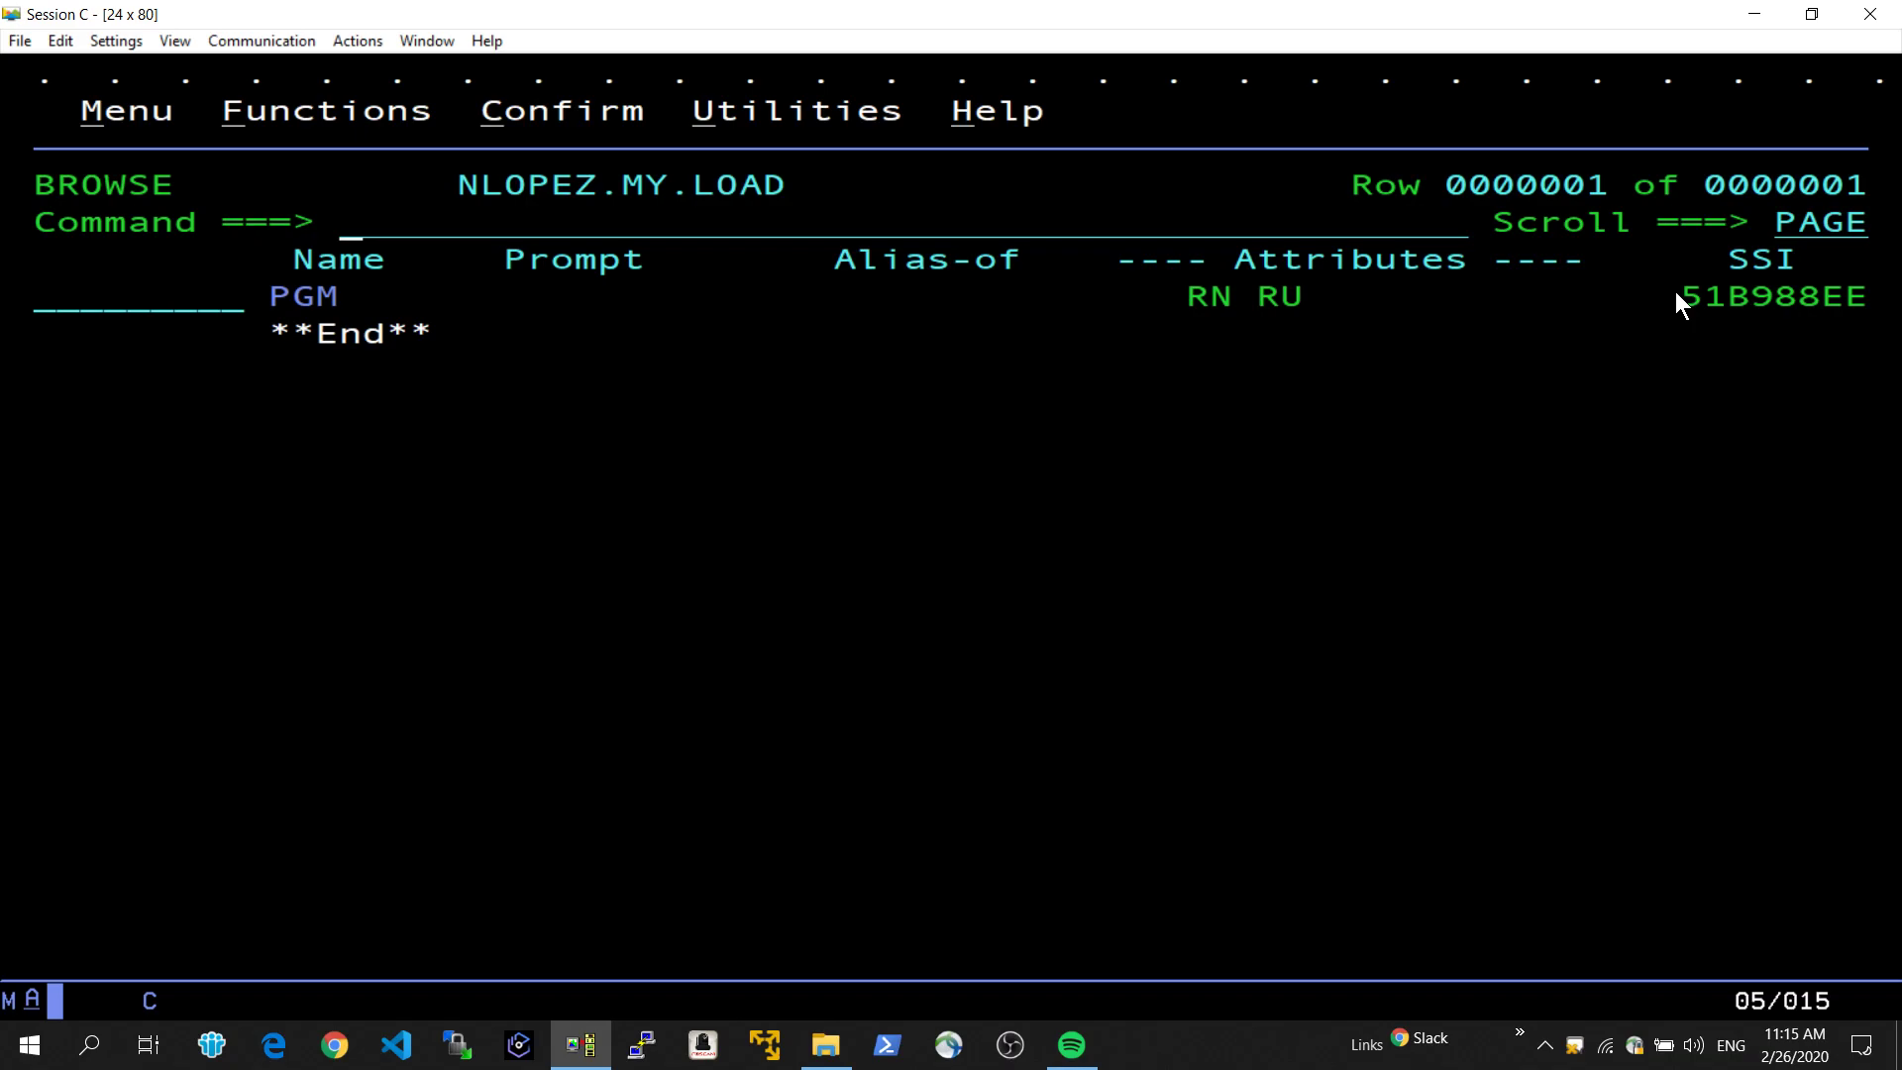
Leave the load library and open member TEST of the MY.JCL data set for editing.
{"action": "key", "text": "F3"}
{"action": "key", "text": "Tab"}
{"action": "key", "text": "Tab"}
{"action": "key", "text": "Tab"}
{"action": "key", "text": "Tab"}
{"action": "key", "text": "Tab"}
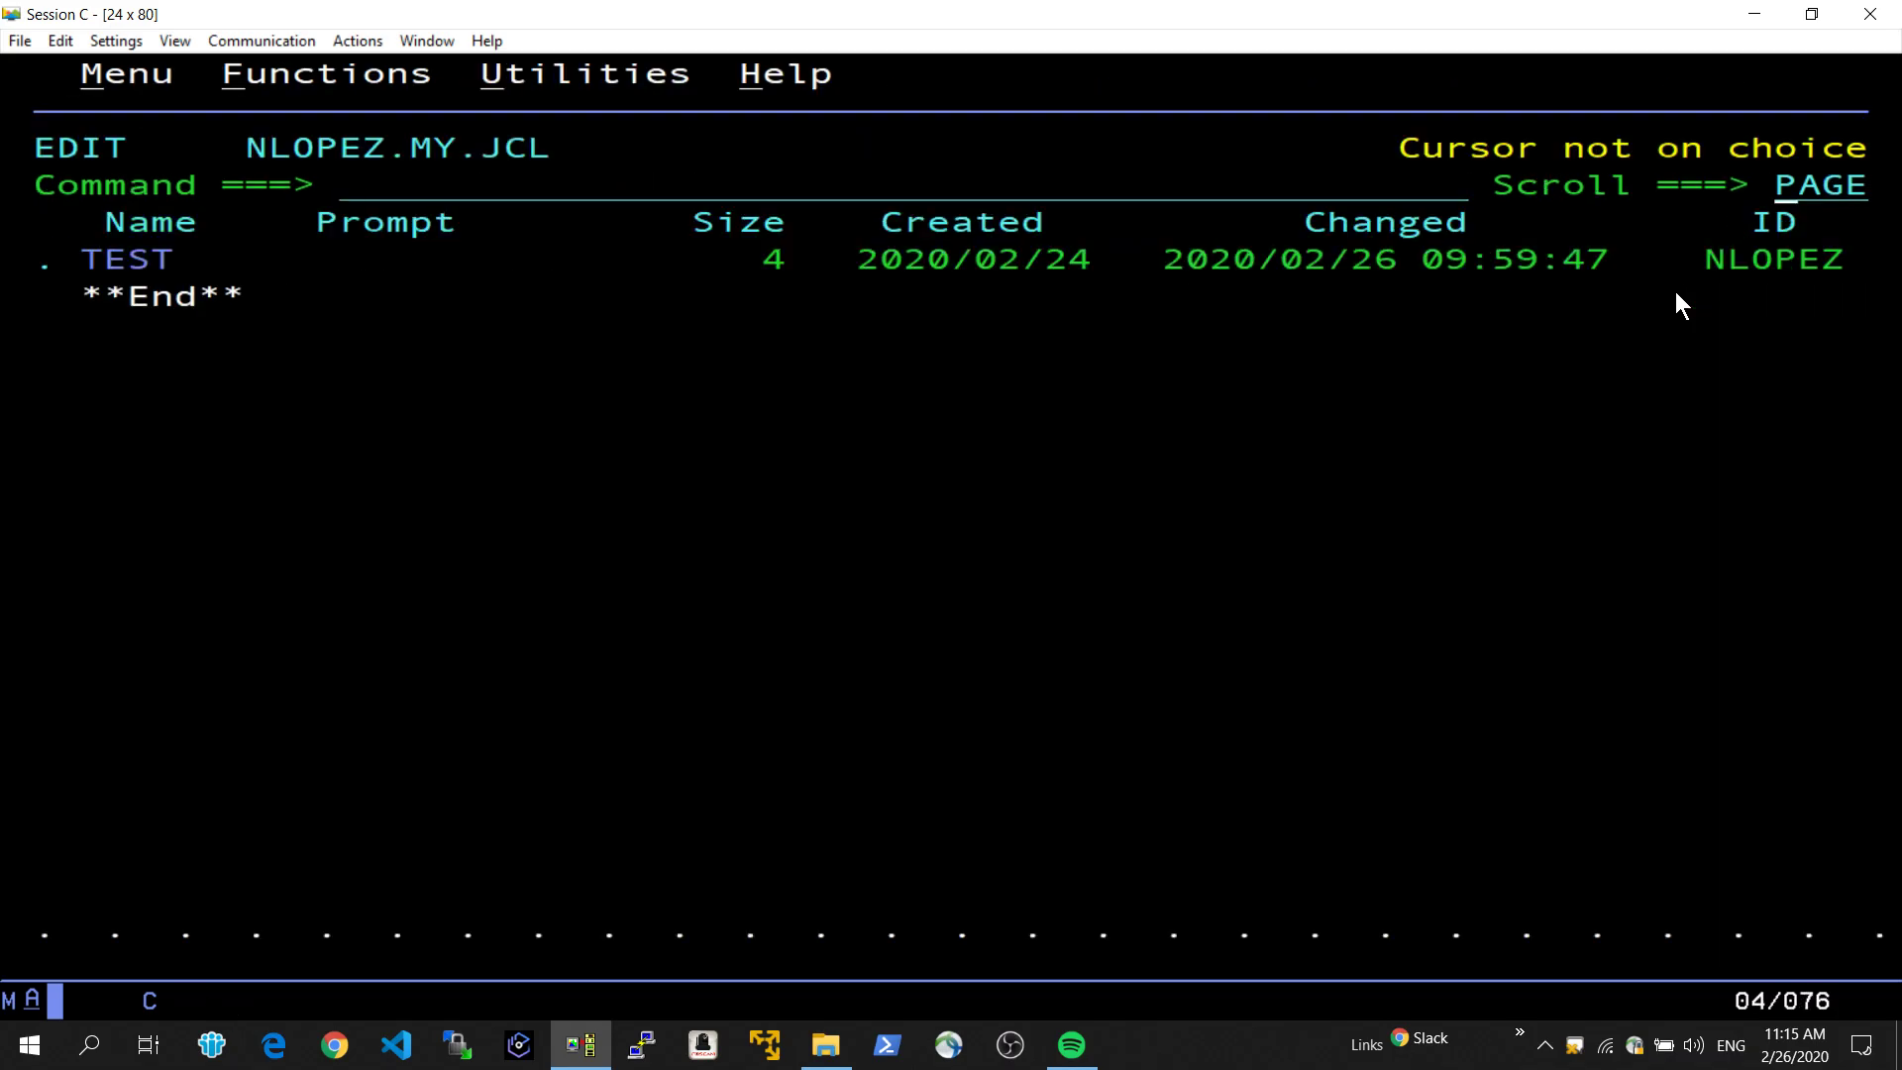
{"action": "key", "text": "Return"}
{"action": "key", "text": "Tab"}
{"action": "key", "text": "Tab"}
{"action": "key", "text": "Return"}
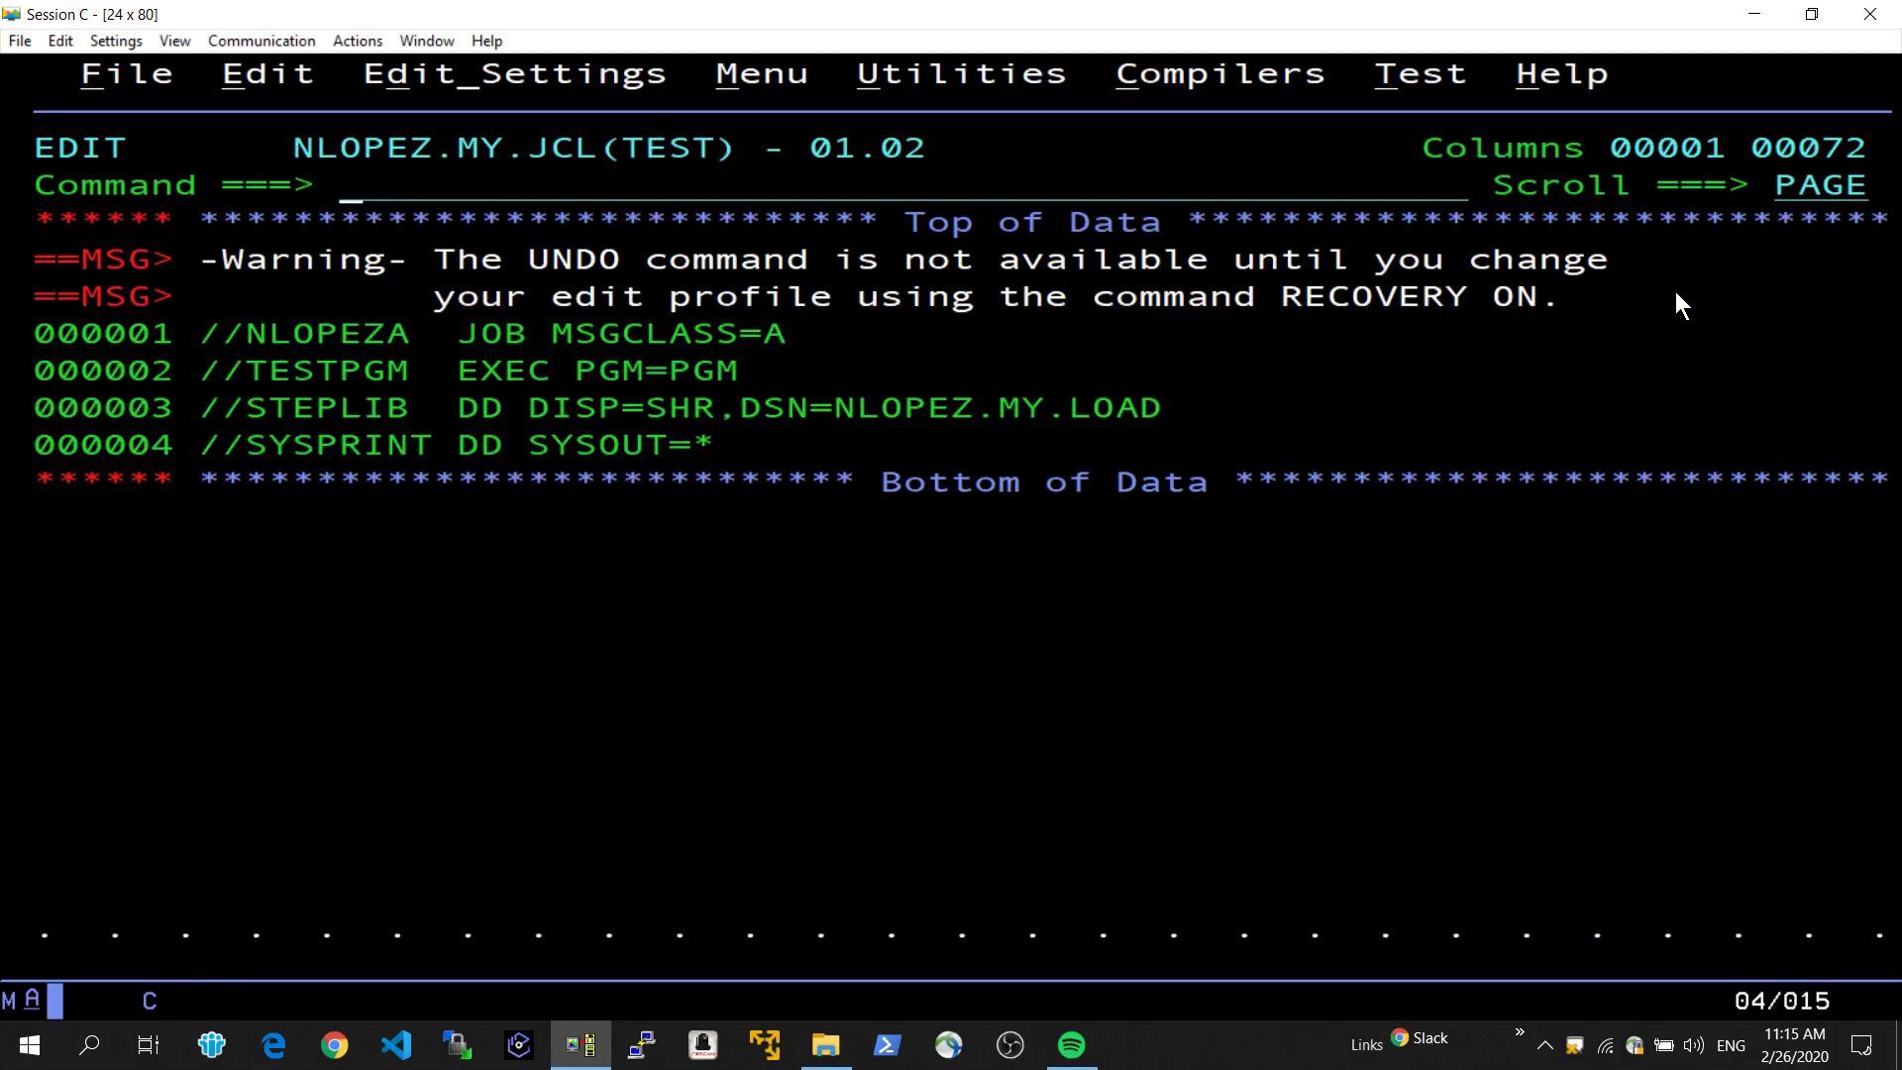
Submit the TEST JCL job with the sub command and return to its edit screen.
{"action": "type", "text": "sub"}
{"action": "key", "text": "Return"}
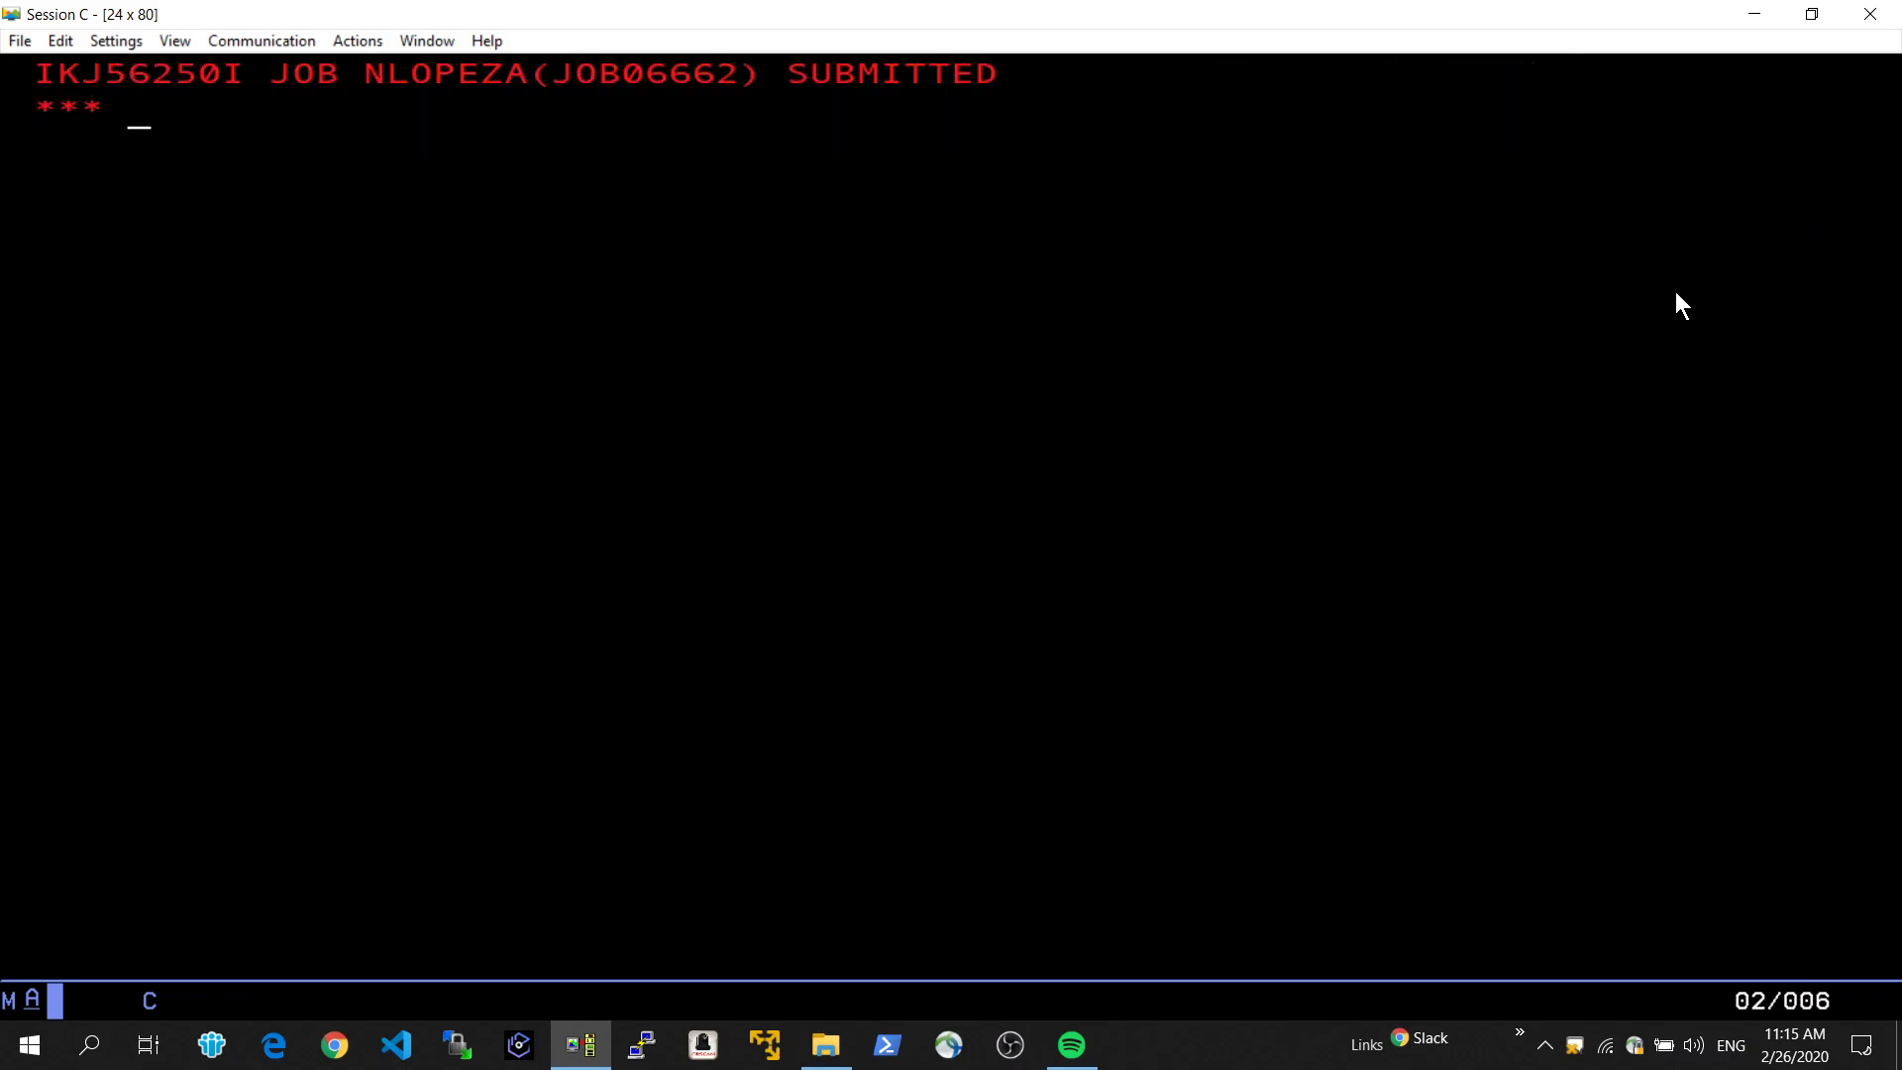
{"action": "key", "text": "Return"}
{"action": "key", "text": "Up"}
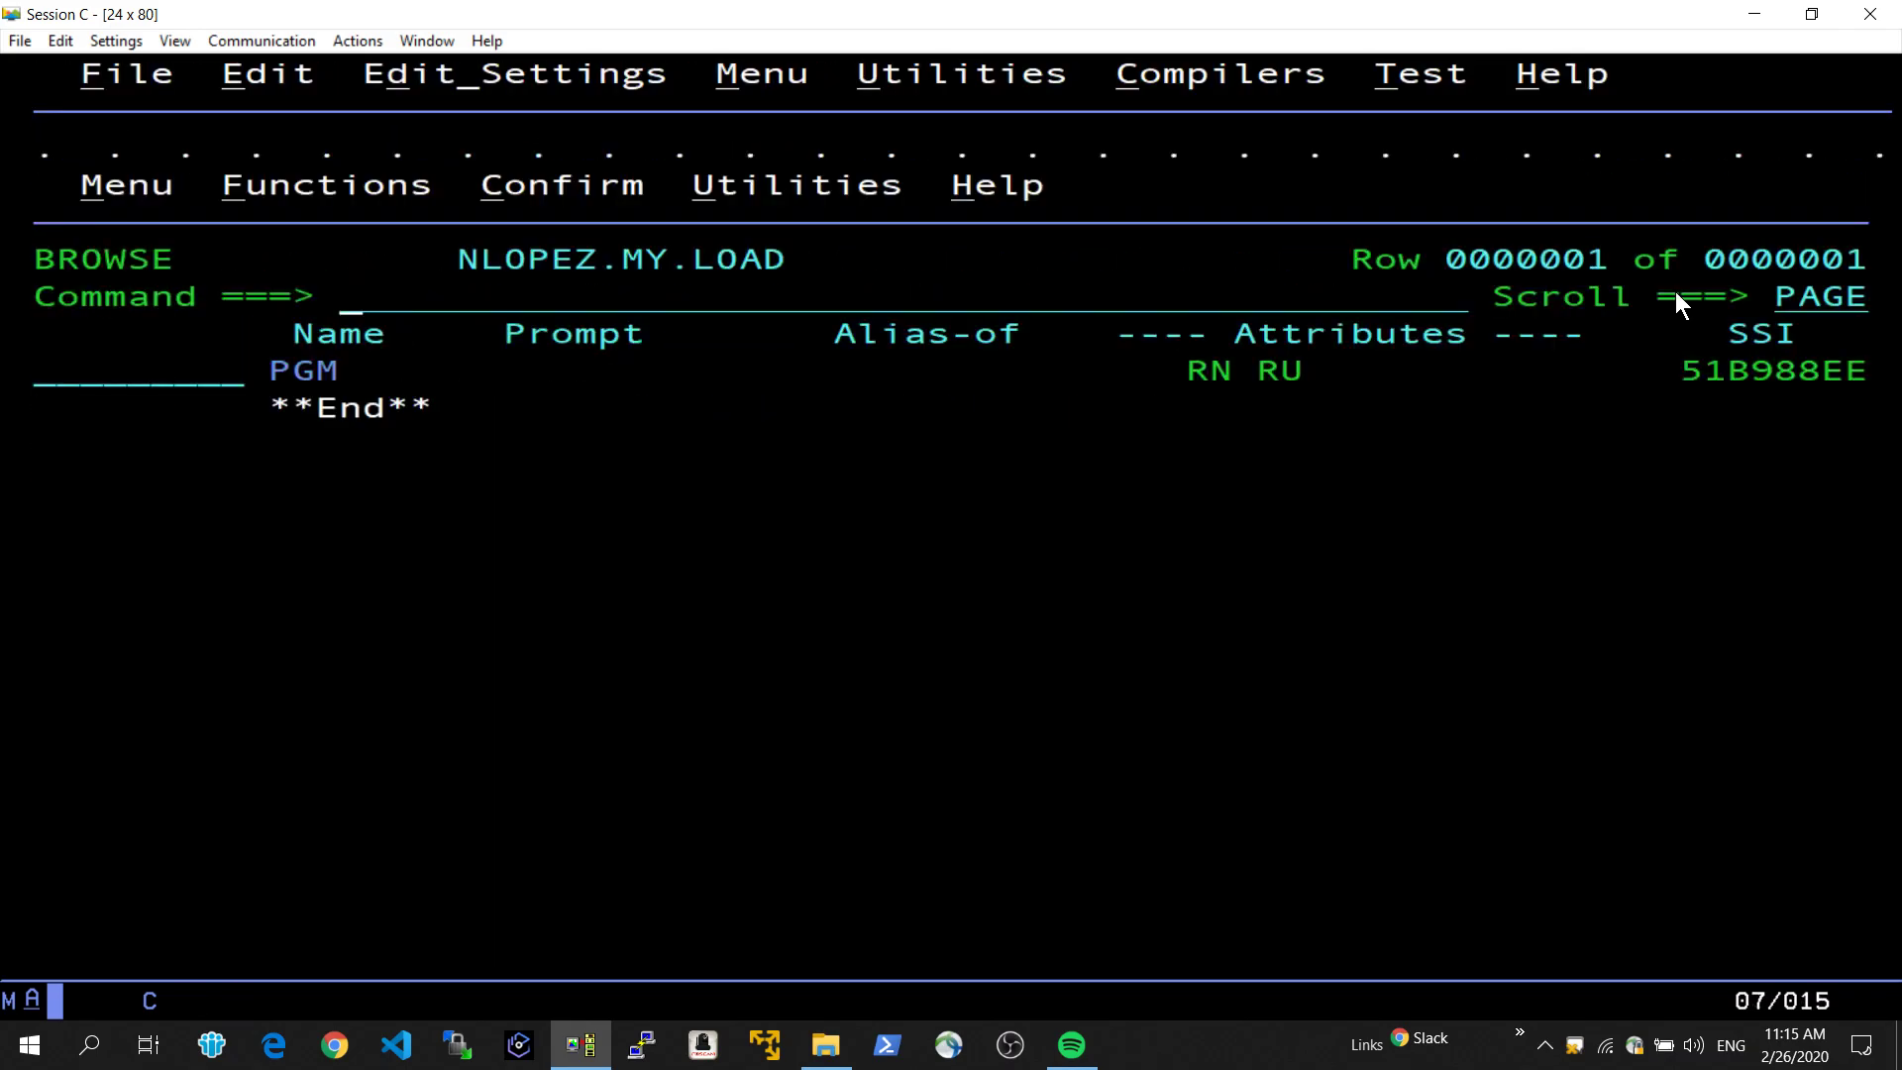
{"action": "key", "text": "BackSpace"}
{"action": "key", "text": "F3"}
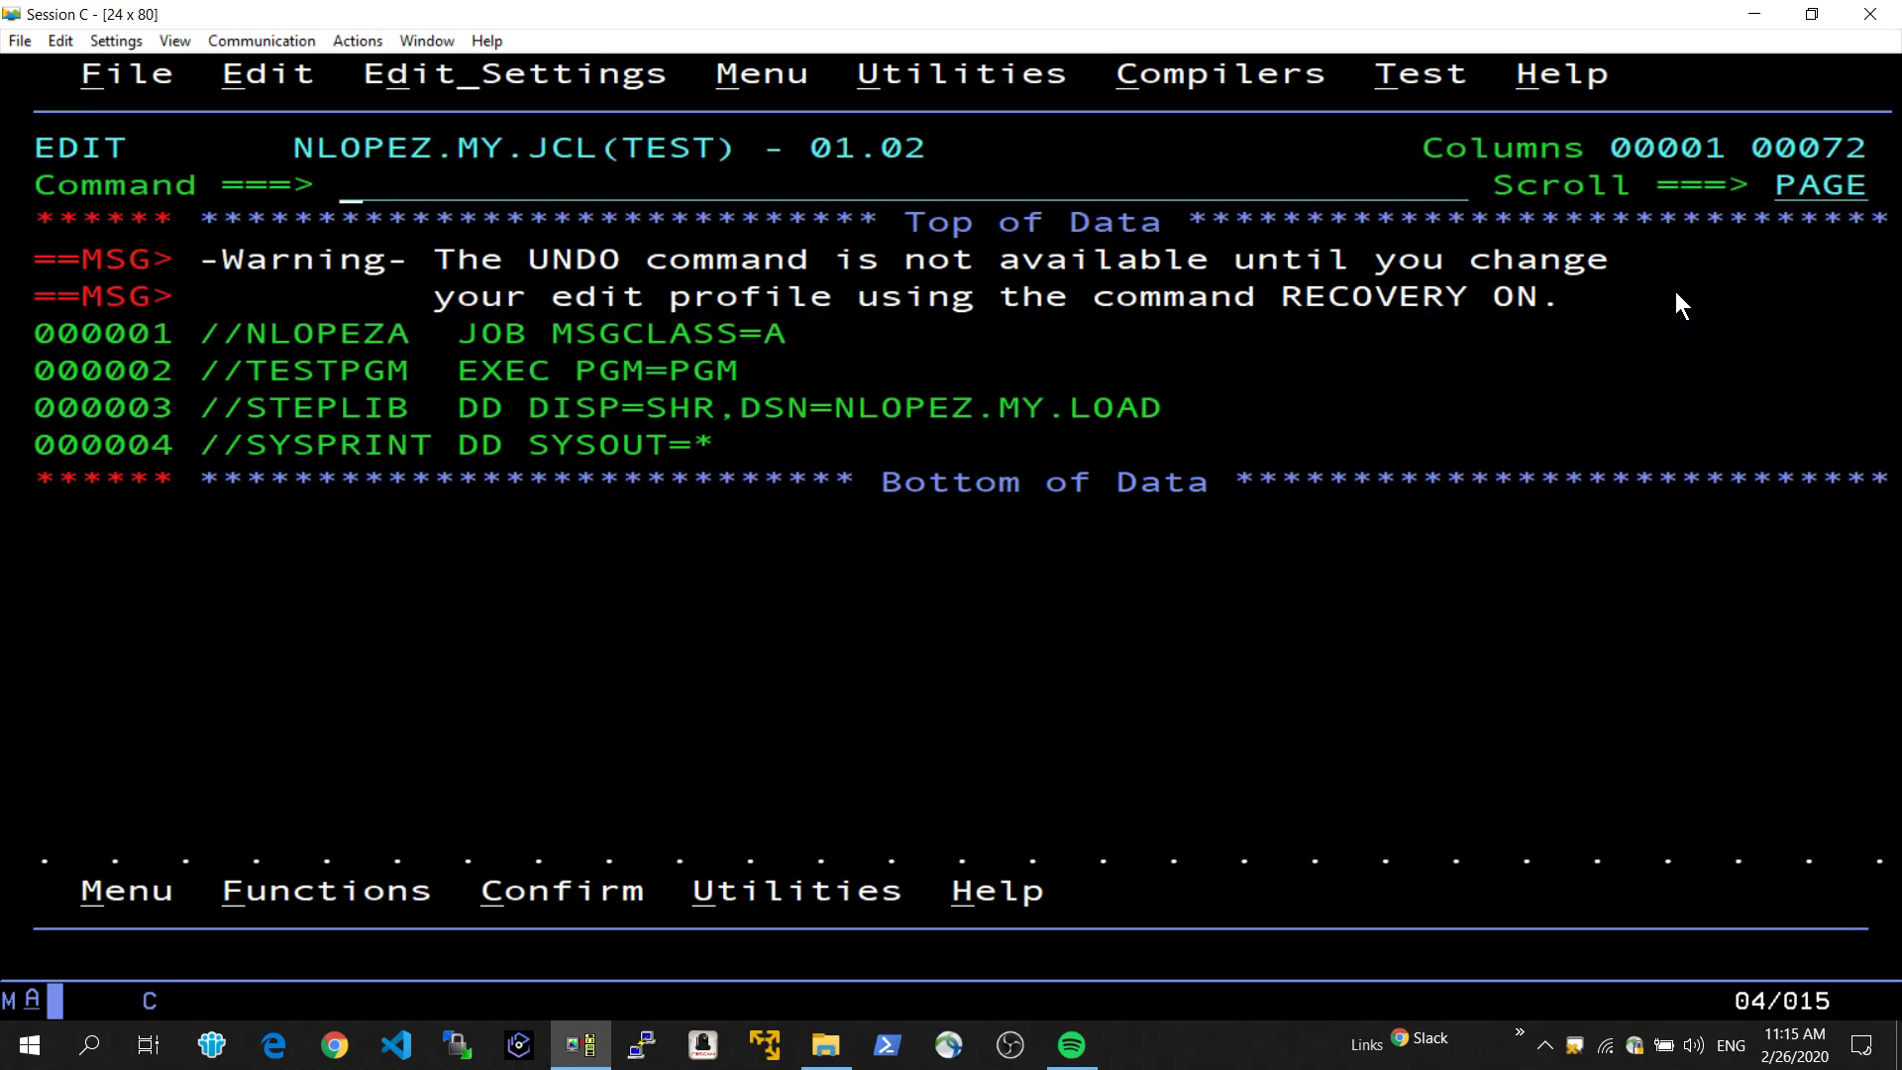
Open SDSF and check the held output queue and the output queue for the submitted job.
{"action": "type", "text": "=s"}
{"action": "key", "text": "Return"}
{"action": "type", "text": "h"}
{"action": "key", "text": "Return"}
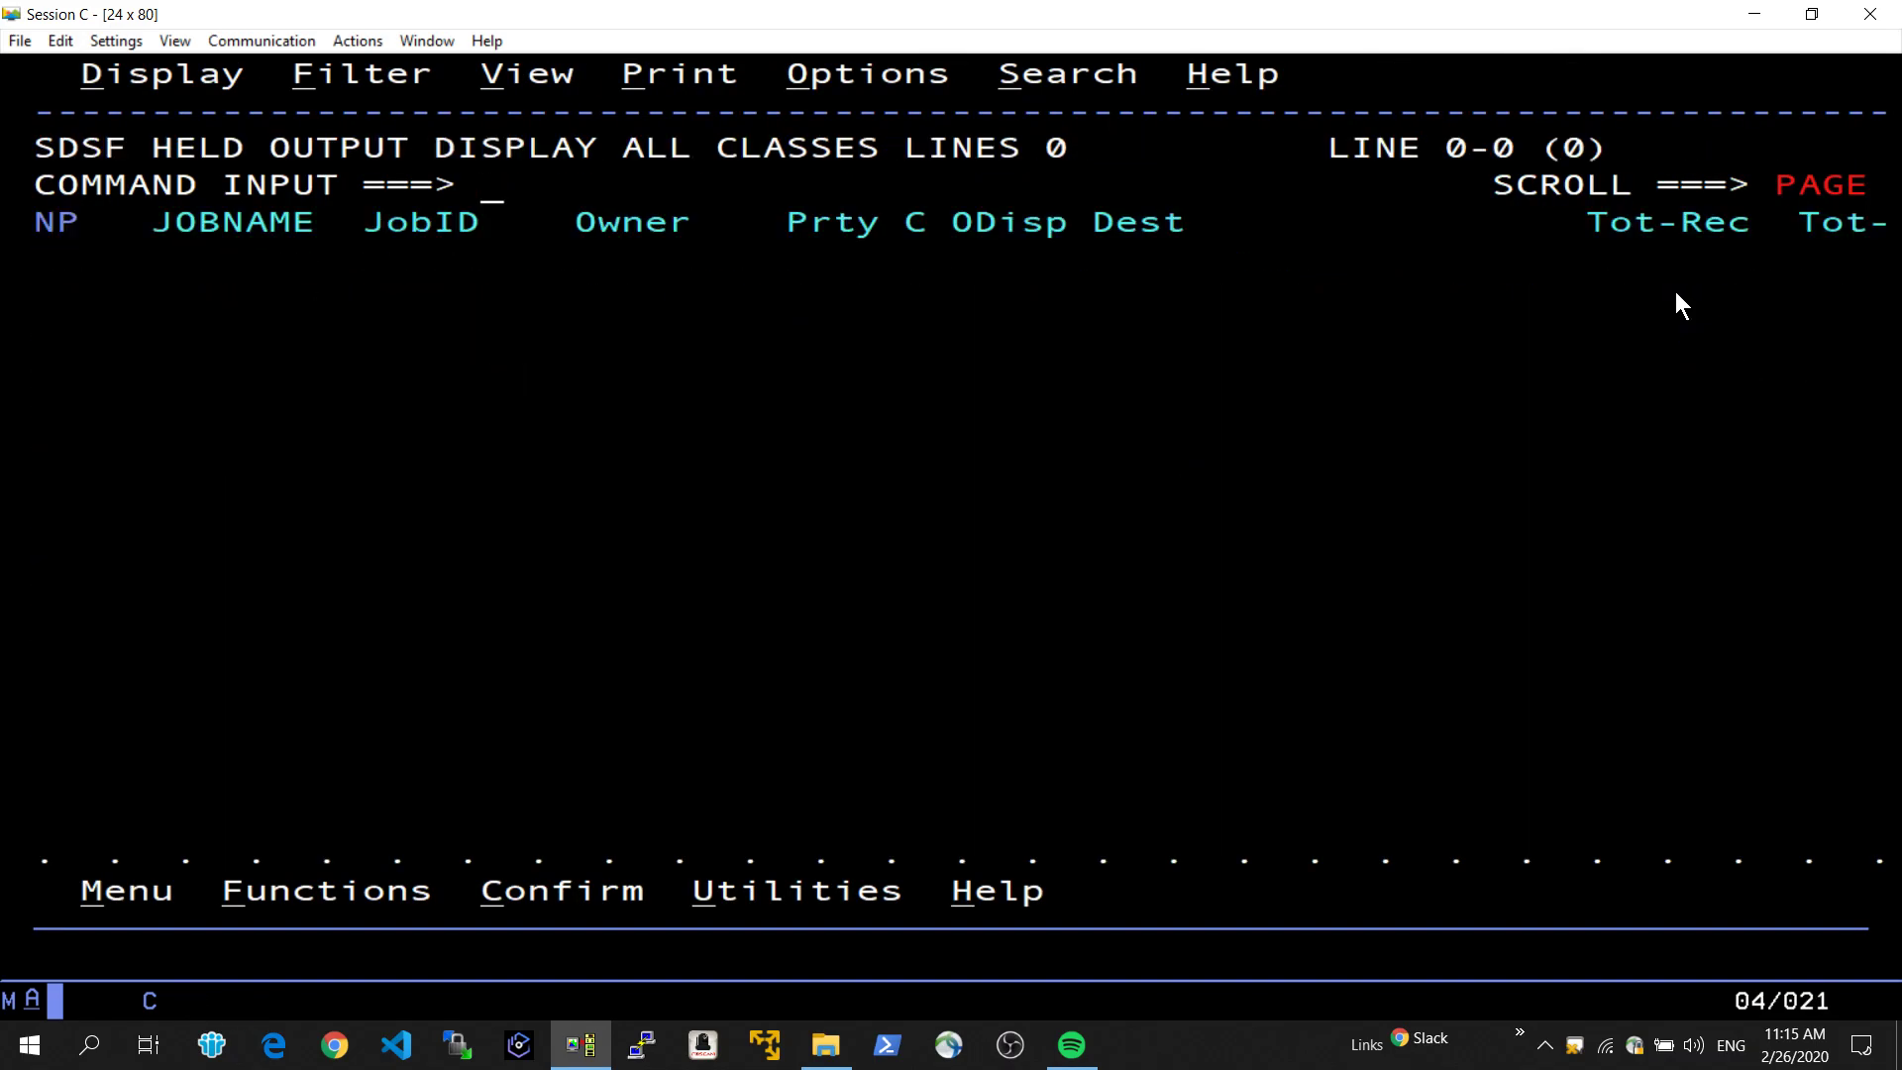
{"action": "type", "text": "o"}
{"action": "key", "text": "Return"}
Display the submitted job's one-record output from the SDSF output queue.
{"action": "key", "text": "Tab"}
{"action": "key", "text": "Tab"}
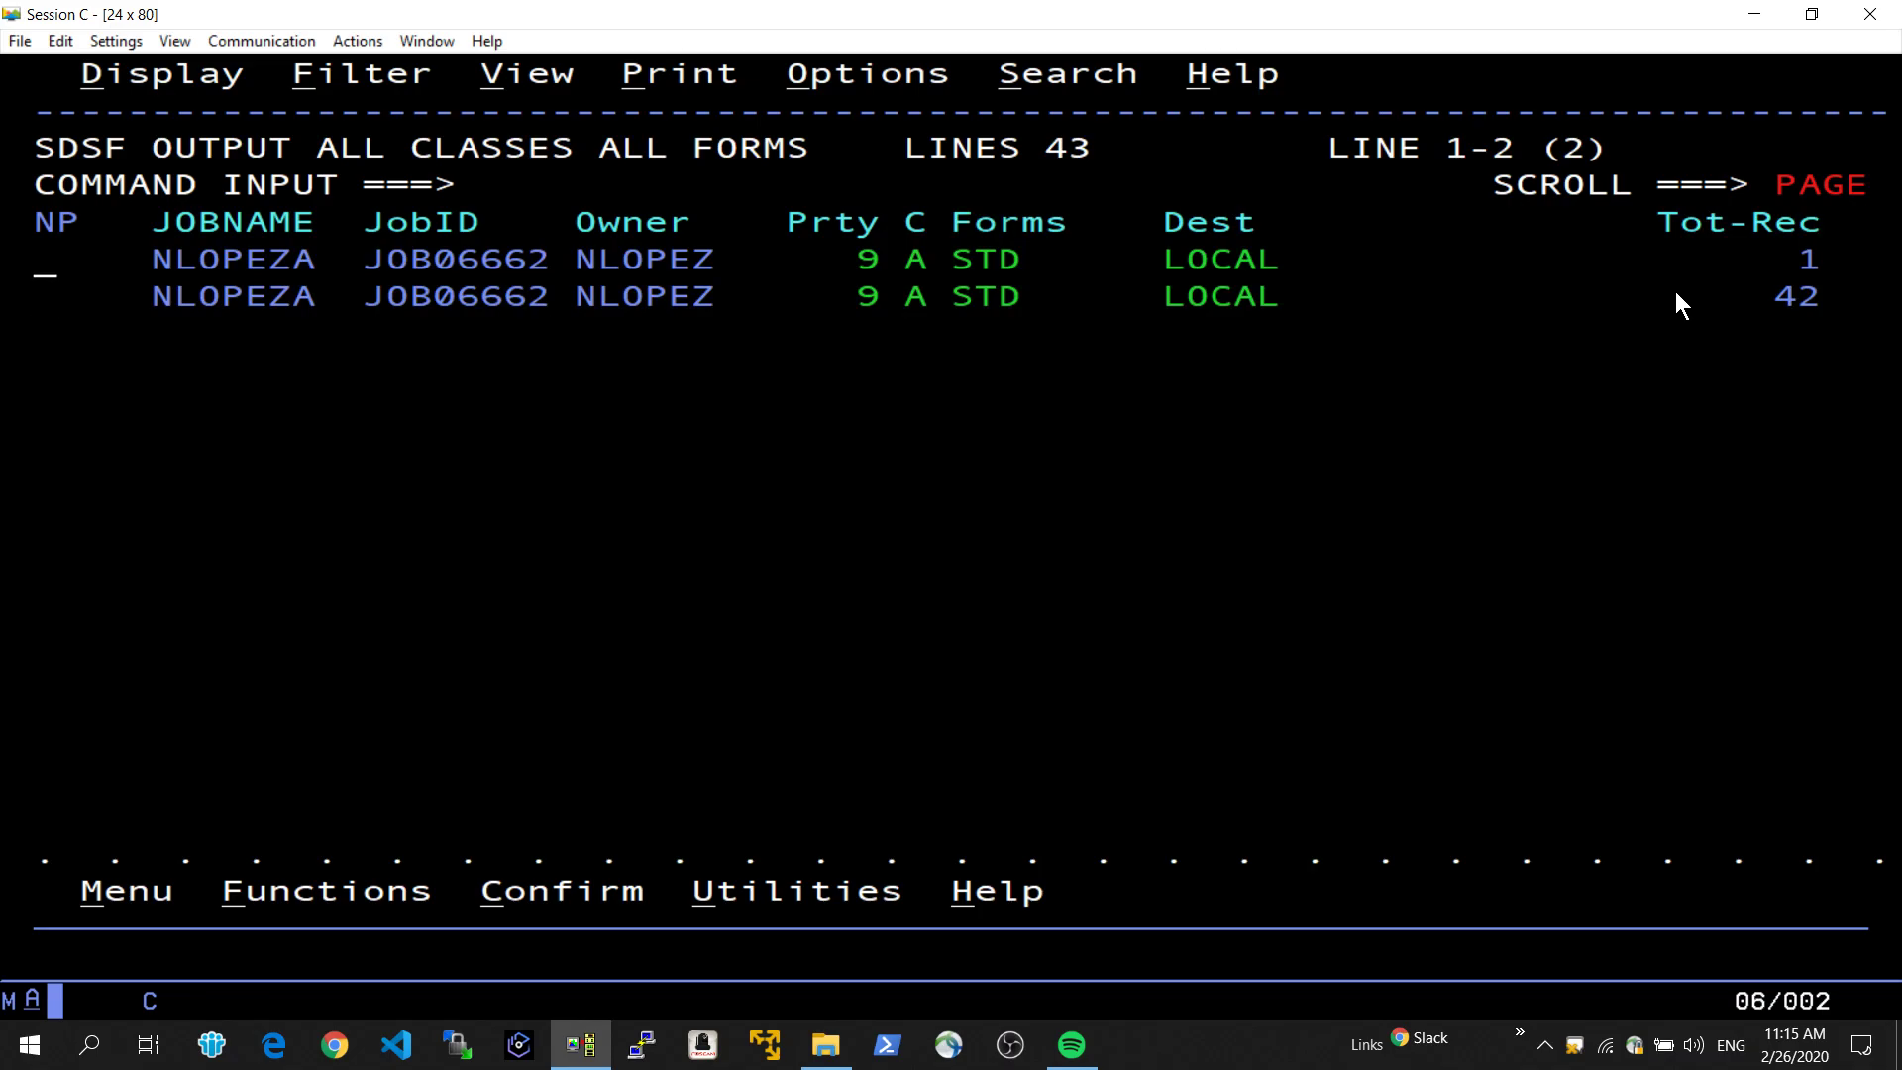
{"action": "type", "text": "s"}
{"action": "key", "text": "Return"}
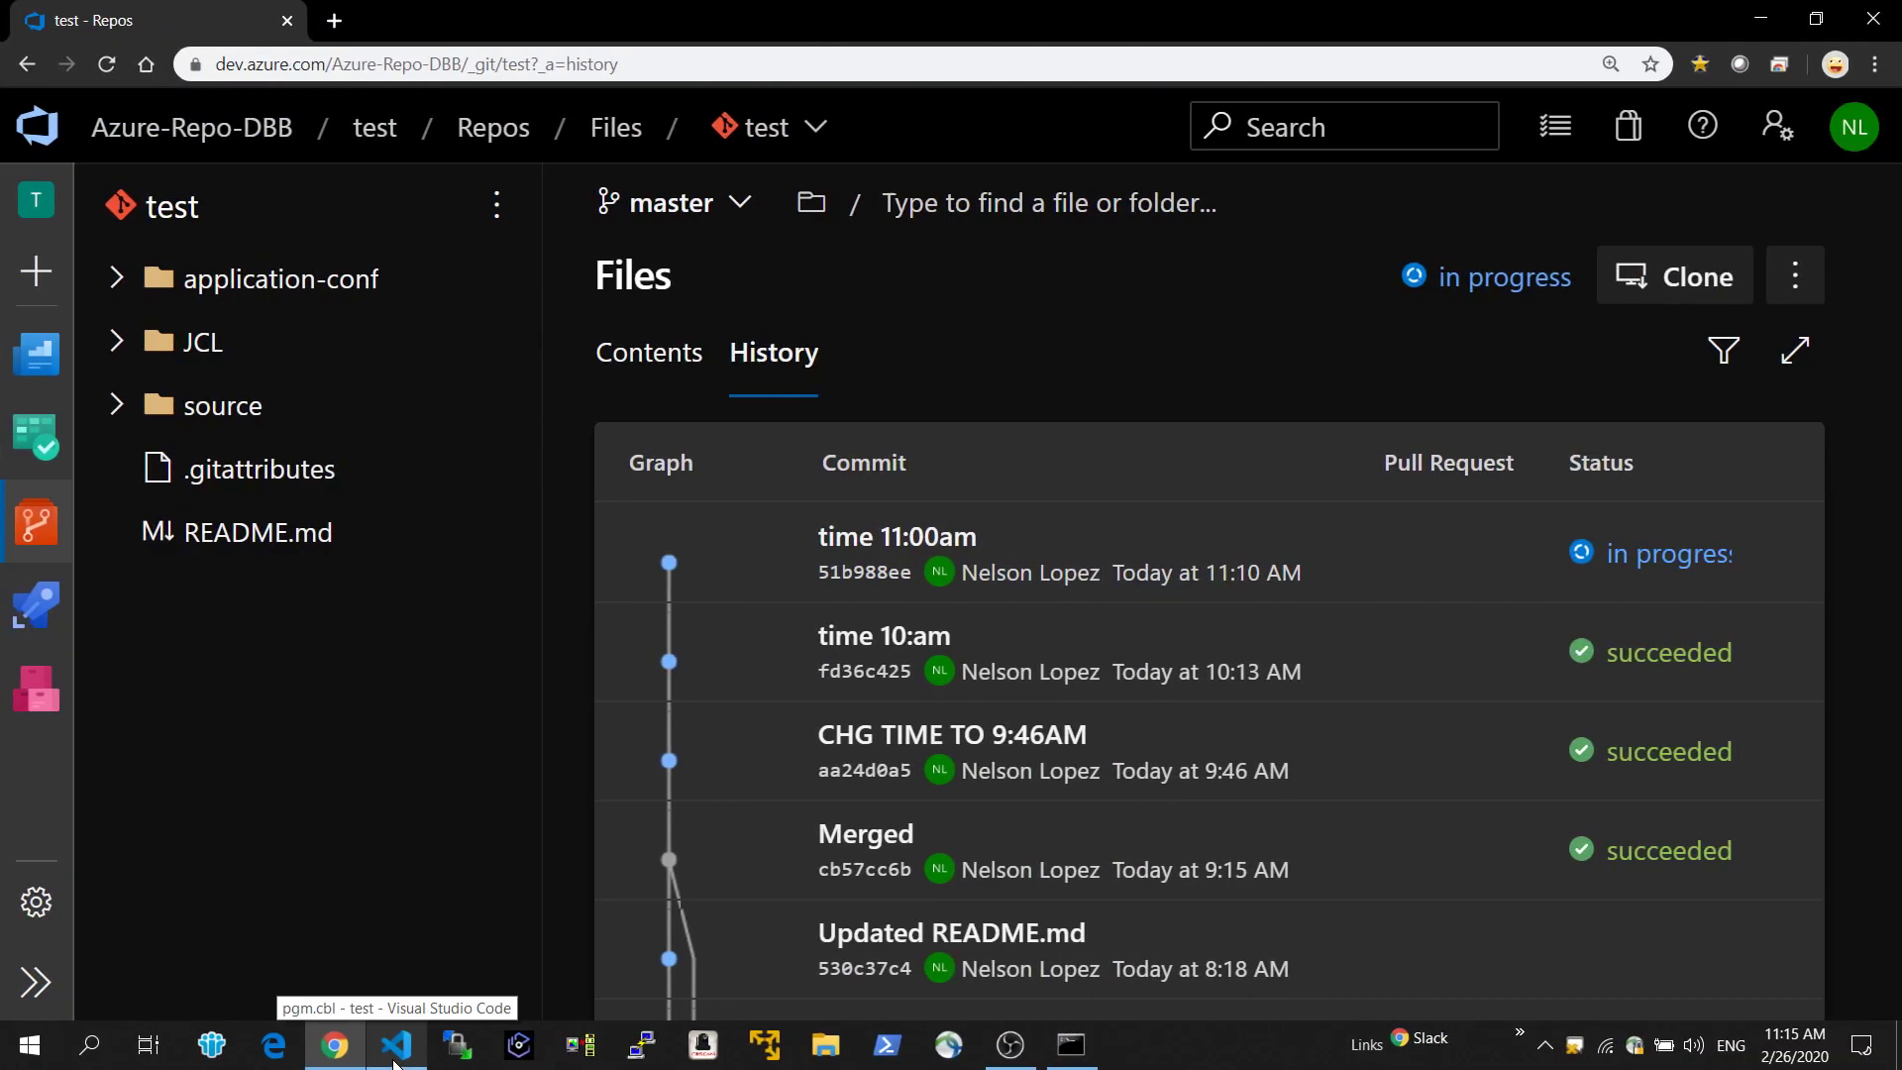
Switch to Visual Studio Code and inspect the time in the display statement of pgm.cbl.
{"action": "left_click", "coordinate": [394, 1060]}
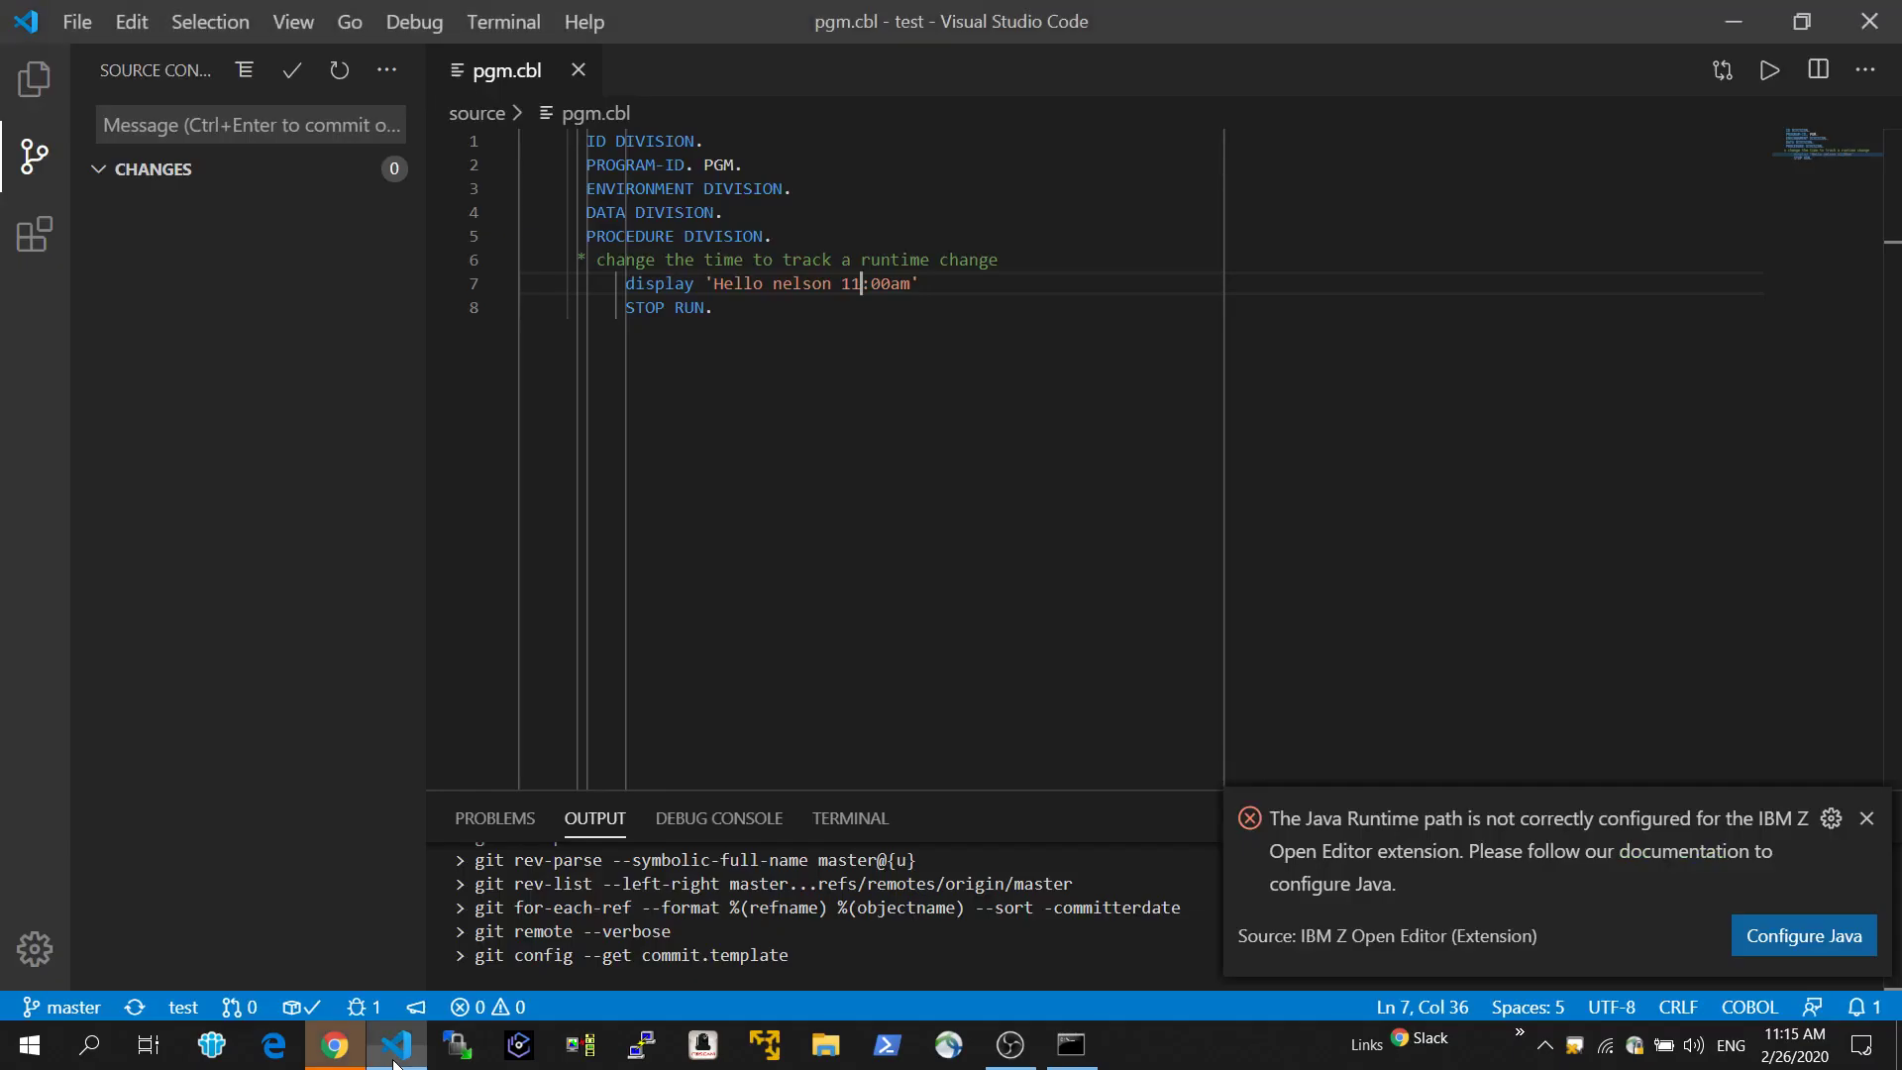
{"action": "left_click", "coordinate": [850, 283]}
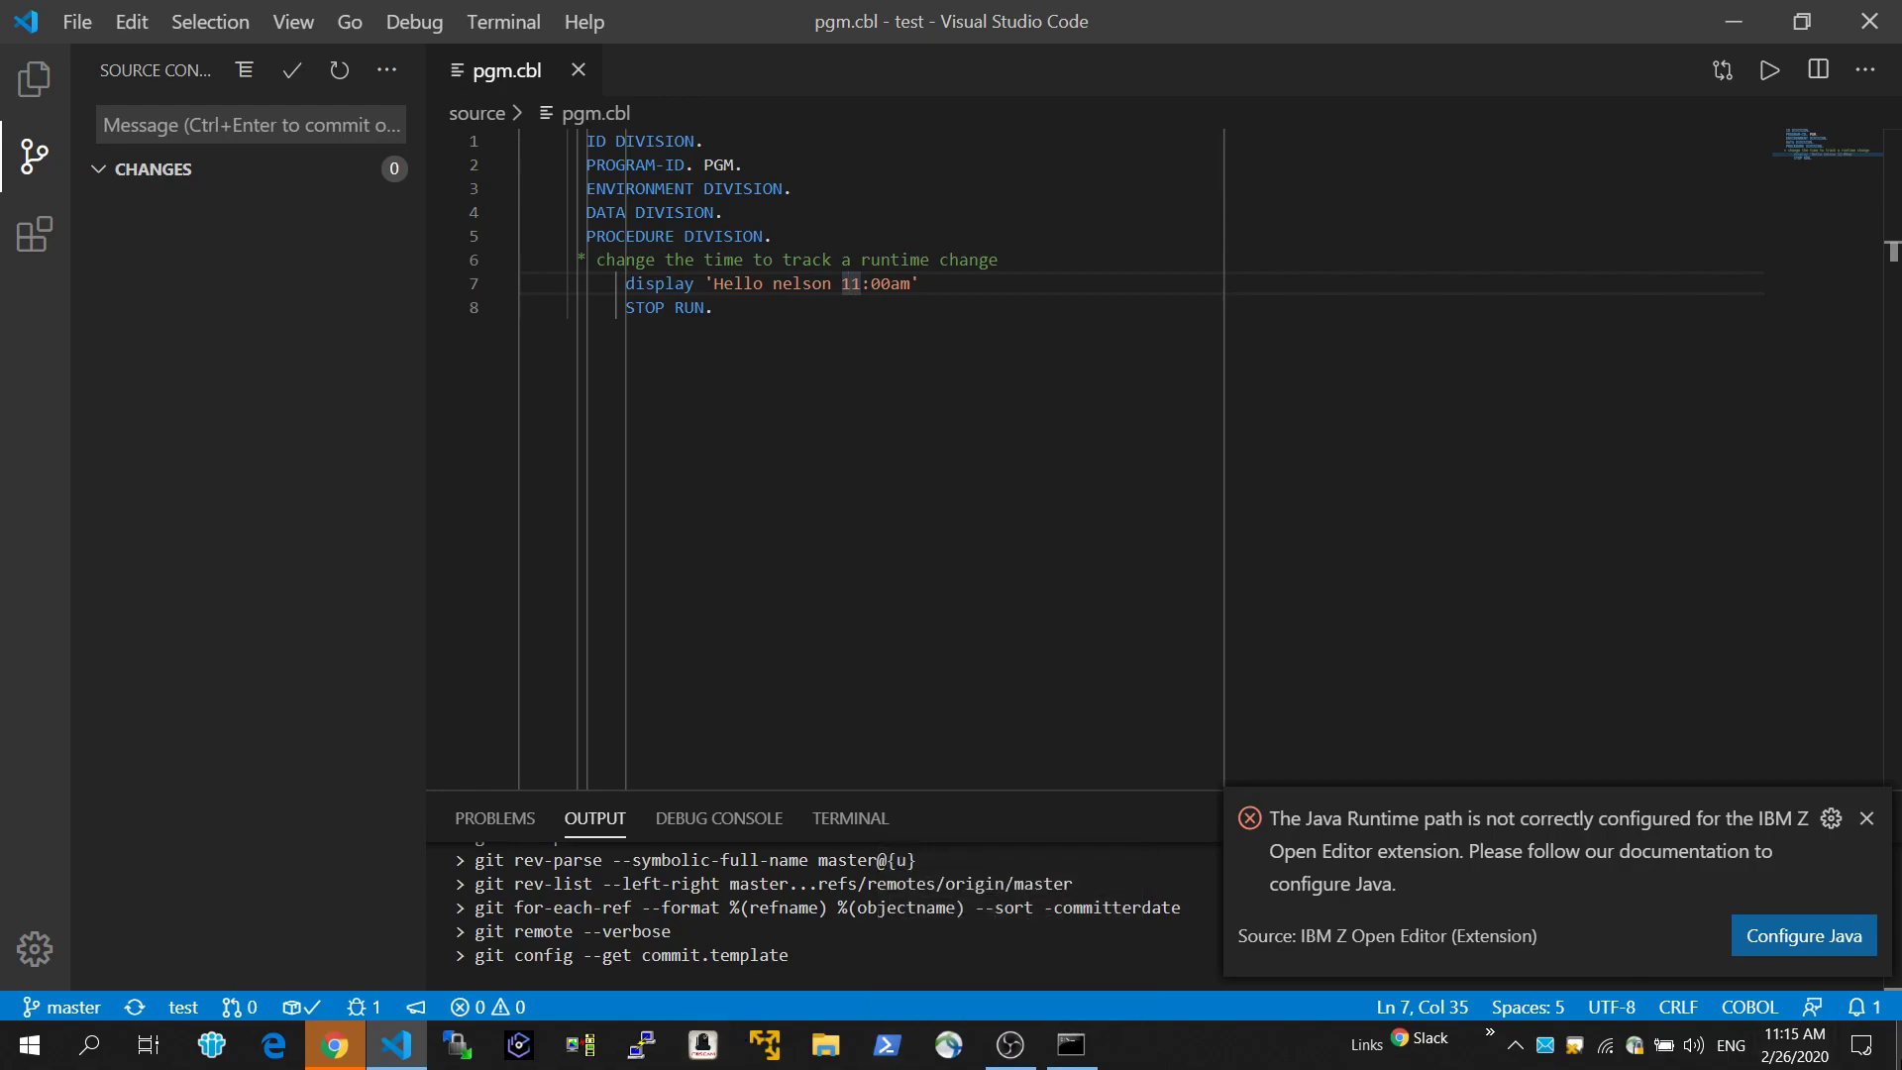
{"action": "left_click", "coordinate": [1011, 1045]}
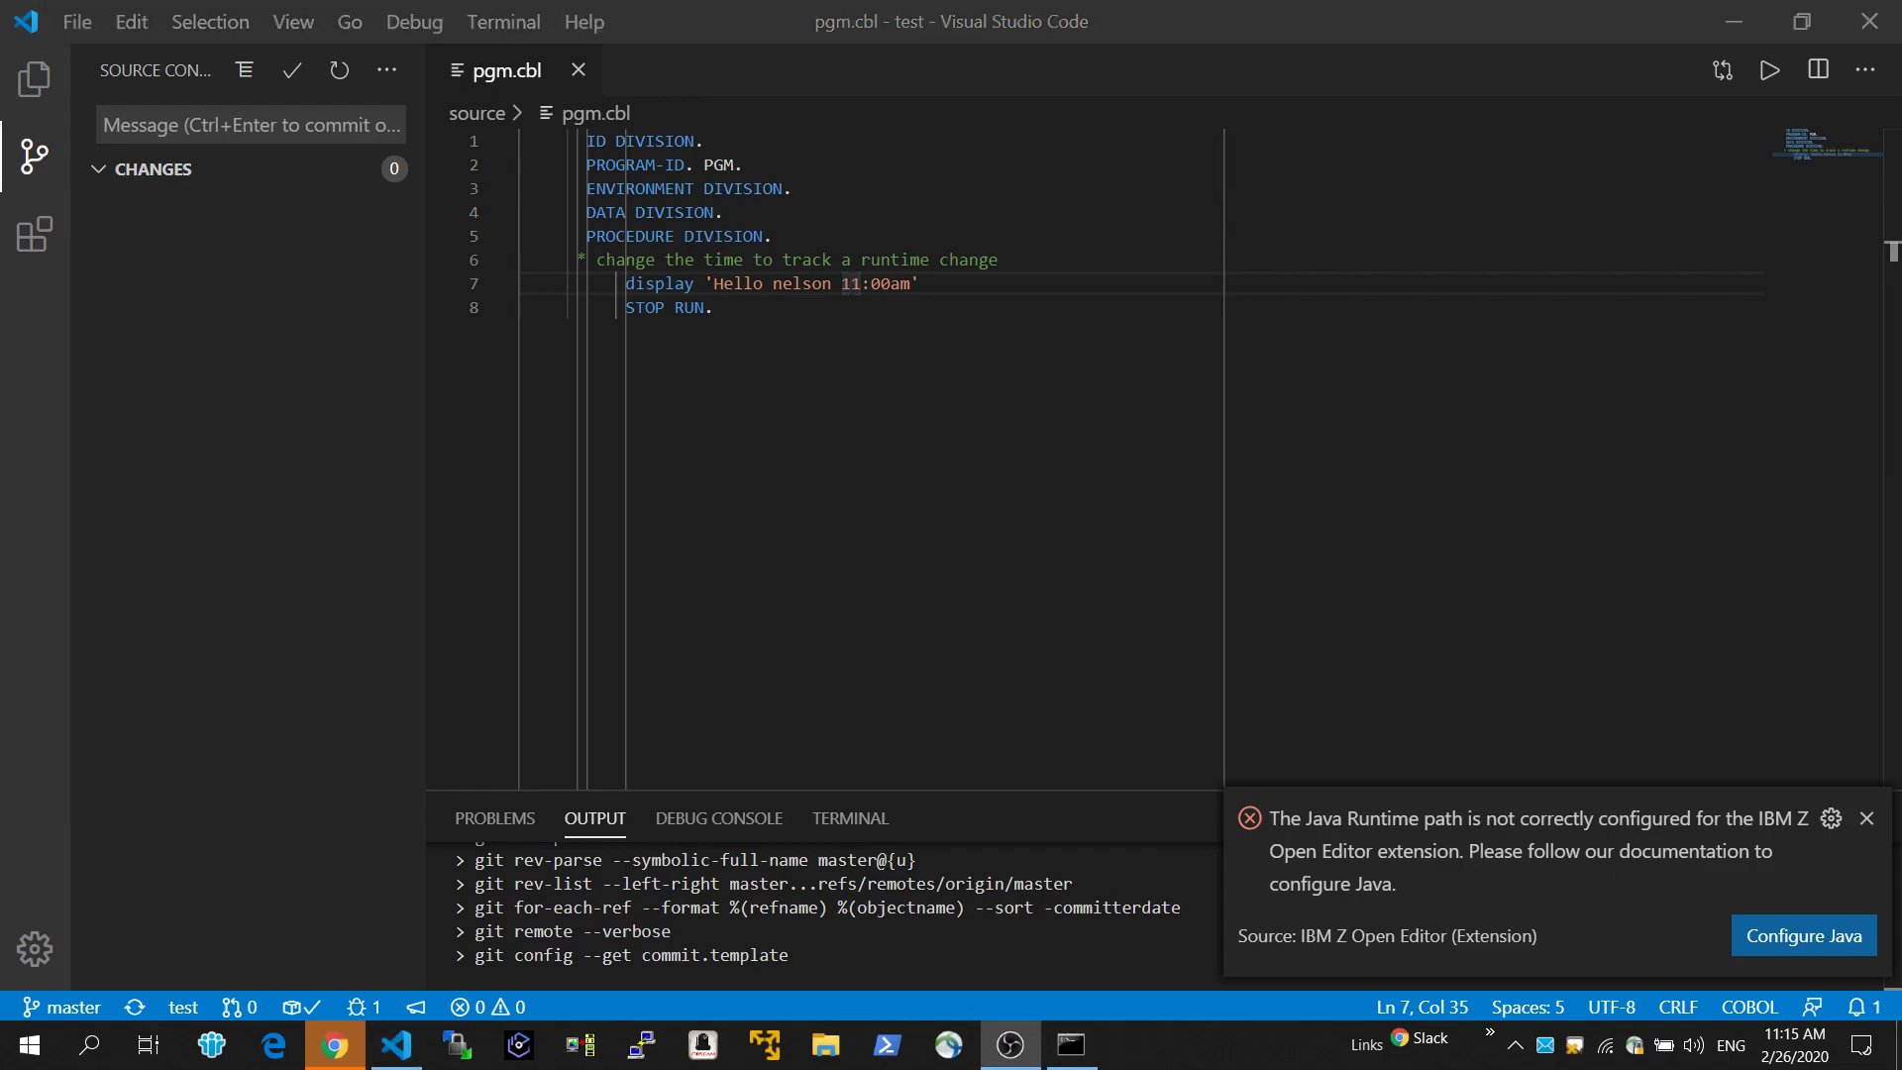